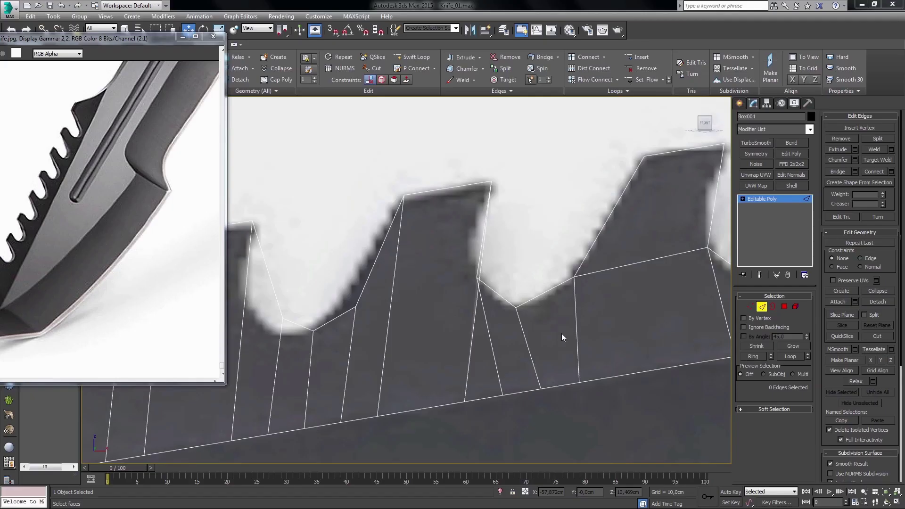
# - Delete the two stray interior edges and select the vertex at the tooth base
pyautogui.click(380, 364)
pyautogui.hotkey('ctrl', 'BackSpace')
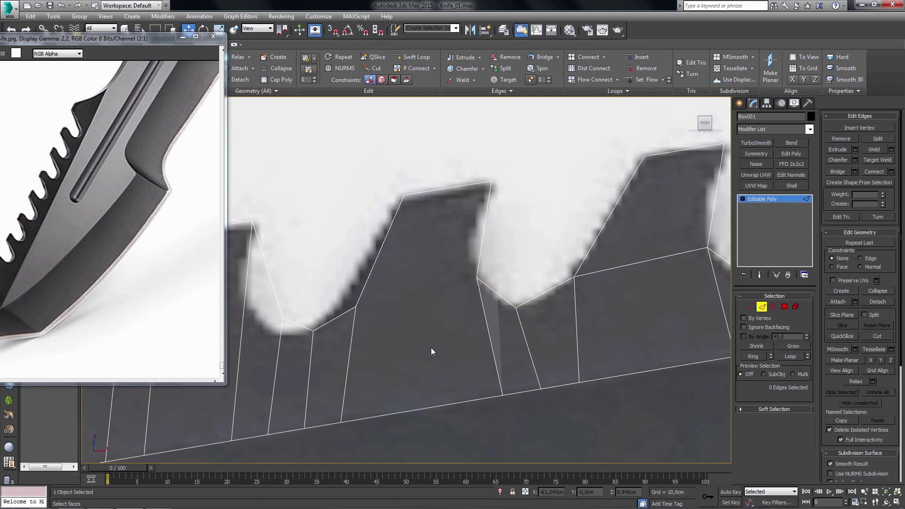
pyautogui.press('1')
pyautogui.moveTo(486, 257); pyautogui.dragTo(363, 306)
pyautogui.moveTo(398, 337)
pyautogui.keyDown('alt'); pyautogui.mouseDown(button='middle')
pyautogui.moveTo(541, 385)
pyautogui.moveTo(465, 360)
pyautogui.moveTo(485, 363)
pyautogui.moveTo(499, 272)
pyautogui.mouseUp(button='middle'); pyautogui.keyUp('alt')
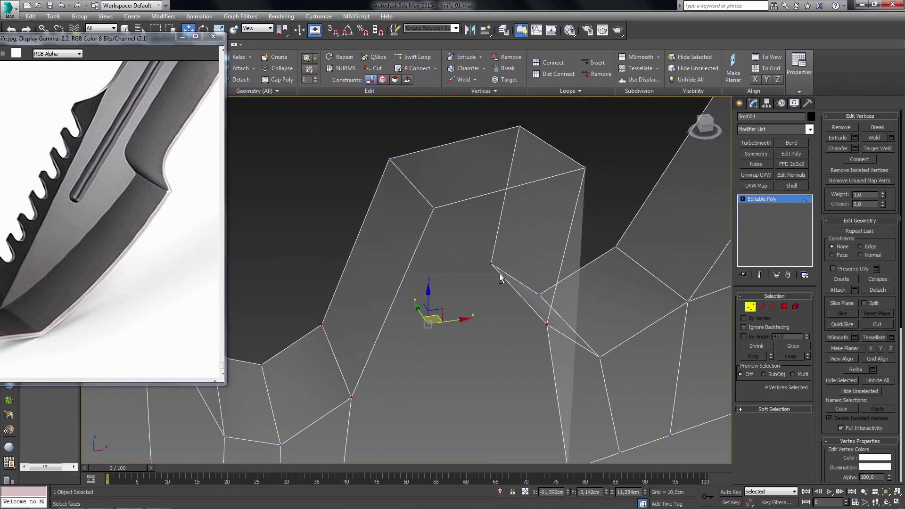
pyautogui.keyDown('alt'); pyautogui.click(321, 324); pyautogui.keyUp('alt')
pyautogui.moveTo(352, 339)
pyautogui.keyDown('alt'); pyautogui.mouseDown(button='middle')
pyautogui.moveTo(448, 328)
pyautogui.moveTo(409, 324)
pyautogui.moveTo(431, 319)
pyautogui.mouseUp(button='middle'); pyautogui.keyUp('alt')
pyautogui.click(440, 313)
pyautogui.press('q')
pyautogui.moveTo(278, 365); pyautogui.dragTo(283, 347, button='middle')
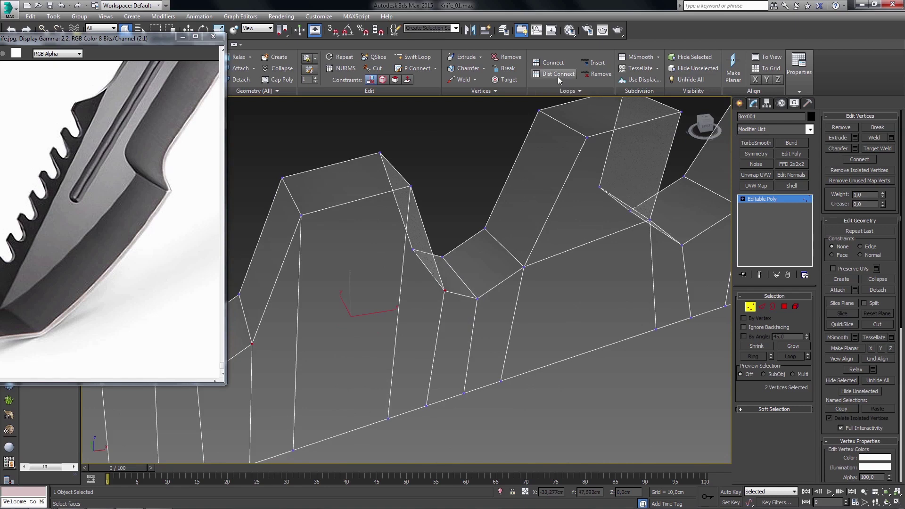
pyautogui.moveTo(469, 279)
pyautogui.mouseDown(button='middle')
pyautogui.moveTo(512, 260)
pyautogui.moveTo(503, 259)
pyautogui.mouseUp(button='middle')
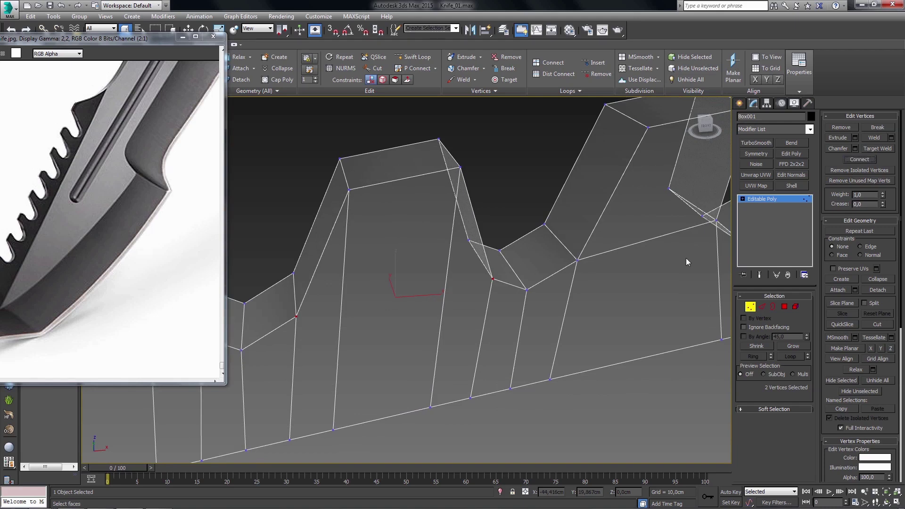
# - Remove two vertical edges and join the selected vertex pair with a new edge
pyautogui.press('2')
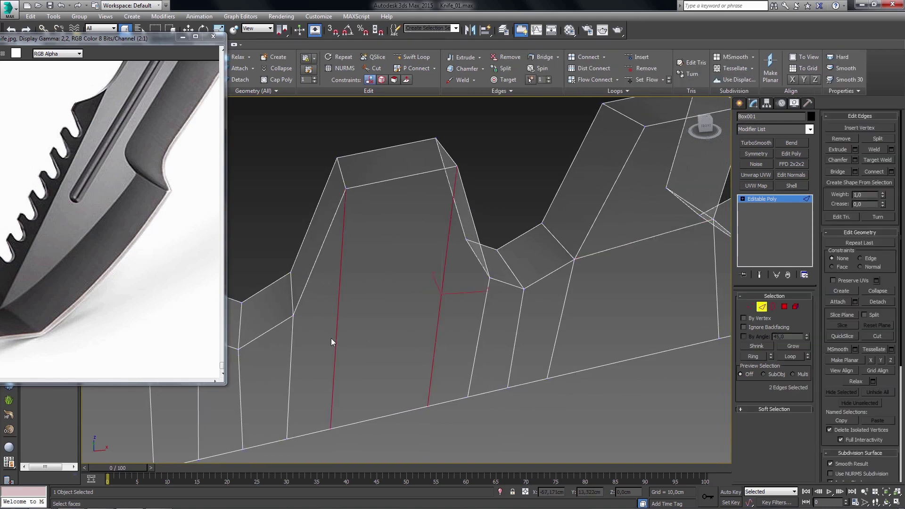
pyautogui.hotkey('ctrl', 'BackSpace')
pyautogui.press('1')
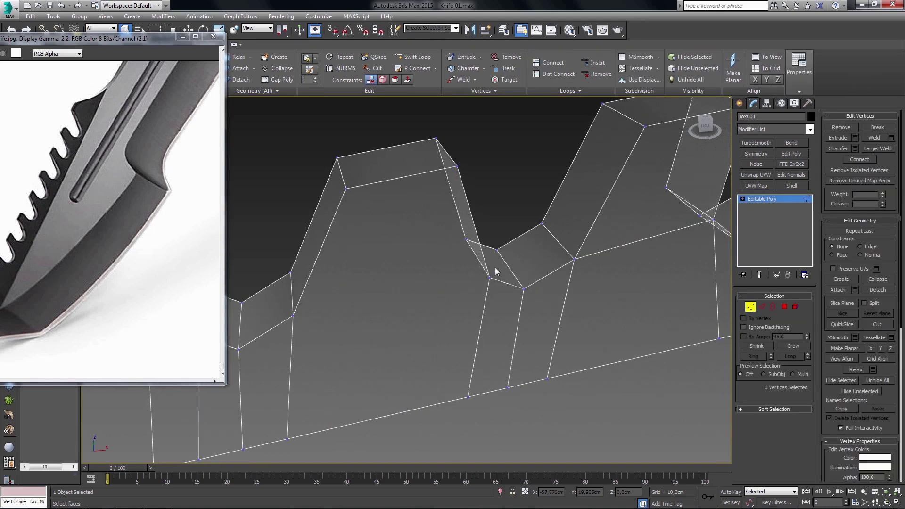
pyautogui.click(860, 162)
# - Remove the two vertical edges below the next tooth
pyautogui.keyDown('alt'); pyautogui.moveTo(420, 341); pyautogui.dragTo(447, 349, button='middle'); pyautogui.keyUp('alt')
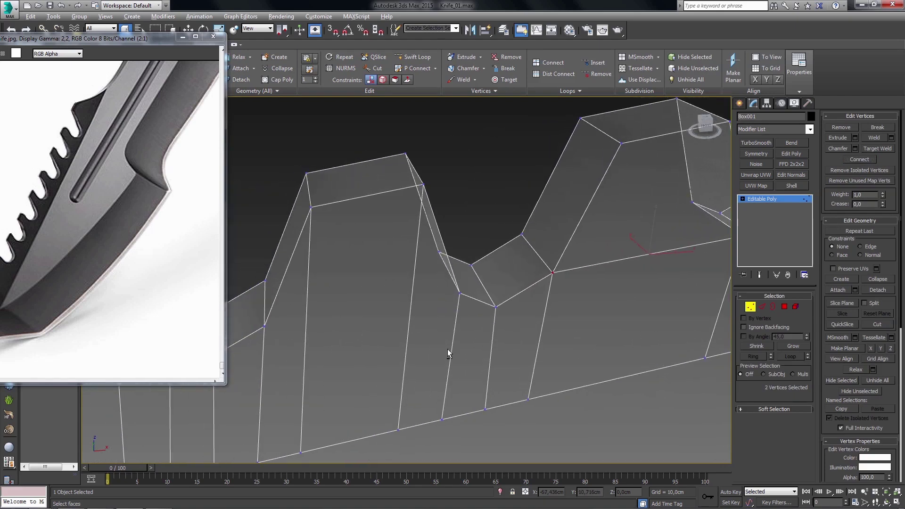
pyautogui.press('2')
pyautogui.click(406, 359)
pyautogui.keyDown('ctrl'); pyautogui.click(302, 383); pyautogui.keyUp('ctrl')
pyautogui.hotkey('ctrl', 'BackSpace')
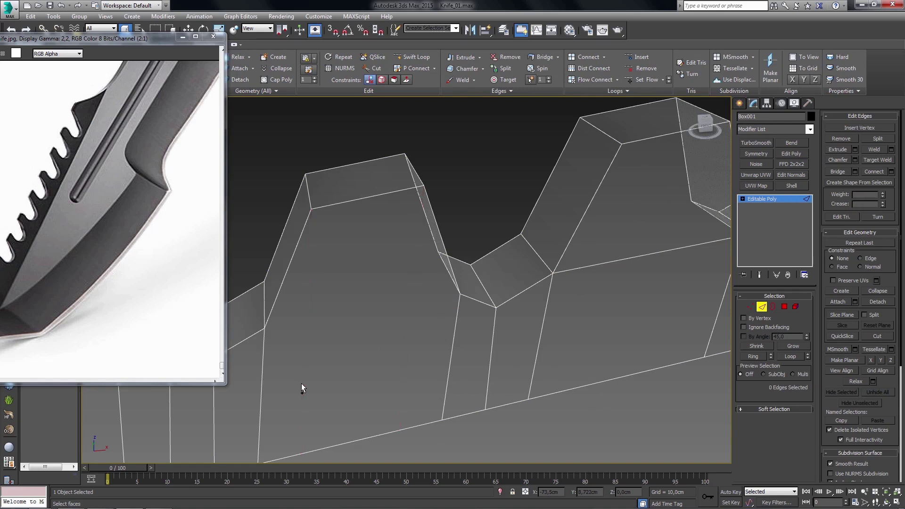
# - Connect that tooth valley's vertex pair with a new edge
pyautogui.press('1')
pyautogui.moveTo(463, 291)
pyautogui.keyDown('alt'); pyautogui.mouseDown(button='middle')
pyautogui.moveTo(455, 317)
pyautogui.moveTo(468, 309)
pyautogui.mouseUp(button='middle'); pyautogui.keyUp('alt')
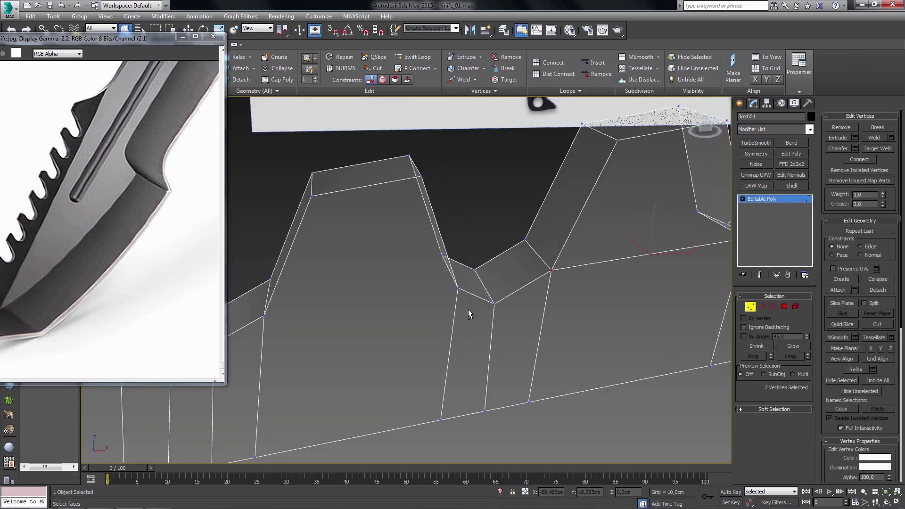
pyautogui.keyDown('alt'); pyautogui.moveTo(414, 320); pyautogui.dragTo(297, 334, button='middle'); pyautogui.keyUp('alt')
pyautogui.click(859, 159)
pyautogui.moveTo(699, 256)
pyautogui.keyDown('alt'); pyautogui.mouseDown(button='middle')
pyautogui.moveTo(471, 284)
pyautogui.moveTo(425, 315)
pyautogui.moveTo(436, 334)
pyautogui.moveTo(381, 347)
pyautogui.moveTo(406, 356)
pyautogui.moveTo(519, 337)
pyautogui.moveTo(482, 347)
pyautogui.mouseUp(button='middle'); pyautogui.keyUp('alt')
pyautogui.press('2')
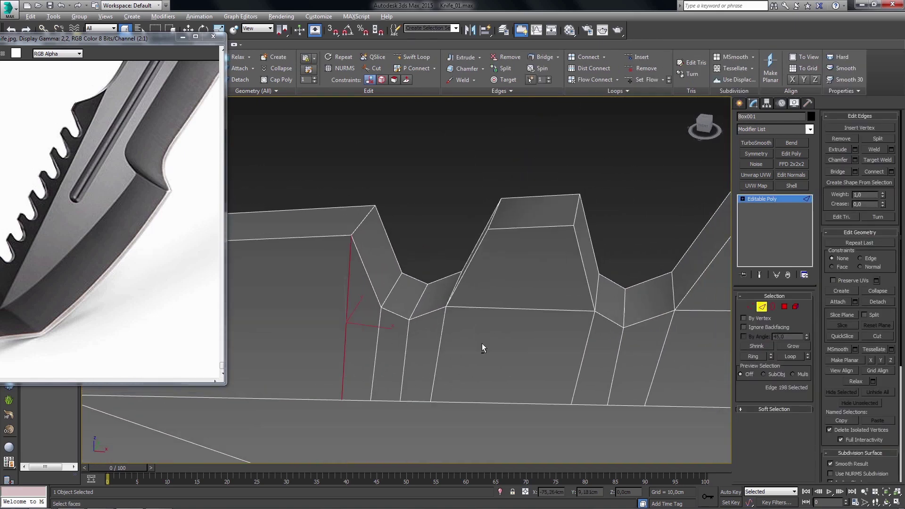
# - Switch to the Front view and nudge a tooth vertex onto the reference outline
pyautogui.hotkey('alt', 'w')
pyautogui.middleClick(535, 256)
pyautogui.hotkey('alt', 'w')
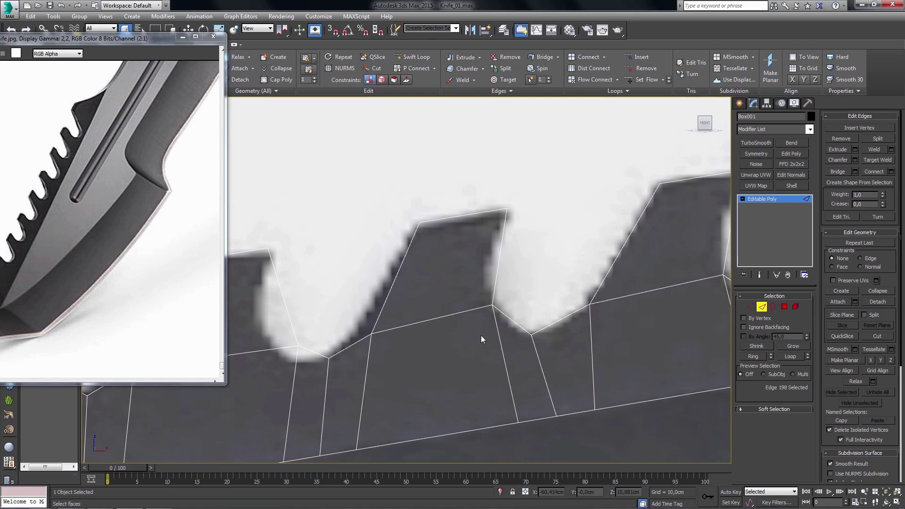
pyautogui.press('1')
pyautogui.press('w')
pyautogui.moveTo(506, 298); pyautogui.dragTo(501, 291)
# - Shift the first valley's six vertices left, then fit its left and bottom vertices to the reference
pyautogui.moveTo(356, 356); pyautogui.dragTo(439, 335, button='middle')
pyautogui.moveTo(464, 300); pyautogui.dragTo(372, 354)
pyautogui.moveTo(390, 349); pyautogui.dragTo(407, 353, button='middle')
pyautogui.moveTo(451, 318)
pyautogui.mouseDown()
pyautogui.moveTo(417, 317)
pyautogui.moveTo(488, 304)
pyautogui.mouseUp()
pyautogui.click(437, 325)
pyautogui.click(364, 335)
pyautogui.moveTo(378, 323); pyautogui.dragTo(372, 301)
pyautogui.click(395, 349)
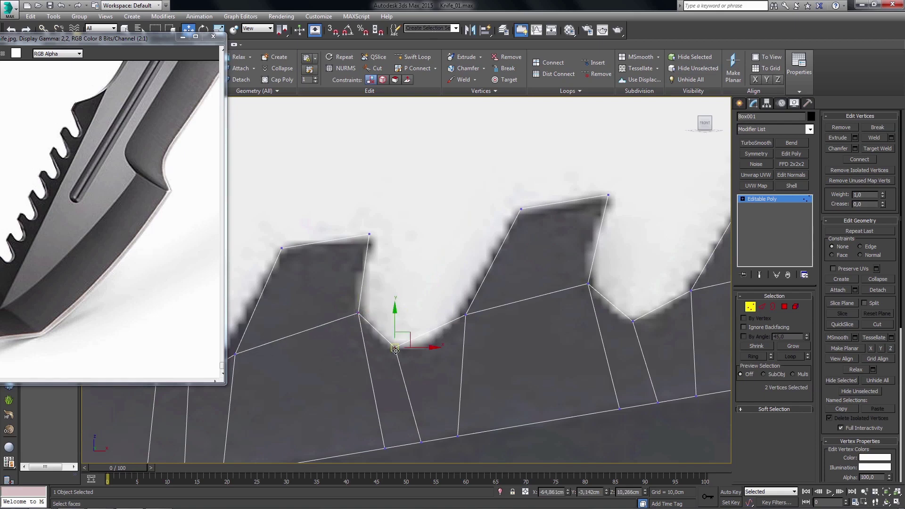
pyautogui.moveTo(408, 338); pyautogui.dragTo(418, 341)
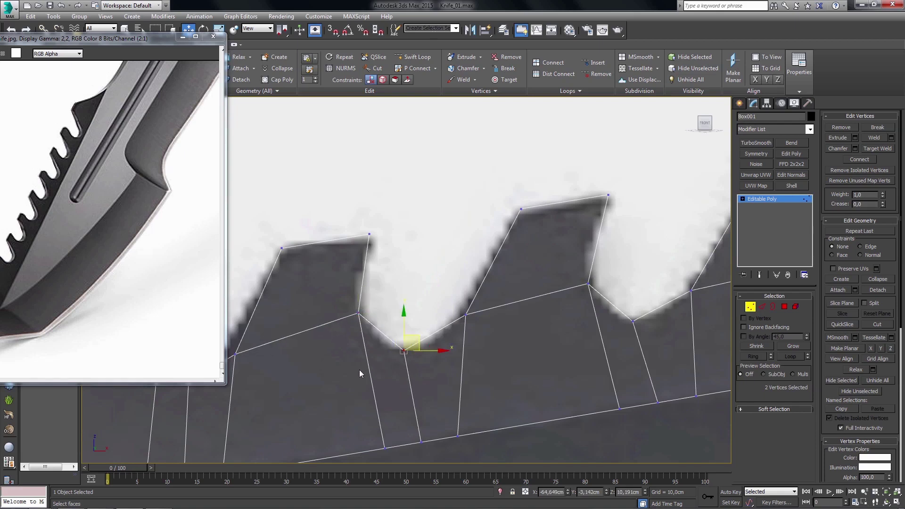
# - Reshape the next valley to the reference, raising the tooth tip and sliding the valley vertex right
pyautogui.moveTo(359, 369); pyautogui.dragTo(477, 359, button='middle')
pyautogui.moveTo(488, 315); pyautogui.dragTo(401, 377)
pyautogui.moveTo(454, 349)
pyautogui.mouseDown()
pyautogui.moveTo(424, 341)
pyautogui.moveTo(473, 340)
pyautogui.moveTo(484, 331)
pyautogui.mouseUp()
pyautogui.click(451, 339)
pyautogui.click(375, 356)
pyautogui.moveTo(387, 347); pyautogui.dragTo(382, 334)
pyautogui.moveTo(391, 304); pyautogui.dragTo(233, 238)
pyautogui.moveTo(348, 261); pyautogui.dragTo(354, 260)
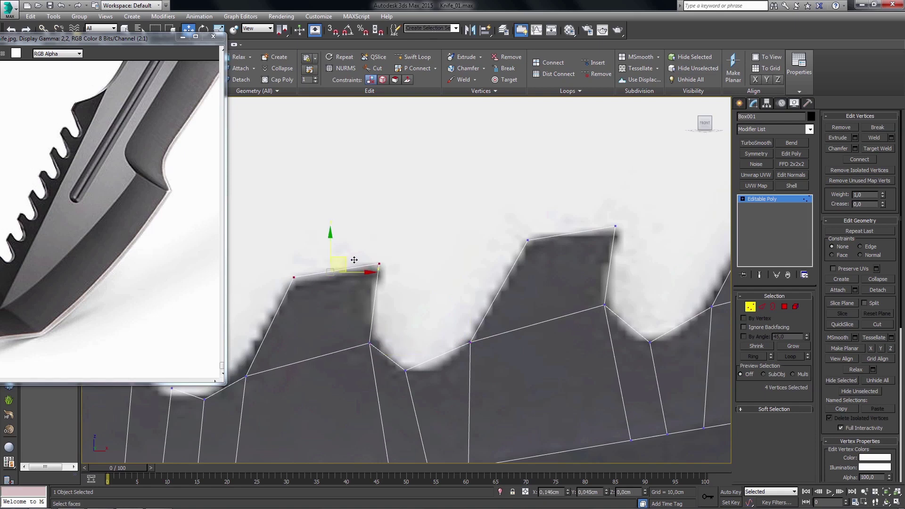
pyautogui.click(408, 372)
pyautogui.moveTo(419, 362); pyautogui.dragTo(433, 363)
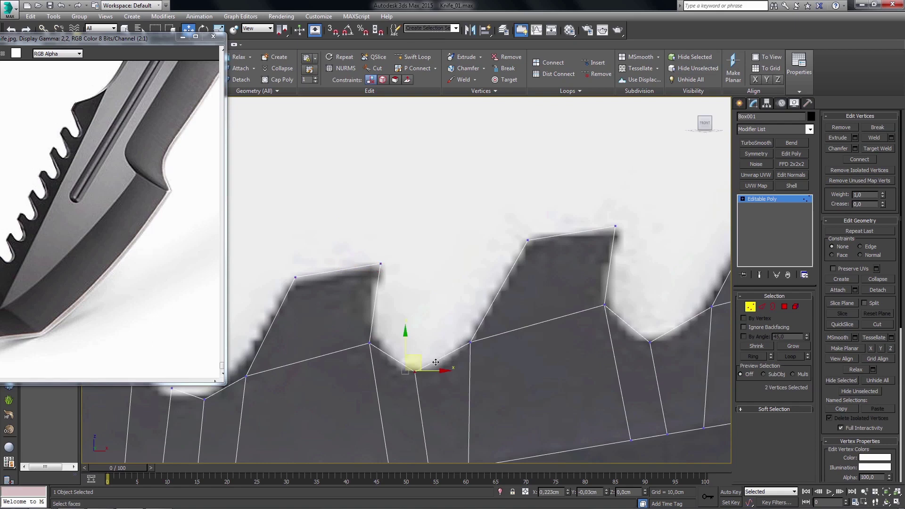
# - Fit the third valley's six vertices, adjusting its left and right vertices to the reference
pyautogui.moveTo(431, 362); pyautogui.dragTo(482, 382, button='middle')
pyautogui.moveTo(495, 325); pyautogui.dragTo(377, 375)
pyautogui.scroll(2, 441, 369)
pyautogui.moveTo(476, 336); pyautogui.dragTo(443, 332)
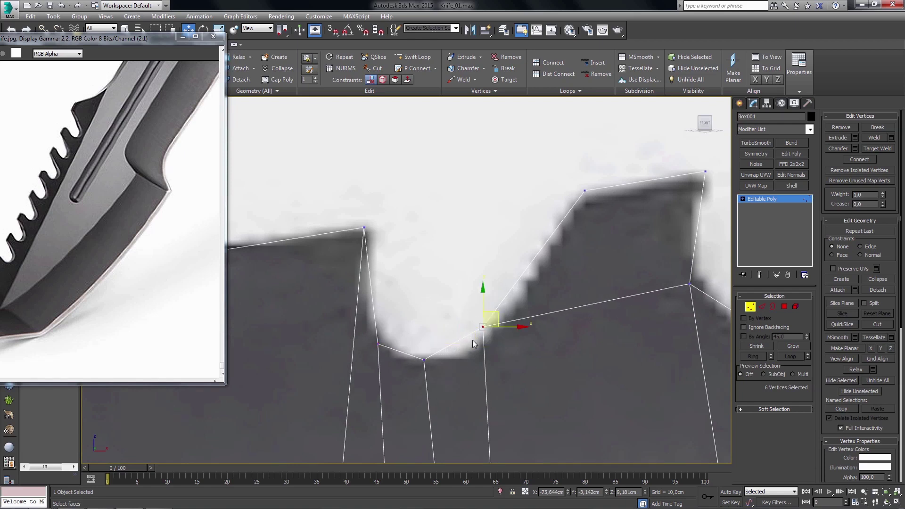
pyautogui.moveTo(498, 318); pyautogui.dragTo(507, 329)
pyautogui.click(377, 344)
pyautogui.moveTo(392, 335); pyautogui.dragTo(396, 326)
pyautogui.click(492, 338)
pyautogui.moveTo(492, 338); pyautogui.dragTo(487, 337)
pyautogui.click(424, 359)
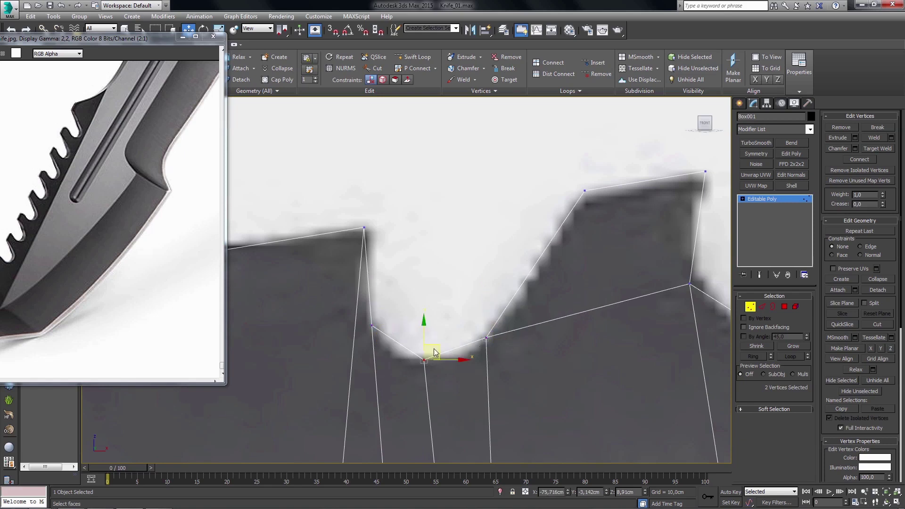
# - Select the tooth's peak vertex, then a vertex on the bottom edge line
pyautogui.moveTo(395, 277); pyautogui.dragTo(400, 281, button='middle')
pyautogui.click(371, 232)
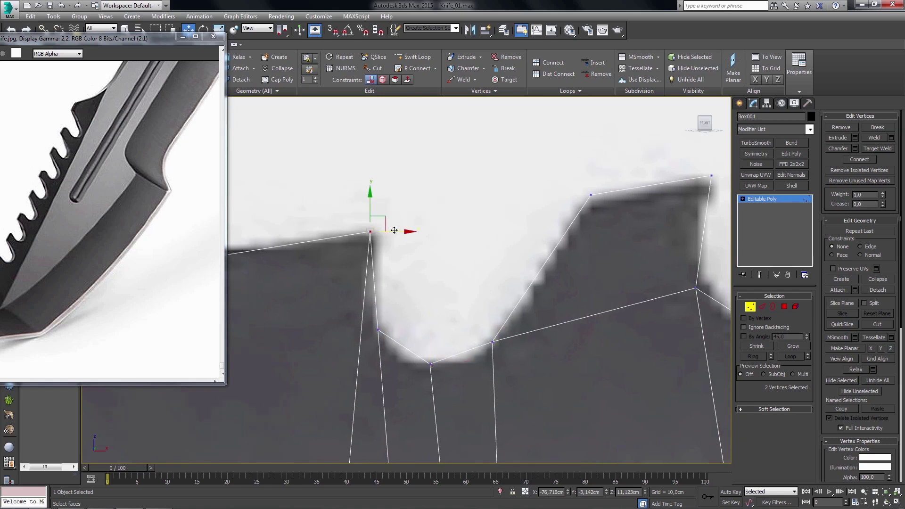
pyautogui.moveTo(393, 230); pyautogui.dragTo(434, 309, button='middle')
pyautogui.scroll(-2, 435, 309)
pyautogui.moveTo(430, 372); pyautogui.dragTo(411, 400, button='middle')
pyautogui.click(446, 390)
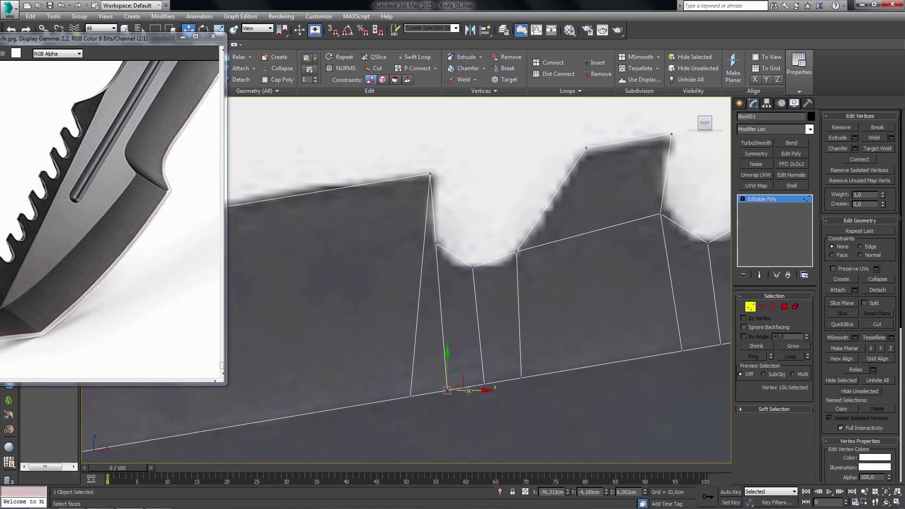
# - Slide the first bottom vertex, then three more bottom-line vertices, left along the blade line
pyautogui.moveTo(472, 392); pyautogui.dragTo(457, 393)
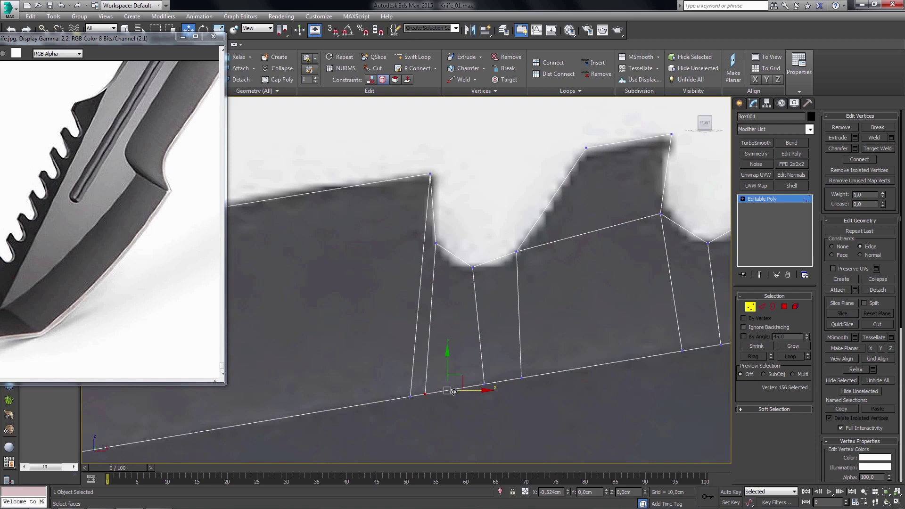
pyautogui.moveTo(596, 340); pyautogui.dragTo(411, 356, button='middle')
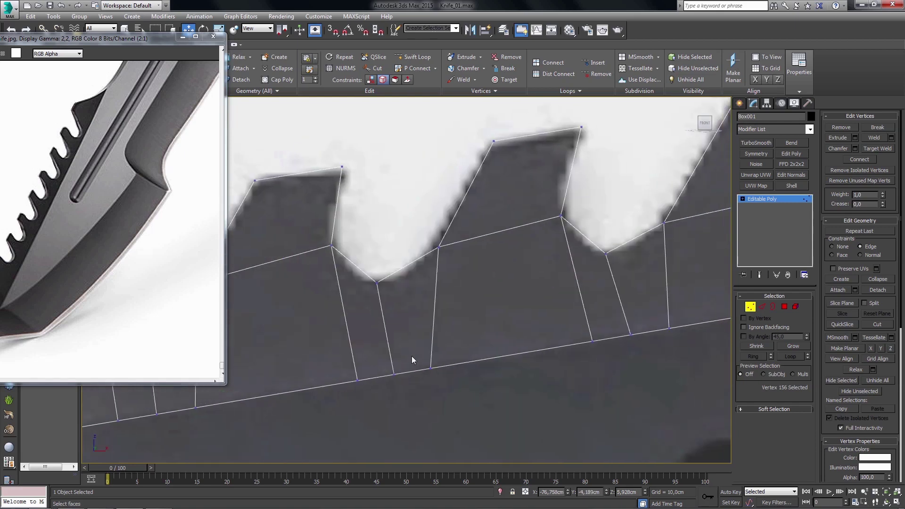
pyautogui.moveTo(491, 358)
pyautogui.mouseDown(button='middle')
pyautogui.moveTo(408, 398)
pyautogui.moveTo(443, 389)
pyautogui.mouseUp(button='middle')
pyautogui.moveTo(443, 389); pyautogui.dragTo(257, 424)
pyautogui.moveTo(257, 425); pyautogui.dragTo(279, 430, button='middle')
pyautogui.moveTo(376, 409)
pyautogui.mouseDown()
pyautogui.moveTo(323, 413)
pyautogui.moveTo(367, 409)
pyautogui.mouseUp()
pyautogui.moveTo(400, 387); pyautogui.dragTo(363, 421, button='middle')
pyautogui.moveTo(401, 404); pyautogui.dragTo(336, 419)
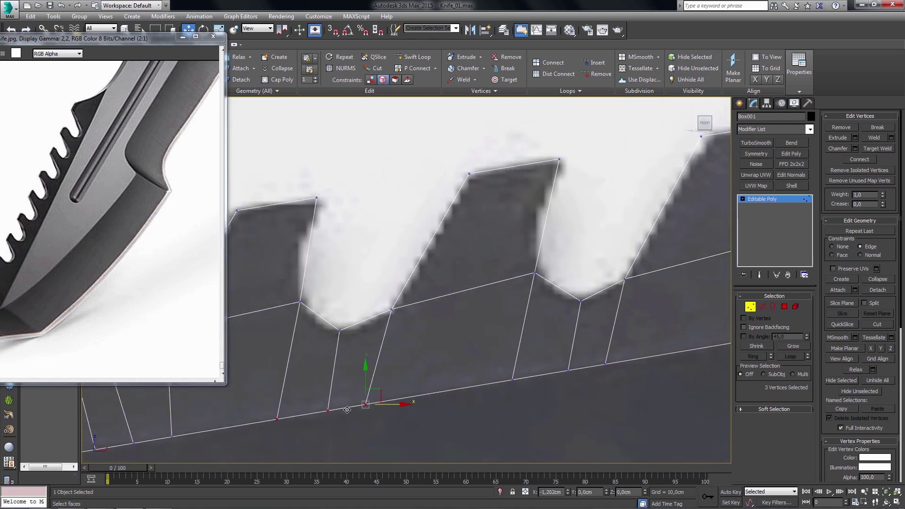
# - Slide the next three bottom-line vertices left and select another bottom-edge vertex
pyautogui.click(324, 411)
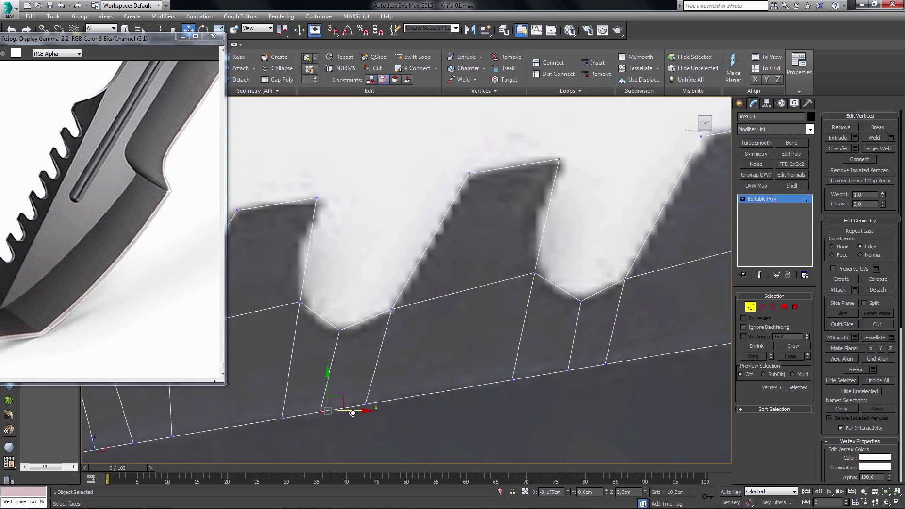
pyautogui.moveTo(330, 422)
pyautogui.mouseDown(button='middle')
pyautogui.moveTo(438, 402)
pyautogui.moveTo(418, 396)
pyautogui.mouseUp(button='middle')
pyautogui.moveTo(418, 396); pyautogui.dragTo(359, 408)
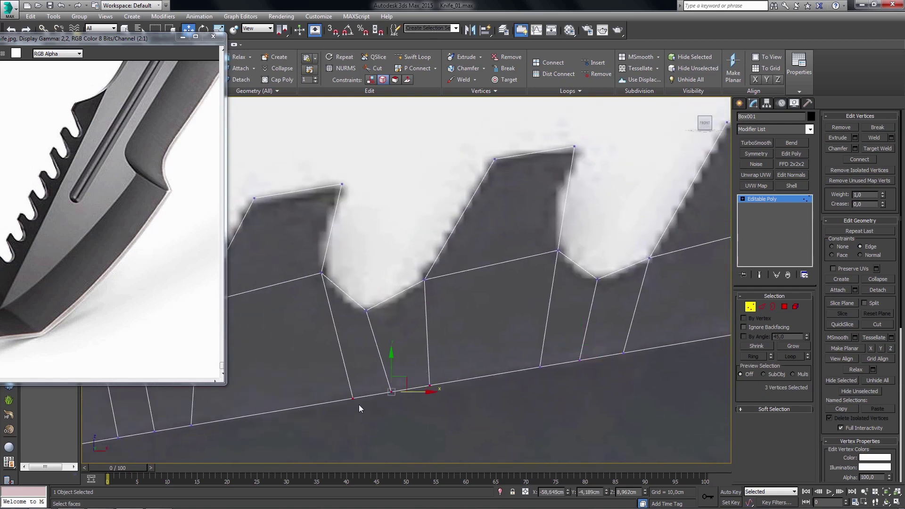
pyautogui.moveTo(359, 408); pyautogui.dragTo(393, 400, button='middle')
pyautogui.moveTo(392, 400); pyautogui.dragTo(382, 406)
pyautogui.click(357, 401)
pyautogui.keyDown('ctrl'); pyautogui.click(314, 412); pyautogui.keyUp('ctrl')
pyautogui.keyDown('alt'); pyautogui.click(351, 406); pyautogui.keyUp('alt')
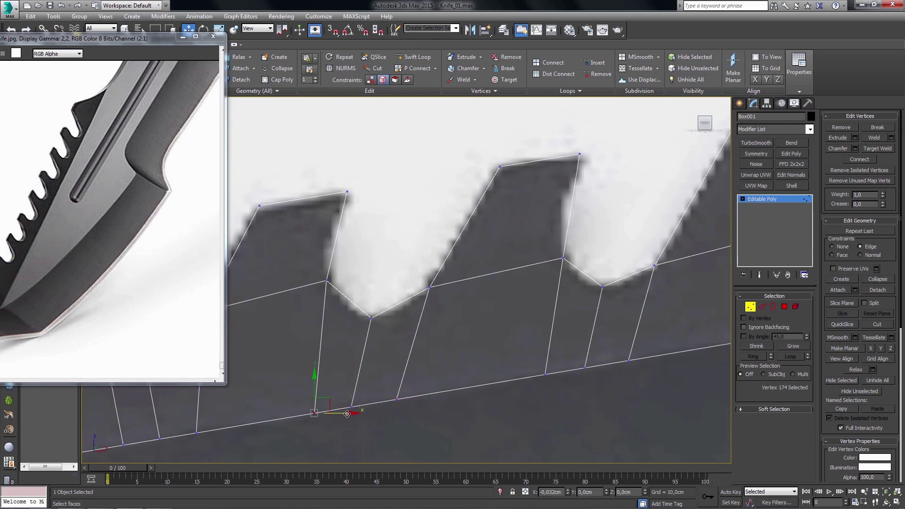
pyautogui.click(352, 406)
# - Slide three vertices further along the spine left along their edges
pyautogui.moveTo(351, 406); pyautogui.dragTo(502, 388, button='middle')
pyautogui.moveTo(500, 384); pyautogui.dragTo(351, 413)
pyautogui.moveTo(441, 396); pyautogui.dragTo(367, 408)
pyautogui.click(384, 398)
pyautogui.click(352, 405)
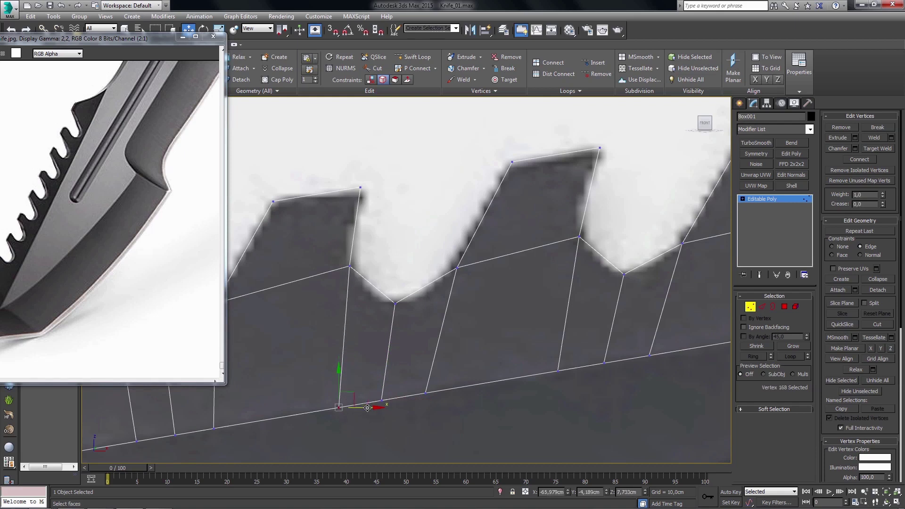
pyautogui.moveTo(367, 407)
pyautogui.mouseDown(button='middle')
pyautogui.moveTo(557, 387)
pyautogui.moveTo(518, 335)
pyautogui.mouseUp(button='middle')
# - Slide the remaining tooth-base vertices left to line up with the reference teeth
pyautogui.moveTo(653, 387); pyautogui.dragTo(650, 388, button='middle')
pyautogui.moveTo(612, 367); pyautogui.dragTo(534, 388)
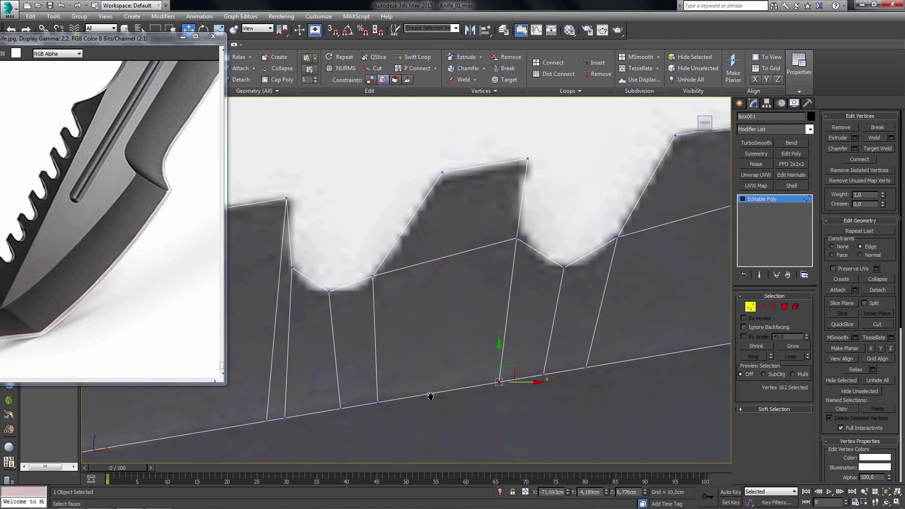
pyautogui.moveTo(413, 393); pyautogui.dragTo(525, 379, button='middle')
pyautogui.moveTo(445, 399)
pyautogui.mouseDown()
pyautogui.moveTo(503, 385)
pyautogui.moveTo(476, 398)
pyautogui.mouseUp()
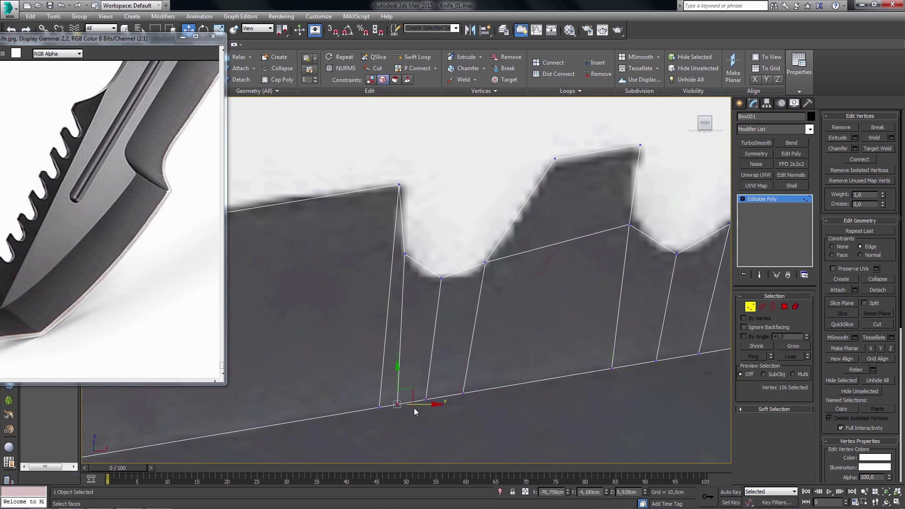
pyautogui.moveTo(414, 405); pyautogui.dragTo(411, 404)
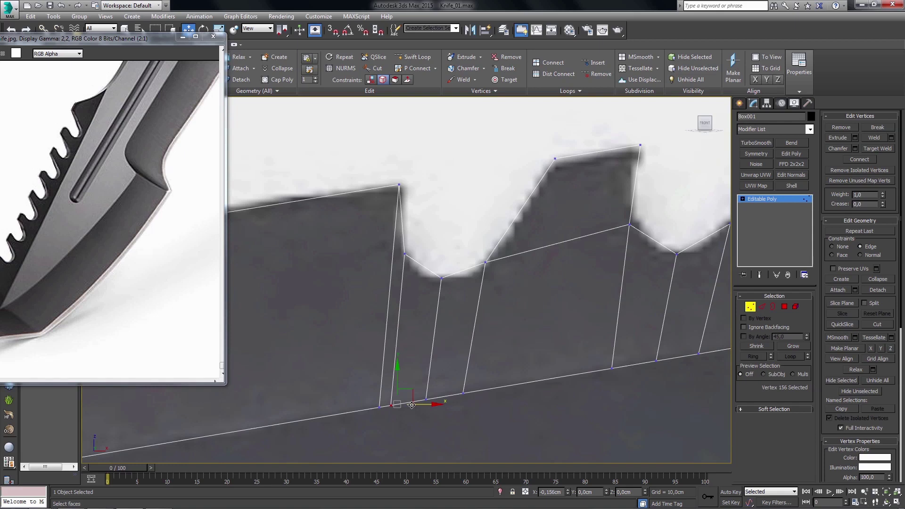
pyautogui.scroll(-3, 411, 404)
pyautogui.scroll(2, 527, 394)
pyautogui.scroll(2, 563, 331)
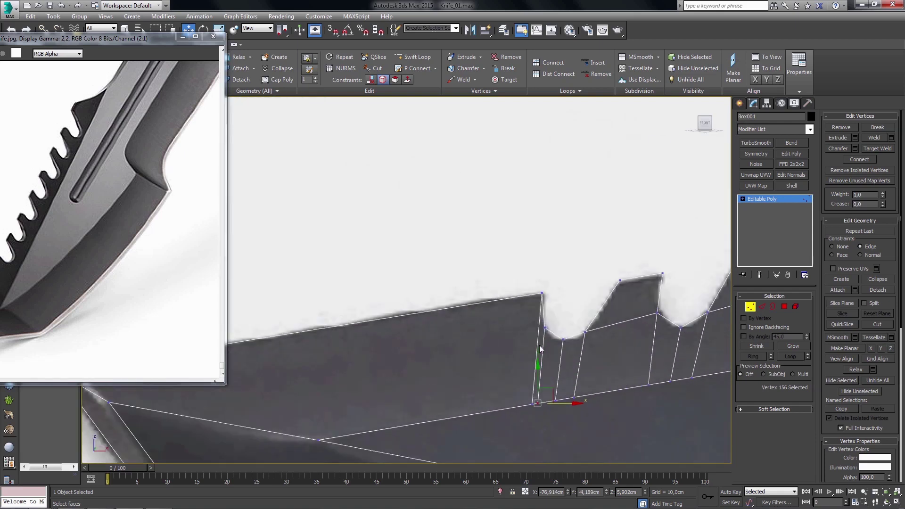
pyautogui.scroll(2, 539, 349)
# - Add a vertex near the blade tip to the selection
pyautogui.press('2')
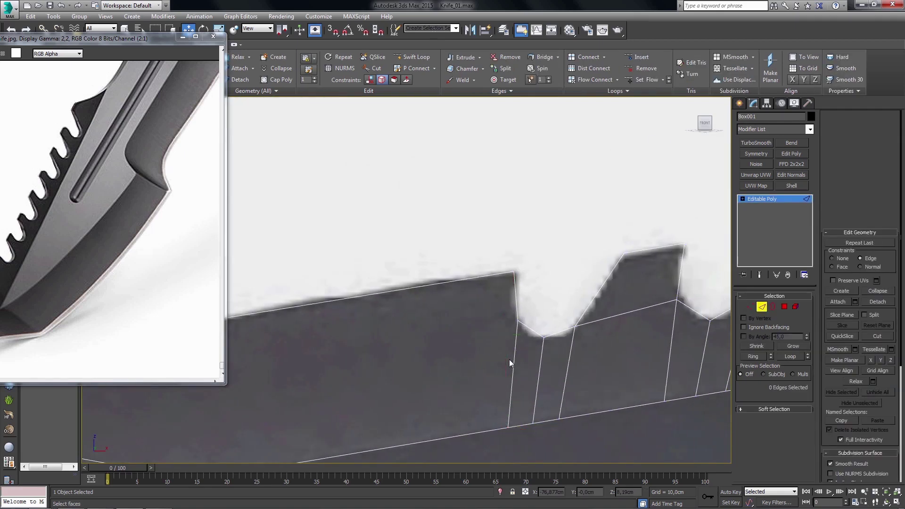
pyautogui.press('1')
pyautogui.scroll(3, 519, 319)
pyautogui.moveTo(580, 324)
pyautogui.mouseDown(button='middle')
pyautogui.moveTo(466, 333)
pyautogui.moveTo(522, 324)
pyautogui.mouseUp(button='middle')
pyautogui.keyDown('ctrl'); pyautogui.click(281, 339); pyautogui.keyUp('ctrl')
pyautogui.moveTo(403, 326); pyautogui.dragTo(473, 346, button='middle')
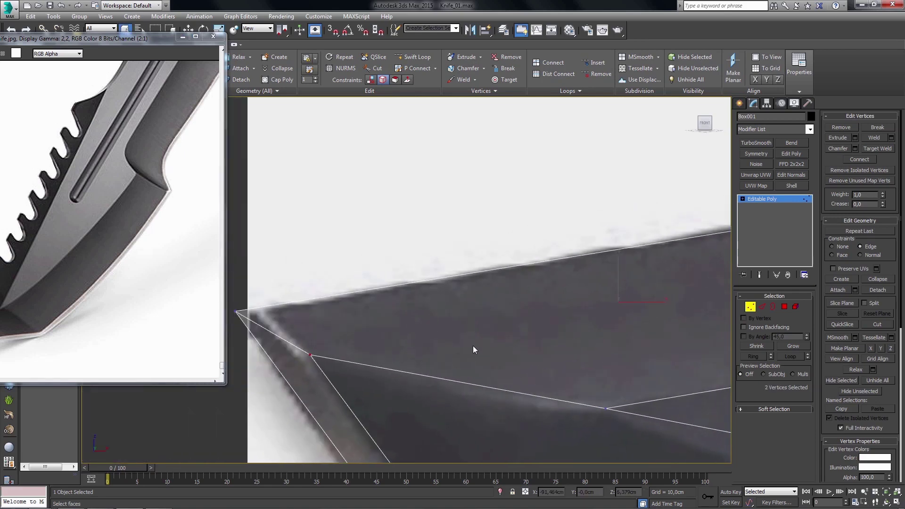
pyautogui.scroll(-2, 541, 292)
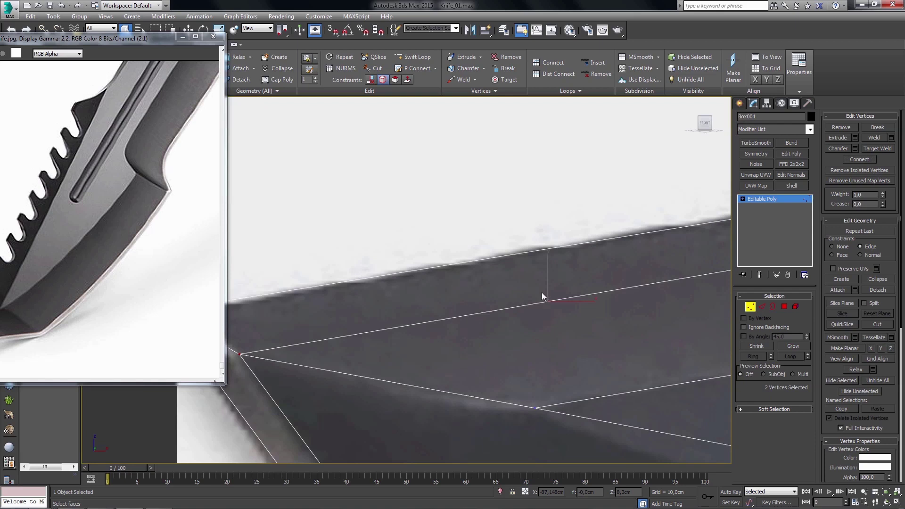
pyautogui.scroll(-2, 497, 302)
# - Frame the whole knife in perspective and select a vertex on the blade's flat side
pyautogui.moveTo(504, 303)
pyautogui.keyDown('alt'); pyautogui.mouseDown(button='middle')
pyautogui.moveTo(462, 306)
pyautogui.moveTo(472, 389)
pyautogui.moveTo(444, 379)
pyautogui.moveTo(464, 338)
pyautogui.moveTo(437, 337)
pyautogui.mouseUp(button='middle'); pyautogui.keyUp('alt')
pyautogui.scroll(-3, 476, 336)
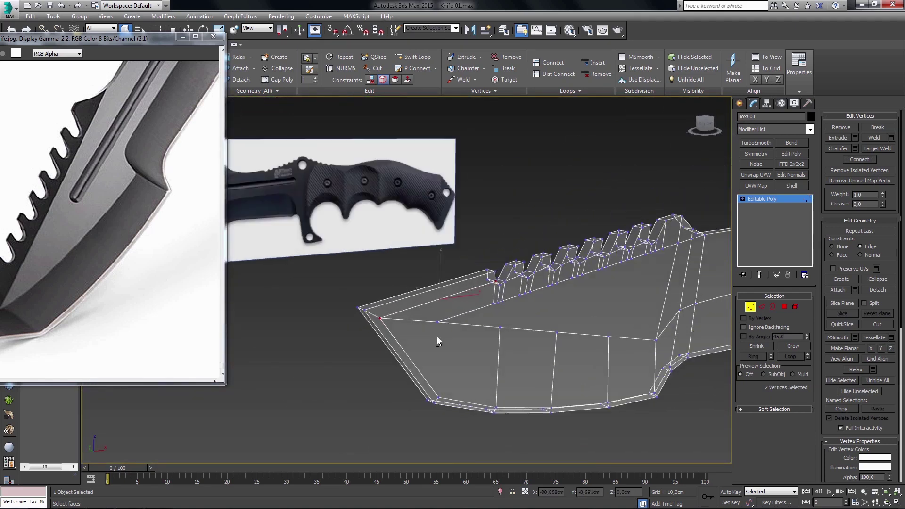
pyautogui.scroll(2, 436, 337)
pyautogui.moveTo(465, 365)
pyautogui.mouseDown(button='middle')
pyautogui.moveTo(443, 380)
pyautogui.moveTo(386, 283)
pyautogui.mouseUp(button='middle')
pyautogui.scroll(2, 399, 343)
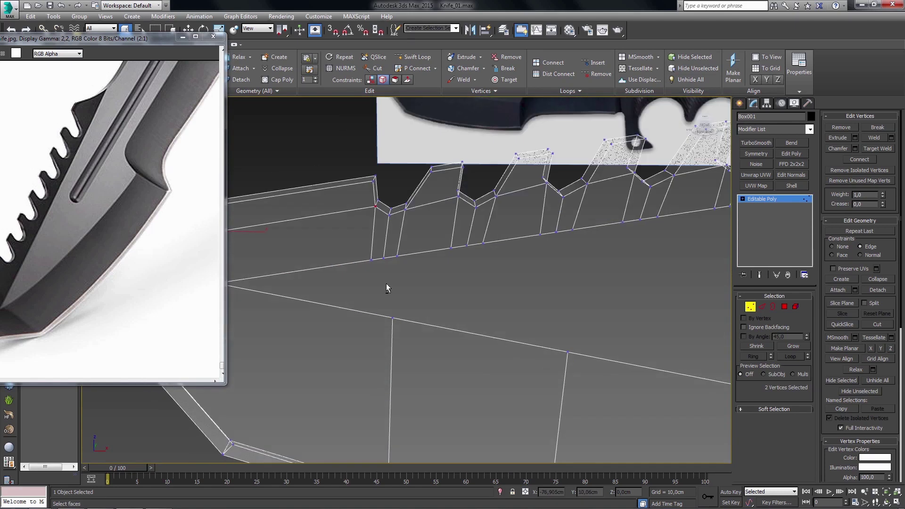
pyautogui.scroll(-2, 419, 345)
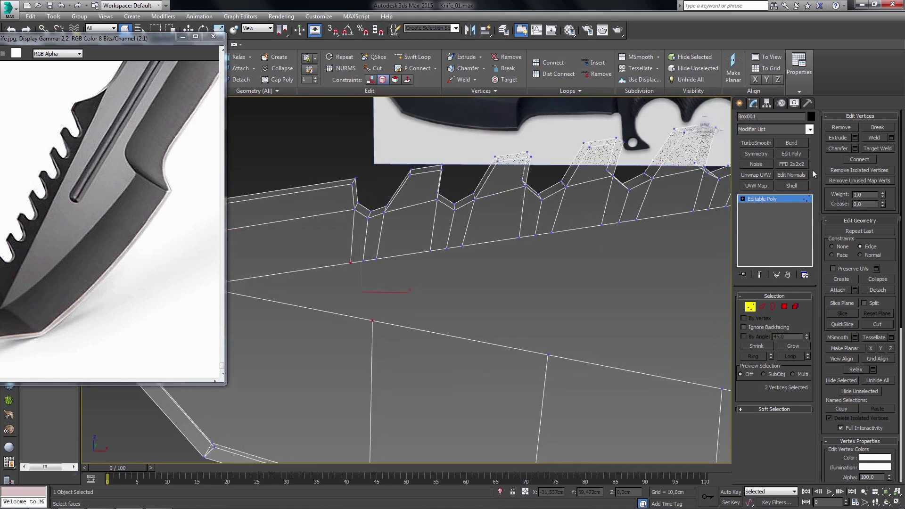
pyautogui.moveTo(419, 345)
pyautogui.mouseDown(button='middle')
pyautogui.moveTo(446, 371)
pyautogui.moveTo(401, 389)
pyautogui.moveTo(431, 360)
pyautogui.moveTo(439, 381)
pyautogui.moveTo(450, 353)
pyautogui.moveTo(428, 392)
pyautogui.moveTo(415, 383)
pyautogui.moveTo(486, 301)
pyautogui.moveTo(515, 298)
pyautogui.moveTo(509, 289)
pyautogui.moveTo(461, 324)
pyautogui.moveTo(476, 341)
pyautogui.moveTo(579, 330)
pyautogui.mouseUp(button='middle')
pyautogui.scroll(1, 452, 368)
pyautogui.scroll(1, 428, 376)
pyautogui.scroll(1, 440, 365)
pyautogui.click(376, 370)
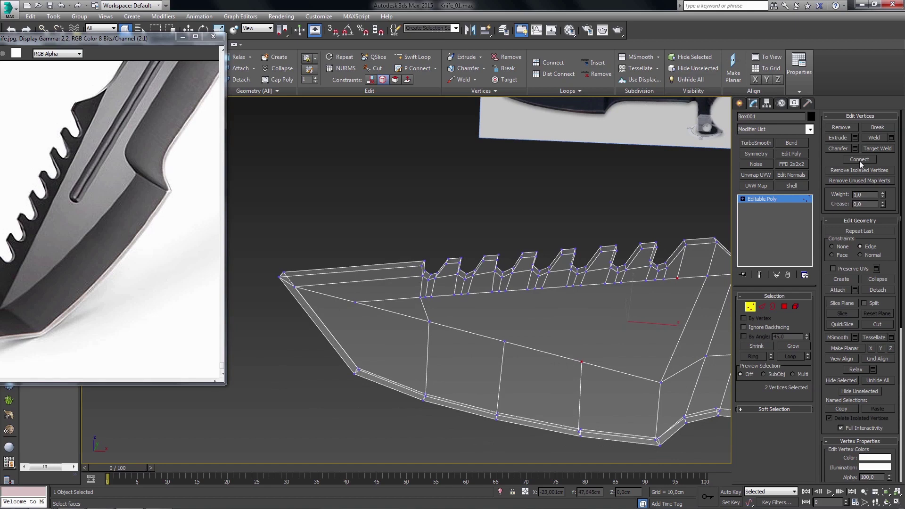
# - Zoom to the blade tip and split the three bottom edges with a new connecting edge
pyautogui.click(368, 300)
pyautogui.press('z')
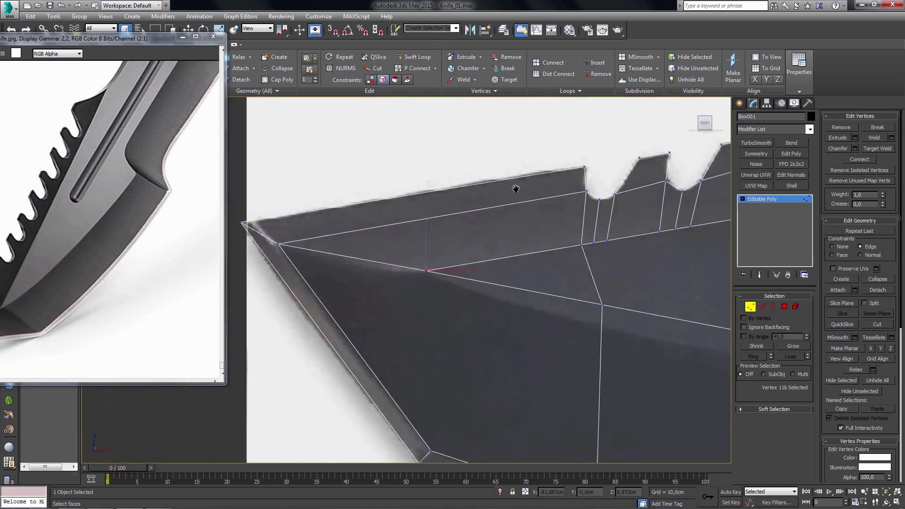
pyautogui.scroll(-3, 468, 319)
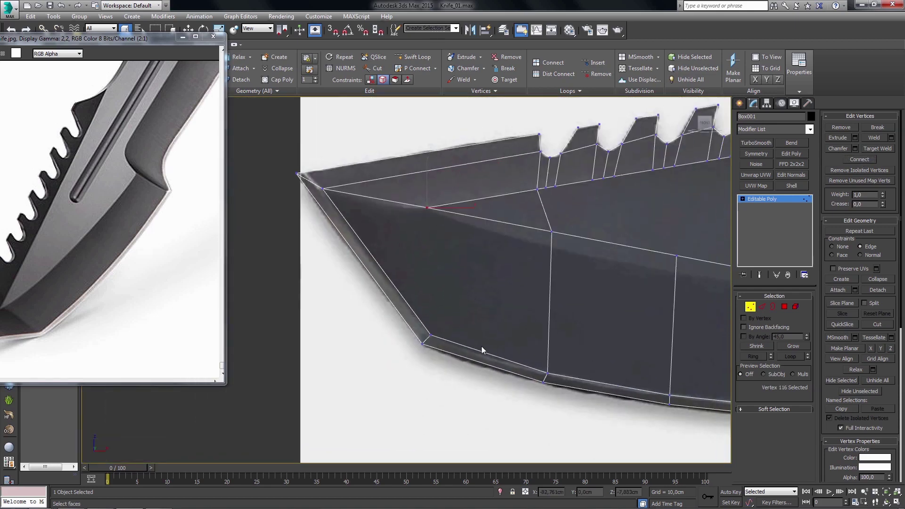
pyautogui.press('2')
pyautogui.moveTo(486, 376); pyautogui.dragTo(475, 378, button='middle')
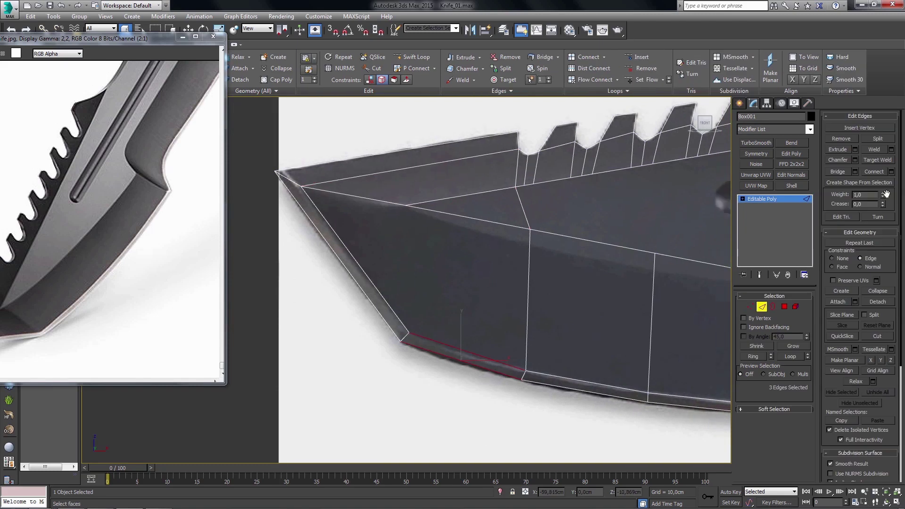
pyautogui.click(873, 172)
# - Join the two selected vertices with a new edge
pyautogui.press('1')
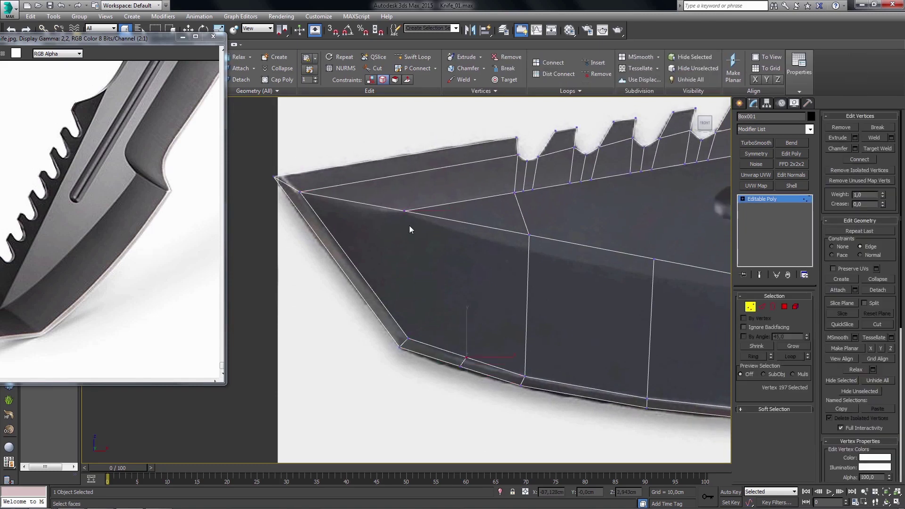
pyautogui.click(860, 160)
pyautogui.moveTo(591, 253)
pyautogui.mouseDown(button='middle')
pyautogui.moveTo(499, 259)
pyautogui.moveTo(415, 315)
pyautogui.moveTo(431, 316)
pyautogui.mouseUp(button='middle')
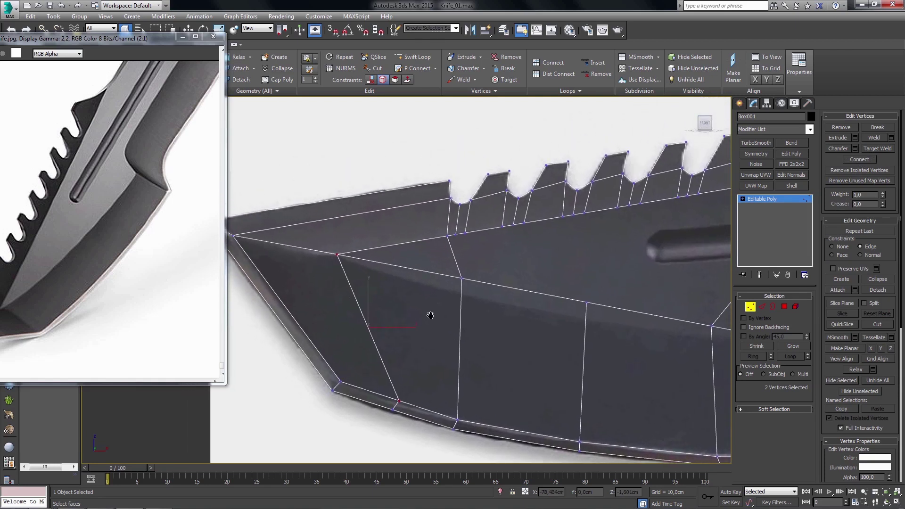
pyautogui.moveTo(407, 417); pyautogui.dragTo(397, 403, button='middle')
# - Lower the cutting-edge vertex to match the reference and restore the four-view layout
pyautogui.press('w')
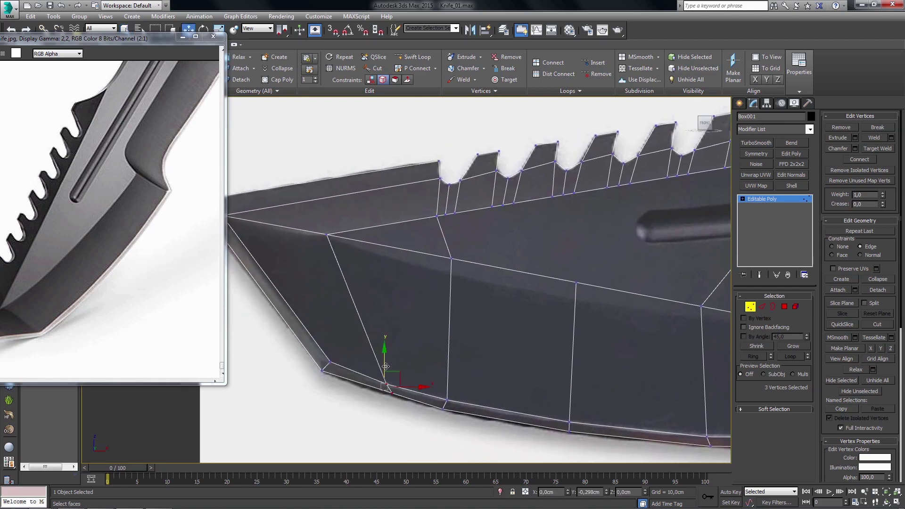
pyautogui.moveTo(385, 366); pyautogui.dragTo(385, 368)
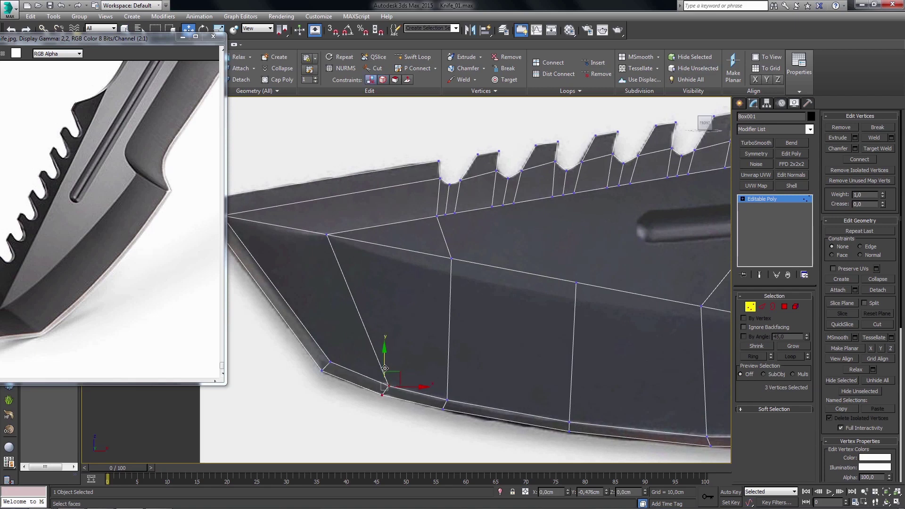
pyautogui.press('q')
pyautogui.moveTo(384, 333)
pyautogui.mouseDown(button='middle')
pyautogui.moveTo(408, 357)
pyautogui.moveTo(408, 375)
pyautogui.mouseUp(button='middle')
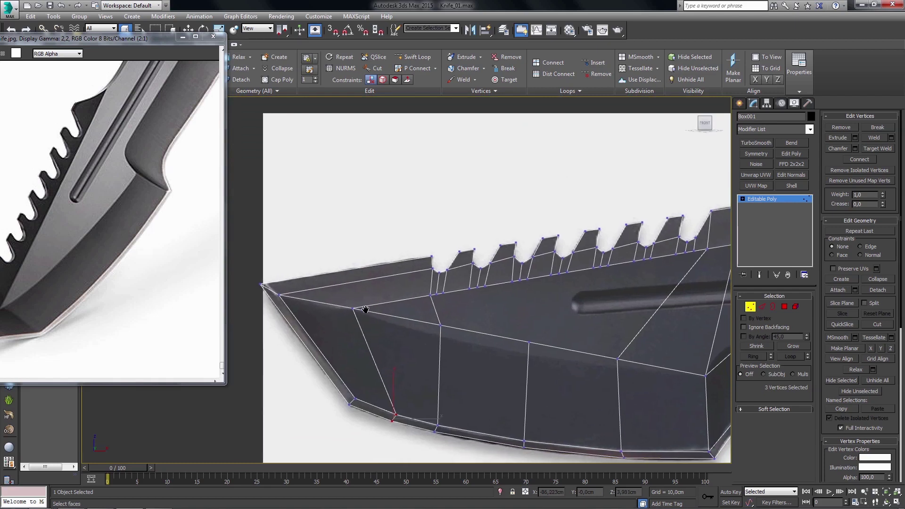
pyautogui.moveTo(362, 313); pyautogui.dragTo(366, 322, button='middle')
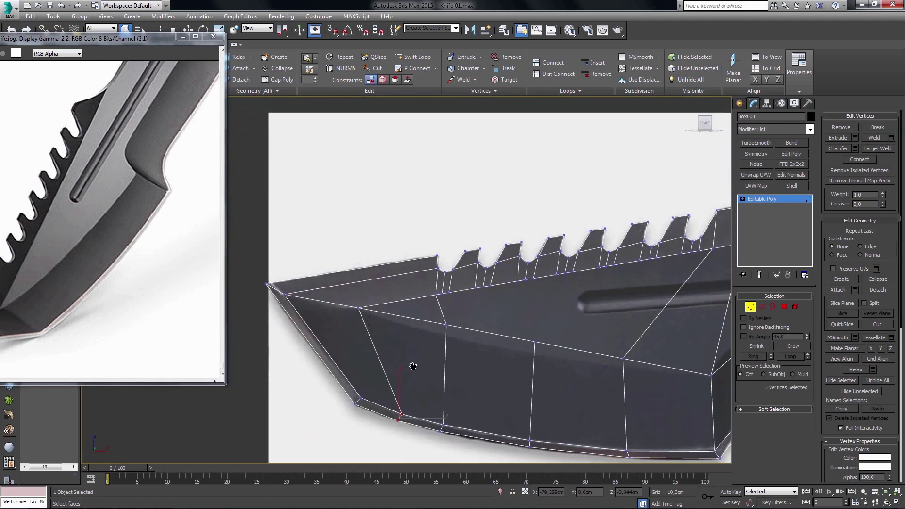
pyautogui.hotkey('alt', 'w')
pyautogui.hotkey('alt', 'w')
pyautogui.moveTo(482, 375)
pyautogui.keyDown('alt'); pyautogui.mouseDown(button='middle')
pyautogui.moveTo(441, 301)
pyautogui.moveTo(432, 336)
pyautogui.moveTo(439, 343)
pyautogui.mouseUp(button='middle'); pyautogui.keyUp('alt')
# - Join a blade edge vertex and another vertex with a new connecting edge
pyautogui.press('2')
pyautogui.click(432, 329)
pyautogui.press('1')
pyautogui.click(431, 306)
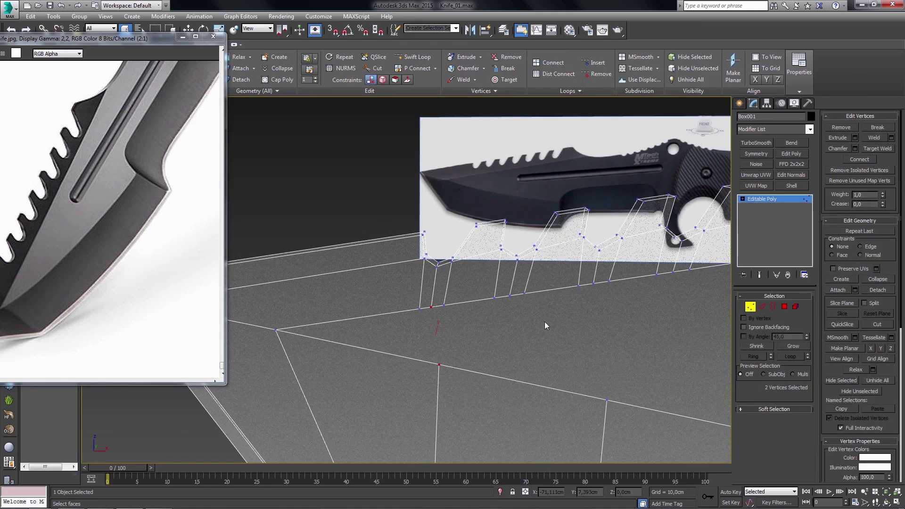
pyautogui.click(863, 160)
# - Slide another blade vertex along its edge with the edge constraint on
pyautogui.keyDown('alt'); pyautogui.moveTo(481, 351); pyautogui.dragTo(424, 307, button='middle'); pyautogui.keyUp('alt')
pyautogui.click(411, 297)
pyautogui.press('w')
pyautogui.hotkey('shift', 'x')
pyautogui.moveTo(412, 297)
pyautogui.mouseDown()
pyautogui.moveTo(369, 307)
pyautogui.moveTo(388, 281)
pyautogui.moveTo(401, 301)
pyautogui.mouseUp()
# - Nudge the spine tooth vertex to match the reference, then maximize the Front view
pyautogui.hotkey('alt', 'w')
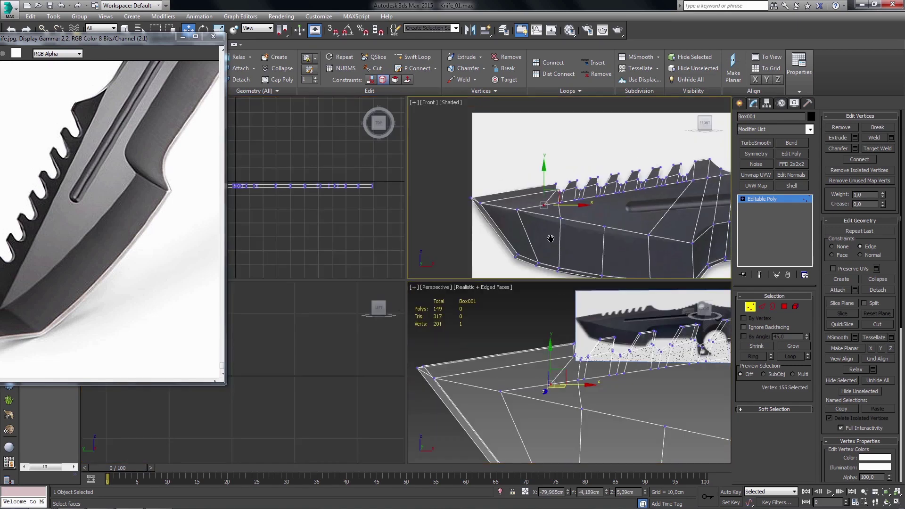
pyautogui.scroll(4, 541, 207)
pyautogui.moveTo(607, 217); pyautogui.dragTo(540, 209, button='middle')
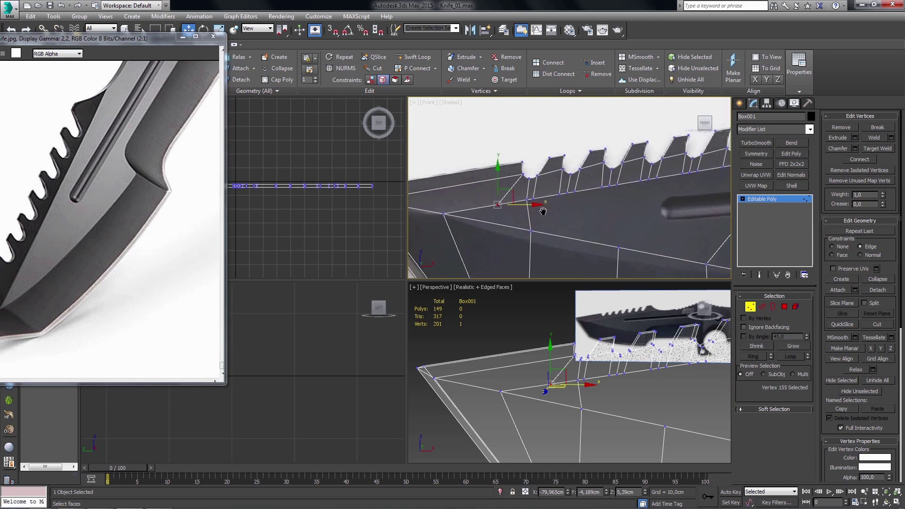
pyautogui.moveTo(540, 208); pyautogui.dragTo(528, 203)
pyautogui.press('q')
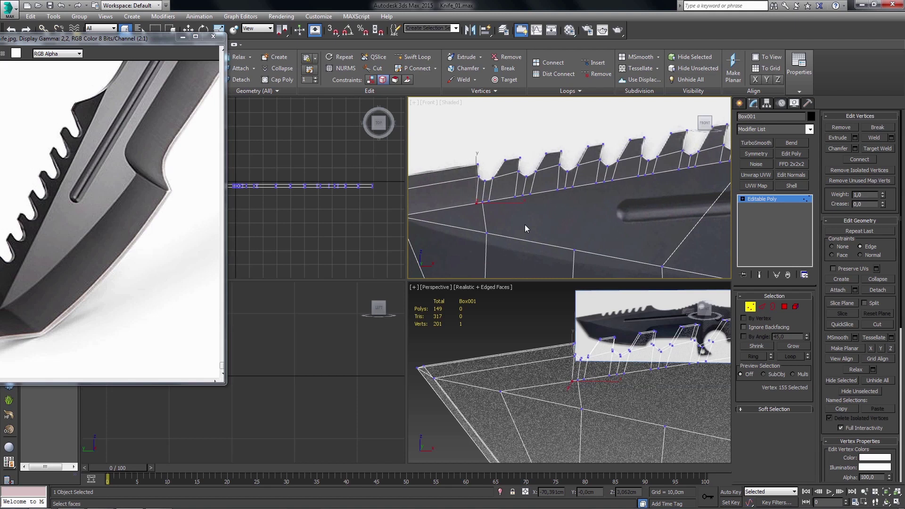
pyautogui.hotkey('alt', 'w')
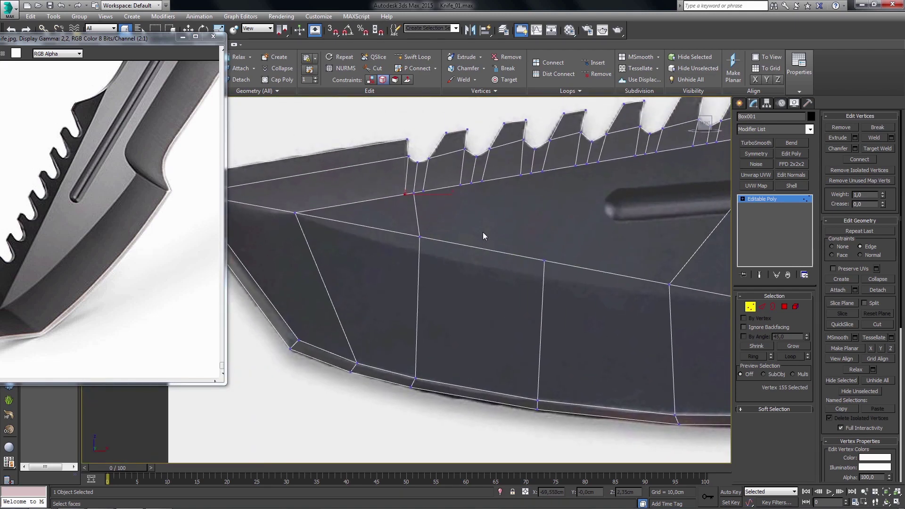
# - At Edge level, pan along the blade and clear the current edge selection
pyautogui.press('2')
pyautogui.moveTo(480, 232); pyautogui.dragTo(473, 382)
pyautogui.moveTo(536, 295); pyautogui.dragTo(502, 296, button='middle')
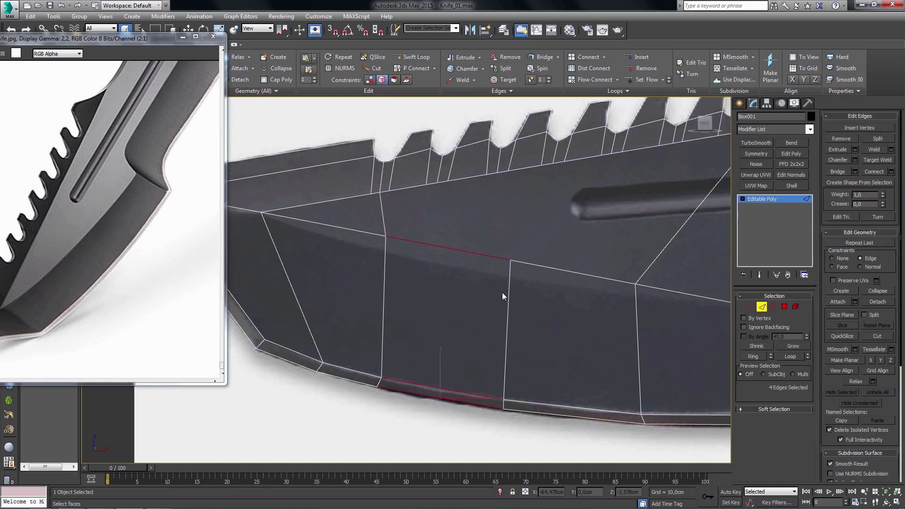
pyautogui.moveTo(446, 210)
pyautogui.mouseDown(button='middle')
pyautogui.moveTo(438, 206)
pyautogui.moveTo(527, 289)
pyautogui.moveTo(527, 307)
pyautogui.mouseUp(button='middle')
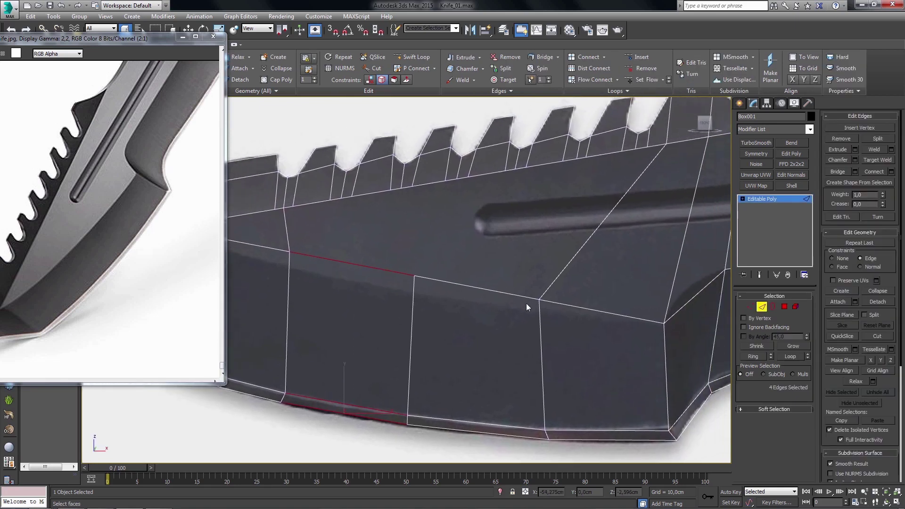
pyautogui.click(590, 349)
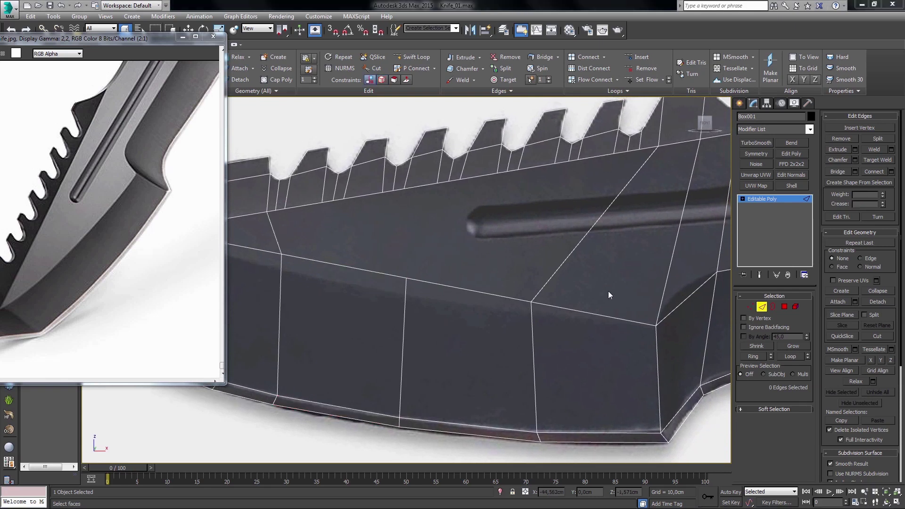
# - Select two spine tooth edges, move the reference image lower, and expand Modify Selection options
pyautogui.click(637, 143)
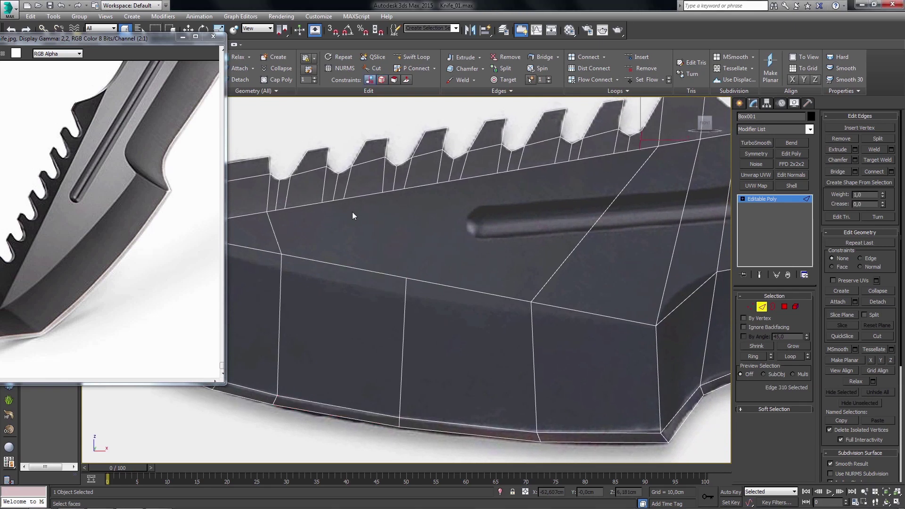
pyautogui.keyDown('ctrl'); pyautogui.click(281, 199); pyautogui.keyUp('ctrl')
pyautogui.moveTo(160, 41)
pyautogui.mouseDown()
pyautogui.moveTo(132, 128)
pyautogui.moveTo(111, 132)
pyautogui.mouseUp()
pyautogui.click(194, 90)
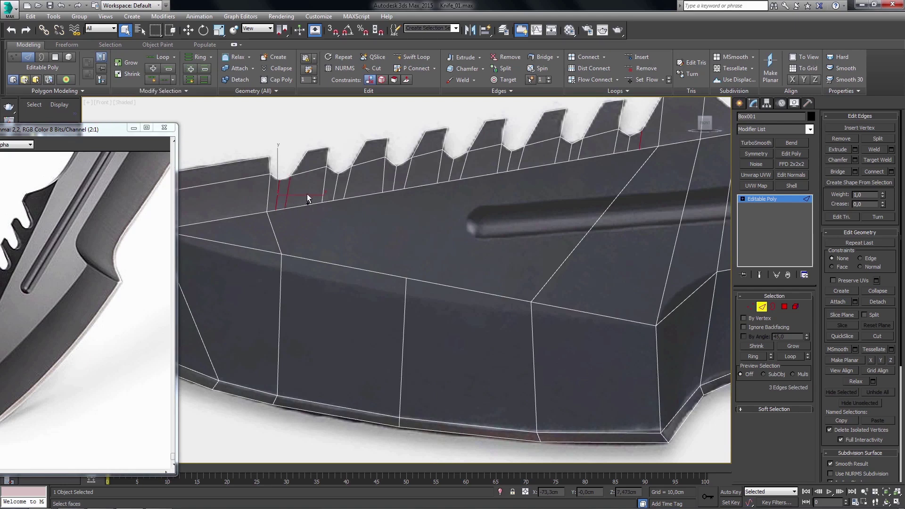
# - Add the edges across the five remaining spine teeth, then zoom out to the whole blade
pyautogui.keyDown('ctrl'); pyautogui.click(416, 182); pyautogui.keyUp('ctrl')
pyautogui.keyDown('ctrl'); pyautogui.click(474, 169); pyautogui.keyUp('ctrl')
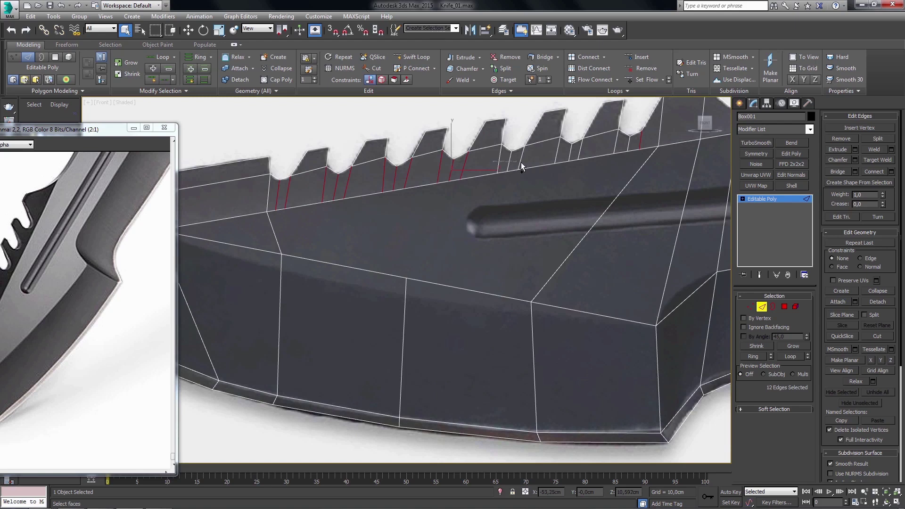
pyautogui.keyDown('ctrl'); pyautogui.click(521, 162); pyautogui.keyUp('ctrl')
pyautogui.keyDown('ctrl'); pyautogui.click(565, 153); pyautogui.keyUp('ctrl')
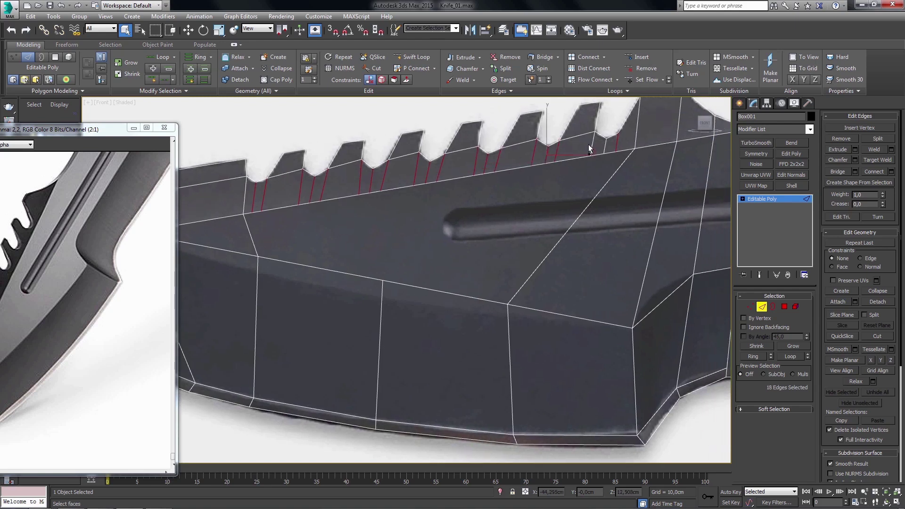
pyautogui.keyDown('ctrl'); pyautogui.click(608, 148); pyautogui.keyUp('ctrl')
pyautogui.moveTo(579, 210); pyautogui.dragTo(437, 333, button='middle')
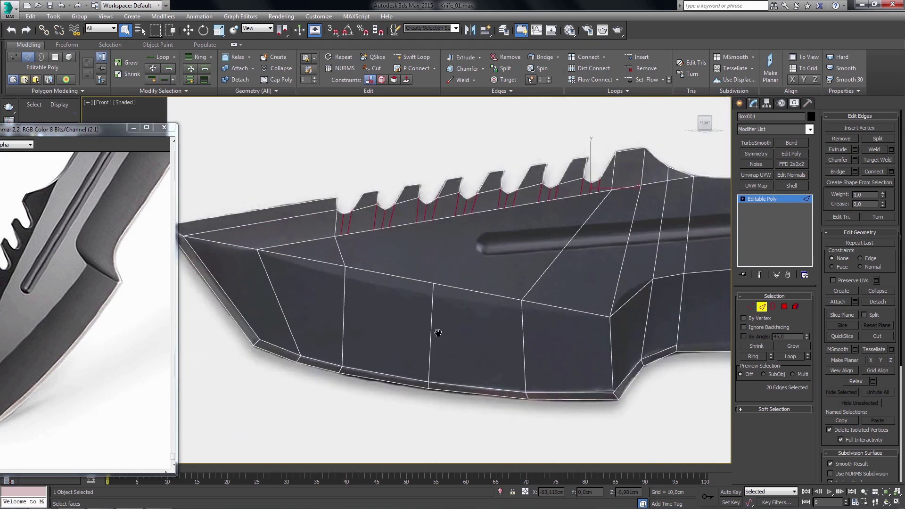
# - Remove the middle and remaining vertical edge loops from the lower face, then select the bottom loop
pyautogui.click(428, 330)
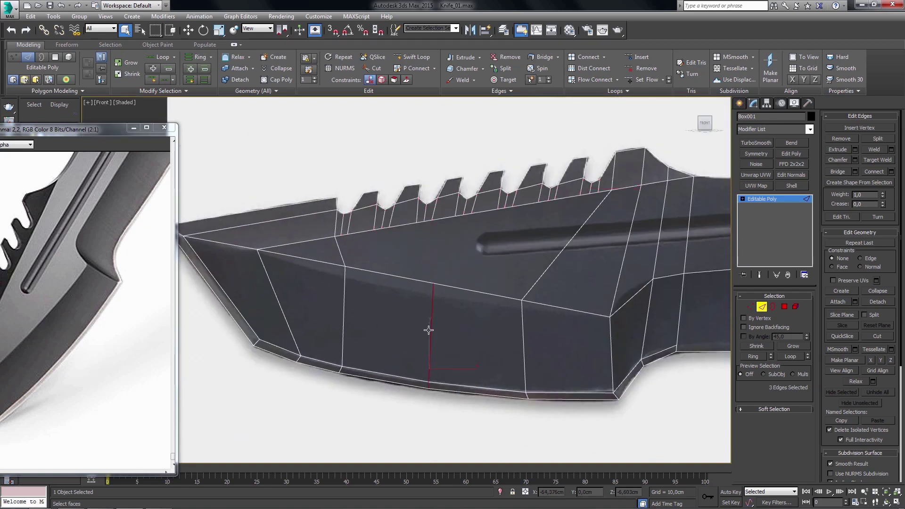
pyautogui.press('BackSpace')
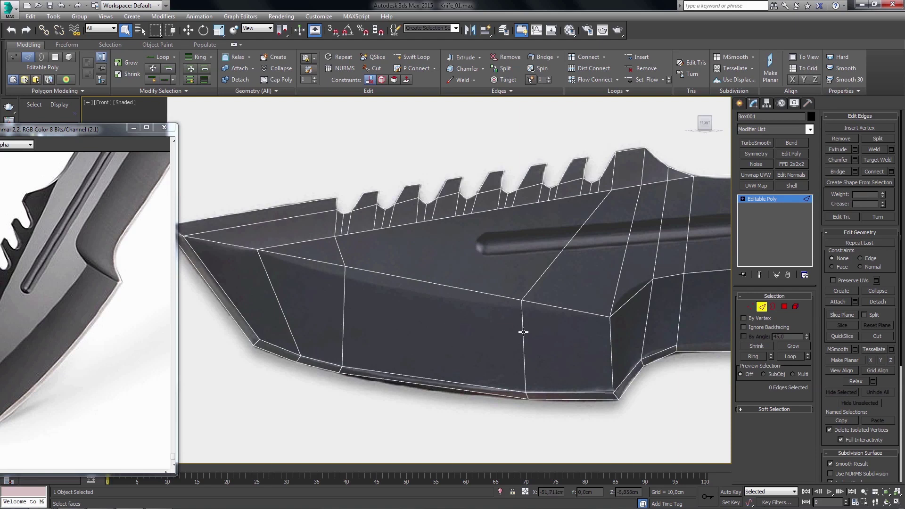
pyautogui.moveTo(544, 363); pyautogui.dragTo(431, 398)
pyautogui.moveTo(335, 384); pyautogui.dragTo(336, 384)
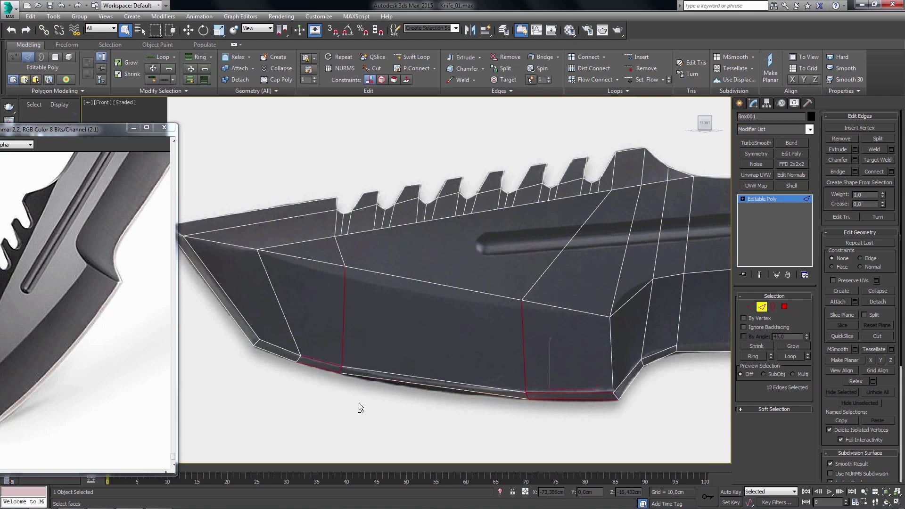
pyautogui.keyDown('alt'); pyautogui.moveTo(537, 386); pyautogui.dragTo(536, 397); pyautogui.keyUp('alt')
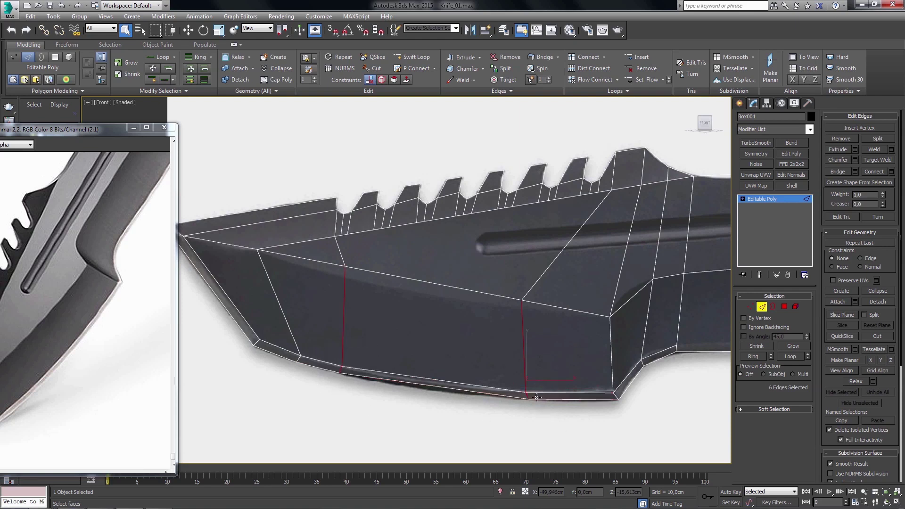
pyautogui.press('BackSpace')
pyautogui.doubleClick(454, 368)
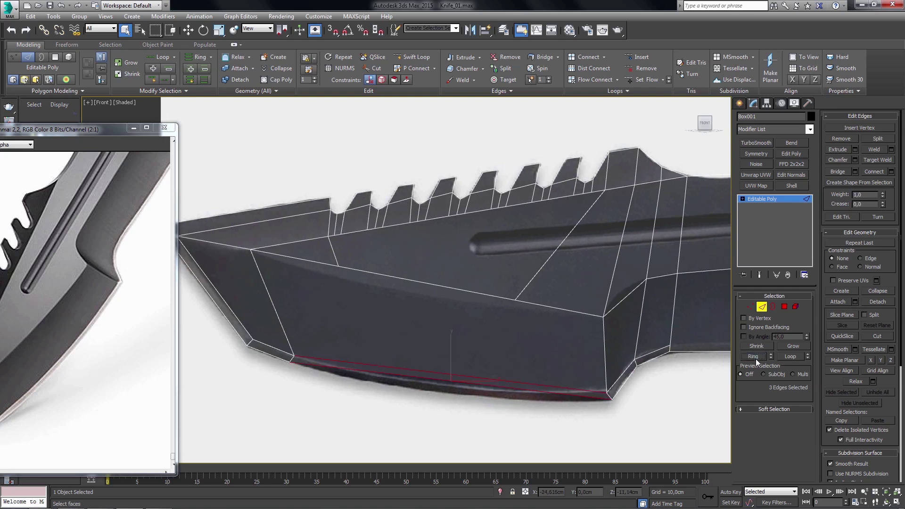
# - Preview a Connect edge subdivision on the bottom strip, then cancel it
pyautogui.click(891, 171)
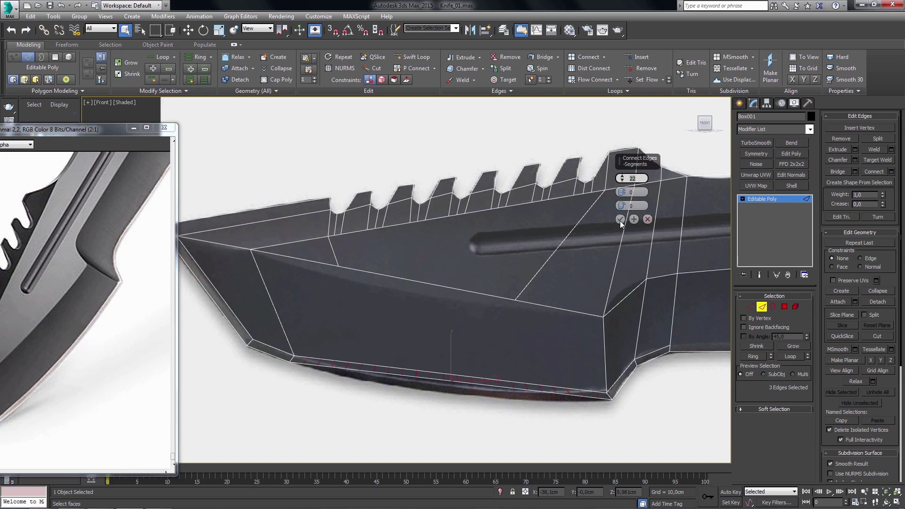
pyautogui.scroll(1, 292, 364)
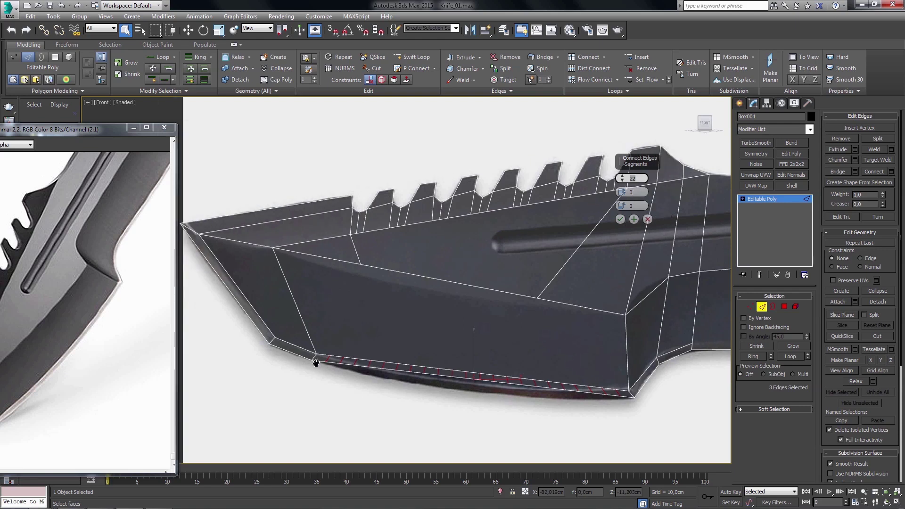
pyautogui.scroll(3, 311, 362)
pyautogui.scroll(2, 317, 361)
pyautogui.scroll(-3, 321, 358)
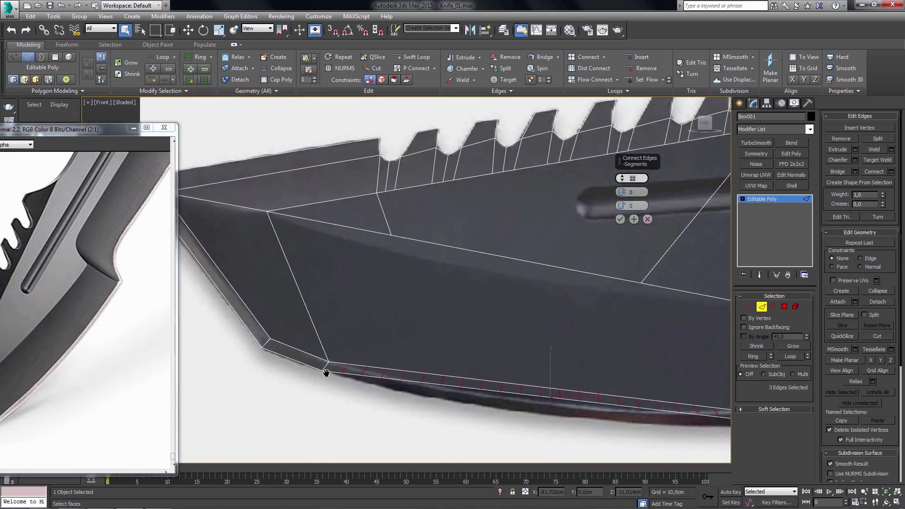
pyautogui.scroll(-2, 325, 373)
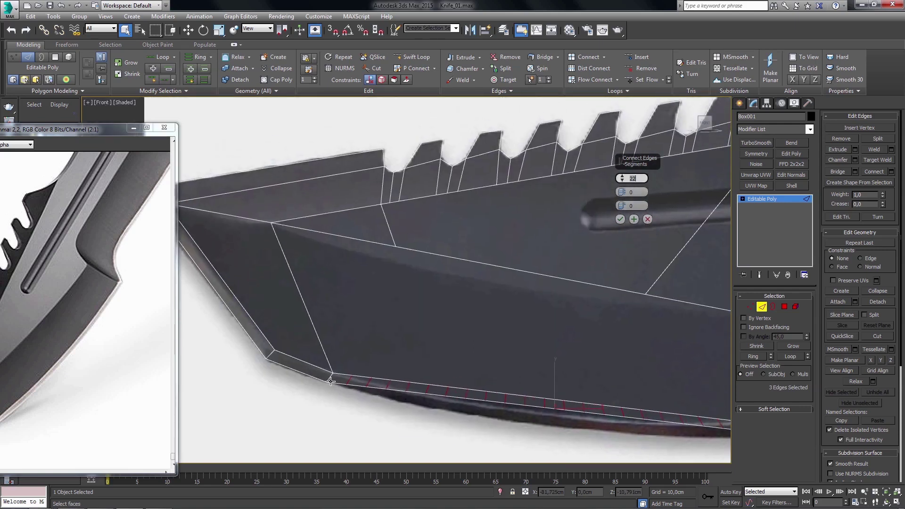
pyautogui.click(648, 222)
# - Delete the stray diagonal and short bottom edges and tidy the corner vertices
pyautogui.click(333, 381)
pyautogui.keyDown('ctrl'); pyautogui.click(326, 358); pyautogui.keyUp('ctrl')
pyautogui.hotkey('ctrl', 'BackSpace')
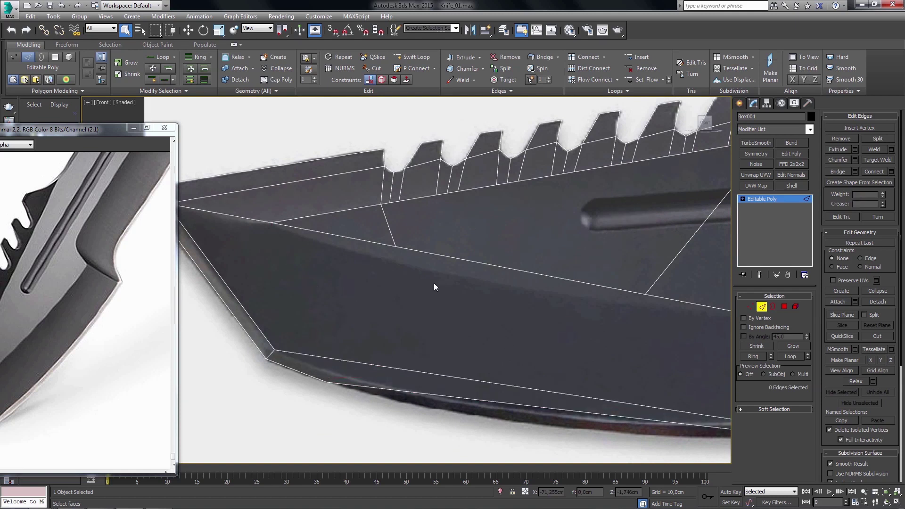
pyautogui.press('1')
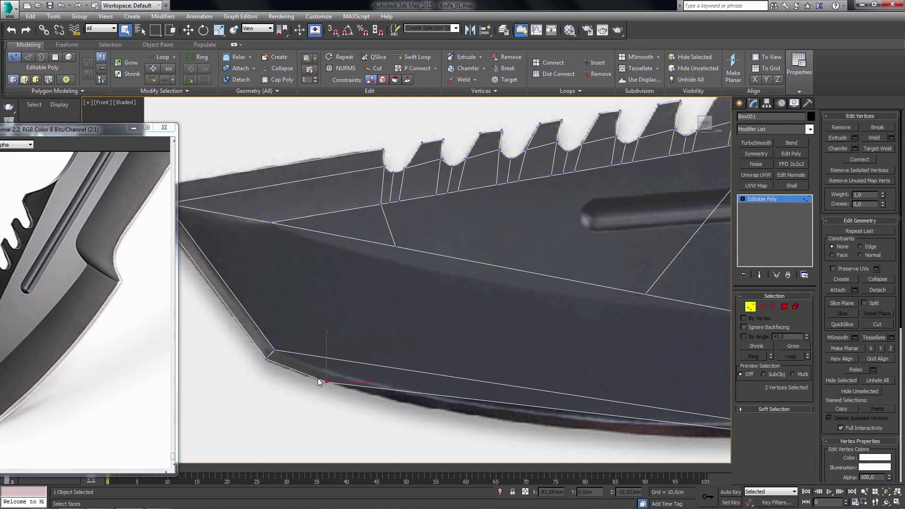
pyautogui.hotkey('ctrl', 'shift', 'e')
pyautogui.scroll(2, 318, 374)
pyautogui.press('2')
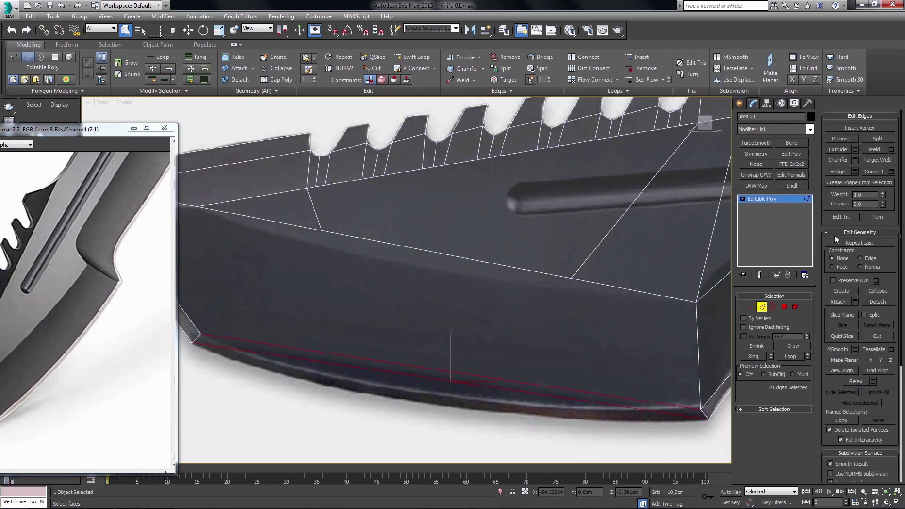
# - Connect the bottom strip with 22 segments, then select the two corner vertices at Vertex level
pyautogui.click(891, 172)
pyautogui.click(619, 219)
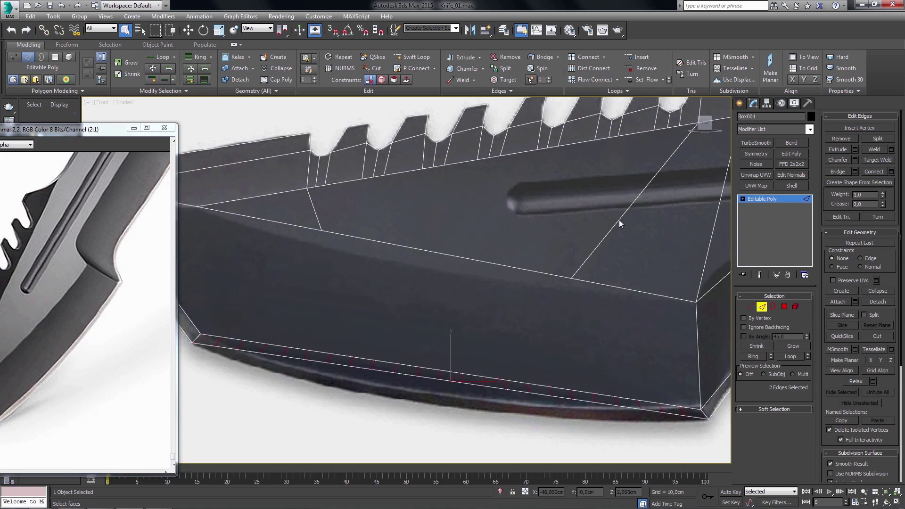
pyautogui.scroll(-2, 491, 332)
pyautogui.scroll(2, 394, 349)
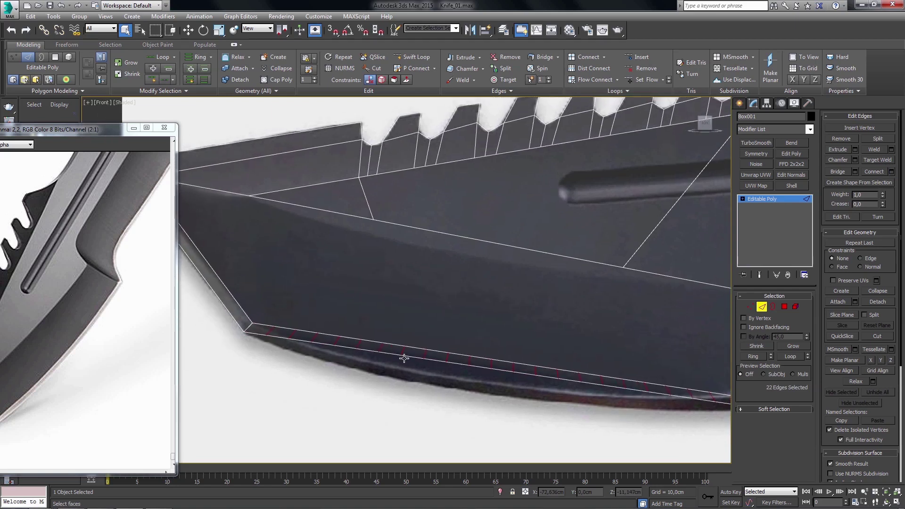
pyautogui.press('1')
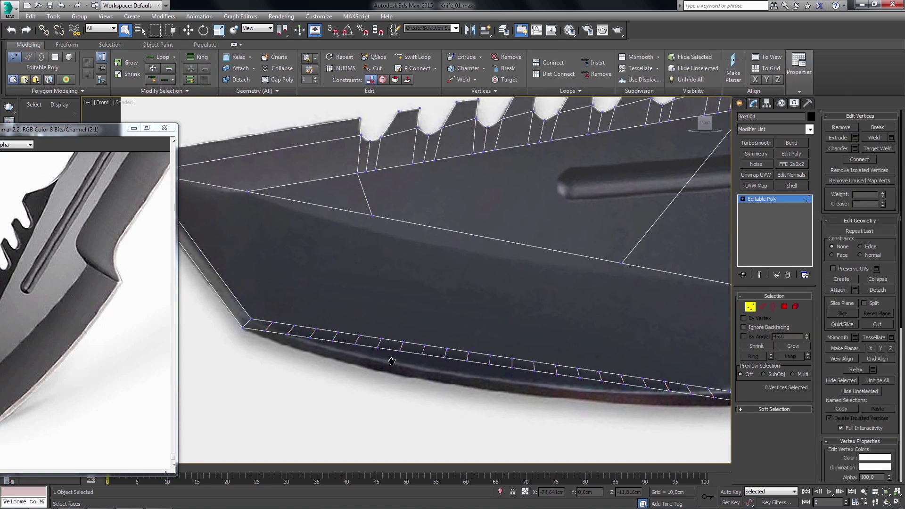
pyautogui.moveTo(522, 392)
pyautogui.keyDown('alt'); pyautogui.mouseDown(button='middle')
pyautogui.moveTo(504, 383)
pyautogui.moveTo(530, 389)
pyautogui.moveTo(538, 375)
pyautogui.moveTo(529, 377)
pyautogui.mouseUp(button='middle'); pyautogui.keyUp('alt')
pyautogui.moveTo(517, 375); pyautogui.dragTo(499, 346)
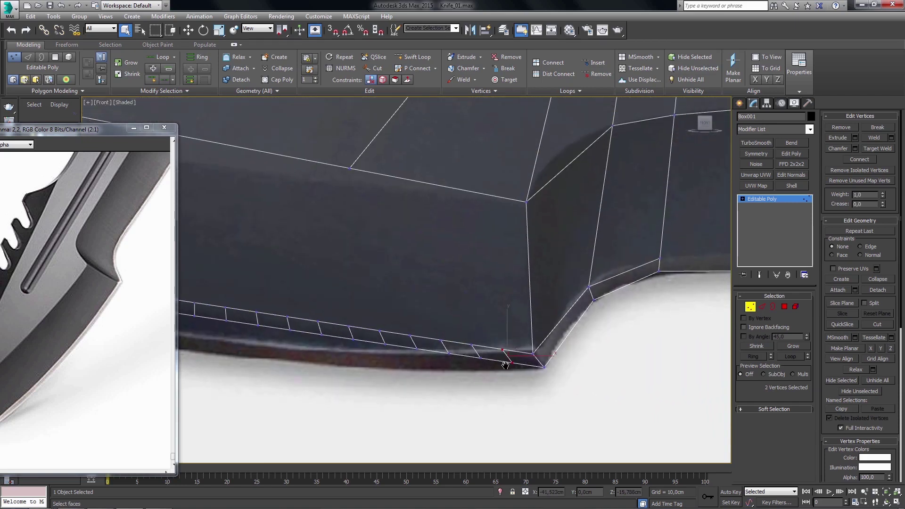
# - Slide the corner vertex pair left and lower the left vertex pair onto the bottom edge
pyautogui.scroll(3, 504, 354)
pyautogui.press('w')
pyautogui.moveTo(509, 323)
pyautogui.mouseDown()
pyautogui.moveTo(451, 321)
pyautogui.moveTo(451, 338)
pyautogui.moveTo(383, 323)
pyautogui.moveTo(391, 333)
pyautogui.mouseUp()
pyautogui.moveTo(347, 356); pyautogui.dragTo(567, 357, button='middle')
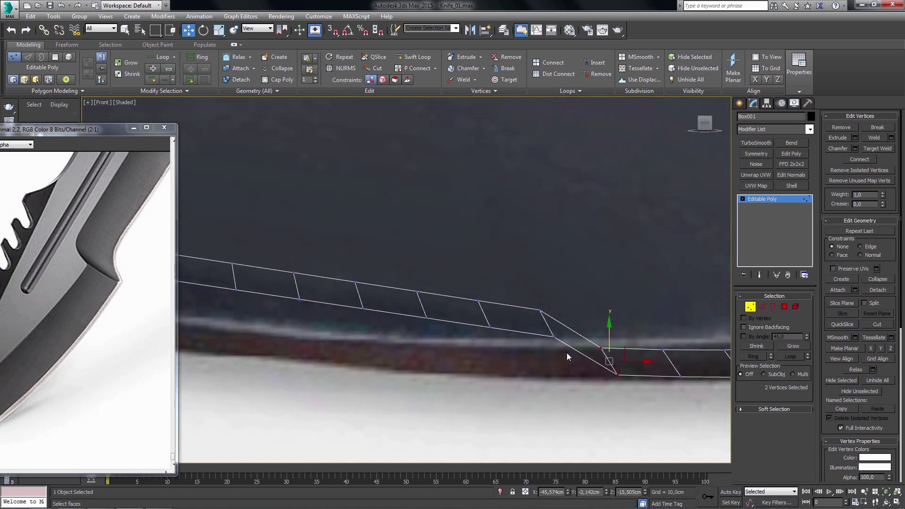
pyautogui.moveTo(564, 298)
pyautogui.mouseDown()
pyautogui.moveTo(535, 342)
pyautogui.moveTo(551, 331)
pyautogui.mouseUp()
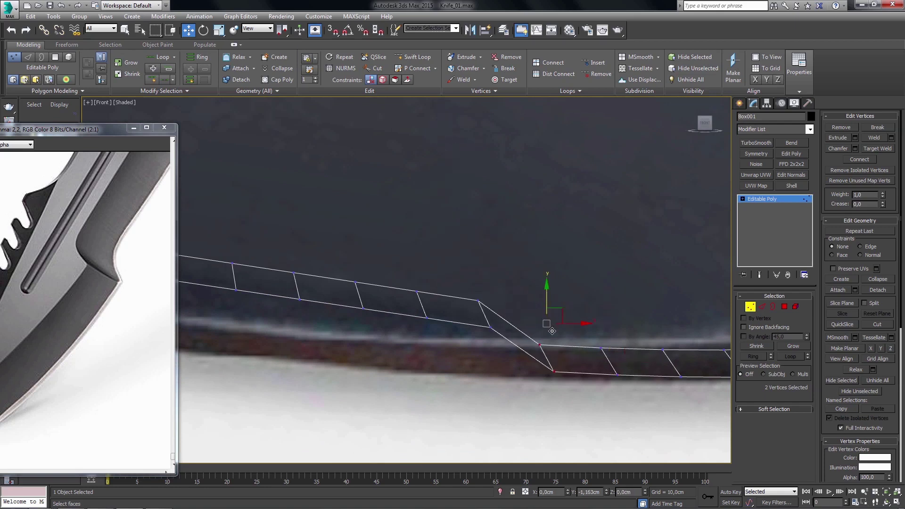
pyautogui.moveTo(552, 330); pyautogui.dragTo(535, 298, button='middle')
pyautogui.hotkey('ctrl', 'z')
pyautogui.moveTo(520, 286); pyautogui.dragTo(526, 331)
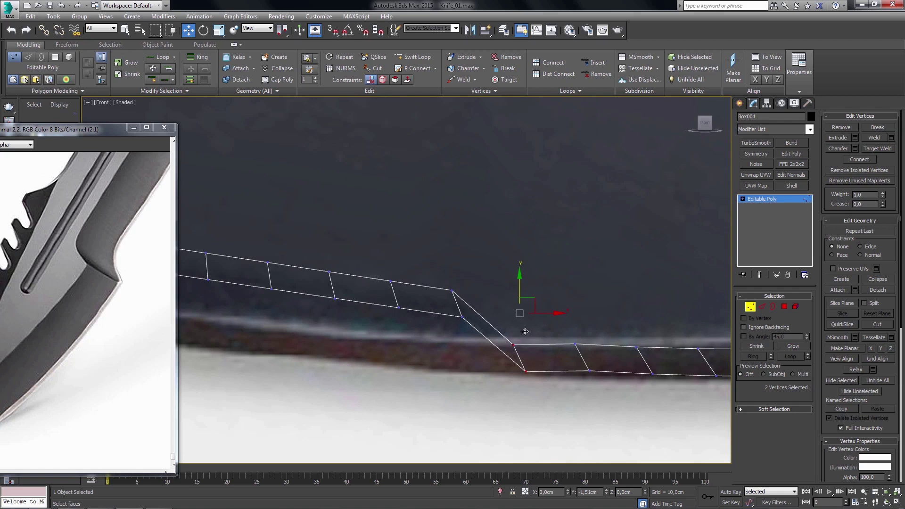
pyautogui.moveTo(582, 350); pyautogui.dragTo(543, 339, button='middle')
# - Adjust the vertex pairs to the right, then fine-tune the corner pair's height against the reference
pyautogui.moveTo(572, 370); pyautogui.dragTo(572, 369)
pyautogui.moveTo(576, 335); pyautogui.dragTo(577, 340)
pyautogui.moveTo(597, 372); pyautogui.dragTo(581, 369, button='middle')
pyautogui.moveTo(582, 369); pyautogui.dragTo(584, 346)
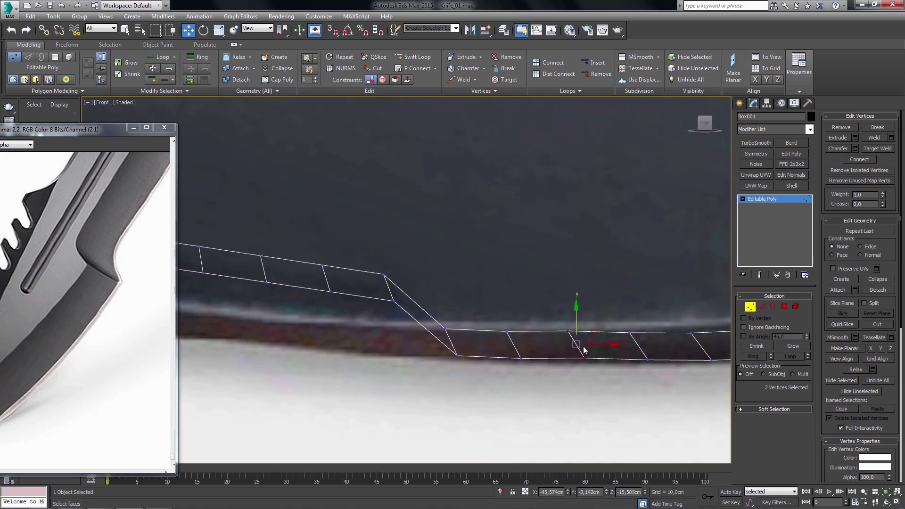
pyautogui.moveTo(631, 322); pyautogui.dragTo(592, 317, button='middle')
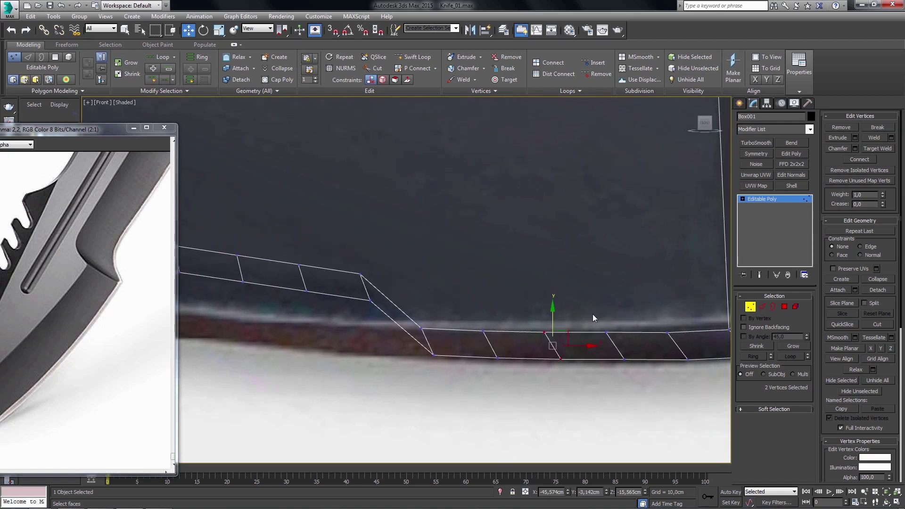
pyautogui.moveTo(583, 322); pyautogui.dragTo(607, 338)
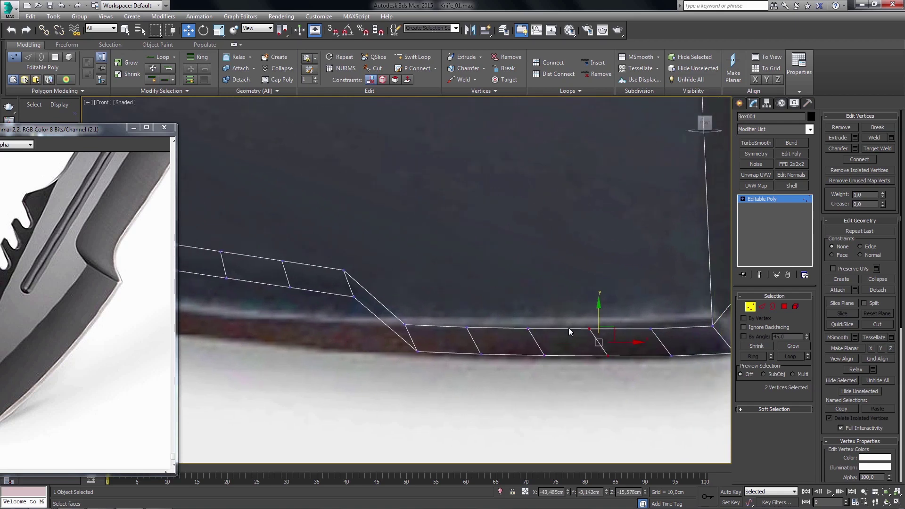
pyautogui.moveTo(377, 303); pyautogui.dragTo(551, 311, button='middle')
pyautogui.moveTo(551, 311)
pyautogui.mouseDown()
pyautogui.moveTo(511, 272)
pyautogui.moveTo(534, 324)
pyautogui.mouseUp()
pyautogui.moveTo(528, 319); pyautogui.dragTo(449, 309, button='middle')
pyautogui.moveTo(449, 309); pyautogui.dragTo(471, 263)
# - Pull the selected slant vertices down along Y onto the strip's lower edge
pyautogui.scroll(-3, 470, 263)
pyautogui.moveTo(536, 278)
pyautogui.mouseDown(button='middle')
pyautogui.moveTo(409, 312)
pyautogui.moveTo(378, 303)
pyautogui.mouseUp(button='middle')
pyautogui.scroll(3, 485, 304)
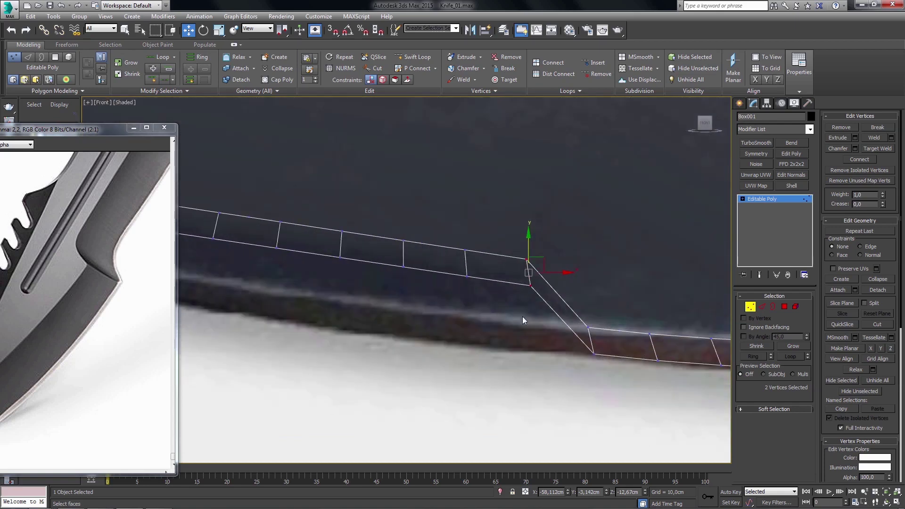
pyautogui.moveTo(522, 315); pyautogui.dragTo(496, 323, button='middle')
pyautogui.moveTo(505, 252); pyautogui.dragTo(510, 313)
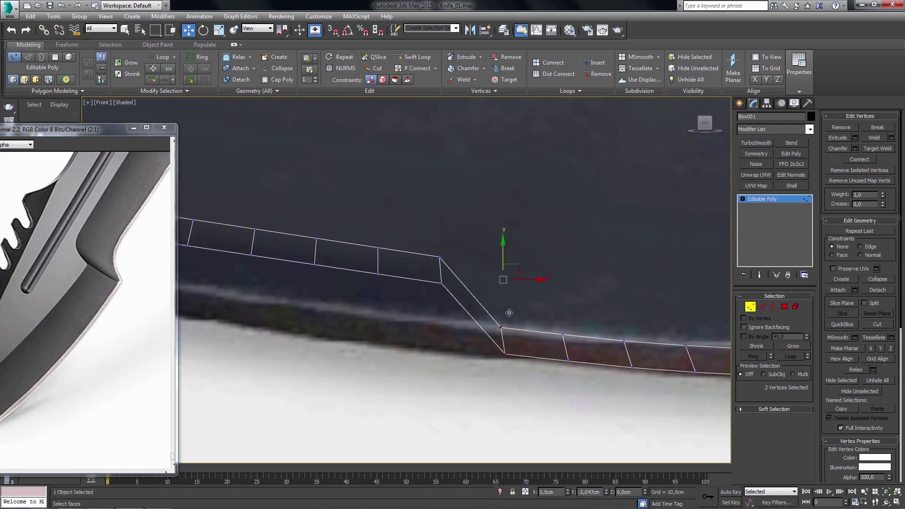
pyautogui.moveTo(510, 312)
pyautogui.mouseDown(button='middle')
pyautogui.moveTo(629, 338)
pyautogui.moveTo(382, 337)
pyautogui.mouseUp(button='middle')
pyautogui.moveTo(653, 350); pyautogui.dragTo(476, 350, button='middle')
pyautogui.moveTo(535, 351); pyautogui.dragTo(495, 350, button='middle')
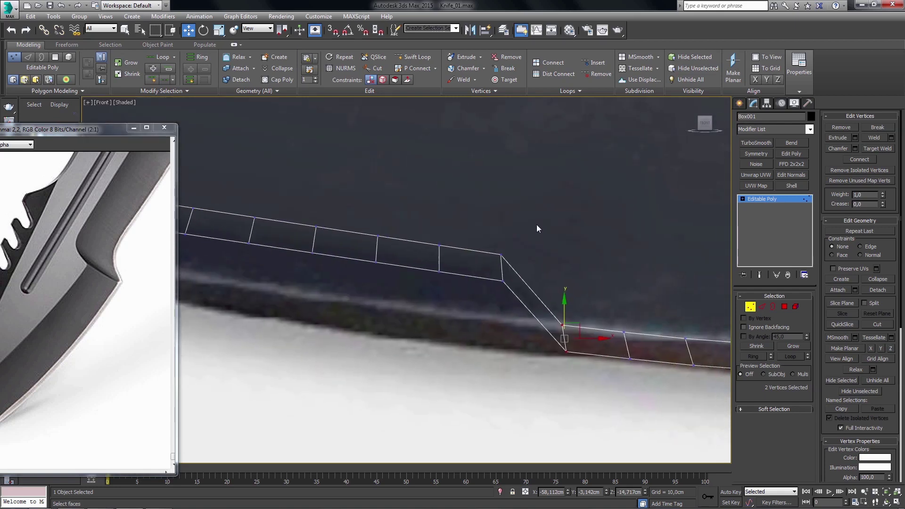
pyautogui.moveTo(499, 249)
pyautogui.mouseDown()
pyautogui.moveTo(564, 319)
pyautogui.moveTo(537, 375)
pyautogui.mouseUp()
pyautogui.moveTo(564, 311); pyautogui.dragTo(564, 314)
# - Lower the next vertex column to the right of the slant
pyautogui.moveTo(641, 370); pyautogui.dragTo(629, 319)
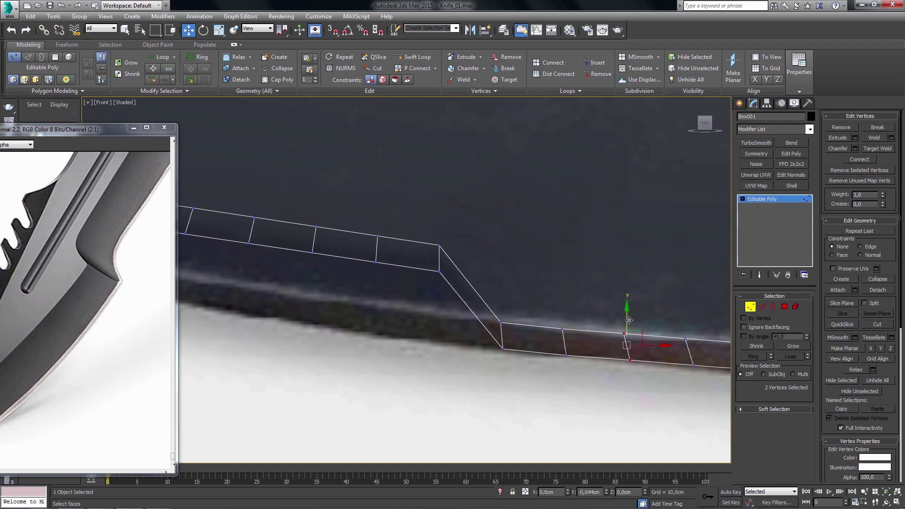
pyautogui.moveTo(671, 347); pyautogui.dragTo(598, 343, button='middle')
pyautogui.moveTo(404, 280); pyautogui.dragTo(608, 289, button='middle')
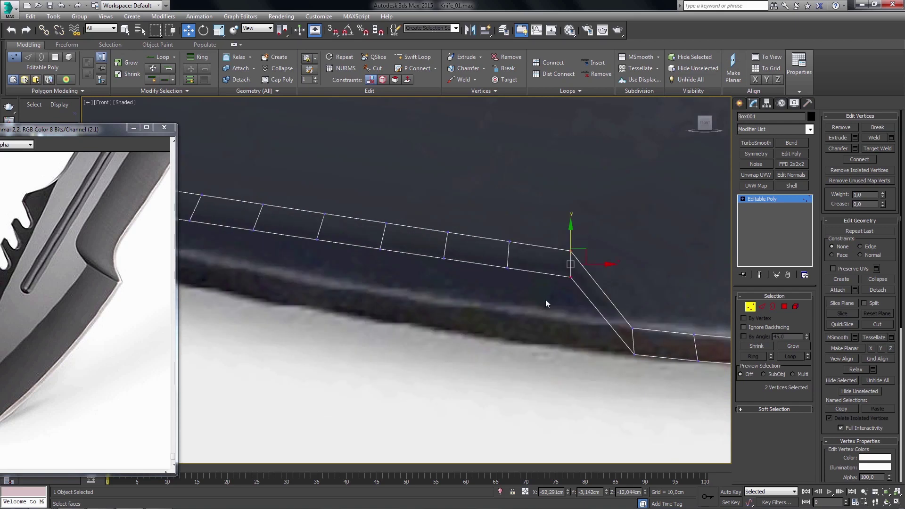
pyautogui.moveTo(545, 303); pyautogui.dragTo(524, 293, button='middle')
pyautogui.moveTo(549, 222); pyautogui.dragTo(561, 295)
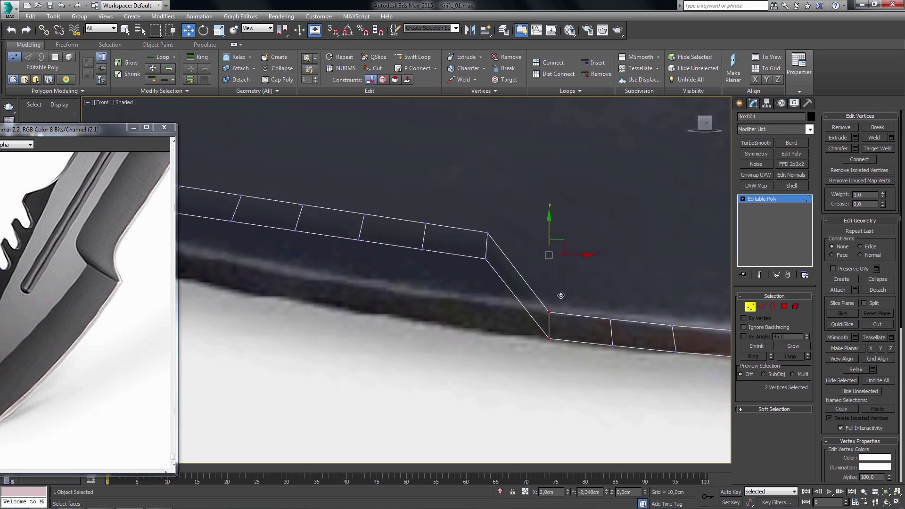
pyautogui.moveTo(510, 287); pyautogui.dragTo(497, 268, button='middle')
pyautogui.moveTo(496, 268); pyautogui.dragTo(505, 296)
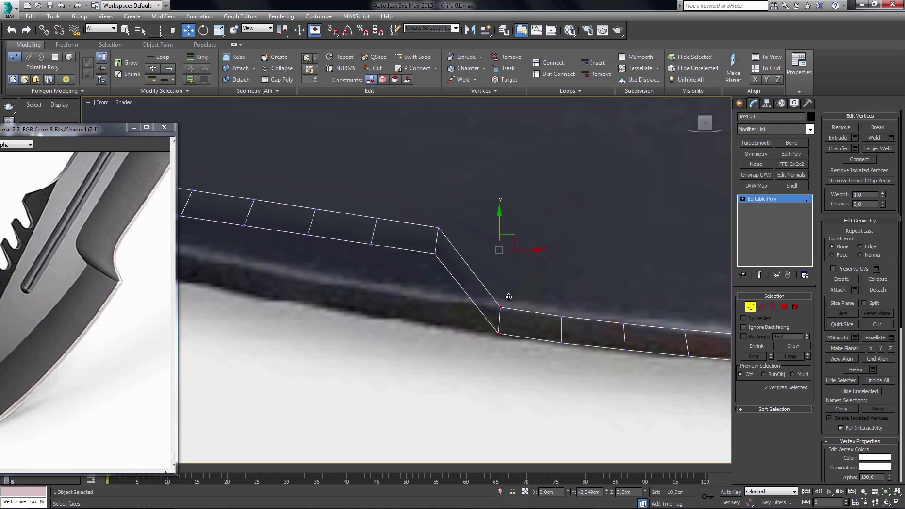
pyautogui.moveTo(476, 264); pyautogui.dragTo(488, 268, button='middle')
# - Move the upper bend vertices down onto the lower strip, undoing a stray nudge
pyautogui.moveTo(436, 212); pyautogui.dragTo(467, 266)
pyautogui.moveTo(452, 215); pyautogui.dragTo(451, 286)
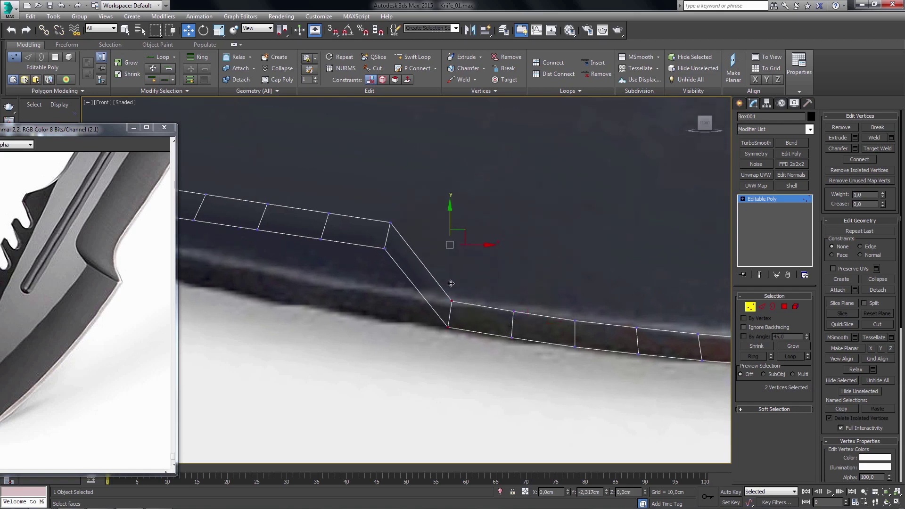
pyautogui.moveTo(526, 288); pyautogui.dragTo(502, 347)
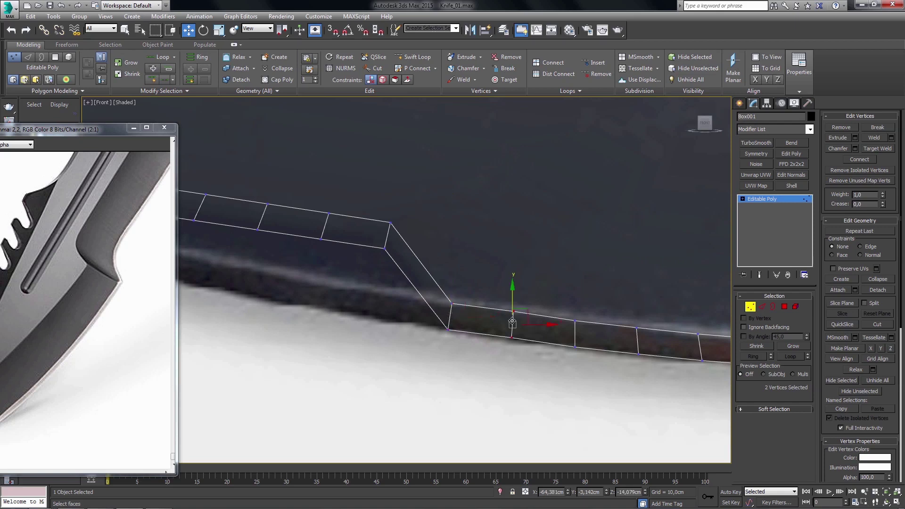
pyautogui.moveTo(513, 294); pyautogui.dragTo(513, 296)
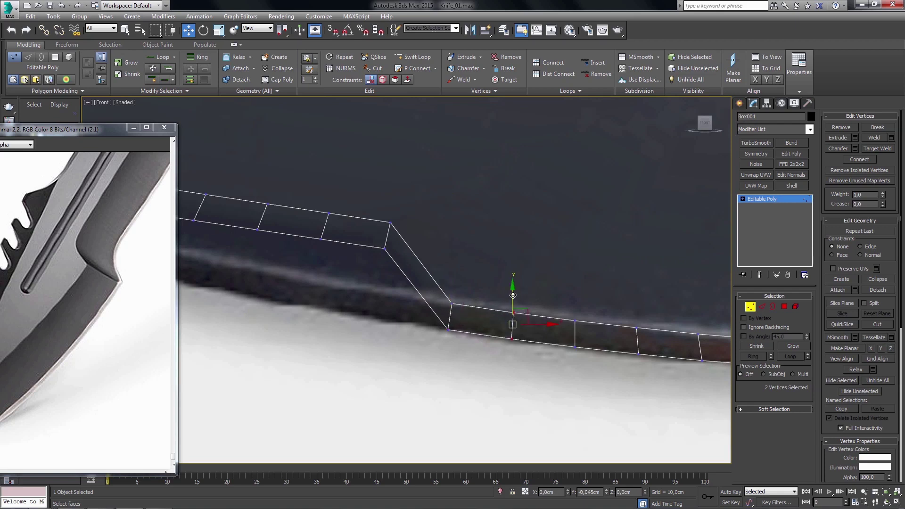
pyautogui.hotkey('ctrl', 'z')
pyautogui.moveTo(445, 207)
pyautogui.mouseDown()
pyautogui.moveTo(471, 236)
pyautogui.moveTo(453, 284)
pyautogui.mouseUp()
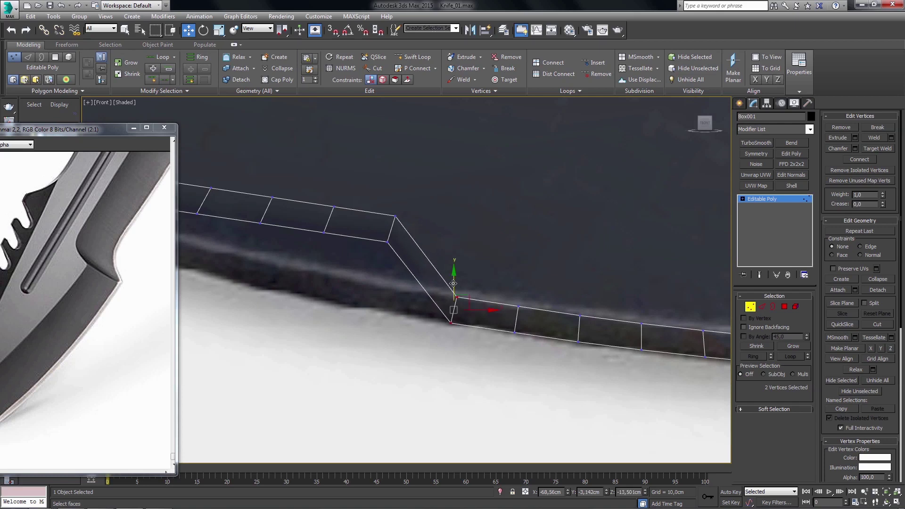
pyautogui.moveTo(453, 283); pyautogui.dragTo(445, 298, button='middle')
pyautogui.moveTo(468, 198)
pyautogui.mouseDown()
pyautogui.moveTo(429, 297)
pyautogui.moveTo(452, 219)
pyautogui.moveTo(416, 298)
pyautogui.mouseUp()
pyautogui.moveTo(382, 254); pyautogui.dragTo(412, 263, button='middle')
# - Fine-tune the bend vertex pairs and the two middle vertices so the strip follows the curve
pyautogui.moveTo(413, 273)
pyautogui.mouseDown()
pyautogui.moveTo(370, 231)
pyautogui.moveTo(388, 292)
pyautogui.mouseUp()
pyautogui.moveTo(388, 292); pyautogui.dragTo(518, 320, button='middle')
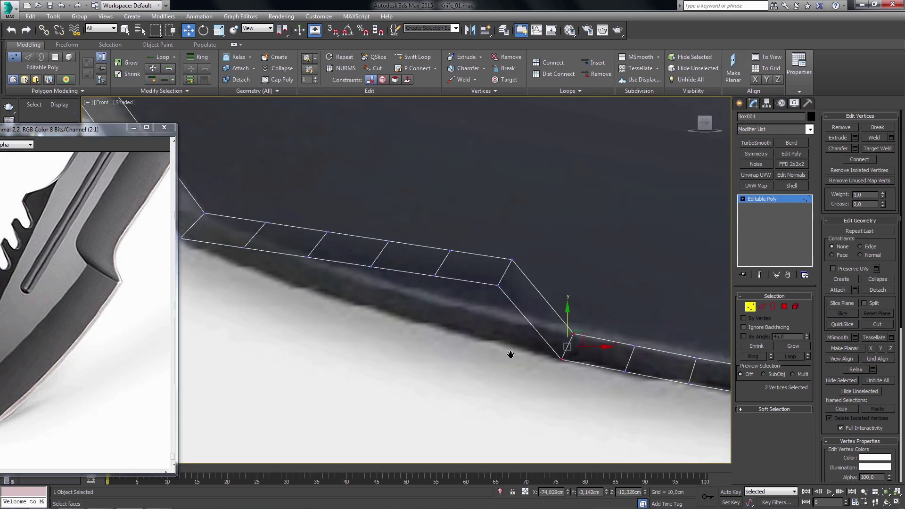
pyautogui.moveTo(510, 354); pyautogui.dragTo(472, 345, button='middle')
pyautogui.moveTo(535, 244); pyautogui.dragTo(530, 301)
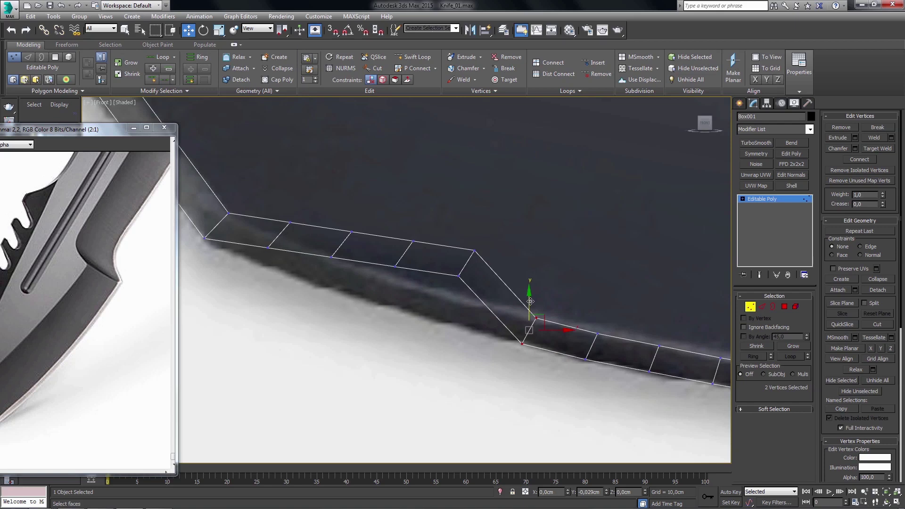
pyautogui.moveTo(530, 302); pyautogui.dragTo(537, 301, button='middle')
pyautogui.moveTo(490, 243)
pyautogui.mouseDown()
pyautogui.moveTo(459, 285)
pyautogui.moveTo(475, 287)
pyautogui.mouseUp()
pyautogui.moveTo(435, 219); pyautogui.dragTo(387, 297)
pyautogui.moveTo(412, 281); pyautogui.dragTo(351, 219)
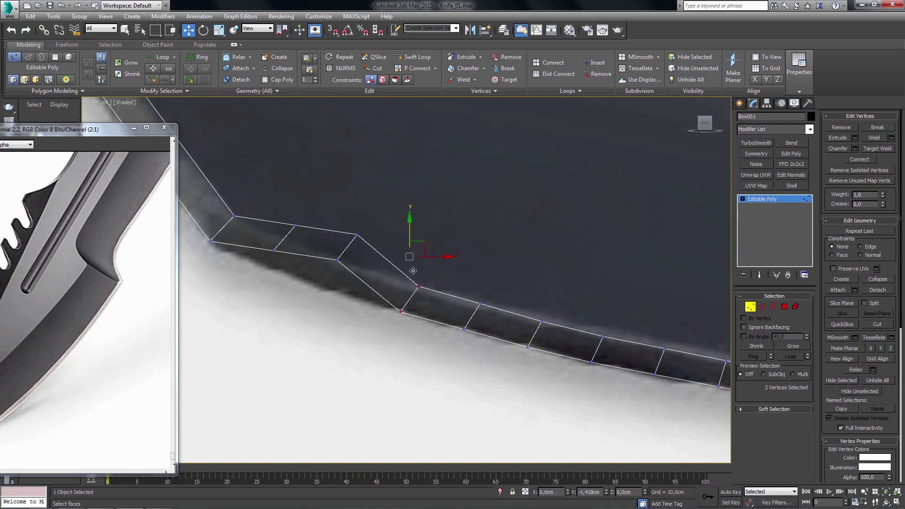
pyautogui.moveTo(386, 265); pyautogui.dragTo(401, 268, button='middle')
pyautogui.moveTo(361, 226)
pyautogui.mouseDown()
pyautogui.moveTo(351, 246)
pyautogui.moveTo(280, 265)
pyautogui.mouseUp()
pyautogui.moveTo(300, 215); pyautogui.dragTo(302, 234)
# - Select a vertex on the blade's side face and ready Move with edge-constrained sliding
pyautogui.scroll(-2, 442, 342)
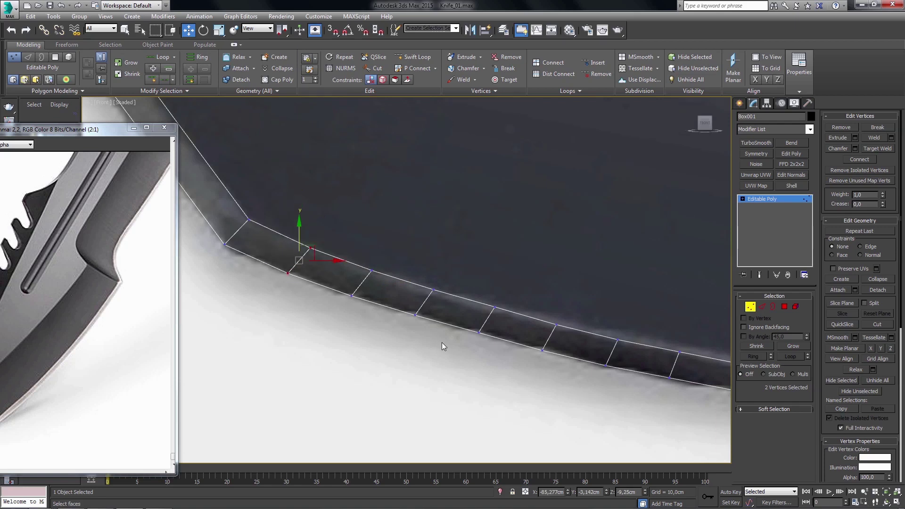
pyautogui.scroll(-2, 431, 343)
pyautogui.scroll(-3, 578, 361)
pyautogui.scroll(2, 577, 365)
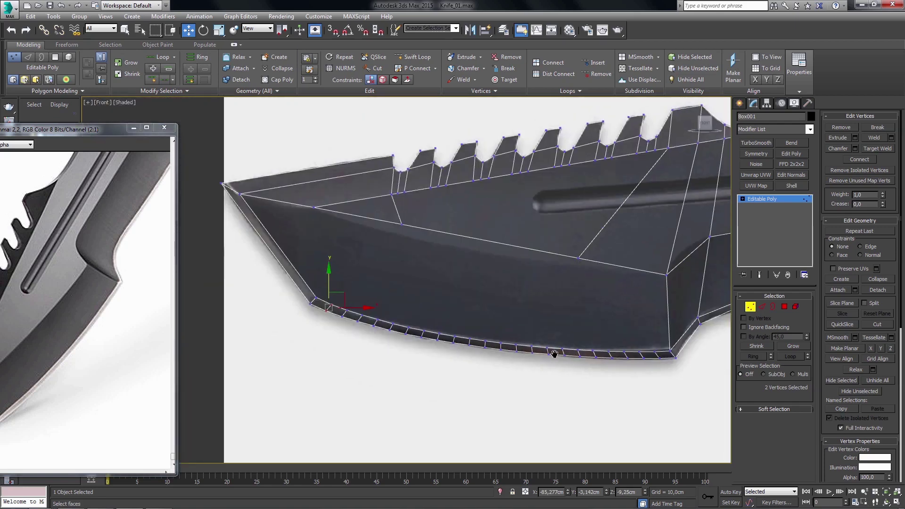
pyautogui.press('q')
pyautogui.scroll(2, 439, 317)
pyautogui.click(433, 281)
pyautogui.moveTo(433, 282); pyautogui.dragTo(461, 309, button='middle')
pyautogui.press('w')
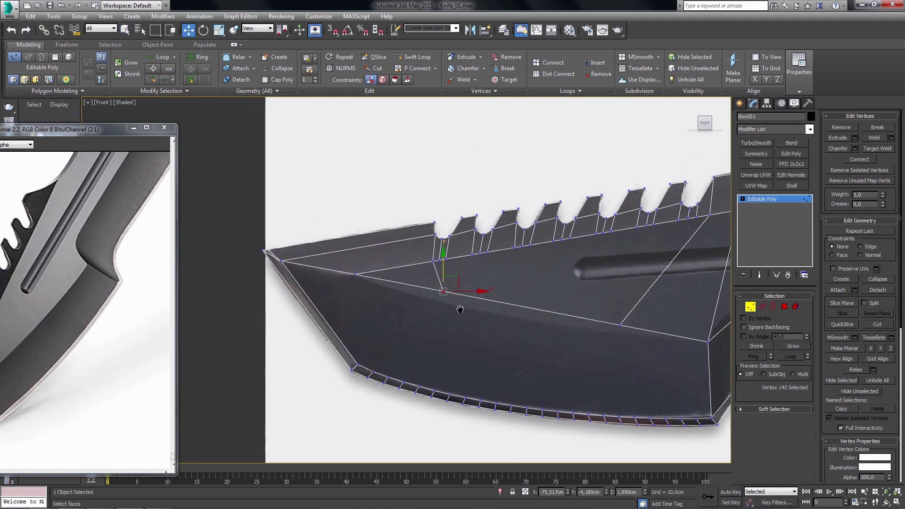
pyautogui.hotkey('shift', 'x')
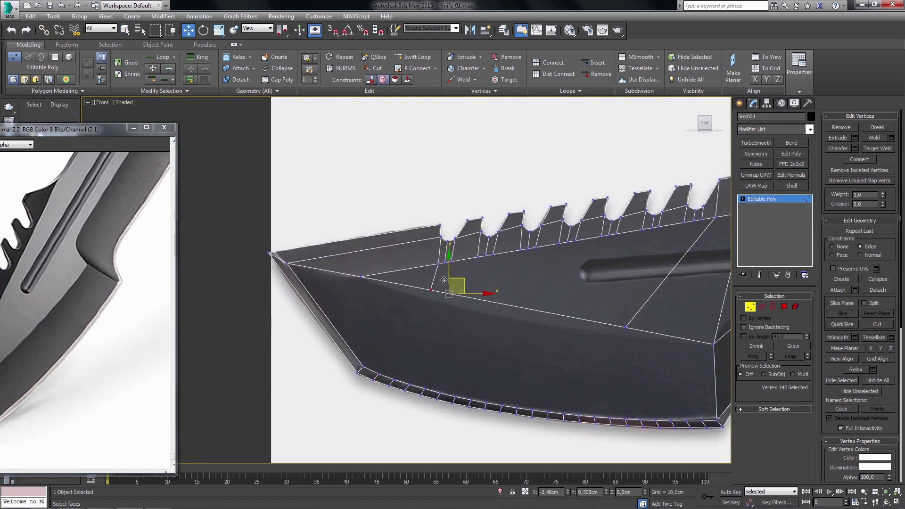
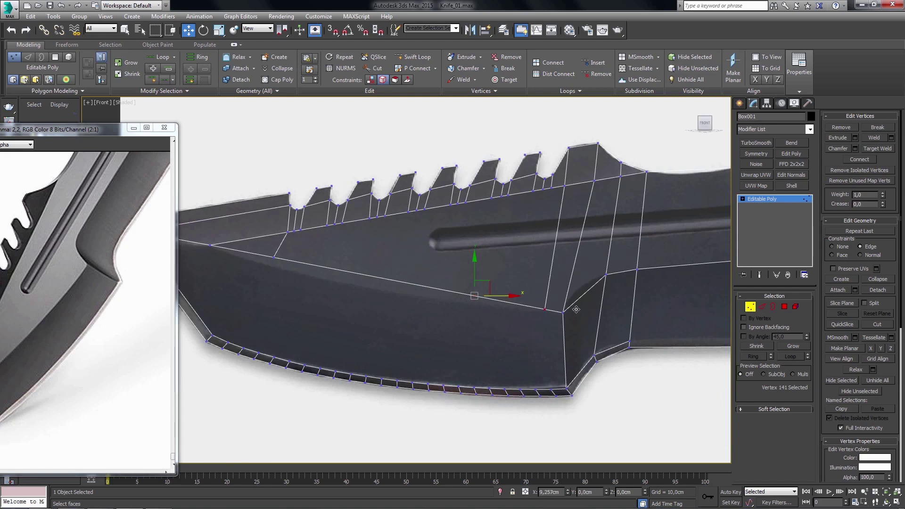
# - Connect a horizontal-edge vertex to a lower-edge vertex with a new edge near the blade tip
pyautogui.press('q')
pyautogui.scroll(2, 553, 325)
pyautogui.scroll(2, 529, 327)
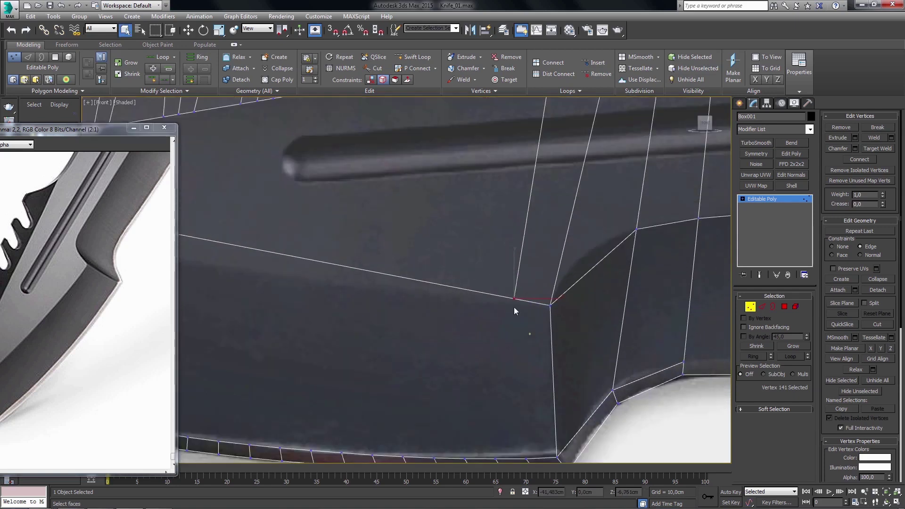
pyautogui.scroll(1, 514, 307)
pyautogui.keyDown('ctrl'); pyautogui.click(496, 390); pyautogui.keyUp('ctrl')
pyautogui.moveTo(501, 406); pyautogui.dragTo(495, 408, button='middle')
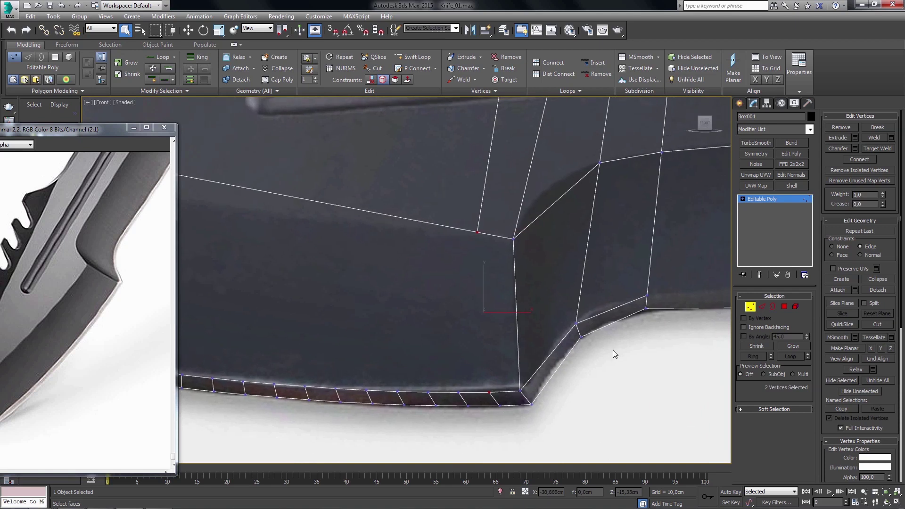
pyautogui.scroll(-2, 642, 312)
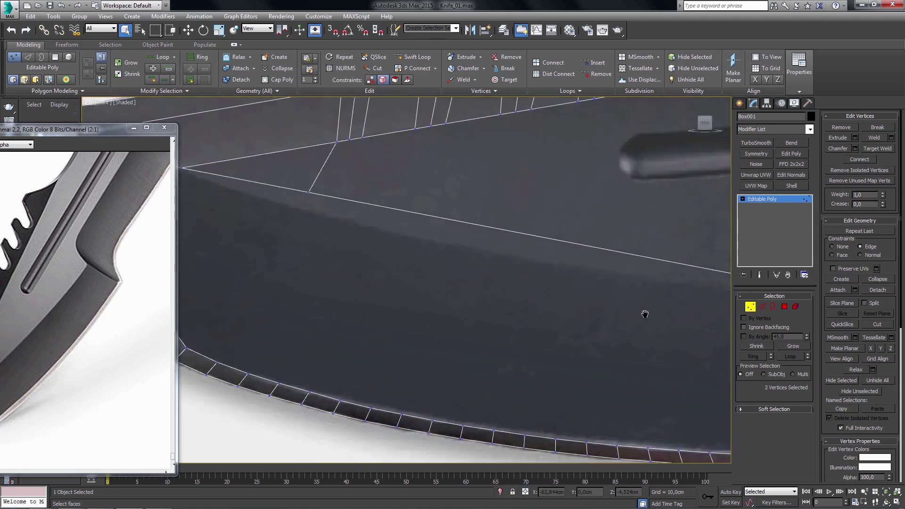
pyautogui.scroll(2, 454, 191)
pyautogui.scroll(-2, 454, 192)
pyautogui.moveTo(414, 326); pyautogui.dragTo(367, 361)
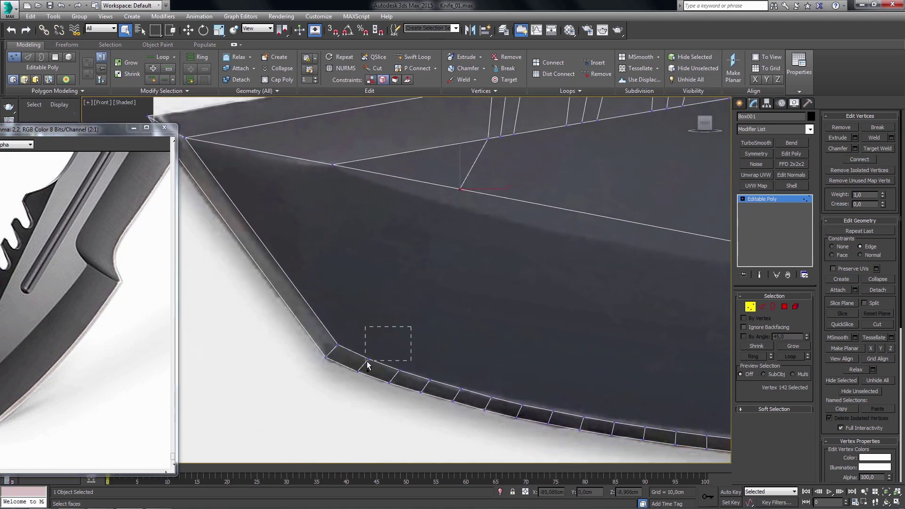
pyautogui.scroll(2, 367, 361)
pyautogui.click(342, 358)
pyautogui.keyDown('ctrl'); pyautogui.click(337, 179); pyautogui.keyUp('ctrl')
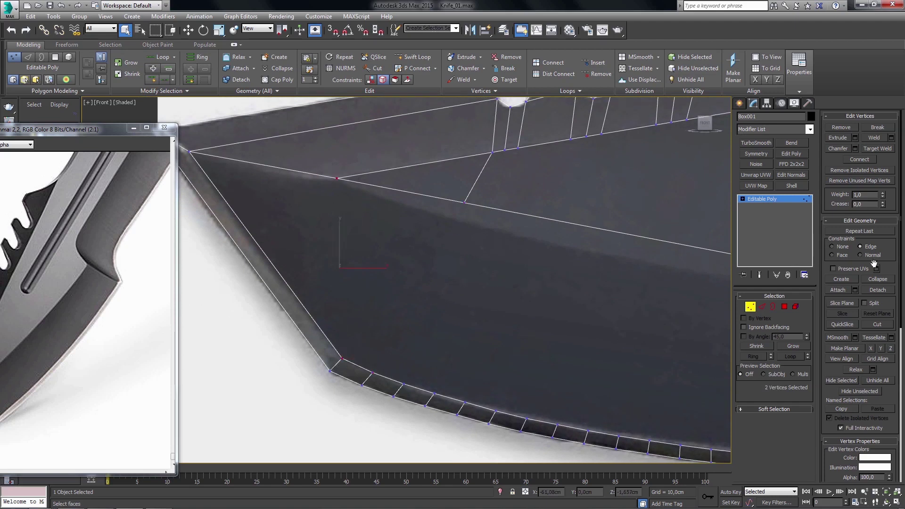
pyautogui.click(865, 162)
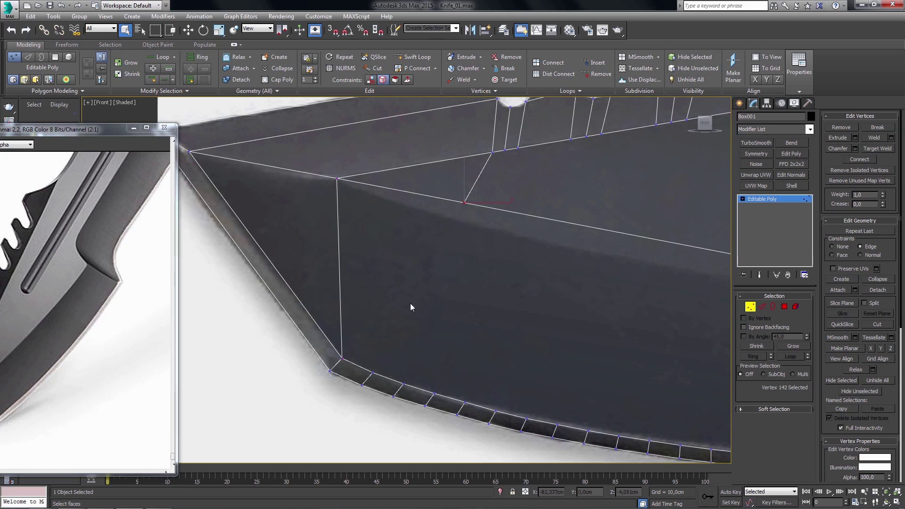
# - Connect a second vertex pair with another edge running down to the cutting edge
pyautogui.moveTo(400, 313); pyautogui.dragTo(416, 319, button='middle')
pyautogui.keyDown('ctrl'); pyautogui.click(387, 379); pyautogui.keyUp('ctrl')
pyautogui.moveTo(411, 385); pyautogui.dragTo(411, 404, button='middle')
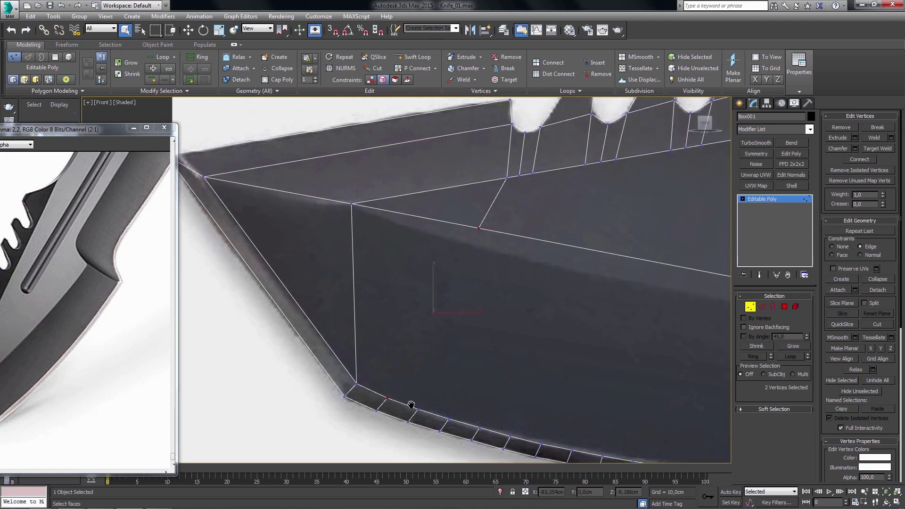
pyautogui.scroll(-2, 411, 401)
pyautogui.click(856, 162)
pyautogui.moveTo(634, 306)
pyautogui.mouseDown(button='middle')
pyautogui.moveTo(538, 332)
pyautogui.moveTo(501, 325)
pyautogui.moveTo(488, 340)
pyautogui.moveTo(491, 327)
pyautogui.moveTo(492, 353)
pyautogui.mouseUp(button='middle')
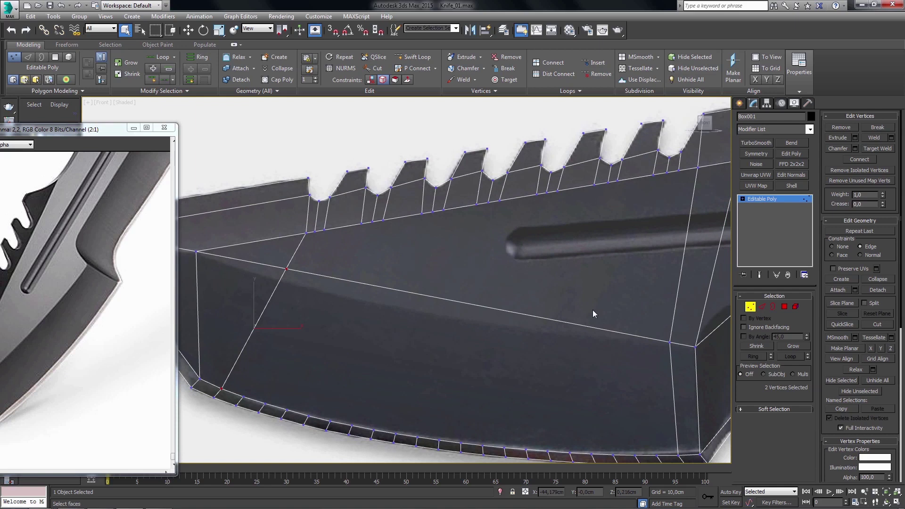
pyautogui.moveTo(557, 326); pyautogui.dragTo(552, 339, button='middle')
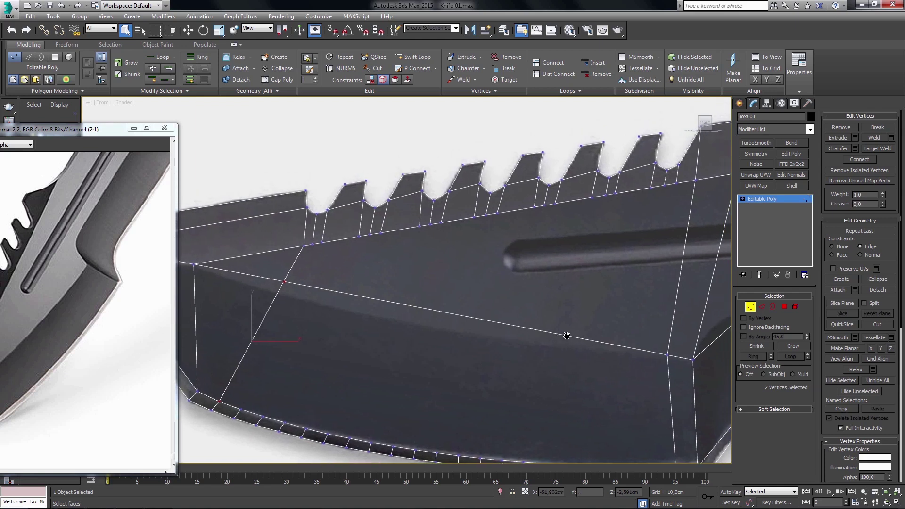
pyautogui.click(877, 324)
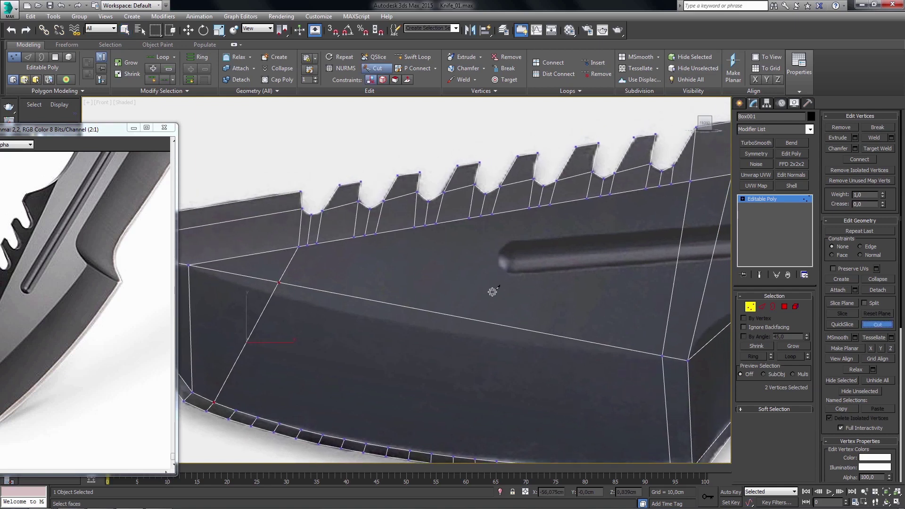
# - Slide the horizontal-edge vertex along its edge with edge constraints toward the guard step
pyautogui.moveTo(490, 295); pyautogui.dragTo(511, 308, button='middle')
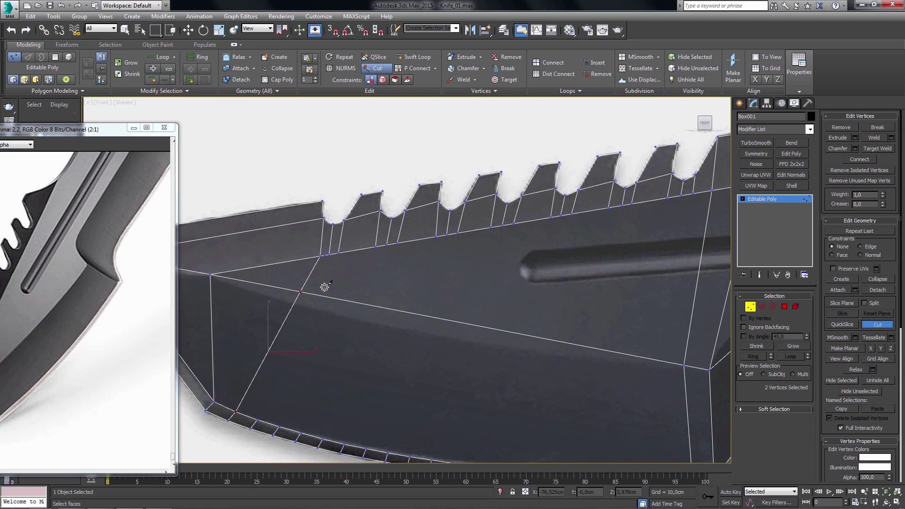
pyautogui.rightClick(336, 317)
pyautogui.click(298, 292)
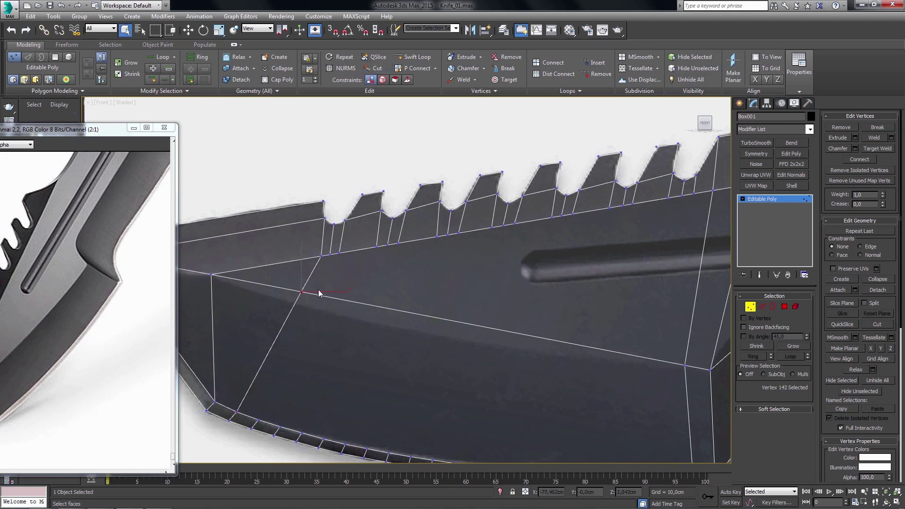
pyautogui.press('w')
pyautogui.hotkey('shift', 'x')
pyautogui.moveTo(316, 282); pyautogui.dragTo(309, 285)
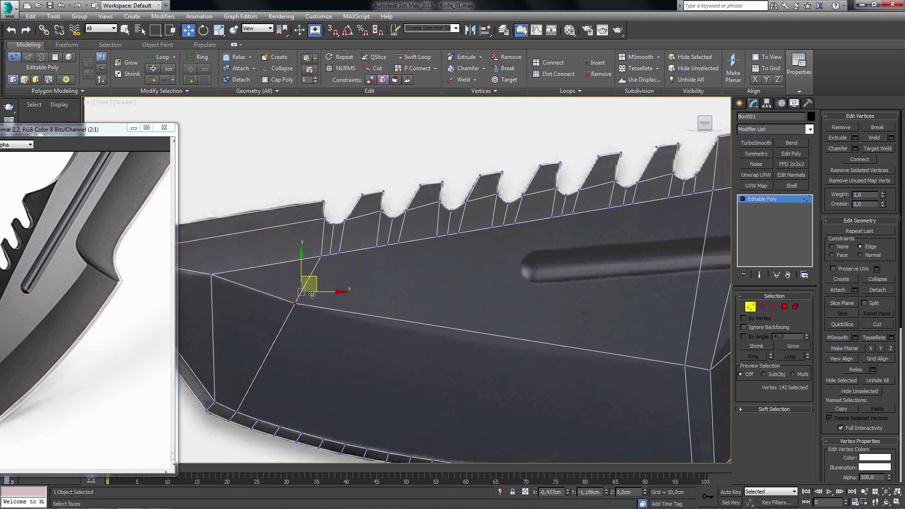
pyautogui.moveTo(625, 345)
pyautogui.mouseDown(button='middle')
pyautogui.moveTo(478, 326)
pyautogui.moveTo(469, 328)
pyautogui.moveTo(513, 336)
pyautogui.moveTo(471, 344)
pyautogui.mouseUp(button='middle')
pyautogui.click(555, 353)
pyautogui.press('q')
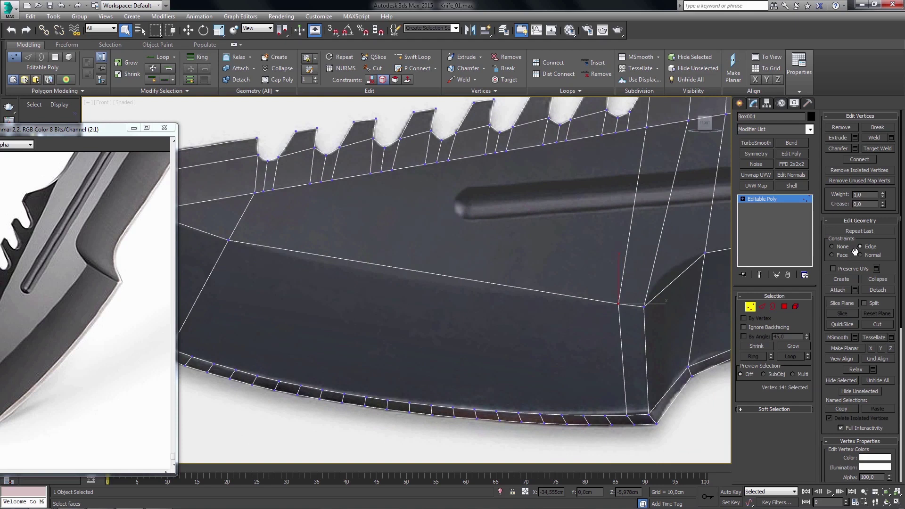
# - Cut the first vertical edges between the bottom, horizontal and top edges with vertex snap on
pyautogui.click(876, 325)
pyautogui.moveTo(539, 366)
pyautogui.mouseDown(button='middle')
pyautogui.moveTo(530, 351)
pyautogui.moveTo(501, 354)
pyautogui.mouseUp(button='middle')
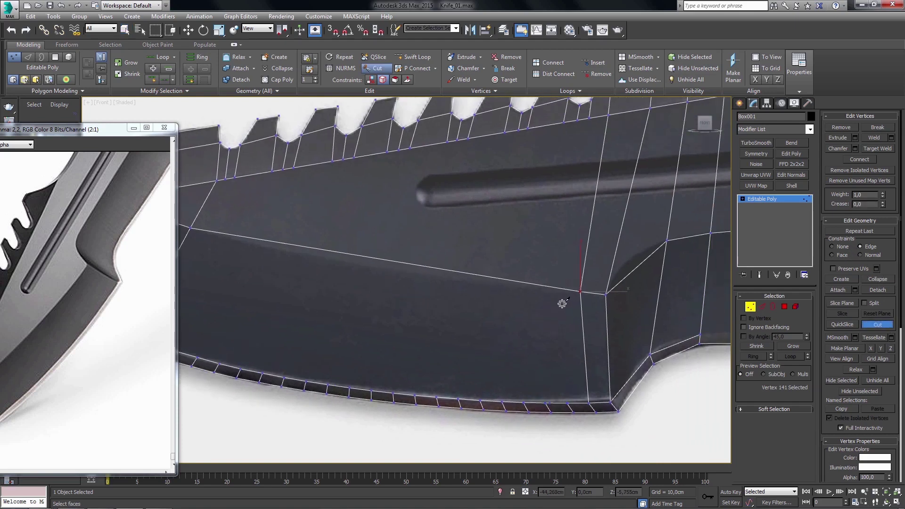
pyautogui.moveTo(562, 289); pyautogui.dragTo(562, 303, button='middle')
pyautogui.click(556, 302)
pyautogui.click(575, 134)
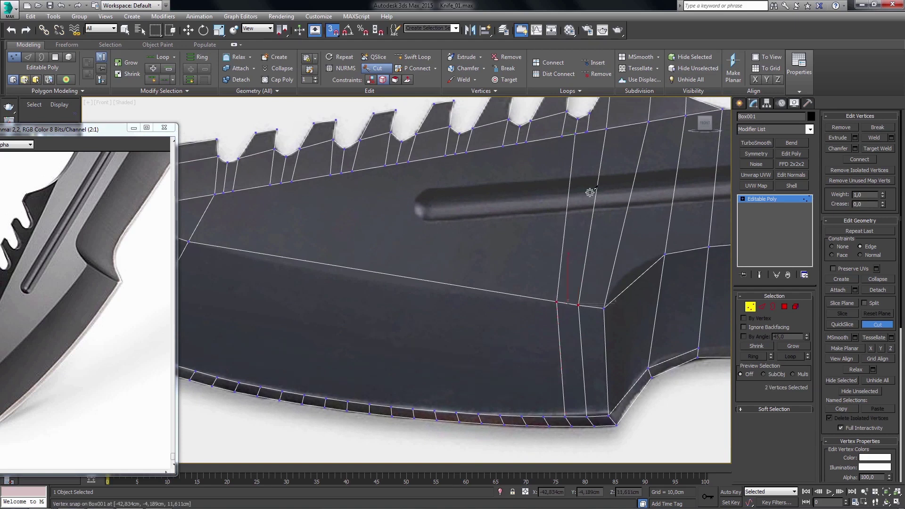
pyautogui.moveTo(541, 286); pyautogui.dragTo(542, 260, button='middle')
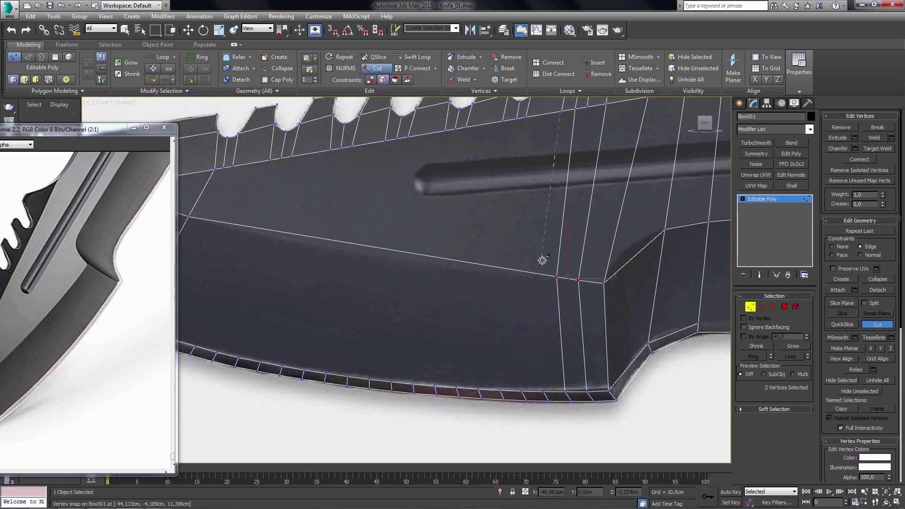
pyautogui.click(539, 274)
pyautogui.moveTo(541, 358); pyautogui.dragTo(538, 309, button='middle')
pyautogui.press('s')
pyautogui.click(536, 344)
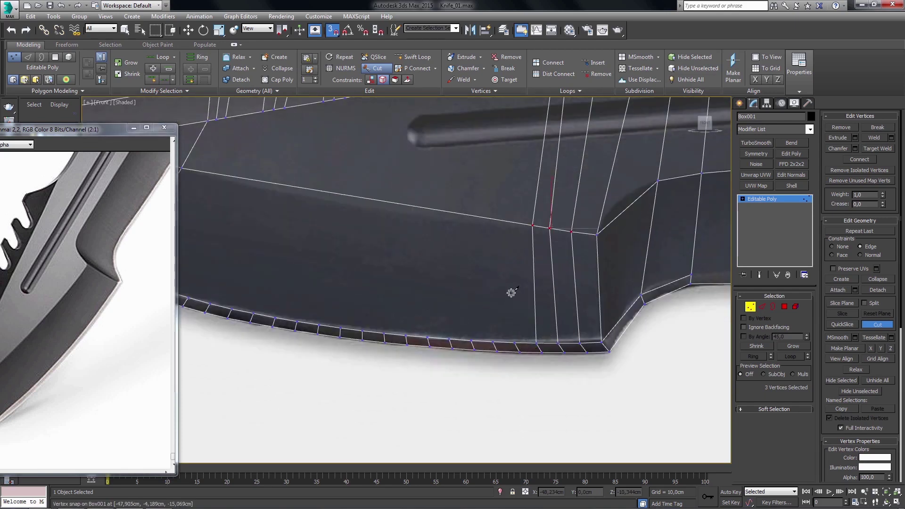
# - Cut three more closely spaced vertical edges from the horizontal edge to the top and bottom edges
pyautogui.moveTo(511, 268); pyautogui.dragTo(514, 291, button='middle')
pyautogui.click(513, 245)
pyautogui.moveTo(519, 214); pyautogui.dragTo(520, 286, button='middle')
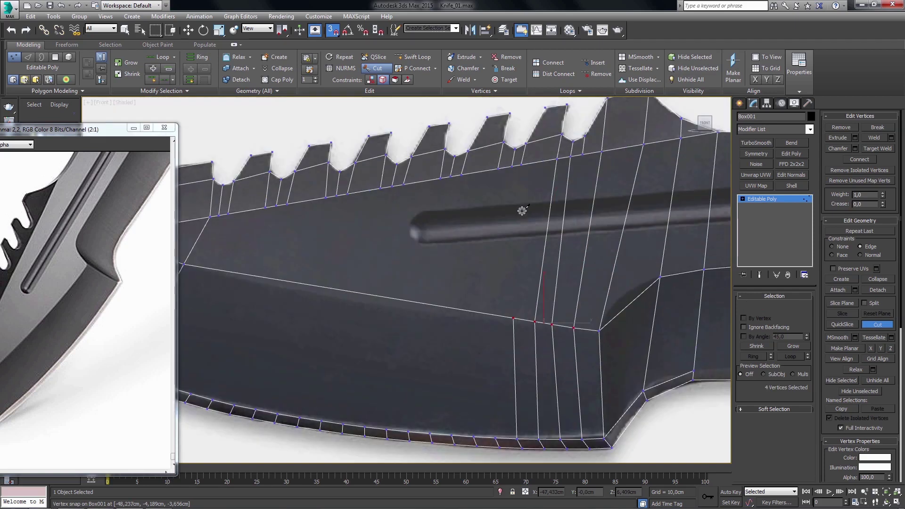
pyautogui.click(521, 167)
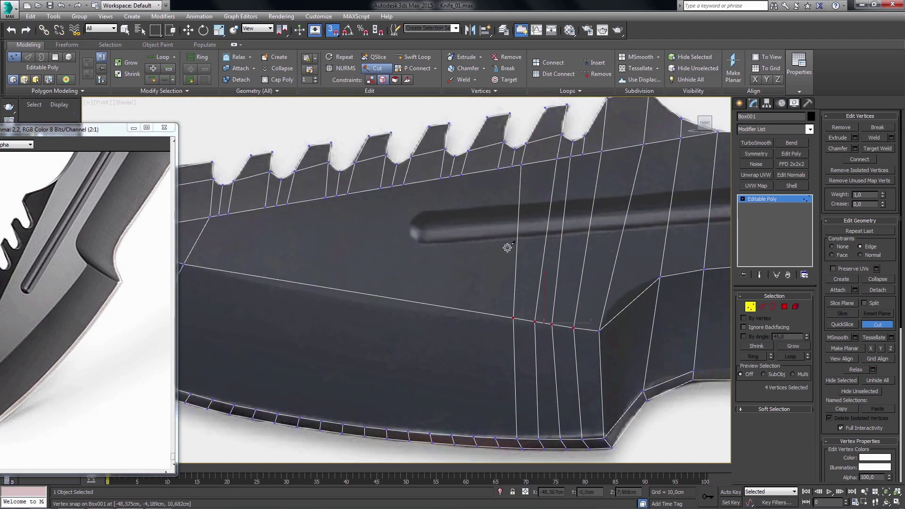
pyautogui.click(497, 316)
pyautogui.click(495, 438)
pyautogui.click(479, 312)
pyautogui.click(498, 168)
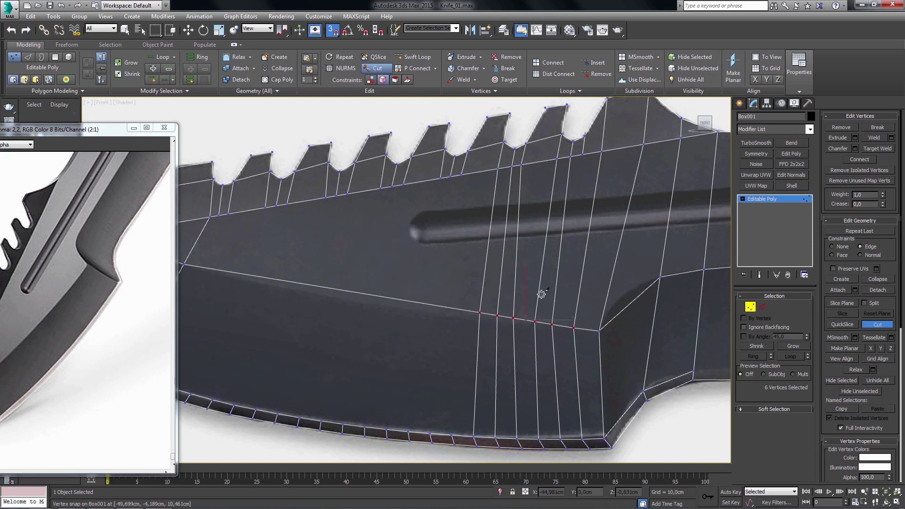
pyautogui.scroll(2, 541, 294)
pyautogui.scroll(2, 521, 289)
pyautogui.scroll(2, 499, 309)
pyautogui.rightClick(427, 320)
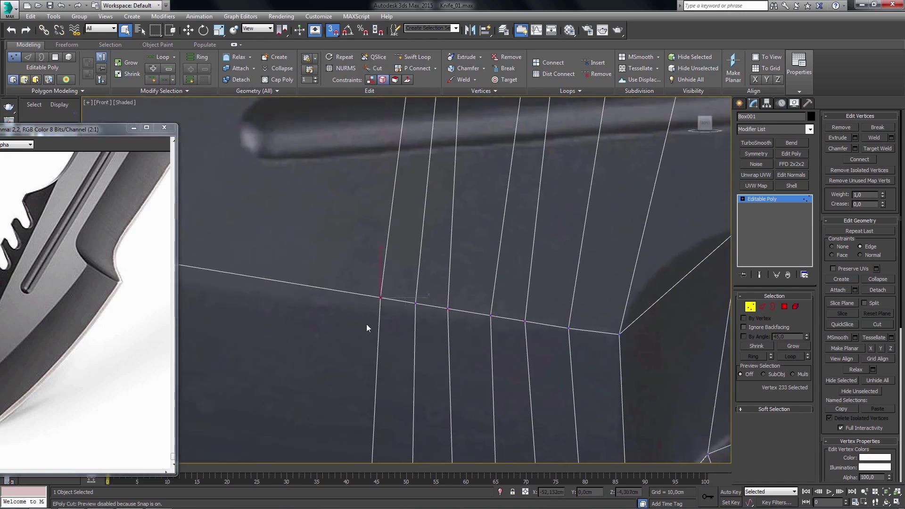
# - With snapping off, drag the leftmost new vertex down onto the horizontal edge line
pyautogui.moveTo(367, 326); pyautogui.dragTo(380, 318, button='middle')
pyautogui.press('w')
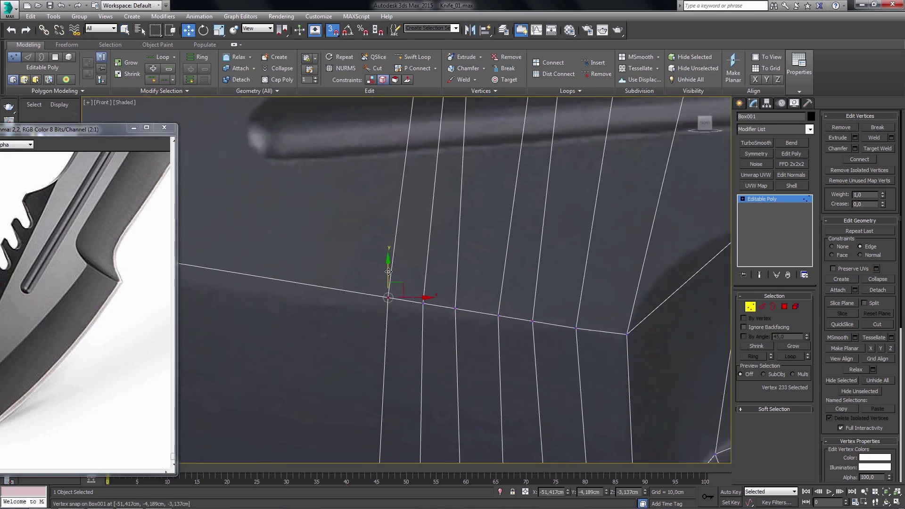
pyautogui.press('s')
pyautogui.scroll(-2, 388, 272)
pyautogui.scroll(-1, 462, 287)
pyautogui.moveTo(462, 248)
pyautogui.mouseDown()
pyautogui.moveTo(455, 277)
pyautogui.moveTo(494, 258)
pyautogui.moveTo(460, 255)
pyautogui.mouseUp()
pyautogui.scroll(2, 488, 312)
pyautogui.hotkey('alt', 'c')
pyautogui.scroll(1, 500, 302)
# - Align the remaining new vertices along the horizontal edge line up to the guard step corner
pyautogui.click(454, 275)
pyautogui.click(489, 276)
pyautogui.click(456, 277)
pyautogui.click(531, 283)
pyautogui.moveTo(533, 260); pyautogui.dragTo(611, 275)
pyautogui.click(566, 289)
pyautogui.click(610, 296)
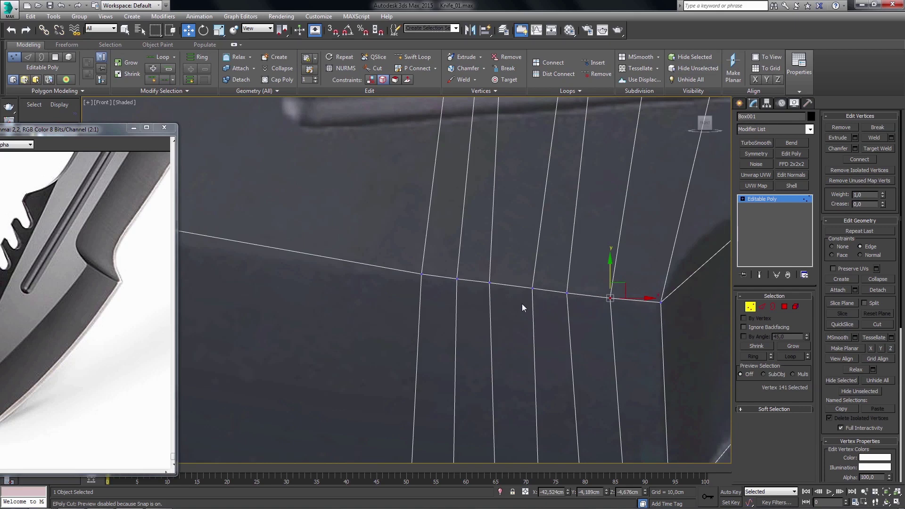
pyautogui.moveTo(522, 303); pyautogui.dragTo(512, 303, button='middle')
pyautogui.scroll(-2, 493, 279)
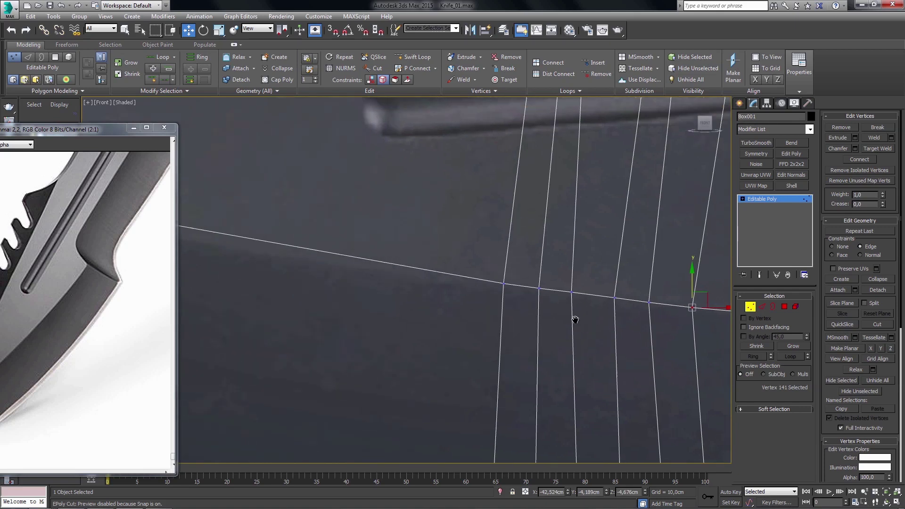
pyautogui.scroll(-3, 518, 321)
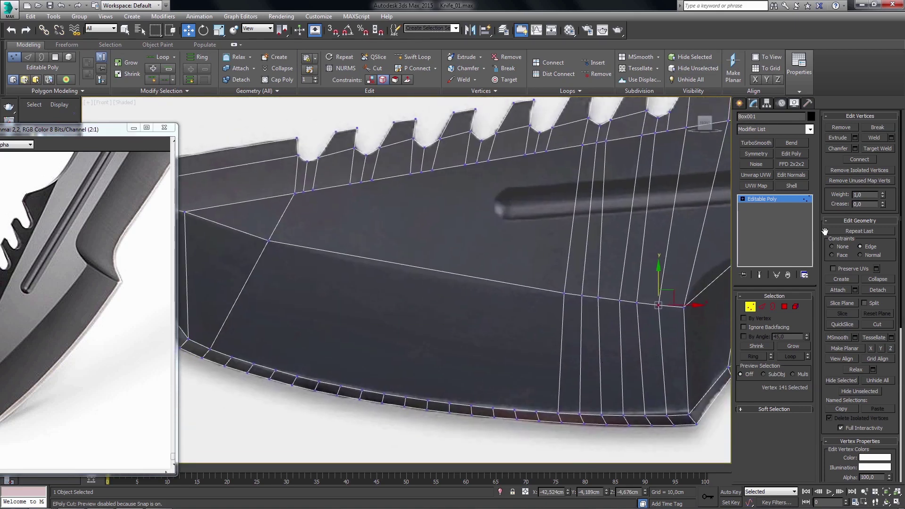
pyautogui.click(878, 324)
# - Cut the first edges from the middle bevel edge to the upper and lower edges
pyautogui.moveTo(425, 288); pyautogui.dragTo(440, 295, button='middle')
pyautogui.press('s')
pyautogui.press('s')
pyautogui.click(310, 252)
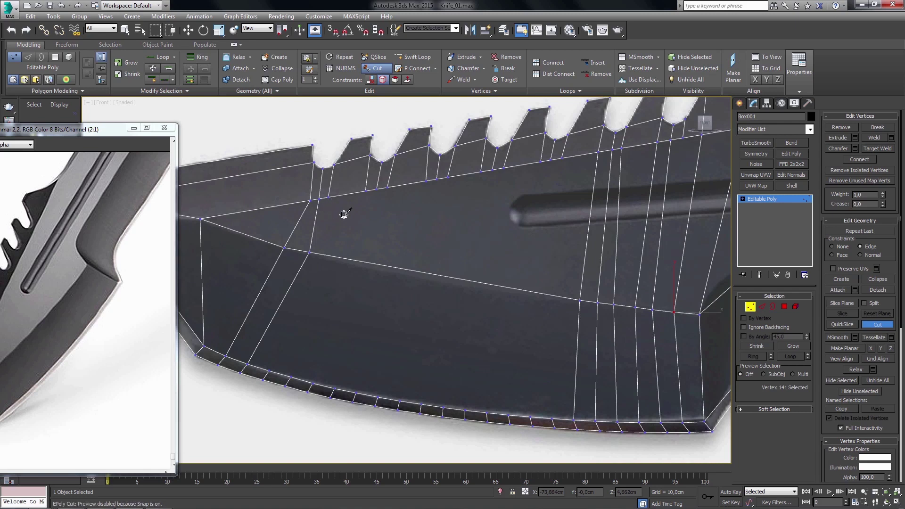
pyautogui.click(325, 198)
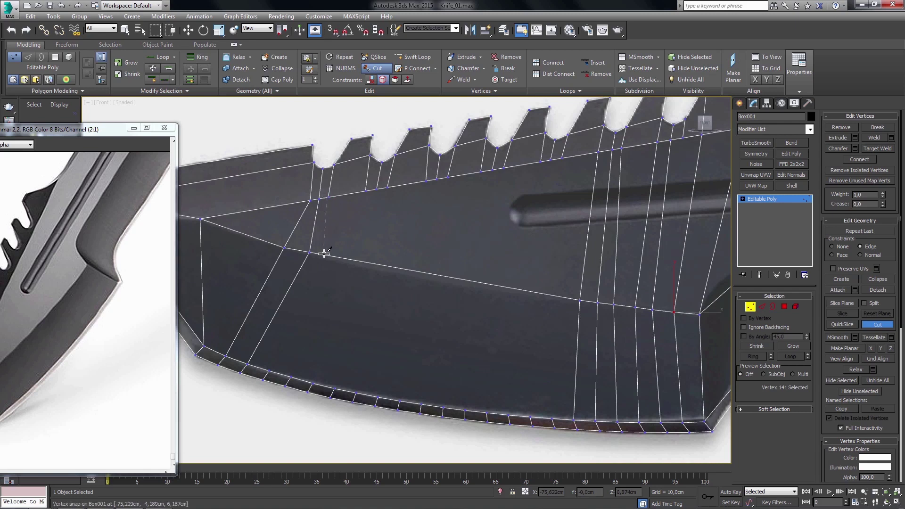
pyautogui.press('s')
pyautogui.click(268, 370)
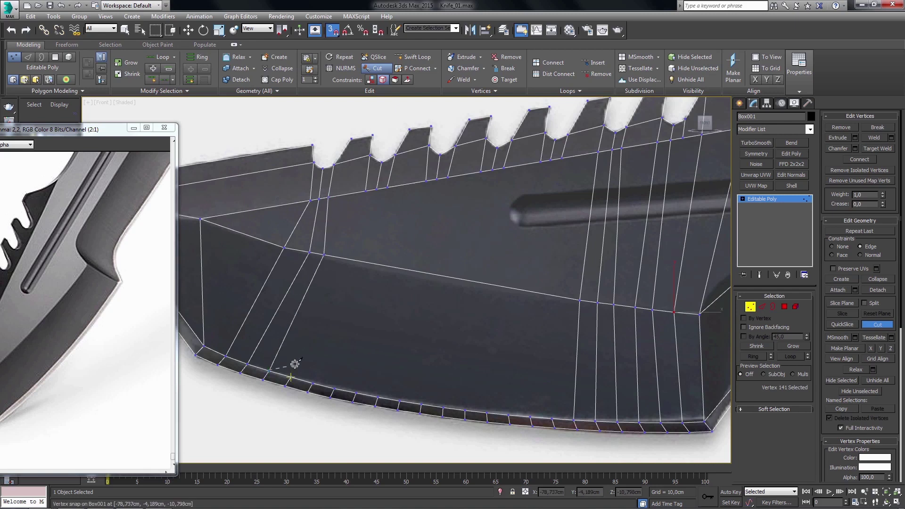
pyautogui.click(347, 257)
pyautogui.click(365, 191)
pyautogui.press('s')
pyautogui.click(360, 261)
pyautogui.press('s')
pyautogui.click(308, 389)
# - Cut three more edges alternating up to the upper edge and down to the lower edge
pyautogui.press('s')
pyautogui.click(376, 263)
pyautogui.press('s')
pyautogui.click(387, 188)
pyautogui.press('s')
pyautogui.press('s')
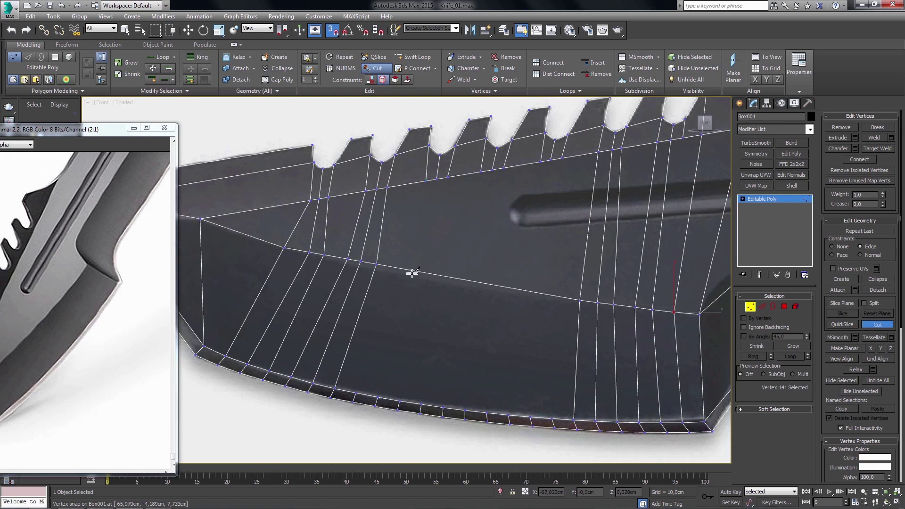
pyautogui.click(410, 270)
pyautogui.click(356, 393)
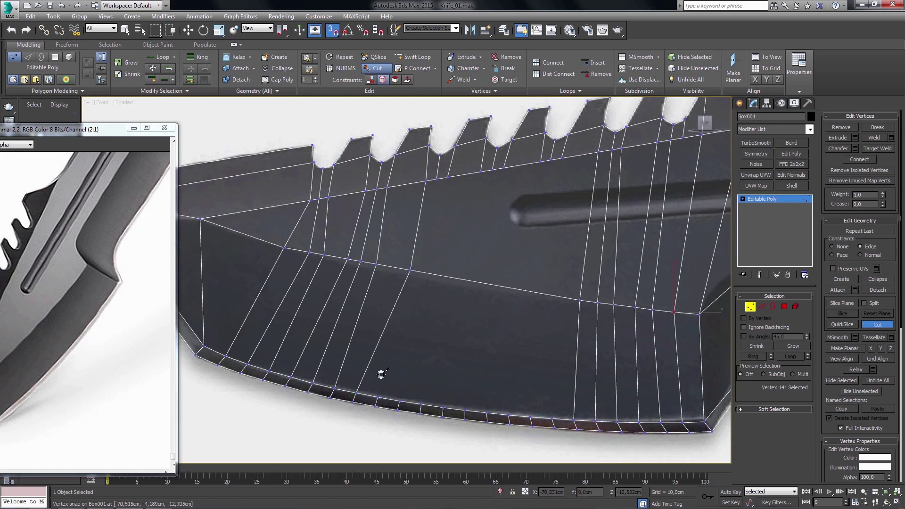
pyautogui.press('s')
pyautogui.click(425, 273)
pyautogui.press('s')
pyautogui.click(436, 179)
# - Cut another edge from the middle edge down onto the lower bevel edge
pyautogui.press('s')
pyautogui.click(439, 274)
pyautogui.press('s')
pyautogui.click(401, 400)
pyautogui.moveTo(471, 375); pyautogui.dragTo(413, 348, button='middle')
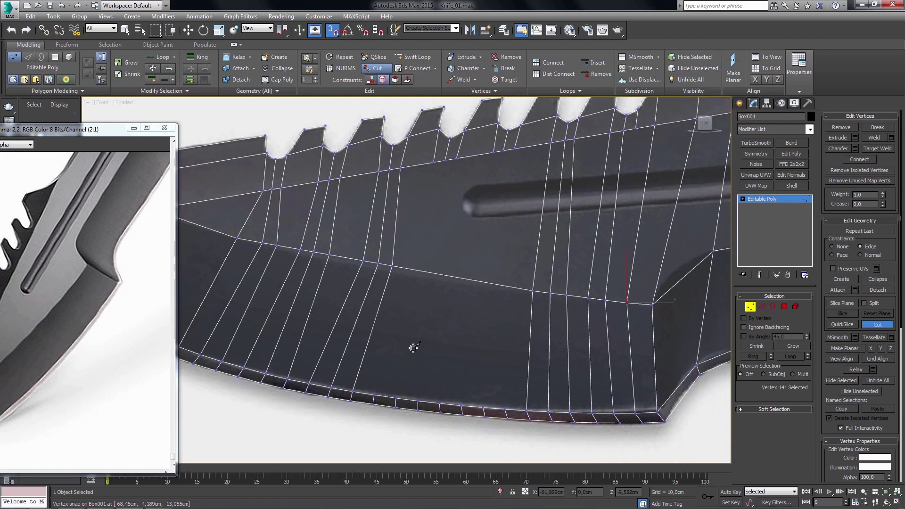
pyautogui.click(415, 270)
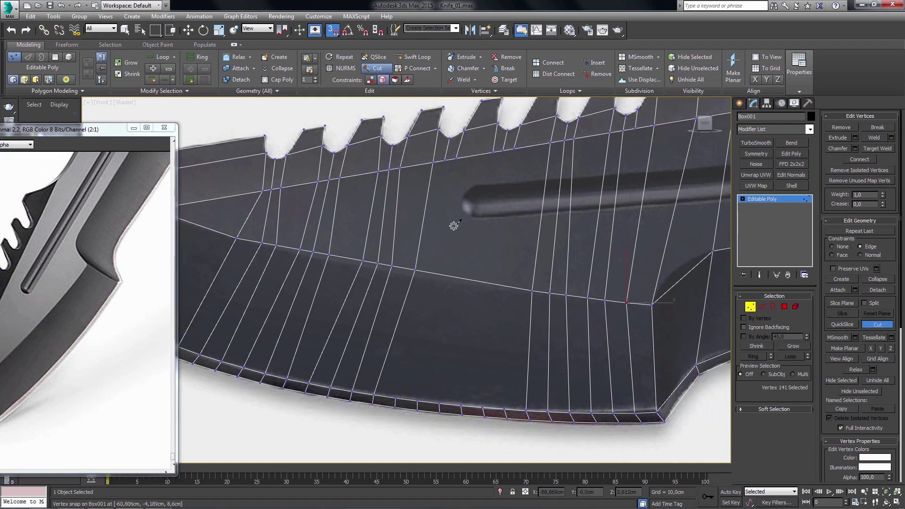
# - Add three cuts from the middle edge alternately to the upper and lower edges
pyautogui.click(433, 273)
pyautogui.click(454, 162)
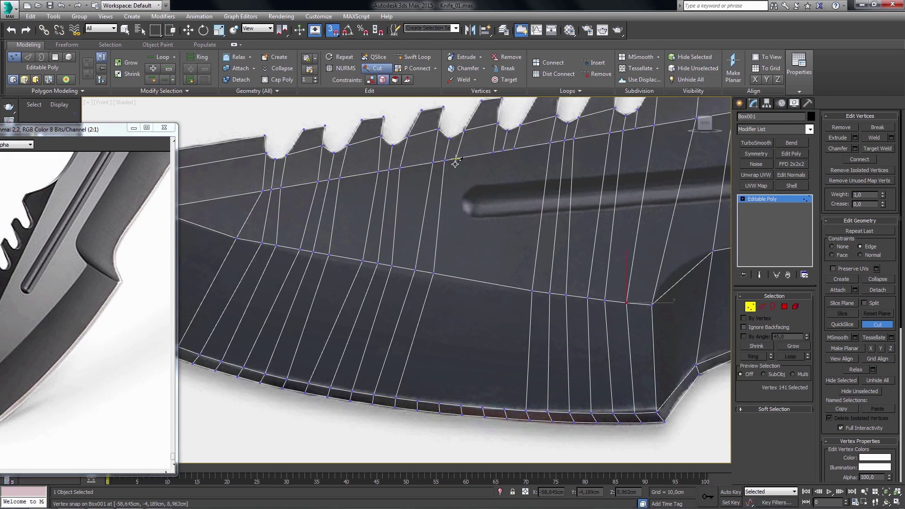
pyautogui.click(448, 274)
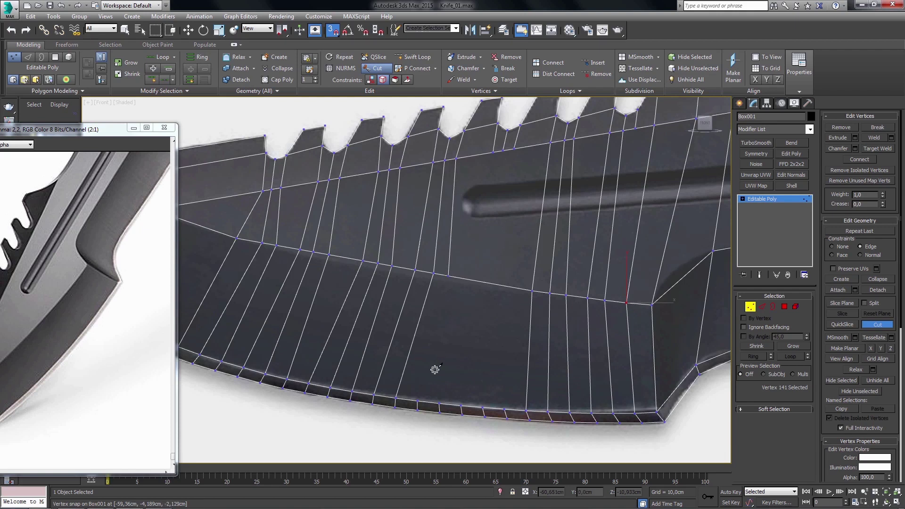
pyautogui.click(438, 404)
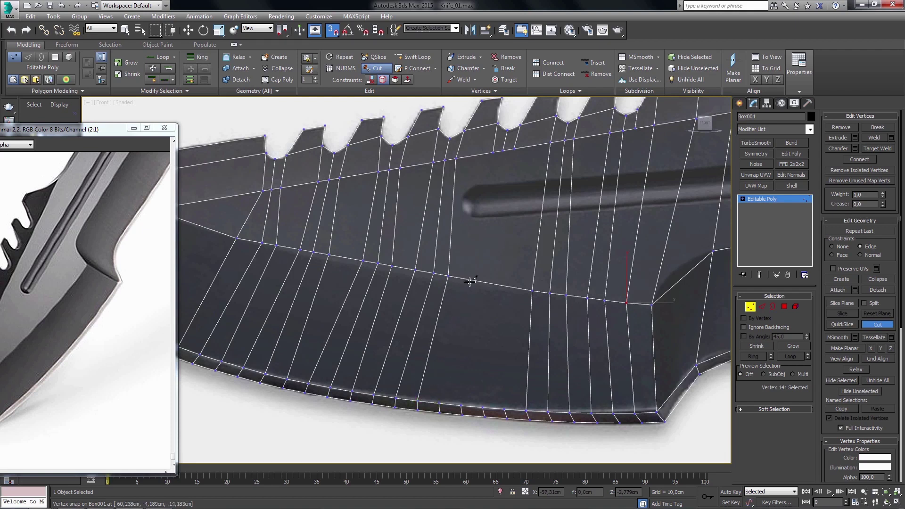
pyautogui.click(466, 278)
pyautogui.click(494, 153)
pyautogui.rightClick(492, 263)
# - Finish the last two cuts, down to the lower edge and up to the upper edge
pyautogui.click(481, 281)
pyautogui.click(460, 406)
pyautogui.rightClick(482, 404)
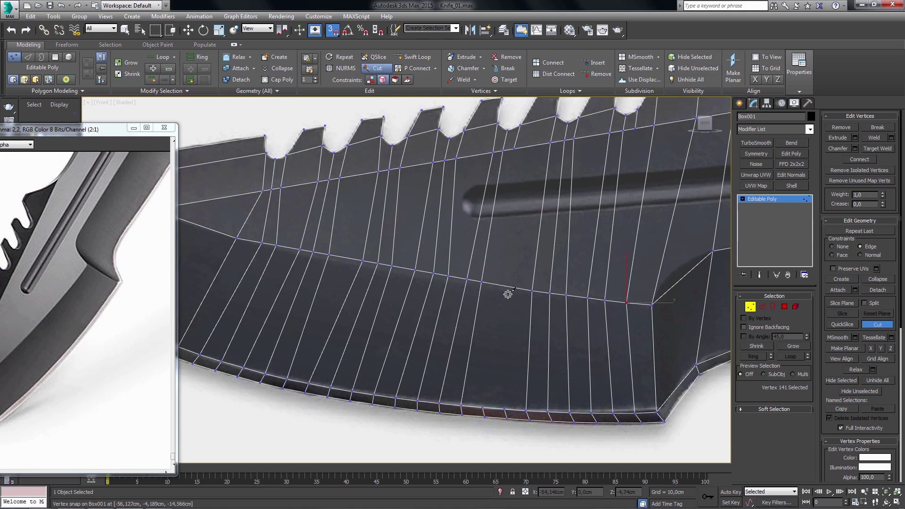
pyautogui.click(503, 285)
pyautogui.click(514, 152)
pyautogui.rightClick(541, 210)
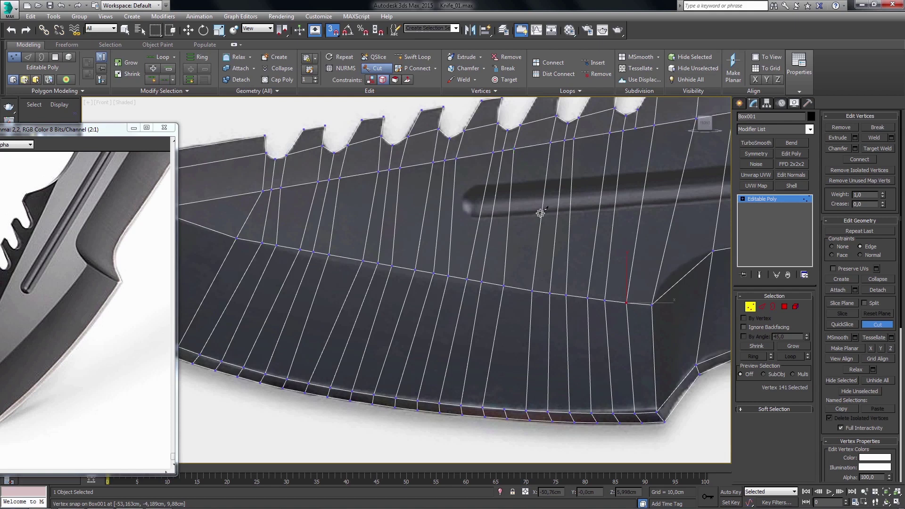
pyautogui.moveTo(551, 292); pyautogui.dragTo(506, 277, button='middle')
pyautogui.scroll(-2, 506, 278)
pyautogui.press('w')
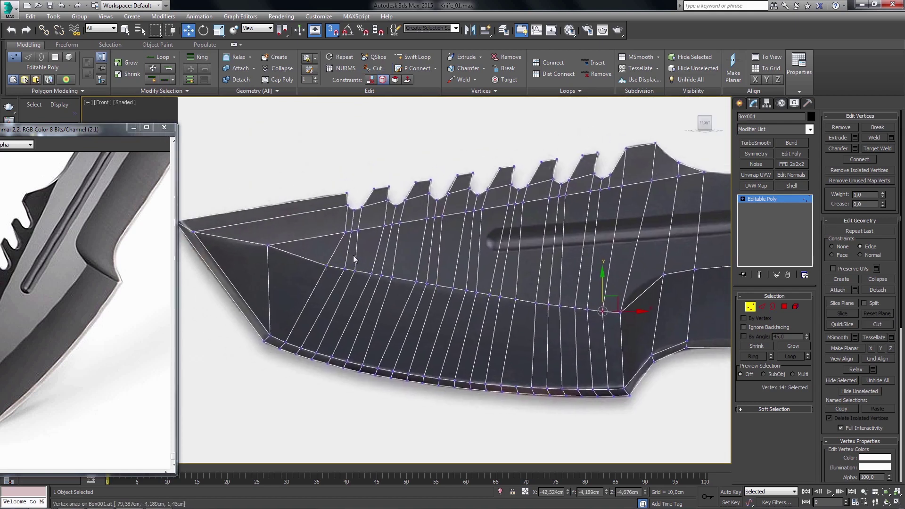
# - Select the 20-vertex bevel row, Relax it, and tilt it so its left end rises
pyautogui.scroll(1, 355, 258)
pyautogui.scroll(1, 356, 266)
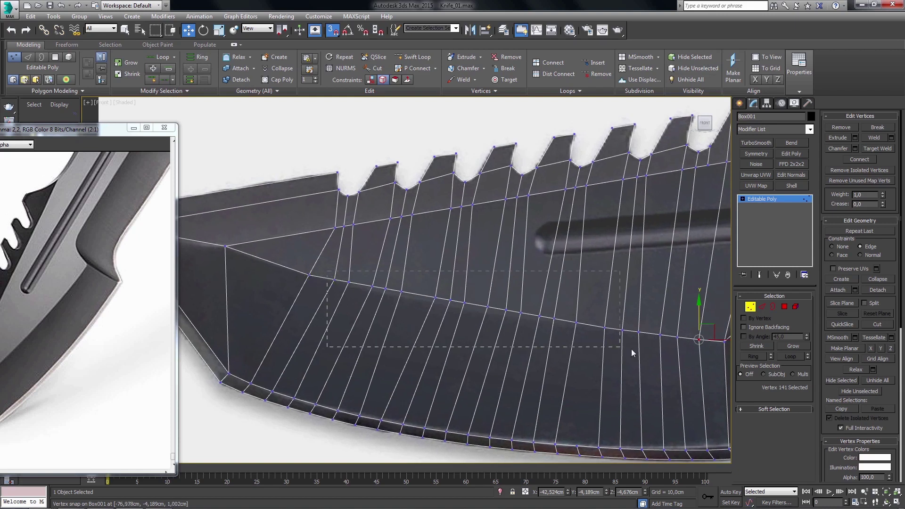
pyautogui.moveTo(703, 358); pyautogui.dragTo(702, 359)
pyautogui.press('q')
pyautogui.moveTo(702, 359)
pyautogui.mouseDown(button='middle')
pyautogui.moveTo(547, 338)
pyautogui.moveTo(515, 349)
pyautogui.mouseUp(button='middle')
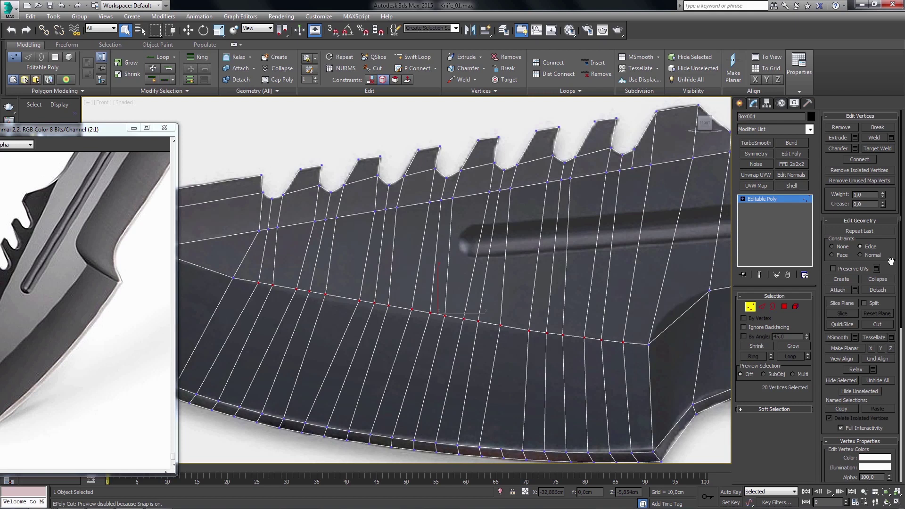
pyautogui.scroll(-1, 890, 261)
pyautogui.scroll(-1, 889, 292)
pyautogui.click(861, 340)
pyautogui.moveTo(535, 322); pyautogui.dragTo(542, 324, button='middle')
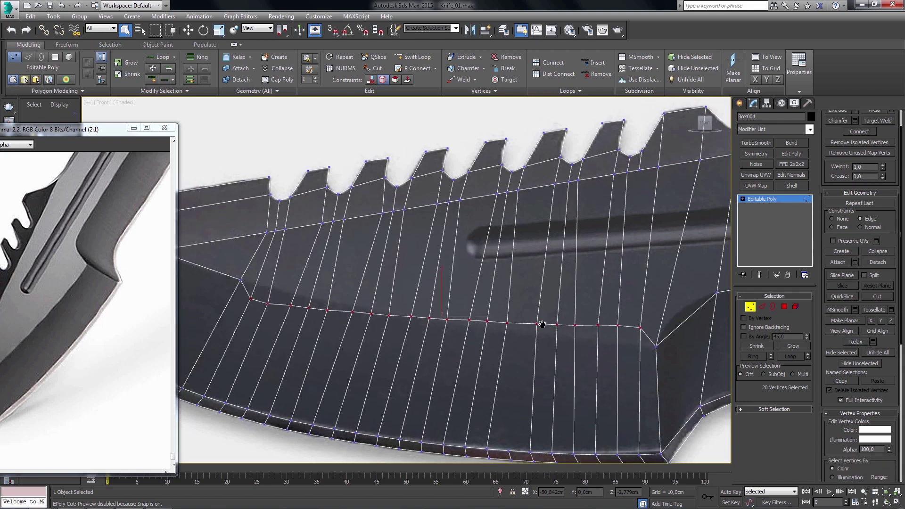
pyautogui.moveTo(534, 323); pyautogui.dragTo(534, 323)
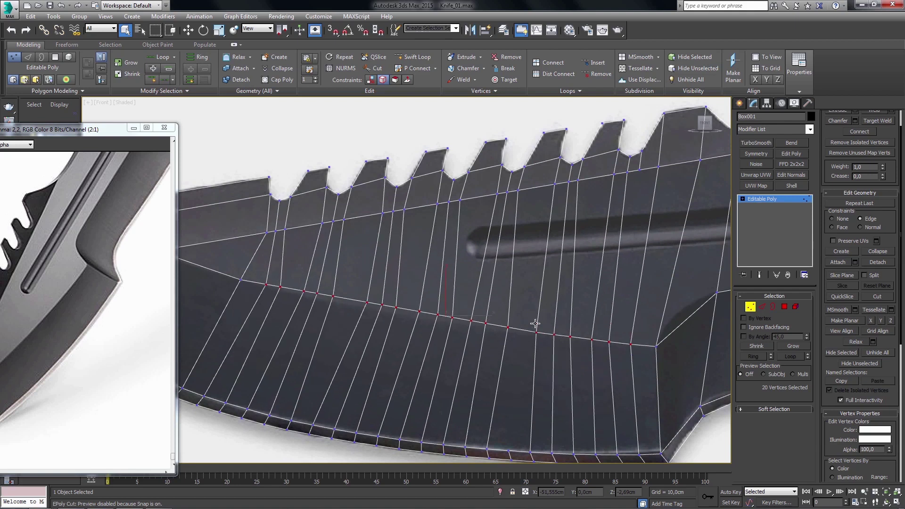
# - Slide a single bevel vertex left along its edge
pyautogui.scroll(2, 490, 323)
pyautogui.scroll(4, 450, 333)
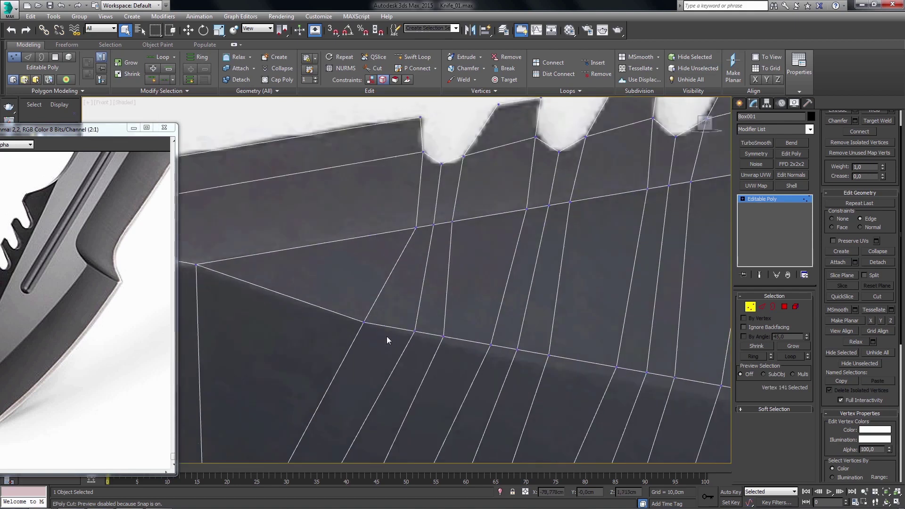
pyautogui.scroll(1, 386, 336)
pyautogui.click(409, 312)
pyautogui.press('w')
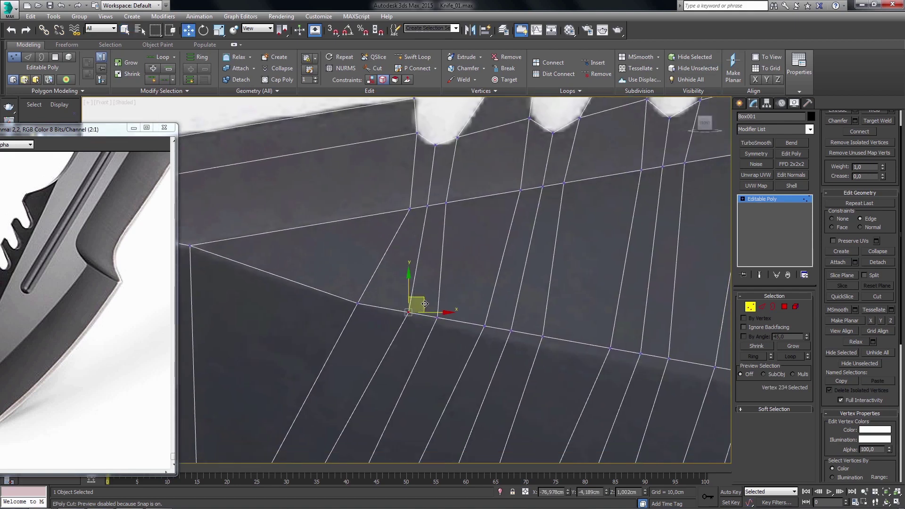
pyautogui.moveTo(425, 304); pyautogui.dragTo(447, 312)
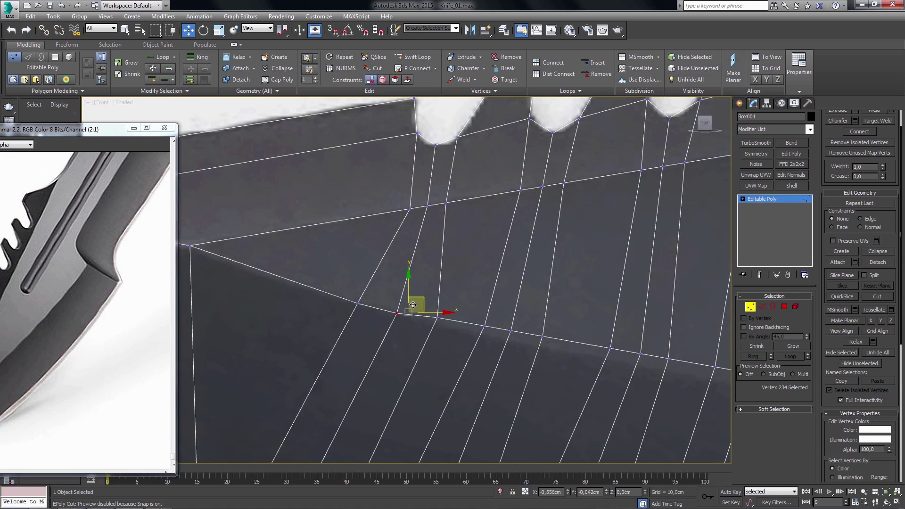
pyautogui.click(438, 316)
pyautogui.press('q')
pyautogui.moveTo(437, 332); pyautogui.dragTo(420, 327, button='middle')
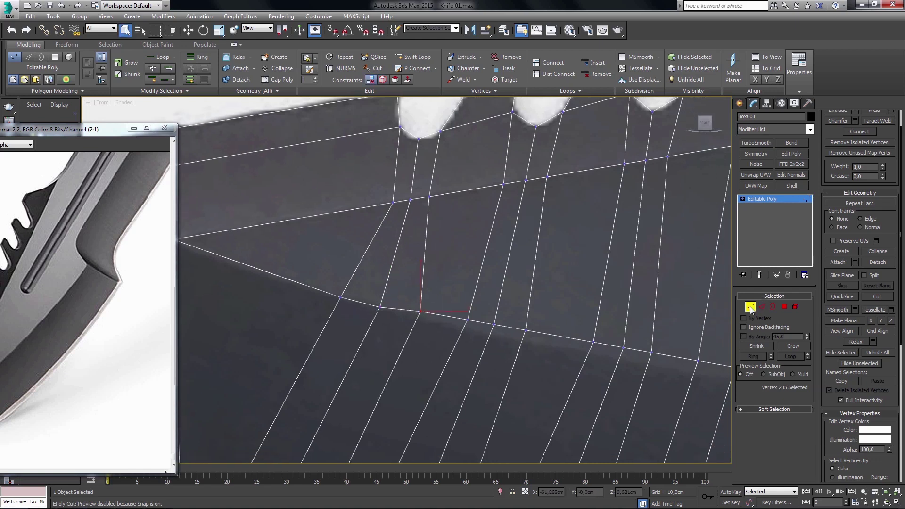
# - Exit vertex editing and set up Create > Shapes > Line for drawing a spline
pyautogui.click(750, 307)
pyautogui.click(739, 103)
pyautogui.click(753, 119)
pyautogui.click(764, 171)
pyautogui.scroll(-3, 451, 272)
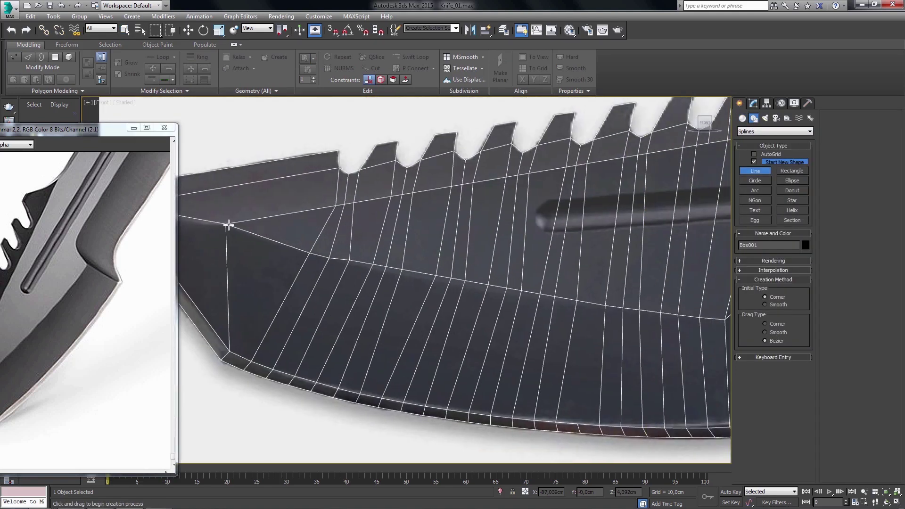
# - Draw the Line001 guide spline along the bevel with a curved Bezier midpoint
pyautogui.click(228, 224)
pyautogui.scroll(-2, 339, 273)
pyautogui.scroll(2, 531, 313)
pyautogui.moveTo(395, 280); pyautogui.dragTo(497, 298)
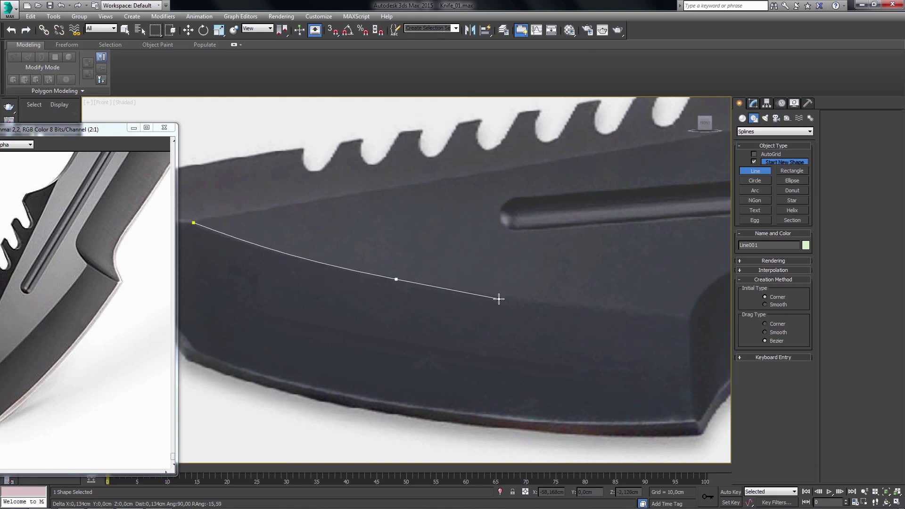
pyautogui.click(688, 316)
pyautogui.rightClick(676, 344)
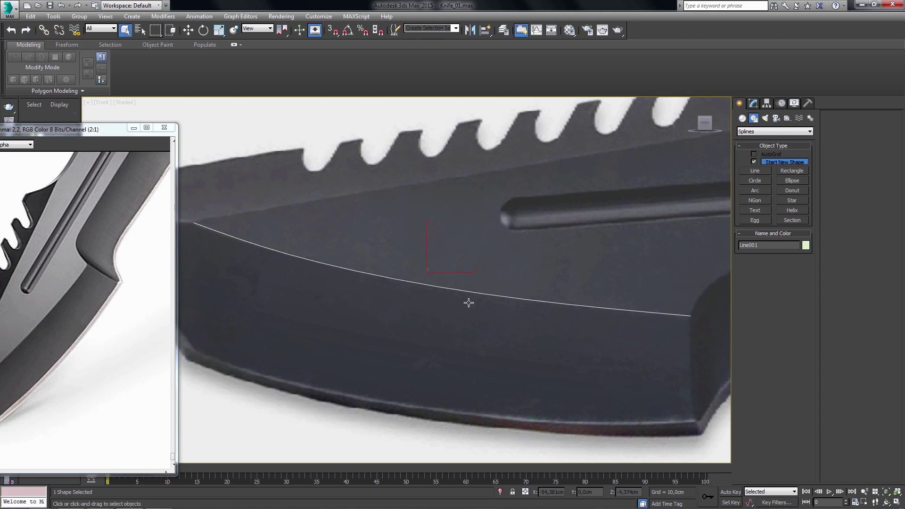
pyautogui.moveTo(483, 282); pyautogui.dragTo(514, 292, button='middle')
pyautogui.rightClick(514, 292)
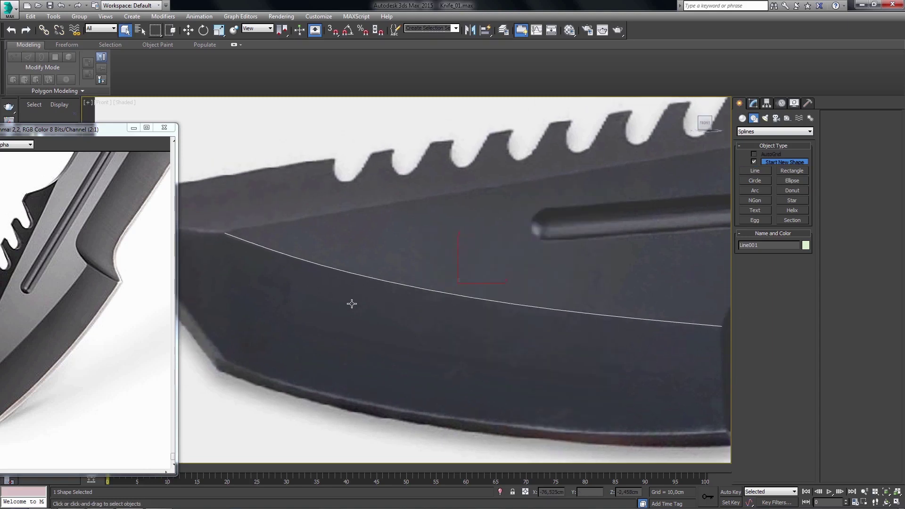
# - Switch to shaded display with edges shown and reselect the knife mesh
pyautogui.press('F3')
pyautogui.moveTo(490, 288); pyautogui.dragTo(484, 281, button='middle')
pyautogui.press('F3')
pyautogui.press('F4')
pyautogui.click(480, 277)
pyautogui.scroll(3, 446, 308)
pyautogui.scroll(1, 388, 296)
# - Select the leftmost bevel vertex and slide it along its edge with Edge constraint
pyautogui.click(466, 303)
pyautogui.moveTo(466, 303)
pyautogui.mouseDown(button='middle')
pyautogui.moveTo(436, 316)
pyautogui.moveTo(419, 345)
pyautogui.mouseUp(button='middle')
pyautogui.scroll(3, 436, 315)
pyautogui.click(344, 299)
pyautogui.press('w')
pyautogui.hotkey('shift', 'x')
pyautogui.moveTo(357, 286); pyautogui.dragTo(423, 320)
# - Slide the first bevel vertices along the blade down onto the Line001 guide curve
pyautogui.click(424, 320)
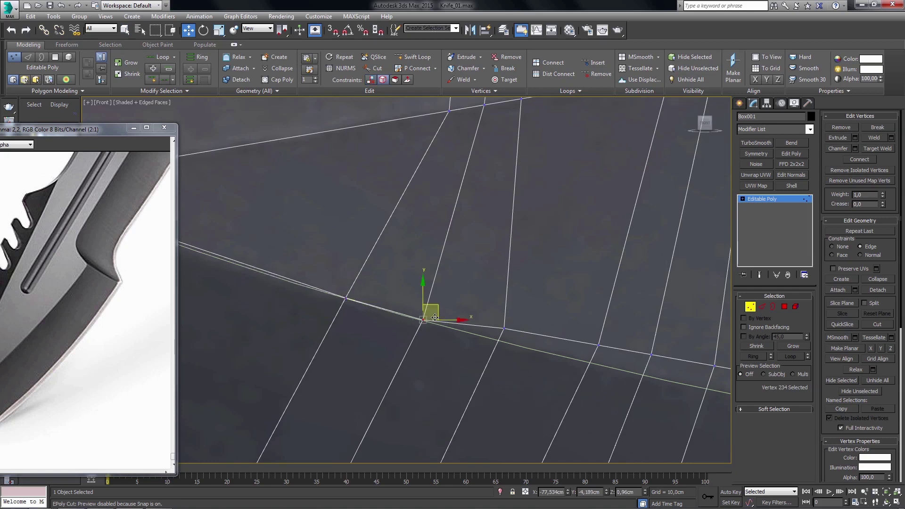
pyautogui.moveTo(527, 348); pyautogui.dragTo(502, 336)
pyautogui.moveTo(568, 328); pyautogui.dragTo(533, 325, button='middle')
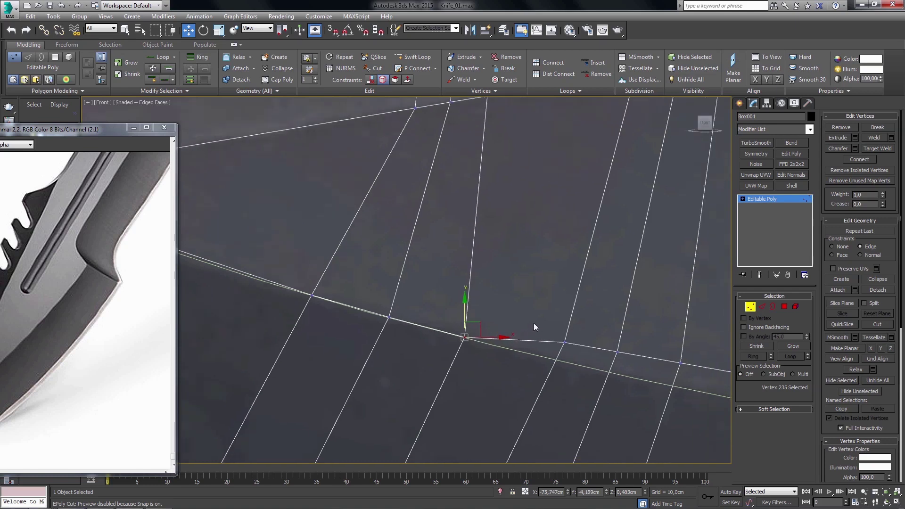
pyautogui.moveTo(551, 351)
pyautogui.mouseDown()
pyautogui.moveTo(567, 317)
pyautogui.moveTo(599, 343)
pyautogui.mouseUp()
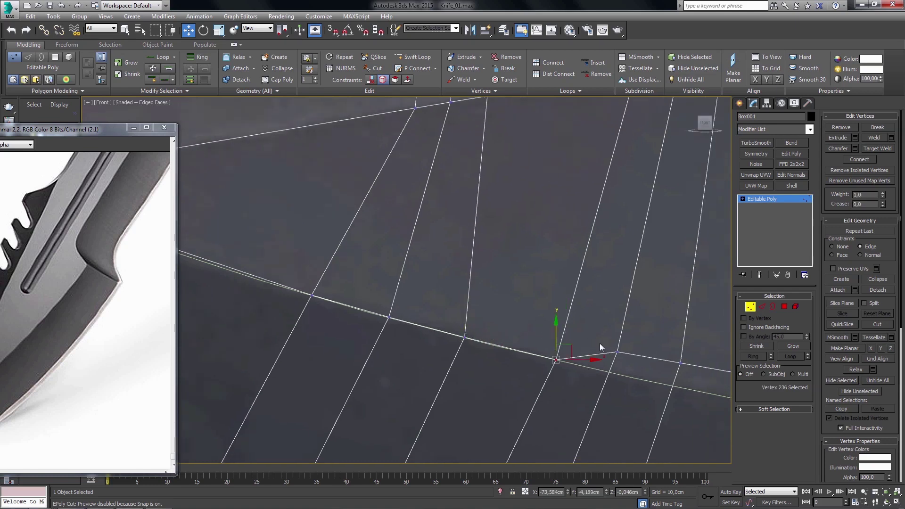
pyautogui.moveTo(599, 343); pyautogui.dragTo(480, 315, button='middle')
pyautogui.moveTo(464, 310); pyautogui.dragTo(464, 325)
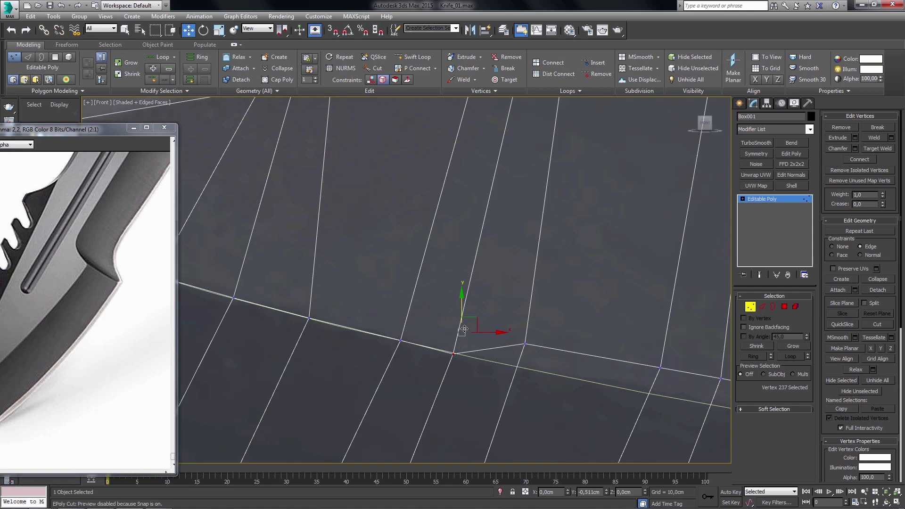
pyautogui.moveTo(545, 327); pyautogui.dragTo(492, 317, button='middle')
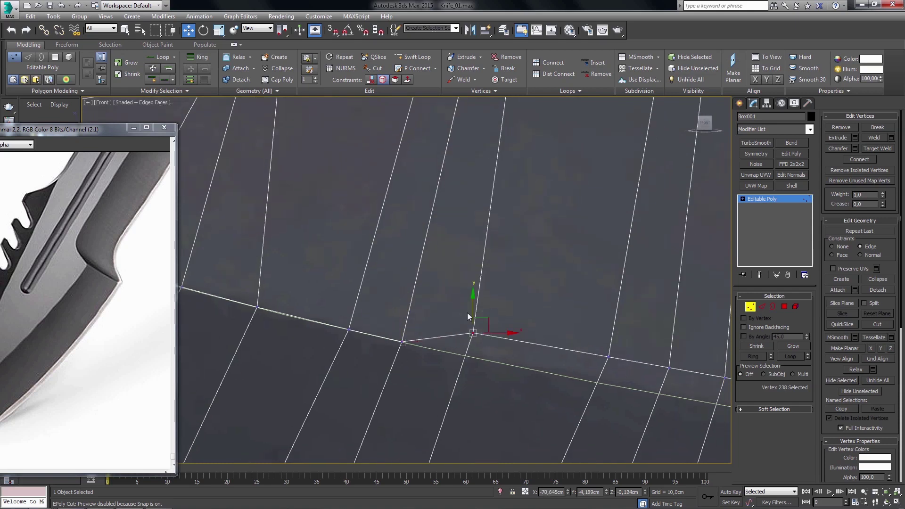
pyautogui.moveTo(467, 312); pyautogui.dragTo(471, 339)
pyautogui.moveTo(552, 349); pyautogui.dragTo(431, 304, button='middle')
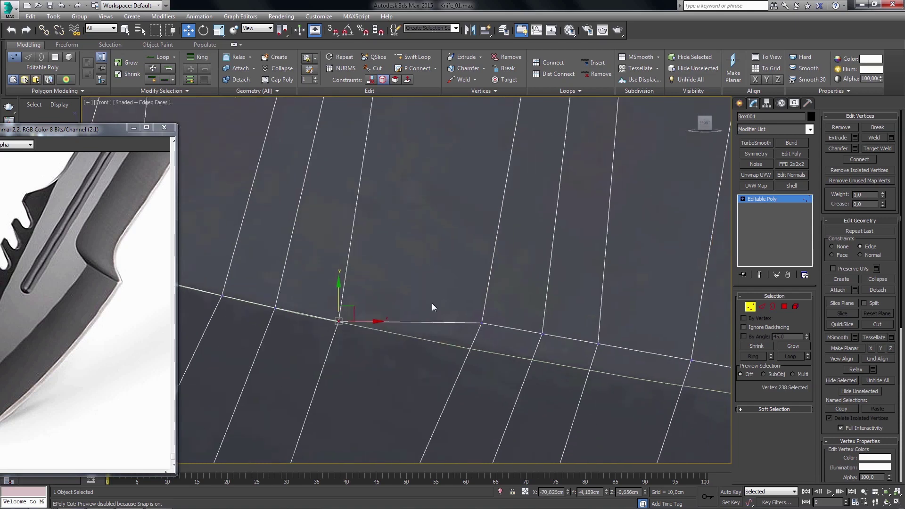
pyautogui.moveTo(482, 300); pyautogui.dragTo(480, 318)
pyautogui.moveTo(546, 333); pyautogui.dragTo(494, 328, button='middle')
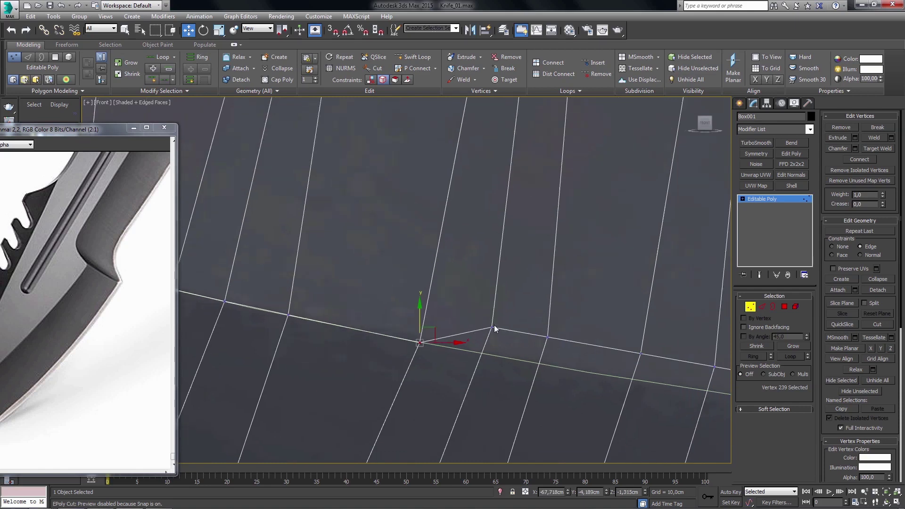
pyautogui.moveTo(494, 305); pyautogui.dragTo(484, 331)
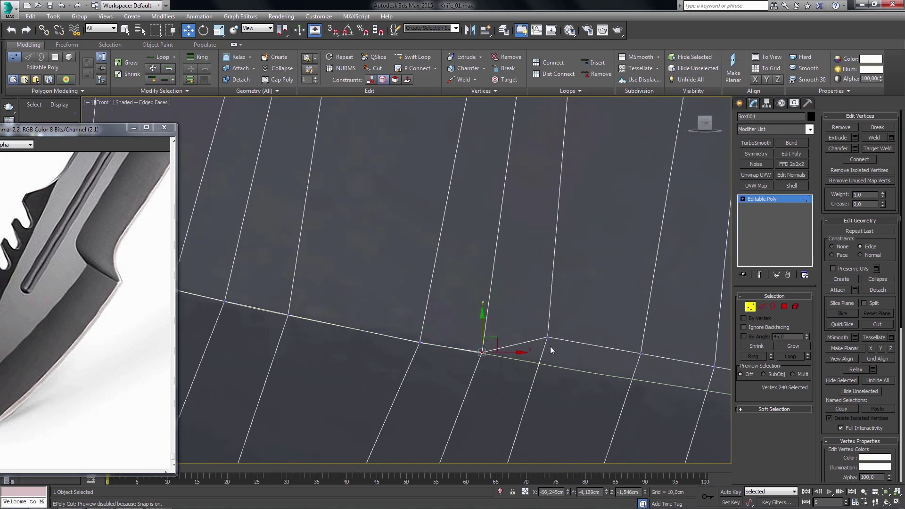
pyautogui.moveTo(550, 346); pyautogui.dragTo(401, 276, button='middle')
pyautogui.moveTo(420, 271); pyautogui.dragTo(413, 298)
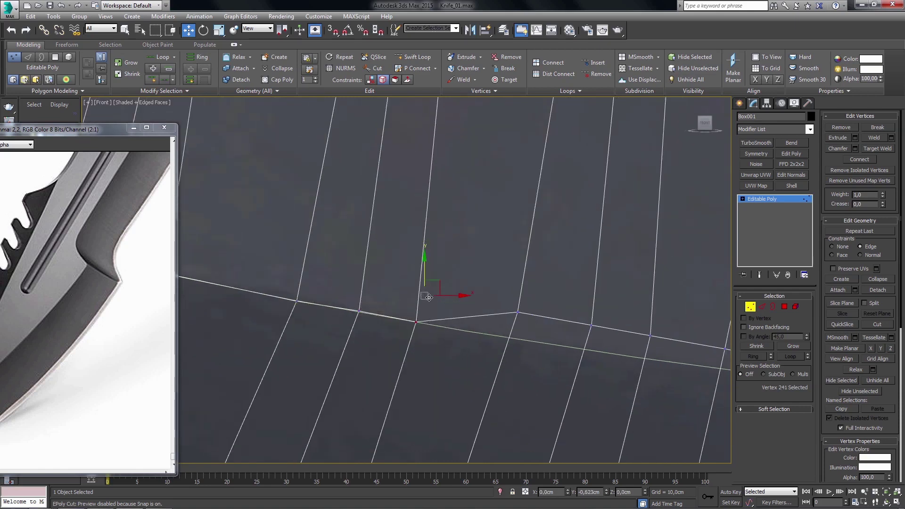
pyautogui.moveTo(471, 312); pyautogui.dragTo(376, 268, button='middle')
pyautogui.moveTo(402, 270); pyautogui.dragTo(393, 294)
pyautogui.moveTo(467, 301); pyautogui.dragTo(427, 295, button='middle')
# - Move the next group of bevel vertices down onto the guide curve one by one
pyautogui.click(427, 295)
pyautogui.moveTo(427, 295); pyautogui.dragTo(484, 311)
pyautogui.moveTo(484, 311); pyautogui.dragTo(453, 306, button='middle')
pyautogui.click(454, 300)
pyautogui.moveTo(454, 301); pyautogui.dragTo(458, 296)
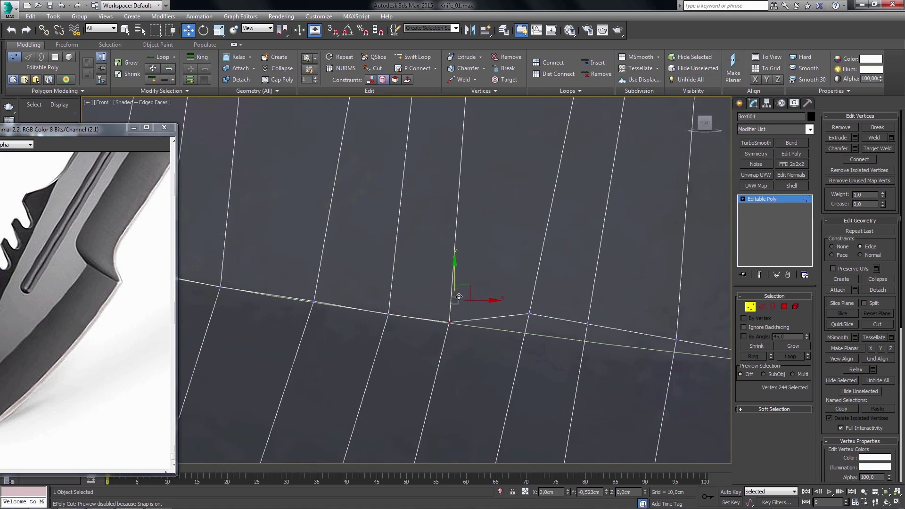
pyautogui.moveTo(459, 297); pyautogui.dragTo(393, 284, button='middle')
pyautogui.click(463, 300)
pyautogui.moveTo(465, 279); pyautogui.dragTo(464, 296)
pyautogui.moveTo(464, 297); pyautogui.dragTo(425, 286, button='middle')
pyautogui.click(482, 298)
pyautogui.moveTo(482, 298); pyautogui.dragTo(483, 279)
pyautogui.moveTo(482, 278); pyautogui.dragTo(424, 264, button='middle')
pyautogui.click(511, 298)
pyautogui.moveTo(511, 299); pyautogui.dragTo(515, 283)
pyautogui.moveTo(515, 284); pyautogui.dragTo(401, 269, button='middle')
# - Raise the remaining bevel vertices near the row start up onto the guide curve
pyautogui.click(515, 316)
pyautogui.moveTo(515, 316); pyautogui.dragTo(517, 294)
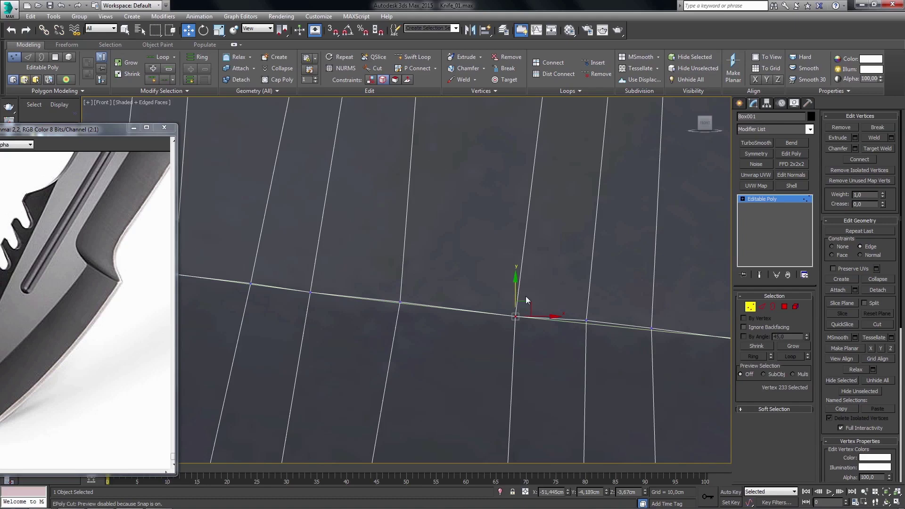
pyautogui.moveTo(525, 296); pyautogui.dragTo(481, 295, button='middle')
pyautogui.click(542, 320)
pyautogui.moveTo(542, 320); pyautogui.dragTo(606, 324)
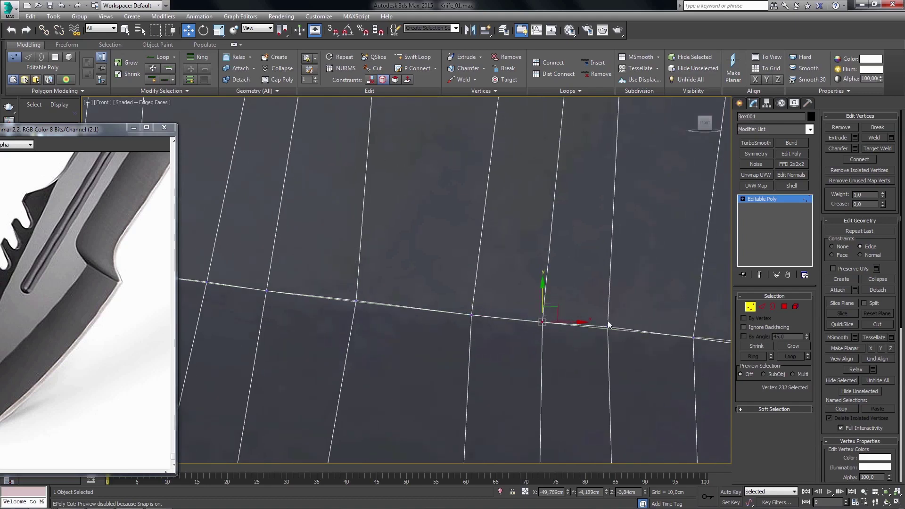
pyautogui.moveTo(608, 325); pyautogui.dragTo(559, 352, button='middle')
pyautogui.click(542, 326)
pyautogui.moveTo(541, 325); pyautogui.dragTo(549, 326)
pyautogui.moveTo(617, 340)
pyautogui.mouseDown(button='middle')
pyautogui.moveTo(571, 339)
pyautogui.moveTo(519, 298)
pyautogui.mouseUp(button='middle')
pyautogui.moveTo(496, 298); pyautogui.dragTo(496, 295)
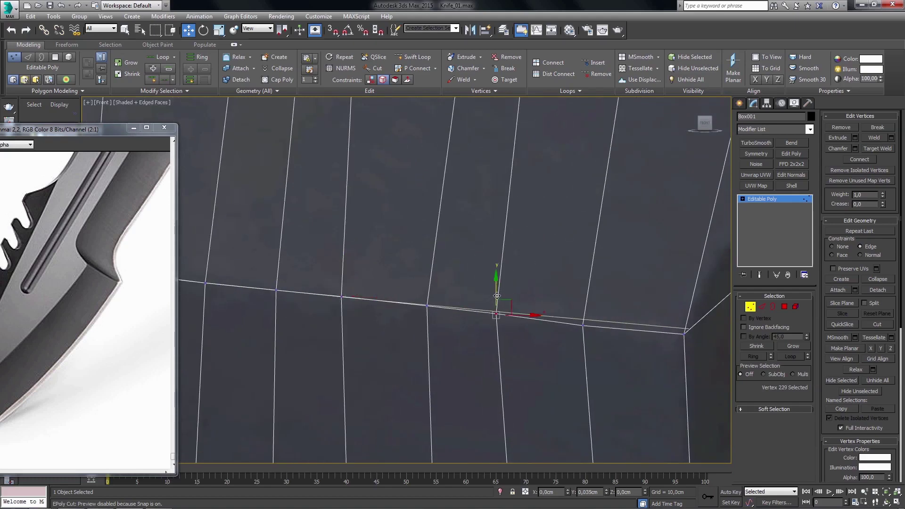
pyautogui.click(583, 326)
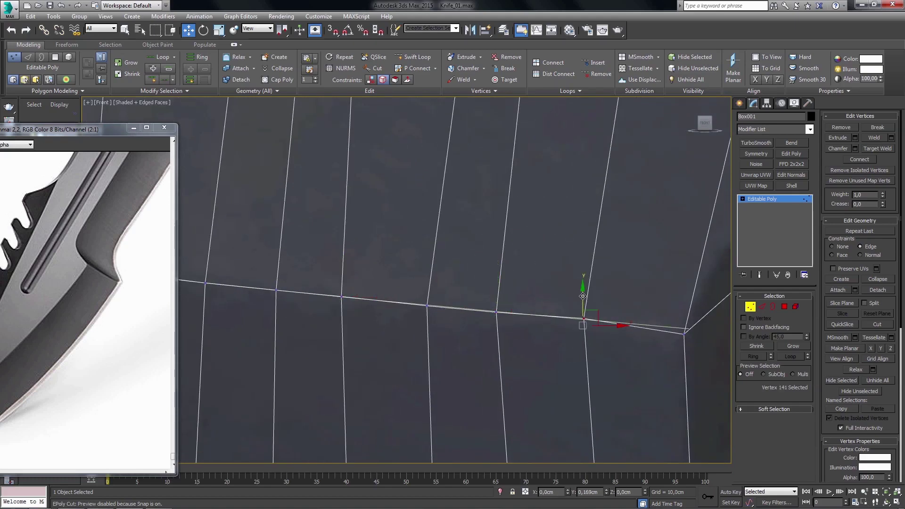
pyautogui.moveTo(580, 303); pyautogui.dragTo(580, 297)
pyautogui.moveTo(652, 313); pyautogui.dragTo(550, 319, button='middle')
pyautogui.click(581, 329)
pyautogui.moveTo(582, 318); pyautogui.dragTo(581, 307)
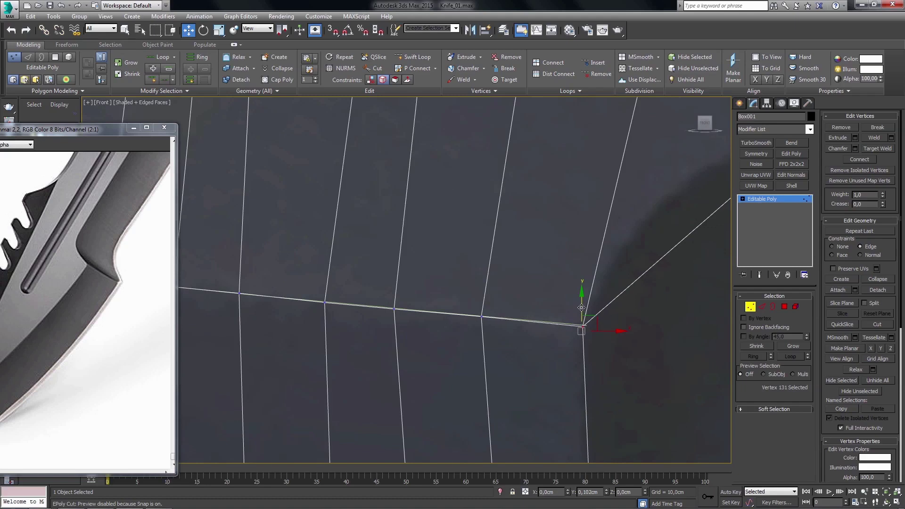
pyautogui.keyDown('alt'); pyautogui.moveTo(551, 342); pyautogui.dragTo(443, 283, button='middle'); pyautogui.keyUp('alt')
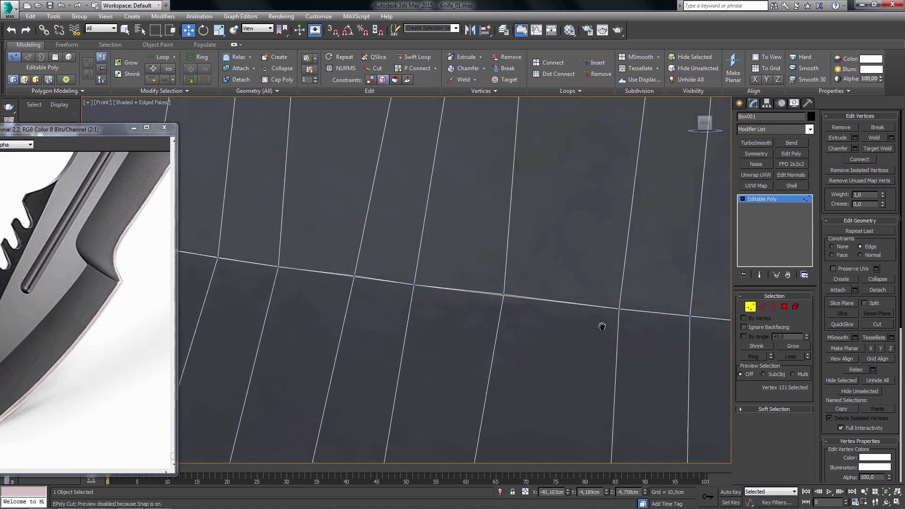
pyautogui.scroll(-4, 462, 309)
pyautogui.scroll(-3, 531, 339)
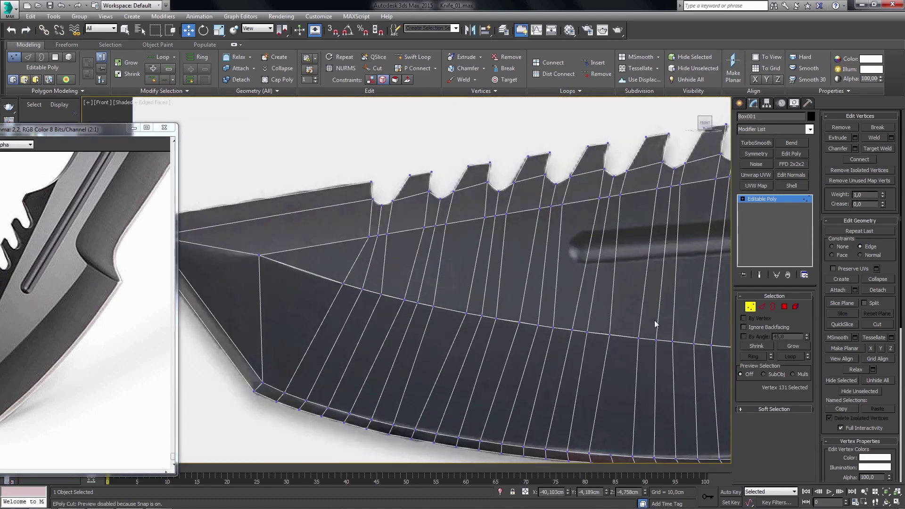
# - Exit Vertex level, pan over the knife blade to inspect it, then enter Edge level
pyautogui.click(754, 309)
pyautogui.scroll(-4, 461, 306)
pyautogui.press('q')
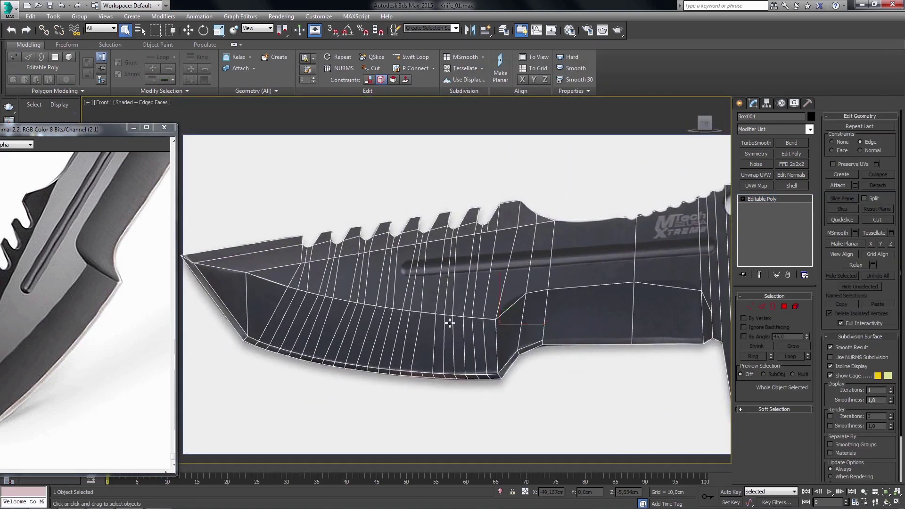
pyautogui.scroll(2, 448, 344)
pyautogui.moveTo(448, 344); pyautogui.dragTo(419, 358, button='middle')
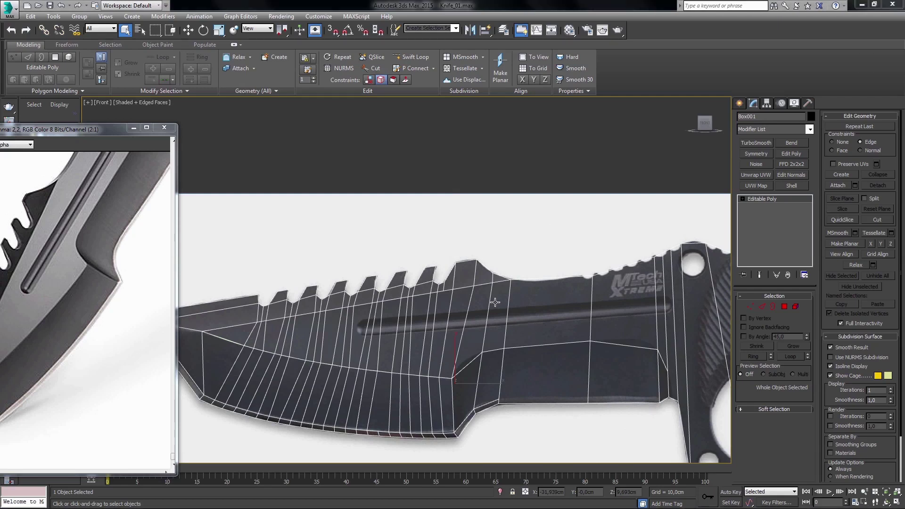
pyautogui.click(761, 306)
# - Zoom to the serrated spine and select the vertices at the large tooth's base
pyautogui.hotkey('alt', 'c')
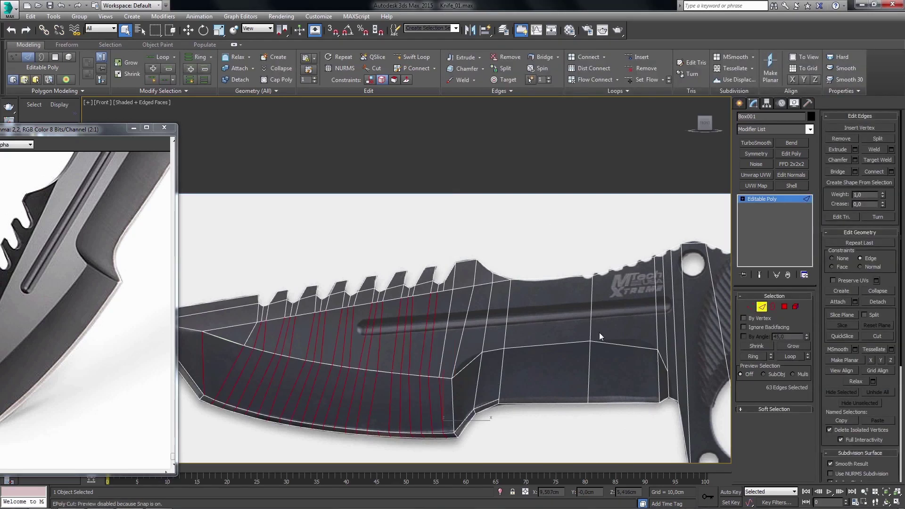
pyautogui.moveTo(598, 333); pyautogui.dragTo(616, 342, button='middle')
pyautogui.scroll(5, 465, 308)
pyautogui.moveTo(471, 267); pyautogui.dragTo(472, 280, button='middle')
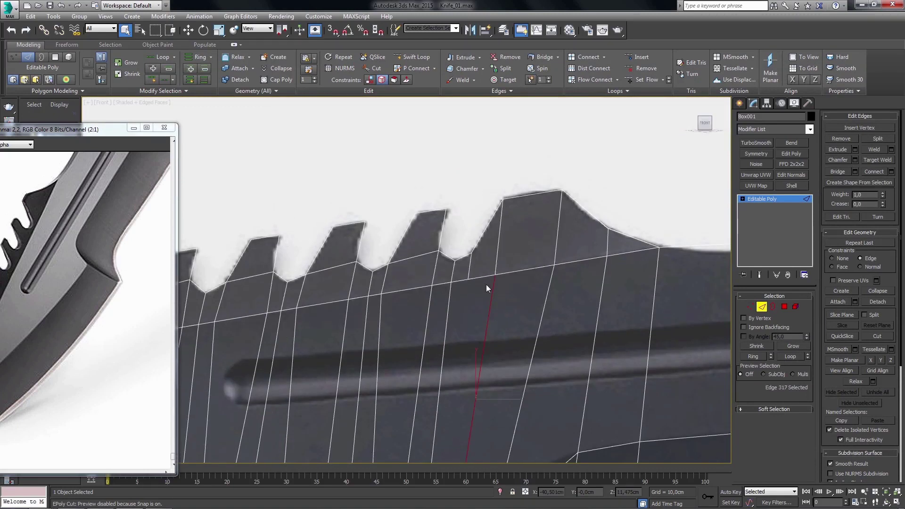
pyautogui.press('1')
pyautogui.moveTo(458, 288); pyautogui.dragTo(470, 226, button='middle')
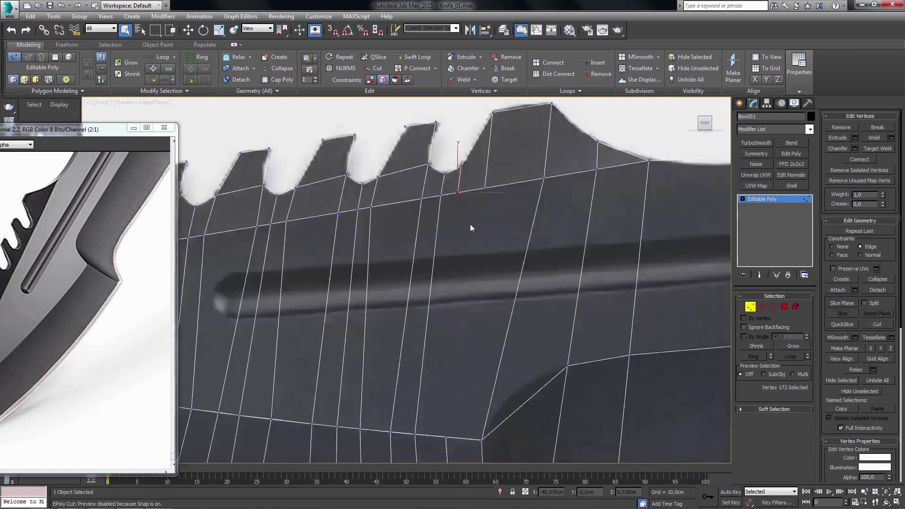
pyautogui.keyDown('ctrl'); pyautogui.click(461, 421); pyautogui.keyUp('ctrl')
pyautogui.moveTo(495, 170); pyautogui.dragTo(484, 281, button='middle')
# - Toggle between Edge and Vertex levels and zoom in closer on the serrated spine
pyautogui.press('2')
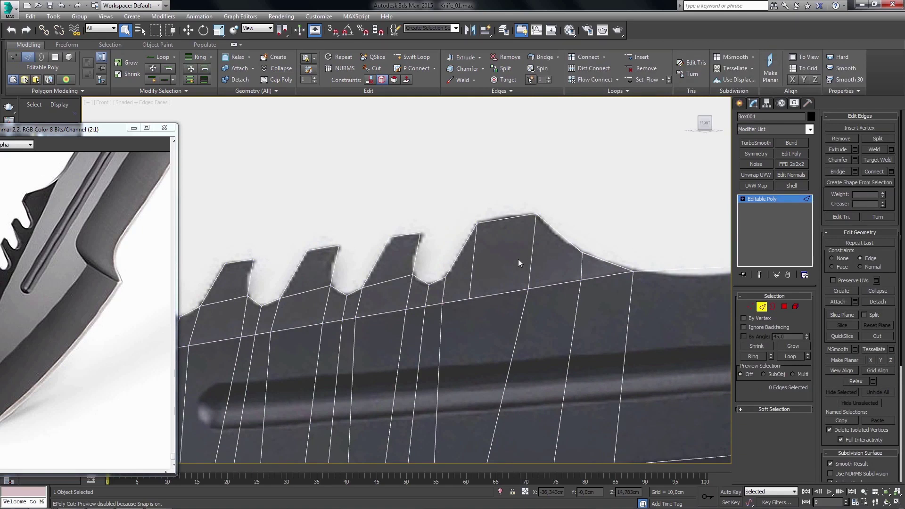
pyautogui.click(495, 278)
pyautogui.press('1')
pyautogui.moveTo(541, 275); pyautogui.dragTo(484, 327, button='middle')
pyautogui.scroll(-3, 485, 326)
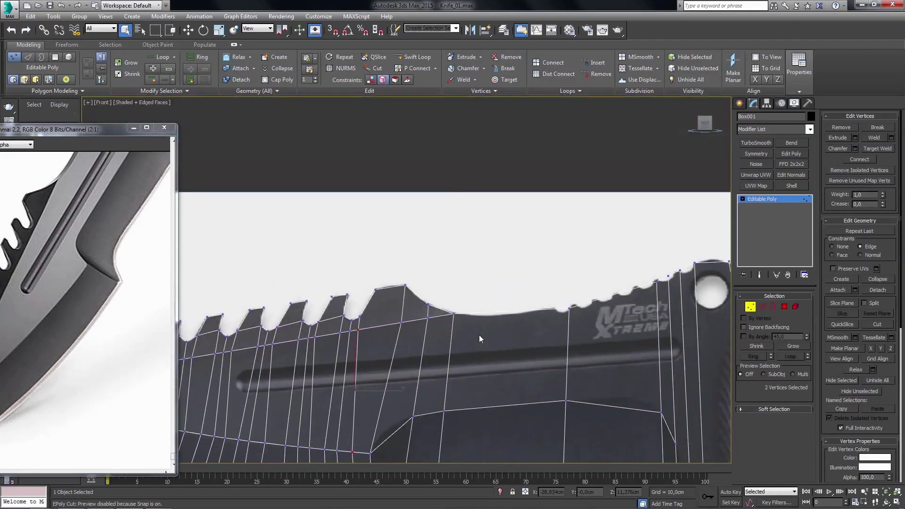
pyautogui.moveTo(425, 331)
pyautogui.mouseDown(button='middle')
pyautogui.moveTo(458, 341)
pyautogui.moveTo(461, 321)
pyautogui.mouseUp(button='middle')
pyautogui.scroll(2, 440, 332)
pyautogui.scroll(2, 456, 338)
# - Use Cut to add an edge from the large tooth vertex across the blade
pyautogui.click(883, 324)
pyautogui.scroll(-2, 484, 293)
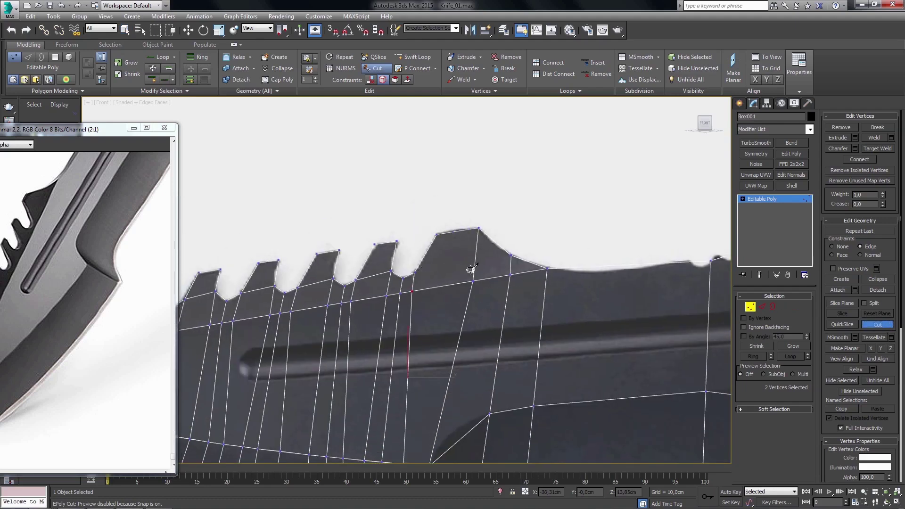
pyautogui.moveTo(470, 269); pyautogui.dragTo(466, 268, button='middle')
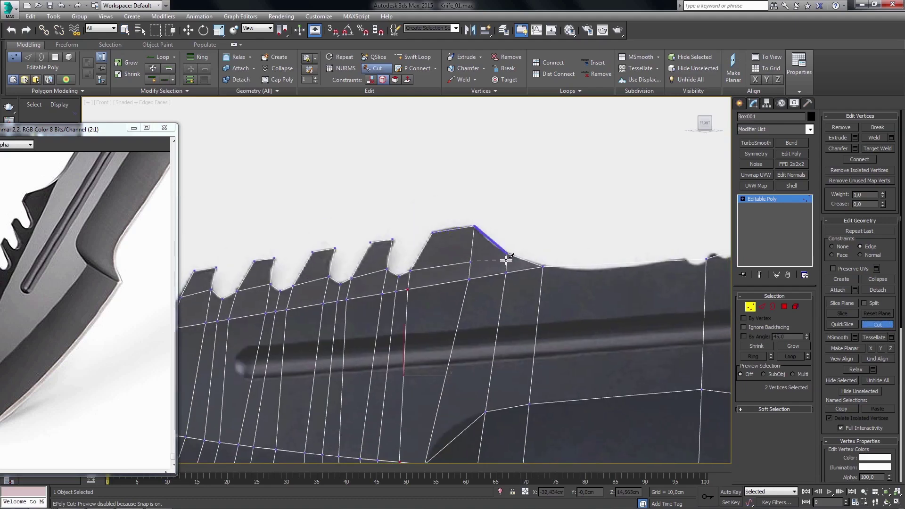
pyautogui.moveTo(528, 296); pyautogui.dragTo(513, 258, button='middle')
pyautogui.scroll(-1, 513, 287)
pyautogui.scroll(-1, 519, 309)
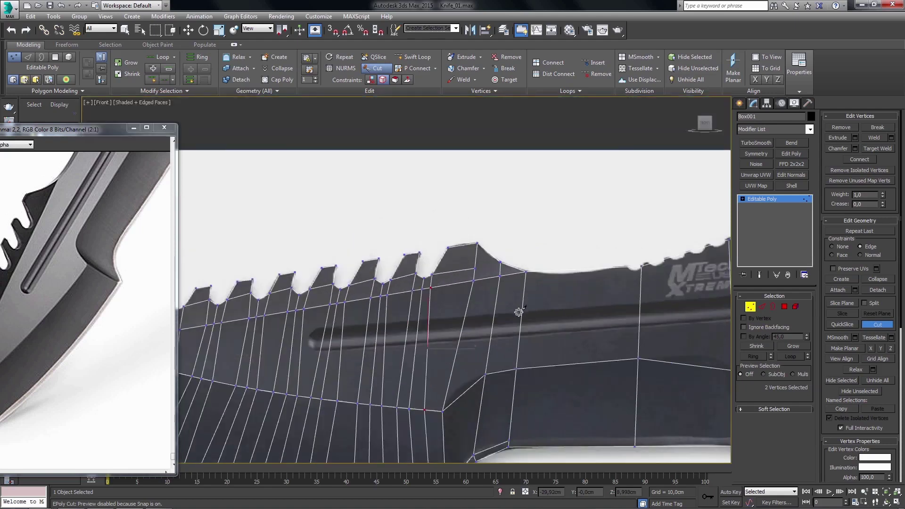
pyautogui.scroll(-1, 525, 313)
pyautogui.moveTo(524, 313); pyautogui.dragTo(512, 307, button='middle')
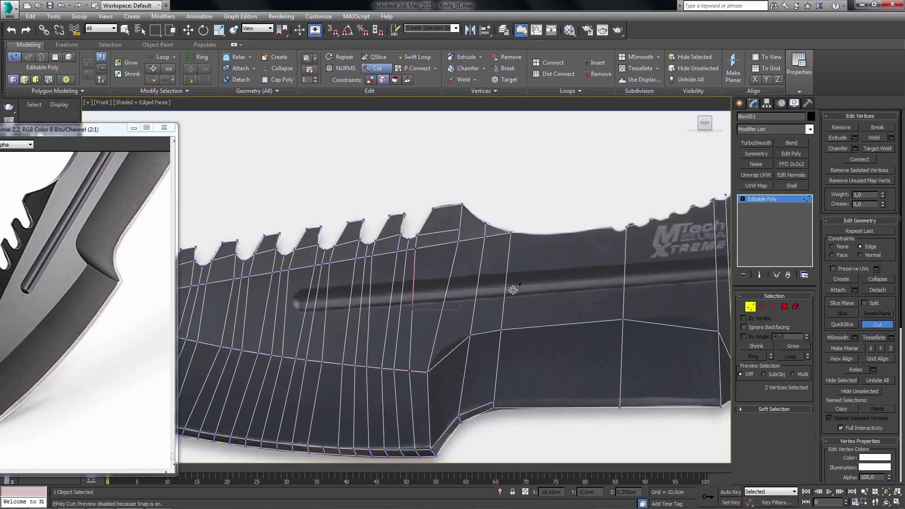
pyautogui.moveTo(550, 272)
pyautogui.mouseDown(button='middle')
pyautogui.moveTo(541, 299)
pyautogui.moveTo(504, 322)
pyautogui.mouseUp(button='middle')
pyautogui.rightClick(511, 289)
pyautogui.scroll(4, 476, 311)
# - With edge constraints off, move the vertex column near the logo to the left
pyautogui.press('w')
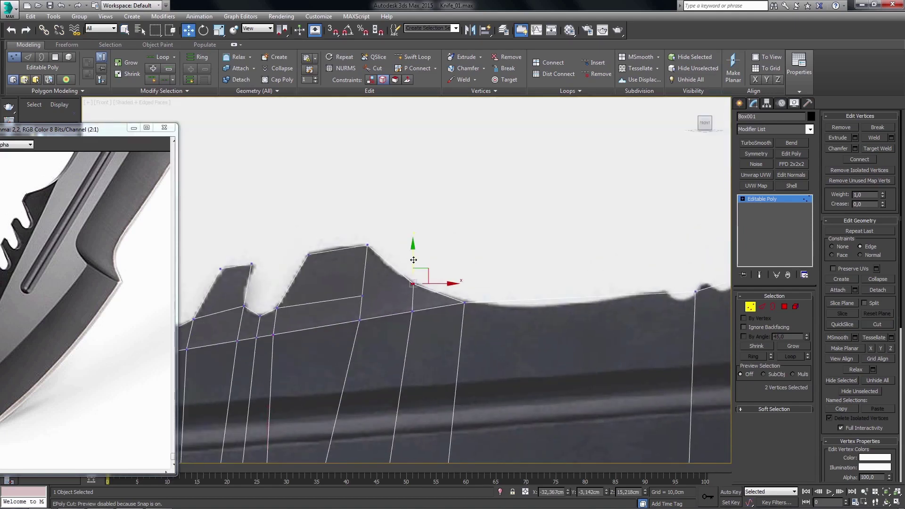
pyautogui.hotkey('shift', 'x')
pyautogui.moveTo(530, 301); pyautogui.dragTo(526, 323, button='middle')
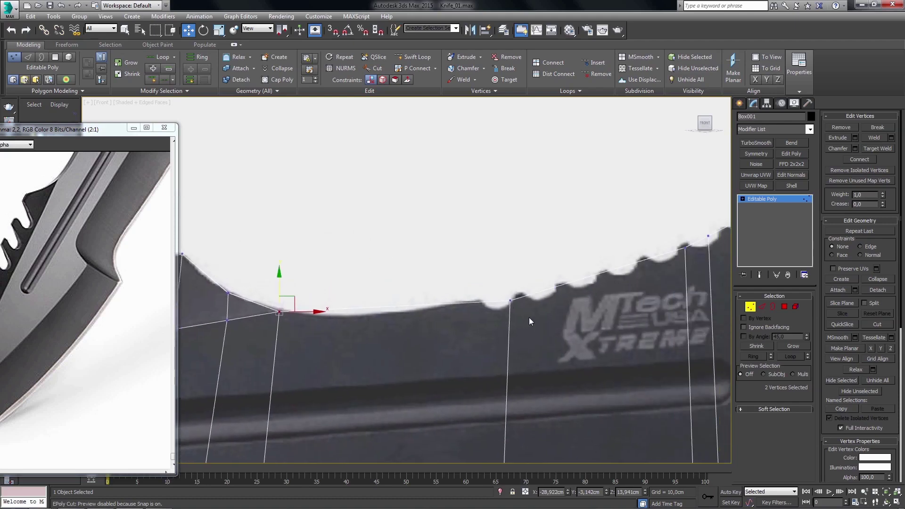
pyautogui.scroll(-3, 501, 338)
pyautogui.moveTo(518, 355); pyautogui.dragTo(519, 335, button='middle')
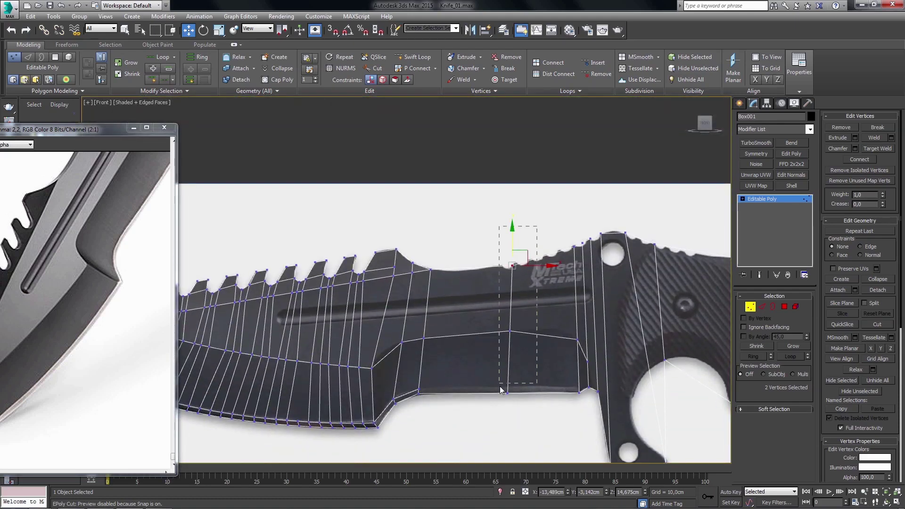
pyautogui.moveTo(501, 389); pyautogui.dragTo(513, 375)
pyautogui.keyDown('ctrl'); pyautogui.click(510, 333); pyautogui.keyUp('ctrl')
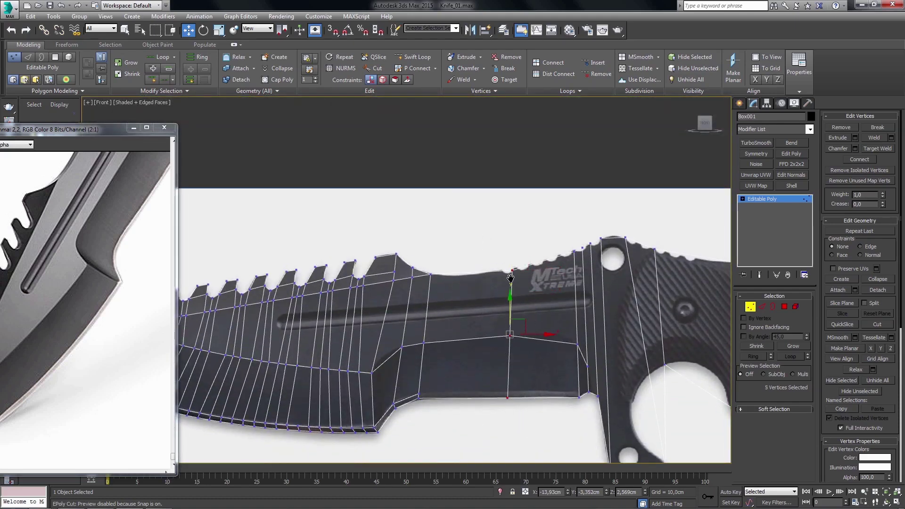
pyautogui.scroll(5, 511, 330)
pyautogui.moveTo(529, 376)
pyautogui.mouseDown(button='middle')
pyautogui.moveTo(532, 258)
pyautogui.moveTo(534, 419)
pyautogui.mouseUp(button='middle')
pyautogui.moveTo(528, 403); pyautogui.dragTo(499, 402)
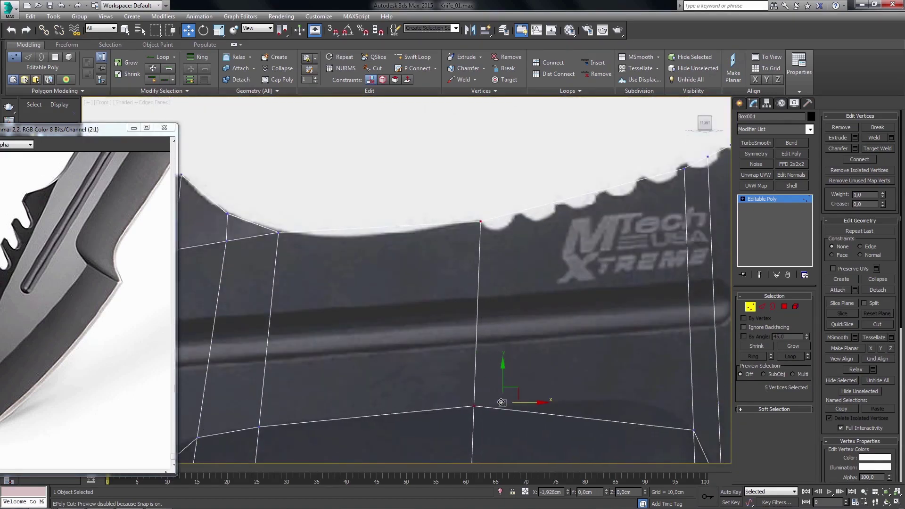
# - Slide a serrated-spine vertex left toward the tooth base
pyautogui.moveTo(573, 354)
pyautogui.mouseDown(button='middle')
pyautogui.moveTo(512, 368)
pyautogui.moveTo(520, 274)
pyautogui.moveTo(524, 282)
pyautogui.mouseUp(button='middle')
pyautogui.scroll(-5, 512, 368)
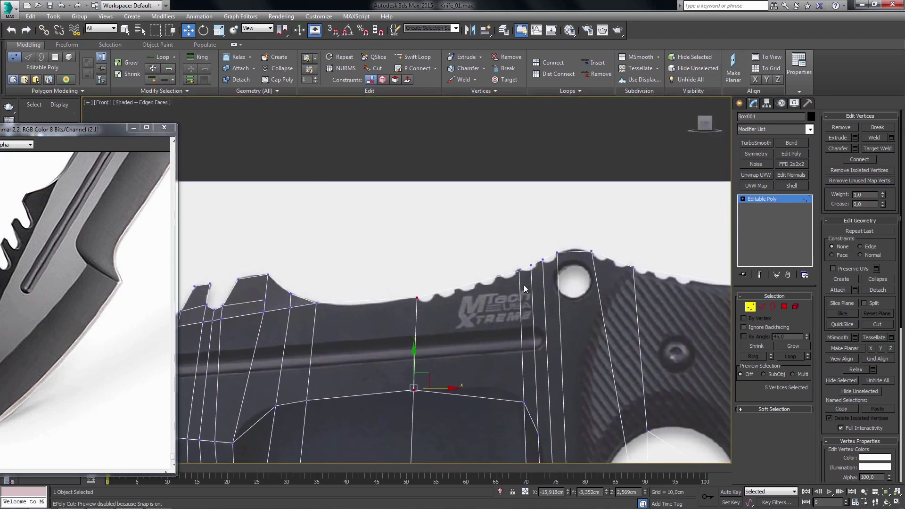
pyautogui.moveTo(531, 403); pyautogui.dragTo(528, 338, button='middle')
pyautogui.scroll(2, 520, 258)
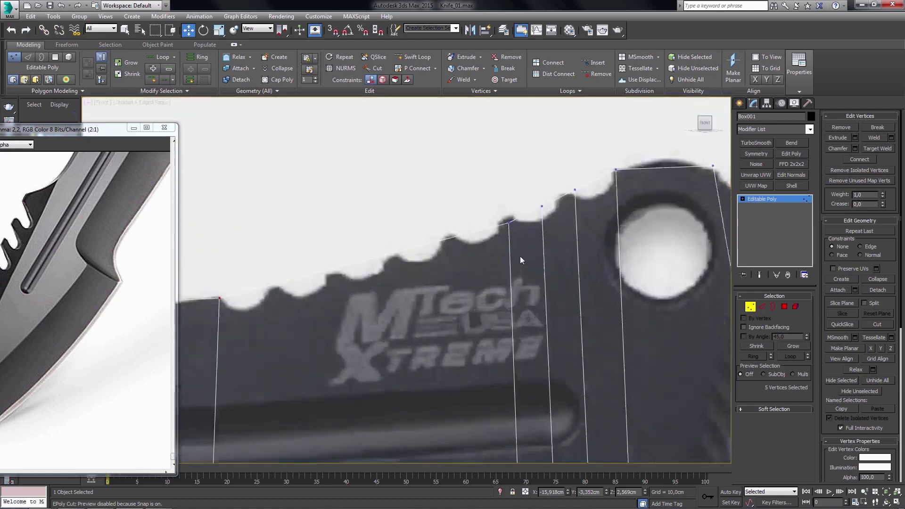
pyautogui.scroll(1, 516, 249)
pyautogui.scroll(2, 514, 250)
pyautogui.click(504, 255)
pyautogui.scroll(2, 509, 257)
pyautogui.moveTo(525, 255); pyautogui.dragTo(521, 255)
# - Raise the spine vertex slightly and nudge it left onto the large tooth's base
pyautogui.moveTo(519, 279)
pyautogui.mouseDown(button='middle')
pyautogui.moveTo(518, 329)
pyautogui.moveTo(503, 337)
pyautogui.moveTo(499, 256)
pyautogui.mouseUp(button='middle')
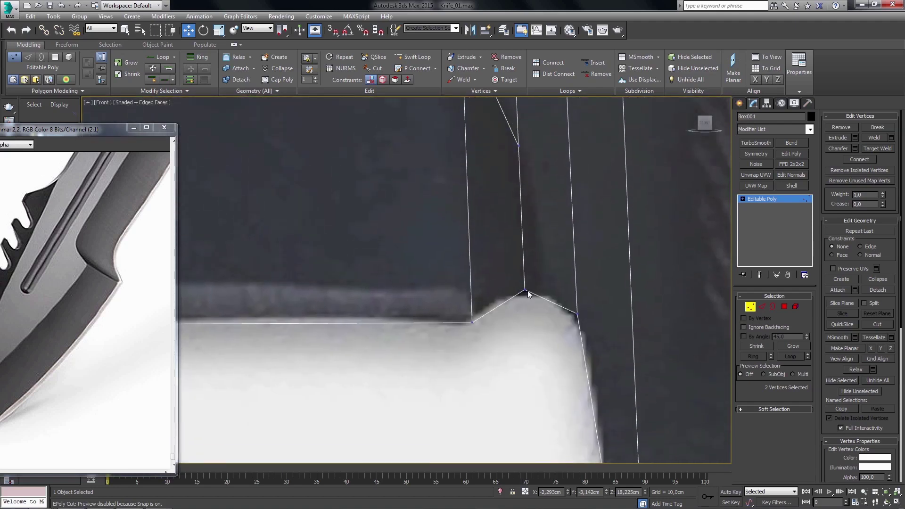
pyautogui.moveTo(513, 299); pyautogui.dragTo(521, 318, button='middle')
pyautogui.scroll(-2, 529, 352)
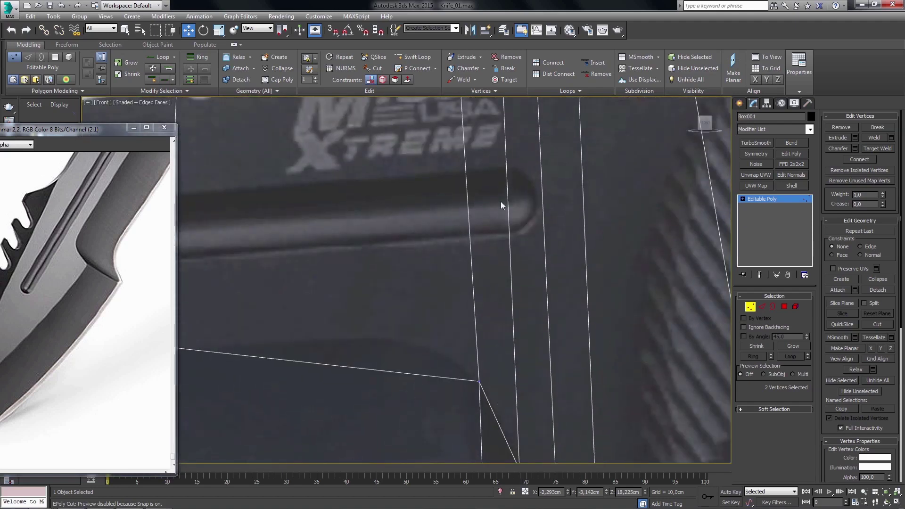
pyautogui.scroll(-3, 500, 201)
pyautogui.moveTo(498, 281); pyautogui.dragTo(525, 283, button='middle')
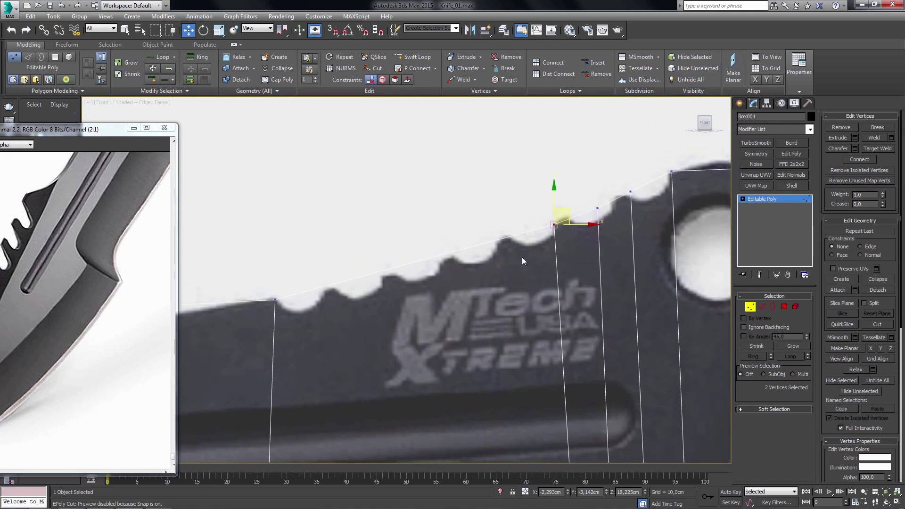
pyautogui.scroll(2, 564, 247)
pyautogui.moveTo(565, 239); pyautogui.dragTo(566, 234)
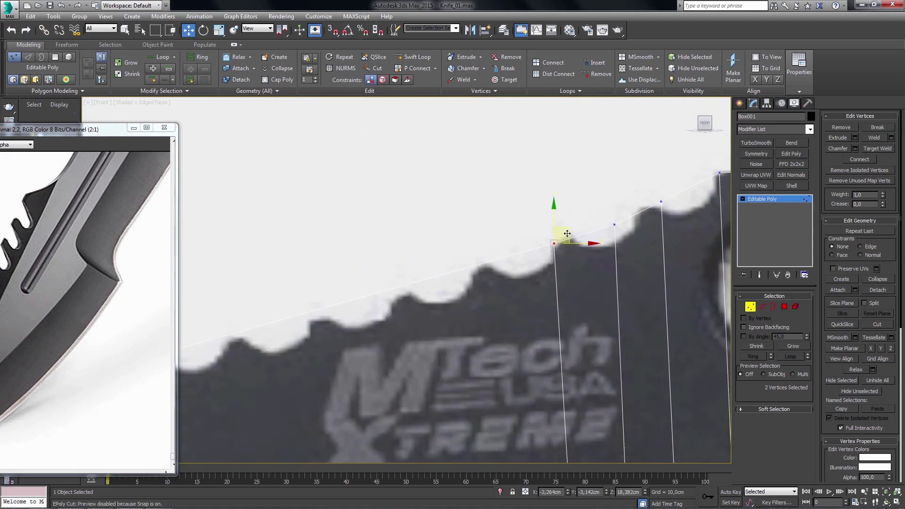
pyautogui.moveTo(620, 221); pyautogui.dragTo(592, 240, button='middle')
pyautogui.moveTo(603, 235); pyautogui.dragTo(595, 236)
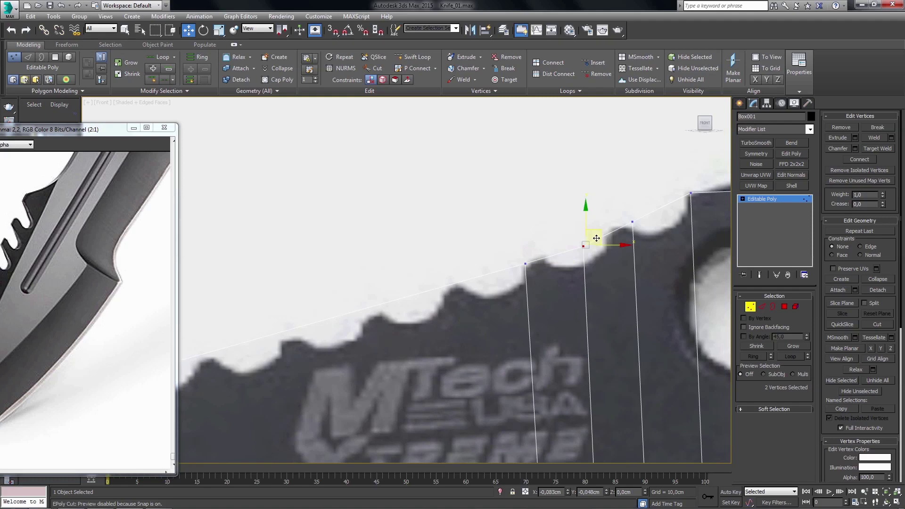
# - In Edge mode, select the short vertical edge at the guard
pyautogui.press('2')
pyautogui.click(583, 327)
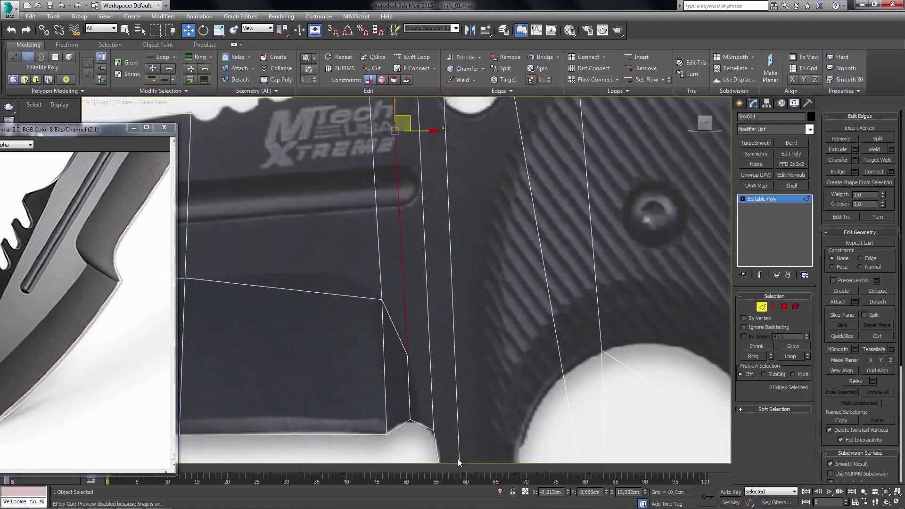
pyautogui.moveTo(580, 329); pyautogui.dragTo(458, 256, button='middle')
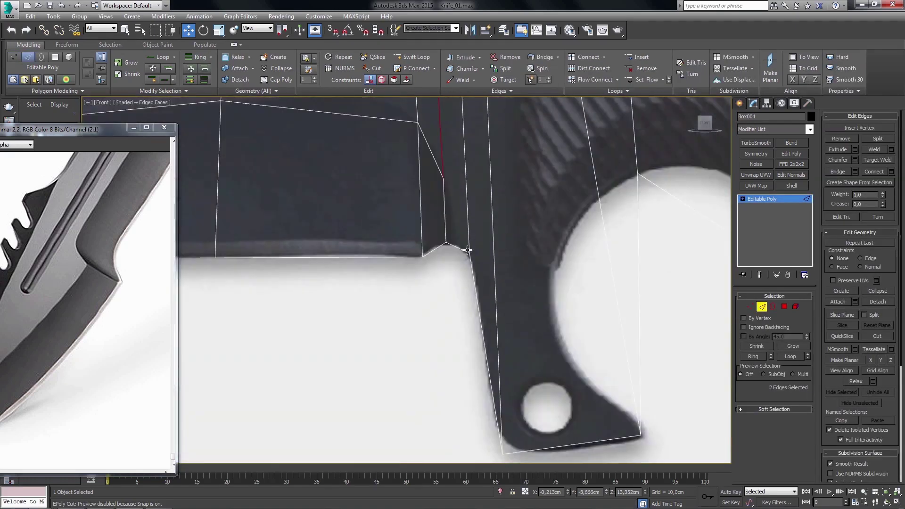
pyautogui.click(453, 254)
# - Add the neighbouring guard edges to the edge selection
pyautogui.keyDown('ctrl'); pyautogui.click(463, 285); pyautogui.keyUp('ctrl')
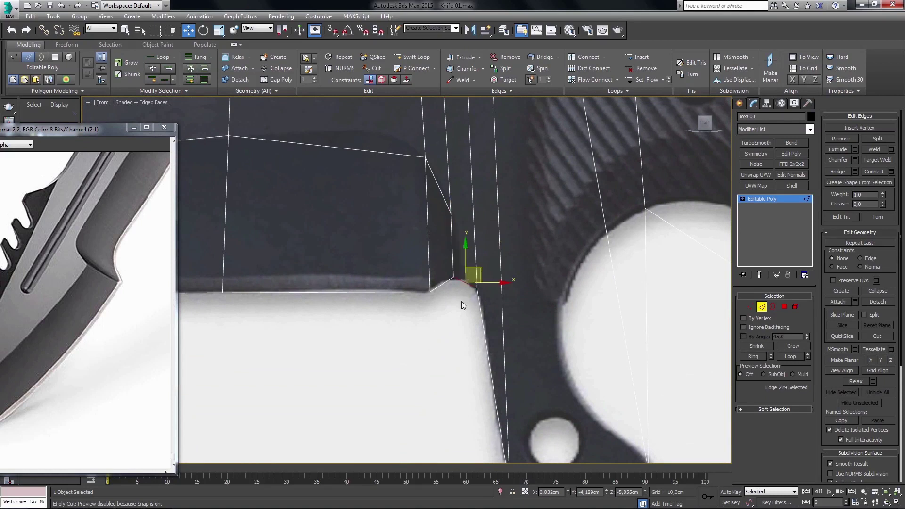
pyautogui.scroll(-4, 494, 290)
pyautogui.scroll(3, 505, 303)
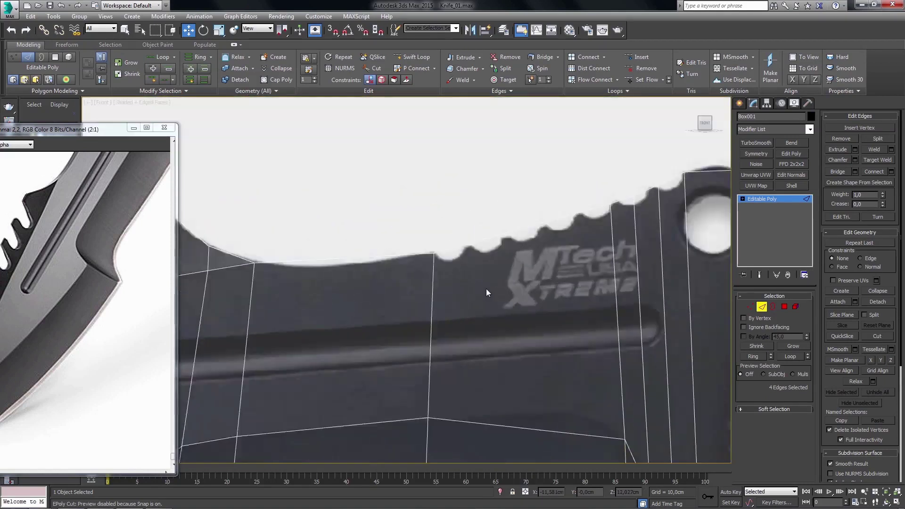
pyautogui.scroll(3, 487, 295)
pyautogui.press('q')
pyautogui.scroll(2, 525, 301)
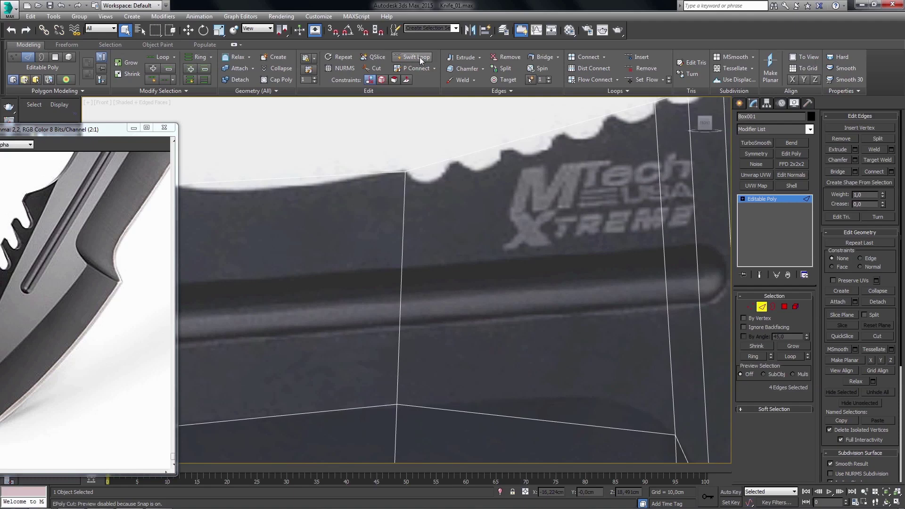
# - Insert vertical edge loops across the blade around the logo with Swift Loop
pyautogui.click(419, 58)
pyautogui.moveTo(452, 178); pyautogui.dragTo(450, 170, button='middle')
pyautogui.click(449, 168)
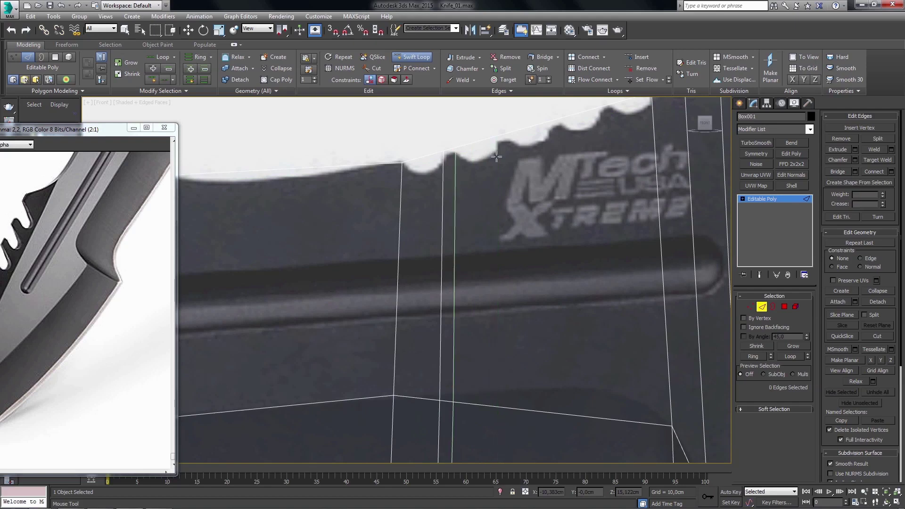
pyautogui.click(460, 175)
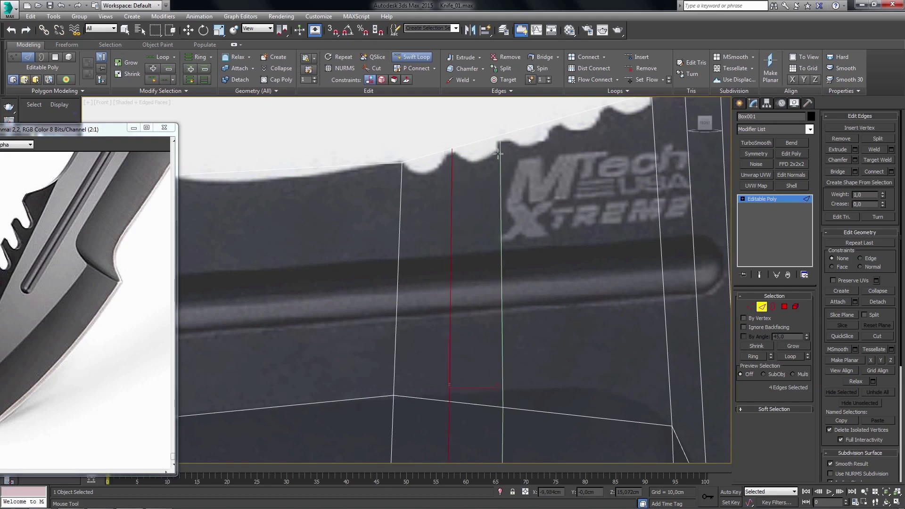
pyautogui.click(506, 141)
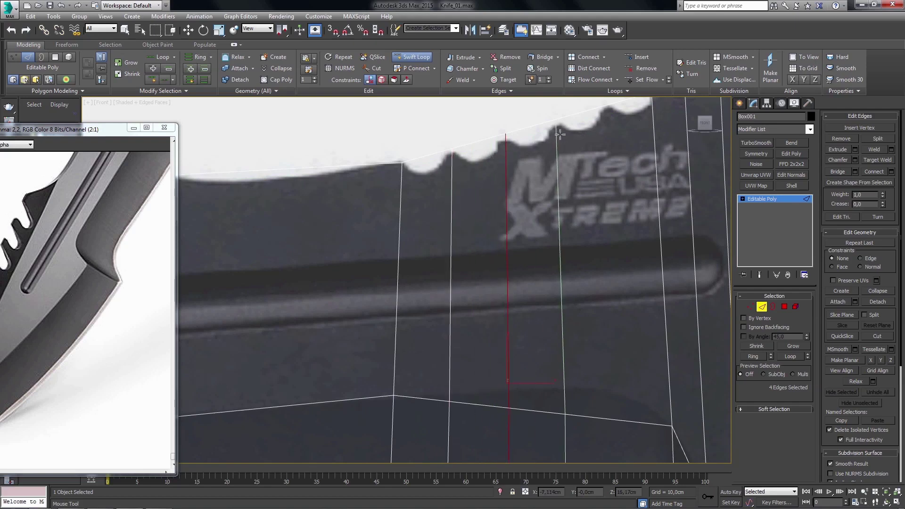
pyautogui.moveTo(559, 135); pyautogui.dragTo(508, 151, button='middle')
pyautogui.moveTo(574, 162)
pyautogui.mouseDown(button='middle')
pyautogui.moveTo(522, 178)
pyautogui.moveTo(482, 206)
pyautogui.mouseUp(button='middle')
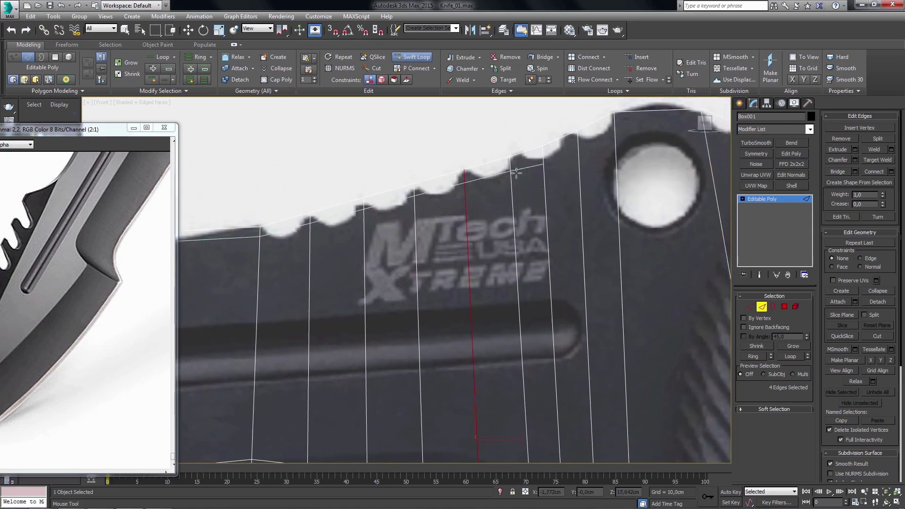
# - Pick an edge of the new loop and frame the serrated spine for vertex editing
pyautogui.press('w')
pyautogui.click(513, 220)
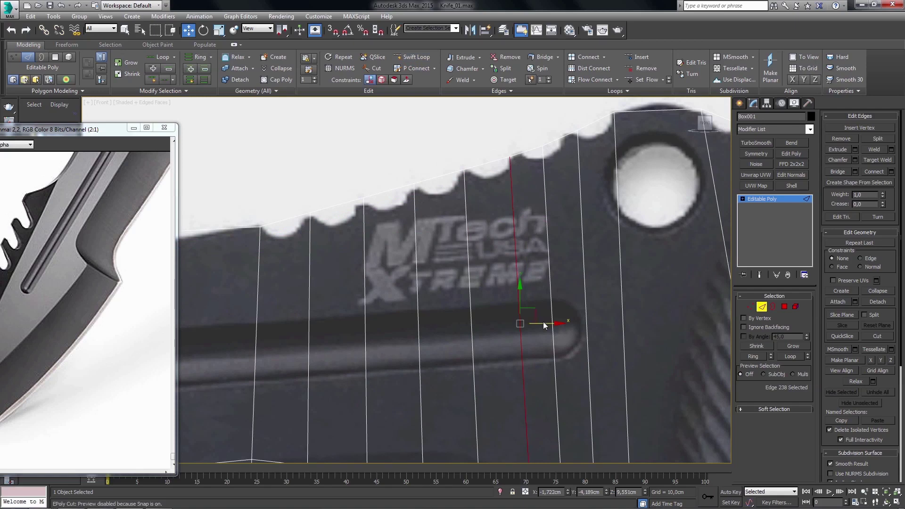
pyautogui.scroll(-2, 542, 321)
pyautogui.scroll(-2, 522, 264)
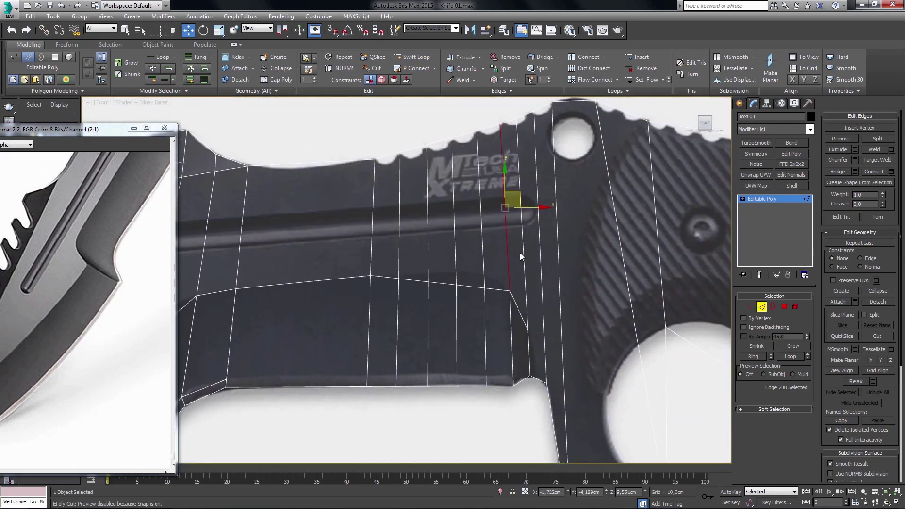
pyautogui.moveTo(513, 281); pyautogui.dragTo(512, 322, button='middle')
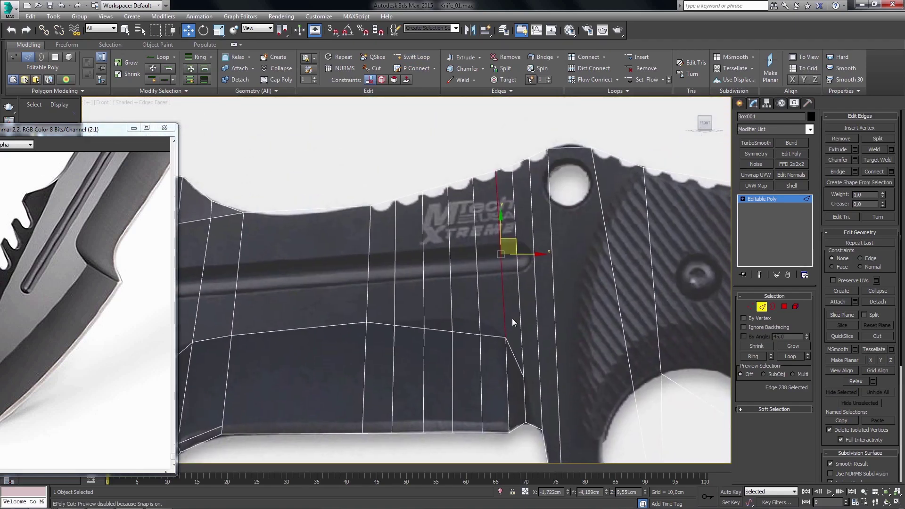
pyautogui.scroll(2, 513, 301)
pyautogui.moveTo(521, 280); pyautogui.dragTo(525, 301, button='middle')
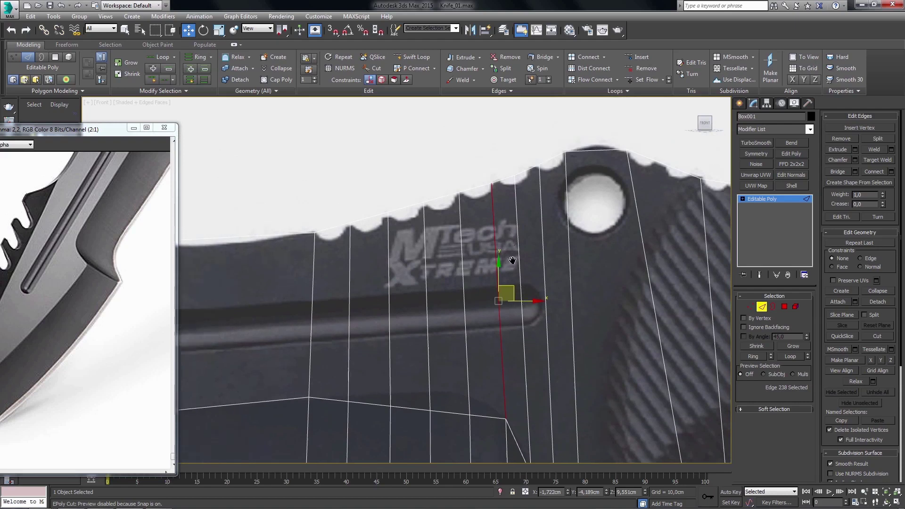
pyautogui.scroll(2, 499, 272)
pyautogui.press('1')
pyautogui.scroll(1, 499, 266)
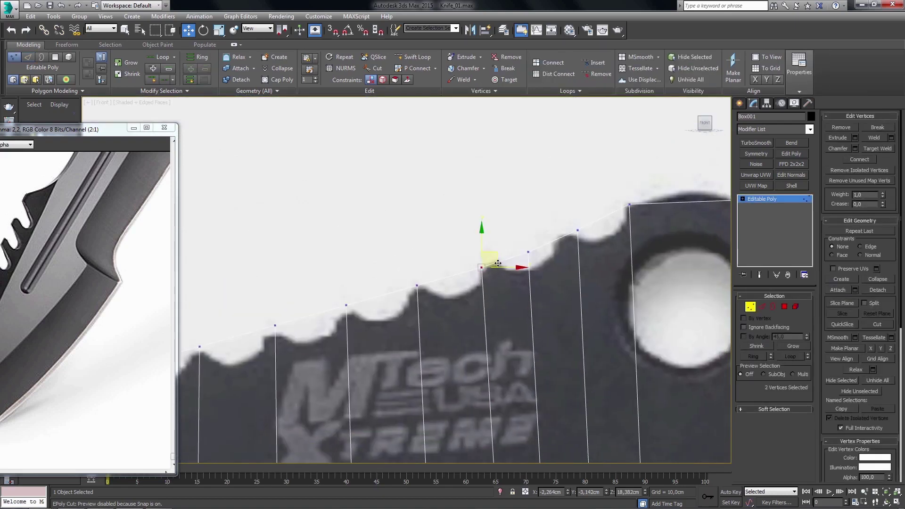
# - Slide the selected spine vertex right along its edge
pyautogui.moveTo(498, 262); pyautogui.dragTo(505, 263)
pyautogui.moveTo(534, 259); pyautogui.dragTo(516, 286, button='middle')
pyautogui.scroll(-2, 516, 286)
pyautogui.moveTo(504, 334)
pyautogui.mouseDown(button='middle')
pyautogui.moveTo(504, 264)
pyautogui.moveTo(492, 297)
pyautogui.mouseUp(button='middle')
pyautogui.scroll(-1, 509, 306)
pyautogui.scroll(-2, 494, 273)
pyautogui.scroll(-2, 497, 281)
pyautogui.scroll(1, 493, 301)
pyautogui.scroll(2, 491, 293)
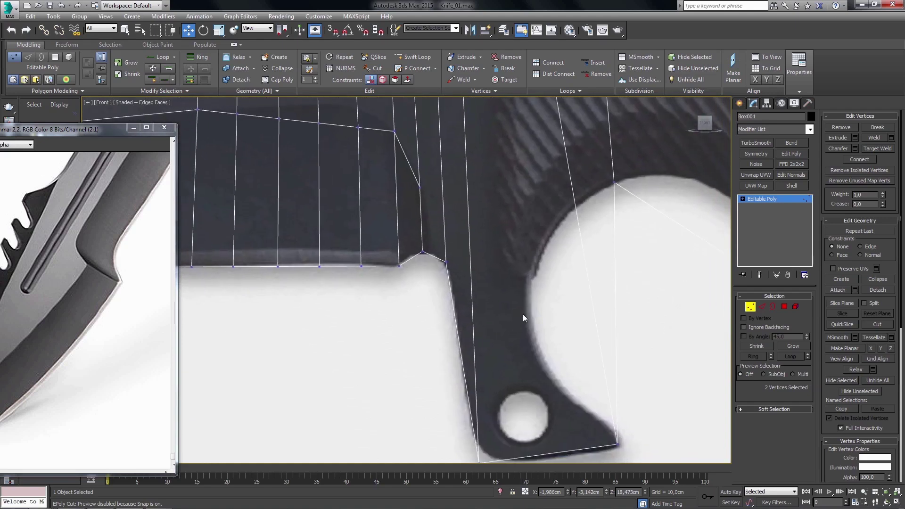
pyautogui.moveTo(448, 288)
pyautogui.mouseDown(button='middle')
pyautogui.moveTo(437, 287)
pyautogui.moveTo(430, 267)
pyautogui.mouseUp(button='middle')
# - Cut an edge from the notch vertex into the finger hole and move its new vertices
pyautogui.click(874, 324)
pyautogui.click(427, 266)
pyautogui.moveTo(603, 257)
pyautogui.mouseDown(button='middle')
pyautogui.moveTo(577, 261)
pyautogui.moveTo(549, 298)
pyautogui.mouseUp(button='middle')
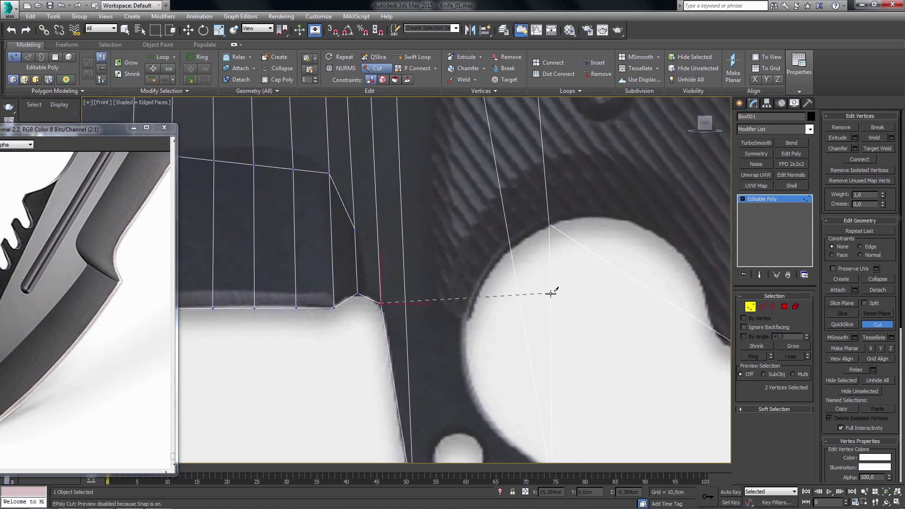
pyautogui.rightClick(542, 311)
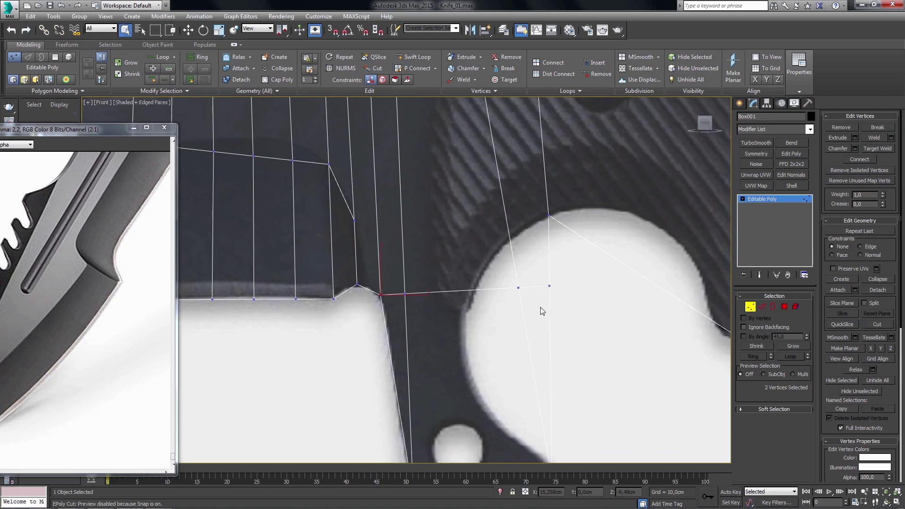
pyautogui.press('w')
pyautogui.moveTo(544, 288); pyautogui.dragTo(429, 293)
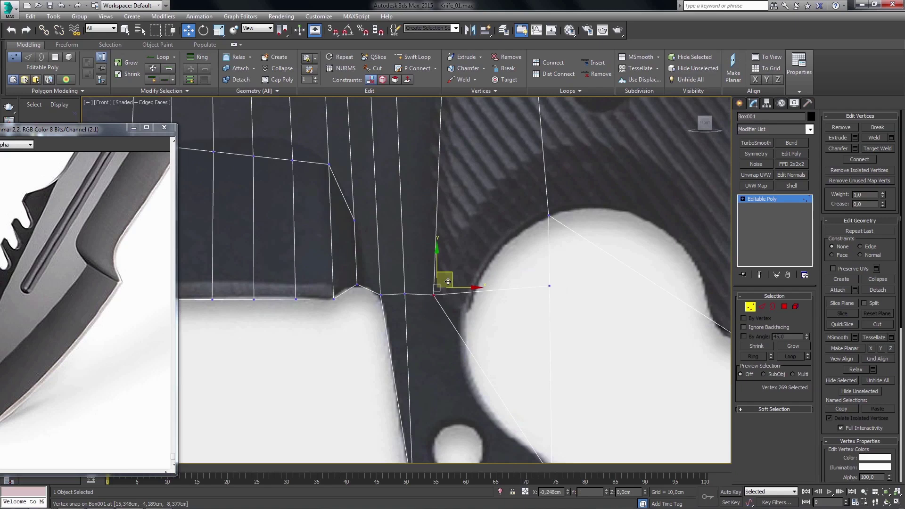
pyautogui.click(548, 285)
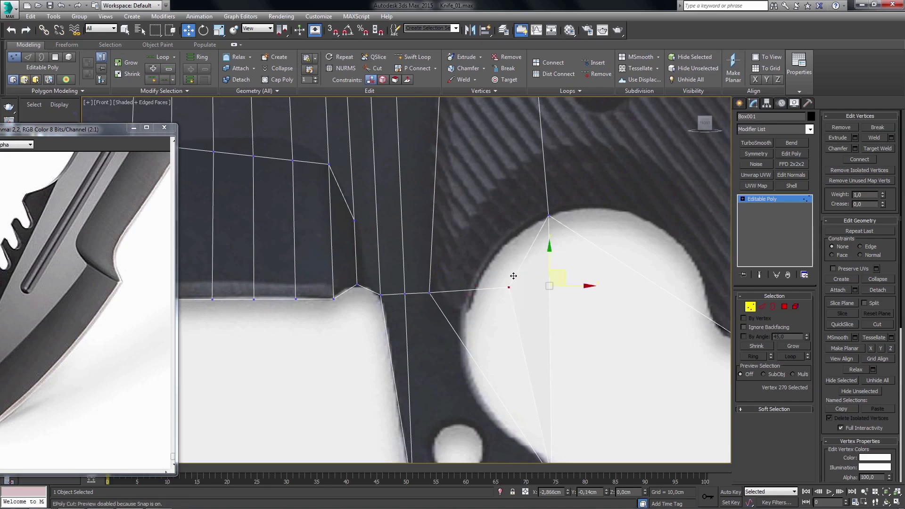
pyautogui.moveTo(513, 275); pyautogui.dragTo(543, 293)
pyautogui.hotkey('ctrl', 'z')
# - Frame the guard vertex in a maximized Perspective view and clear the selection
pyautogui.hotkey('alt', 'w')
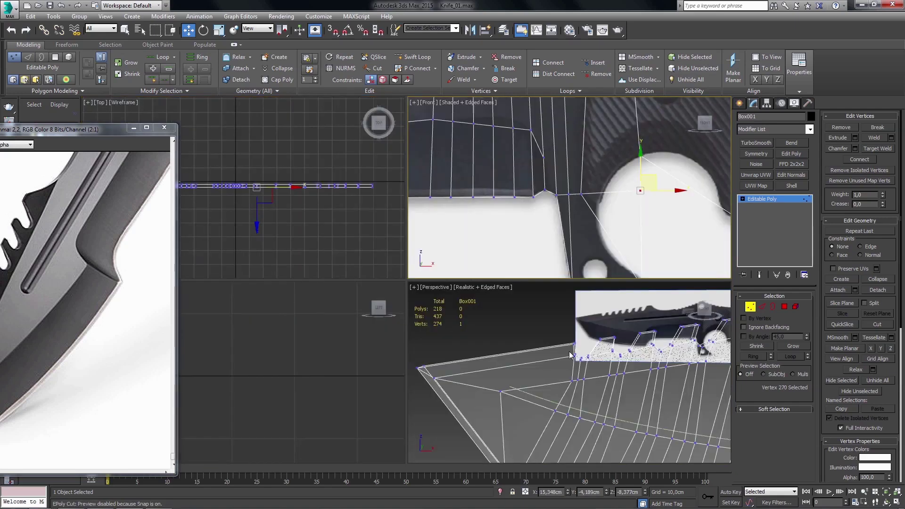
pyautogui.hotkey('alt', 'w')
pyautogui.press('z')
pyautogui.scroll(-2, 525, 386)
pyautogui.scroll(-2, 513, 385)
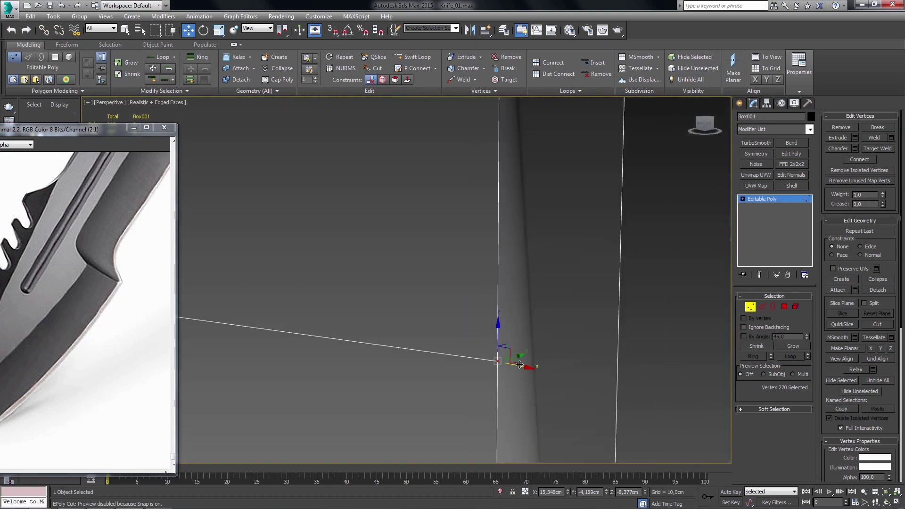
pyautogui.scroll(-3, 518, 364)
pyautogui.scroll(-1, 476, 349)
pyautogui.press('q')
pyautogui.click(530, 347)
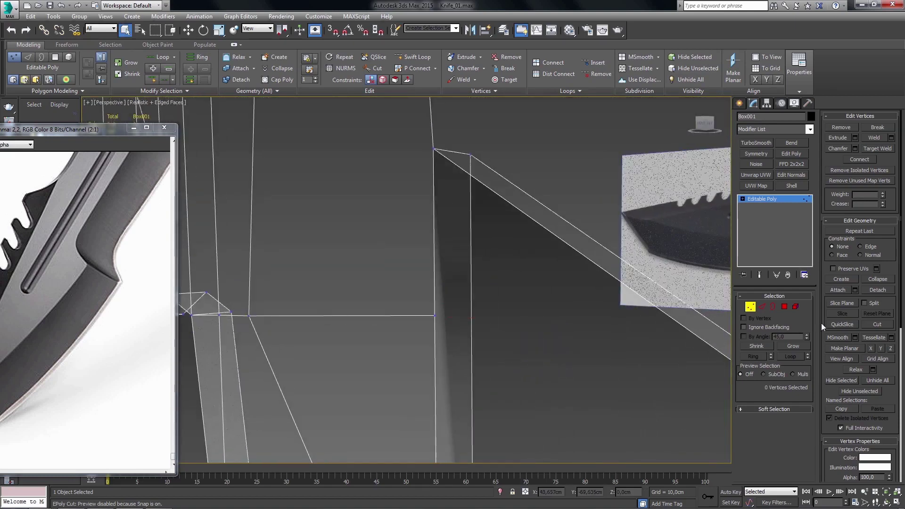
# - Cut an edge from the guard vertex to the adjacent edge and turn on vertex snapping
pyautogui.click(877, 324)
pyautogui.moveTo(447, 319); pyautogui.dragTo(443, 314, button='middle')
pyautogui.click(432, 310)
pyautogui.click(468, 378)
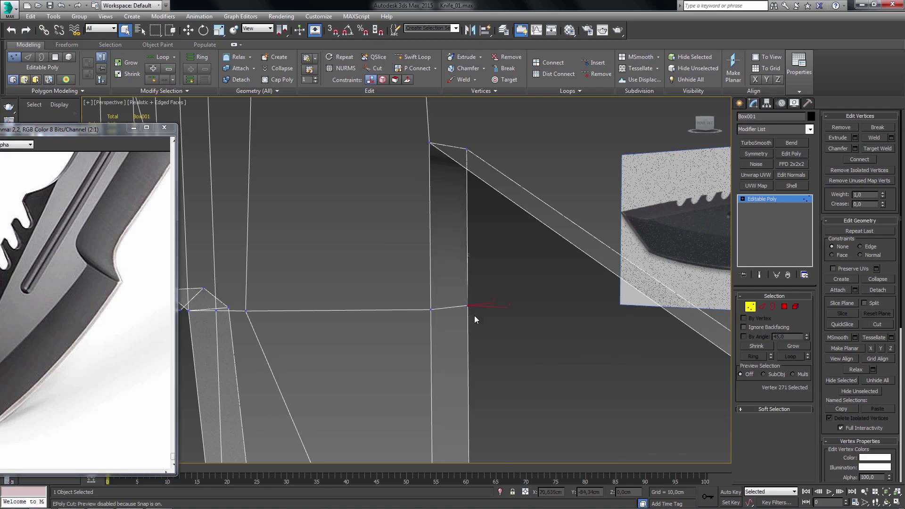
pyautogui.rightClick(474, 315)
pyautogui.press('s')
pyautogui.moveTo(473, 329); pyautogui.dragTo(463, 324, button='middle')
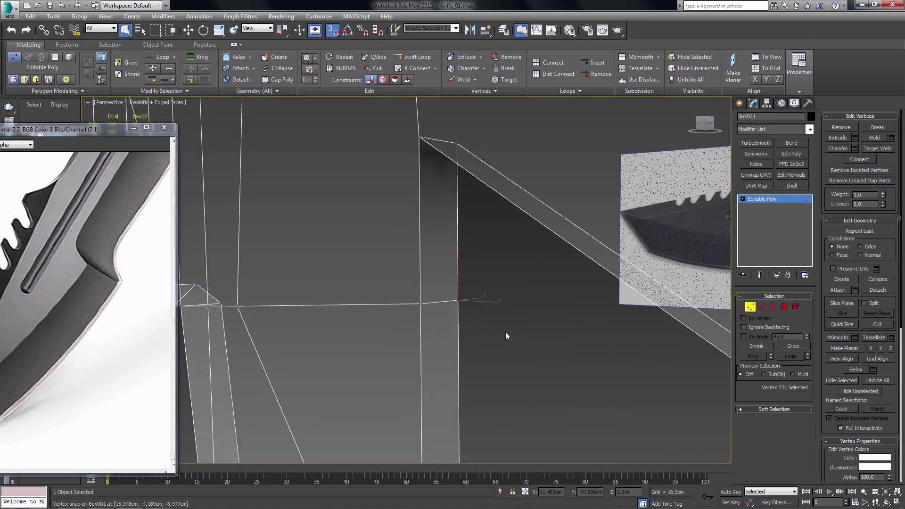
pyautogui.keyDown('ctrl'); pyautogui.click(420, 303); pyautogui.keyUp('ctrl')
# - In Front view, snap the new vertices so the edge runs vertical onto the finger-hole edge
pyautogui.hotkey('alt', 'w')
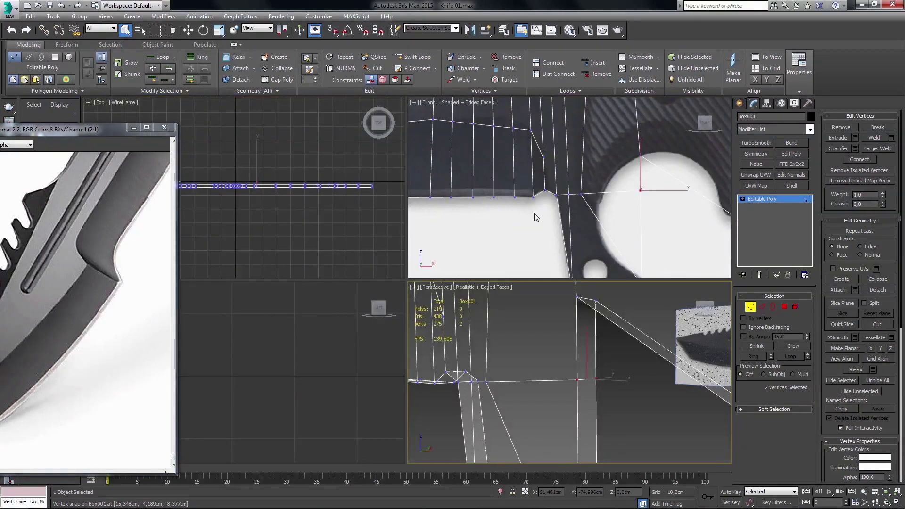
pyautogui.hotkey('alt', 'w')
pyautogui.scroll(-3, 518, 287)
pyautogui.press('w')
pyautogui.moveTo(496, 294); pyautogui.dragTo(510, 293)
pyautogui.hotkey('alt', 'c')
pyautogui.press('w')
pyautogui.hotkey('alt', 'w')
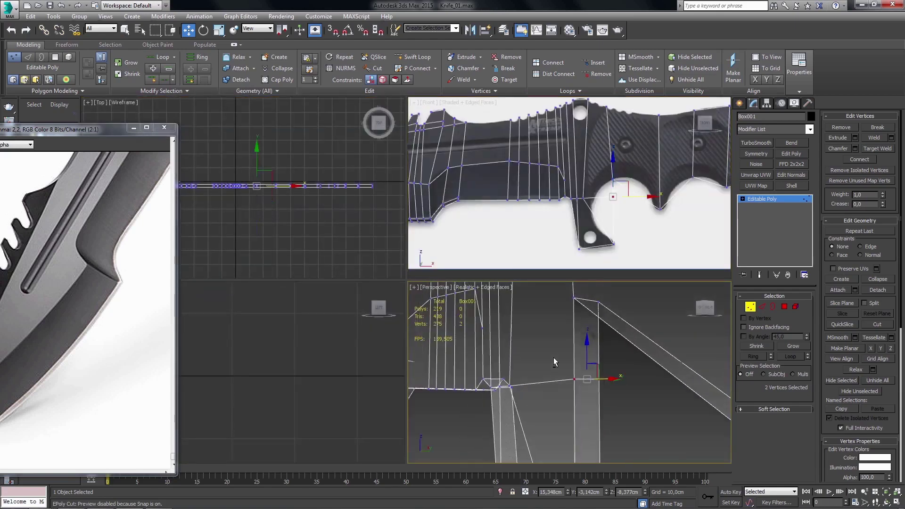
pyautogui.hotkey('alt', 'w')
pyautogui.scroll(2, 522, 295)
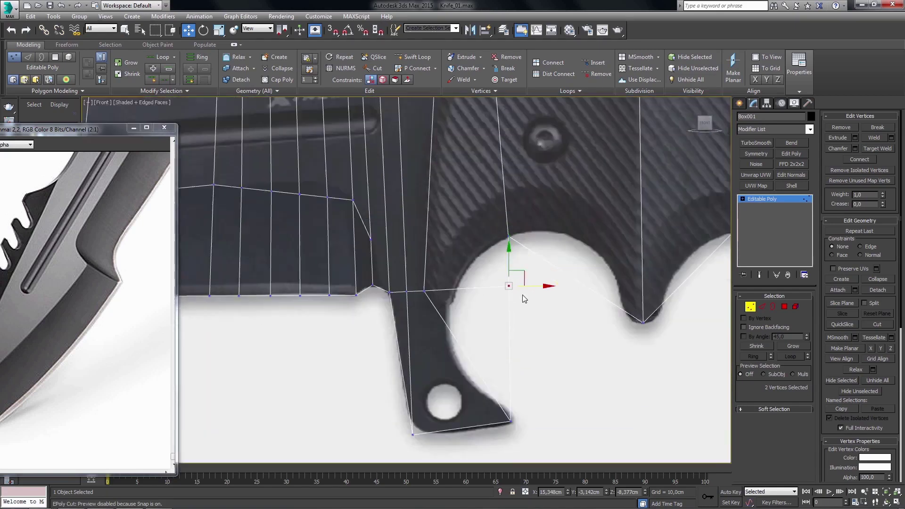
pyautogui.scroll(2, 522, 294)
pyautogui.moveTo(526, 287); pyautogui.dragTo(466, 279)
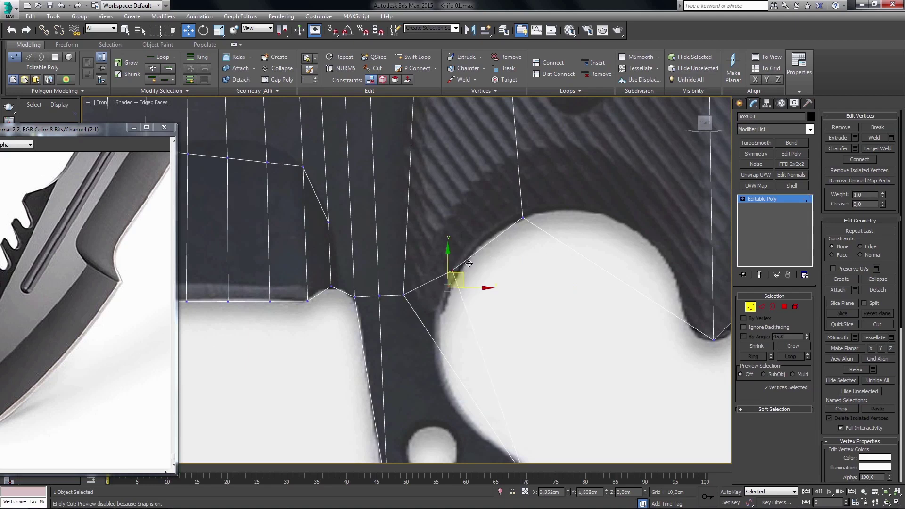
pyautogui.moveTo(473, 348); pyautogui.dragTo(481, 307, button='middle')
# - Select the guard strip's edges in Edge mode
pyautogui.press('2')
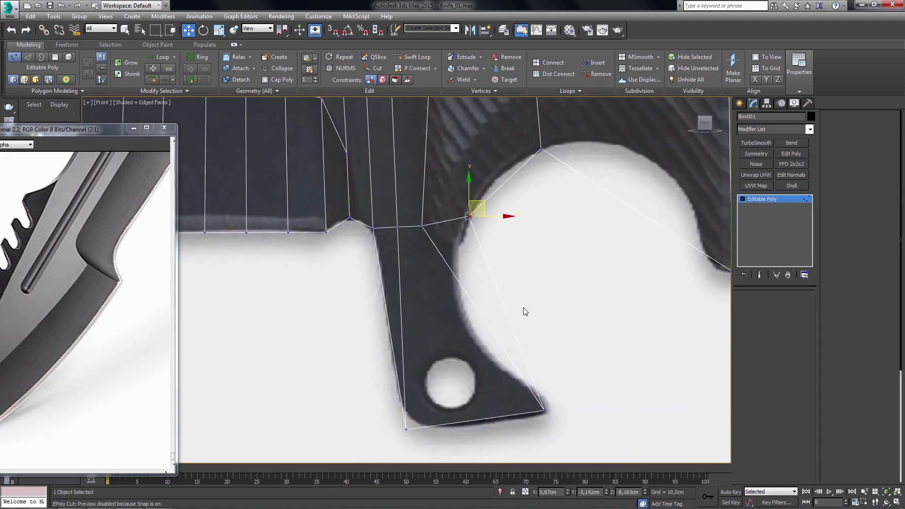
pyautogui.moveTo(525, 309); pyautogui.dragTo(437, 341)
pyautogui.hotkey('alt', 'w')
# - Select the two bottom end edges of the guard strip
pyautogui.moveTo(523, 388); pyautogui.dragTo(521, 354, button='middle')
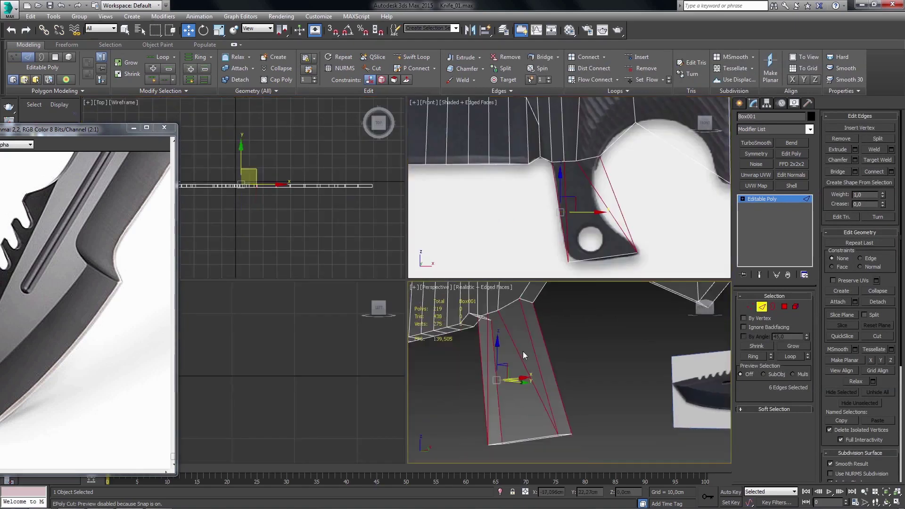
pyautogui.hotkey('alt', 'w')
pyautogui.scroll(3, 396, 300)
pyautogui.keyDown('alt'); pyautogui.moveTo(396, 300); pyautogui.dragTo(406, 279, button='middle'); pyautogui.keyUp('alt')
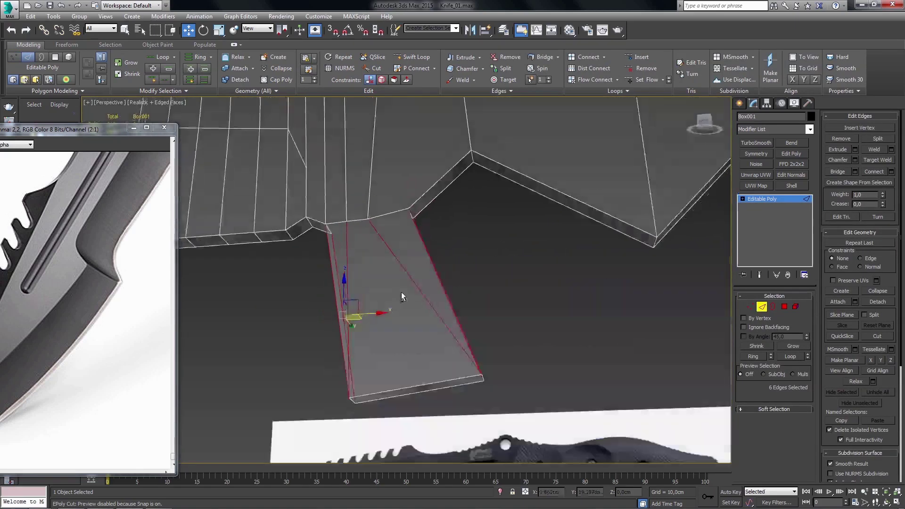
pyautogui.press('q')
pyautogui.click(348, 273)
pyautogui.rightClick(366, 297)
pyautogui.click(367, 295)
pyautogui.keyDown('alt'); pyautogui.moveTo(367, 296); pyautogui.dragTo(408, 332, button='middle'); pyautogui.keyUp('alt')
pyautogui.click(427, 395)
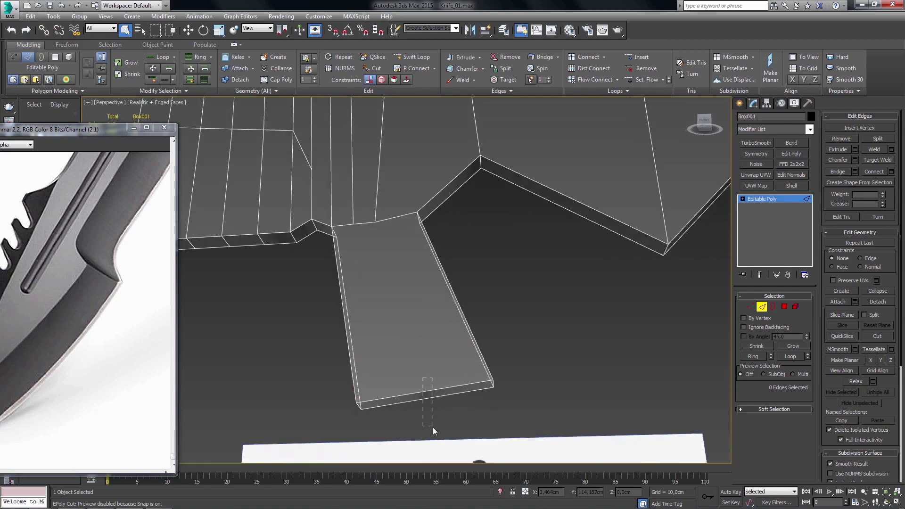
pyautogui.keyDown('alt'); pyautogui.moveTo(433, 427); pyautogui.dragTo(381, 409, button='middle'); pyautogui.keyUp('alt')
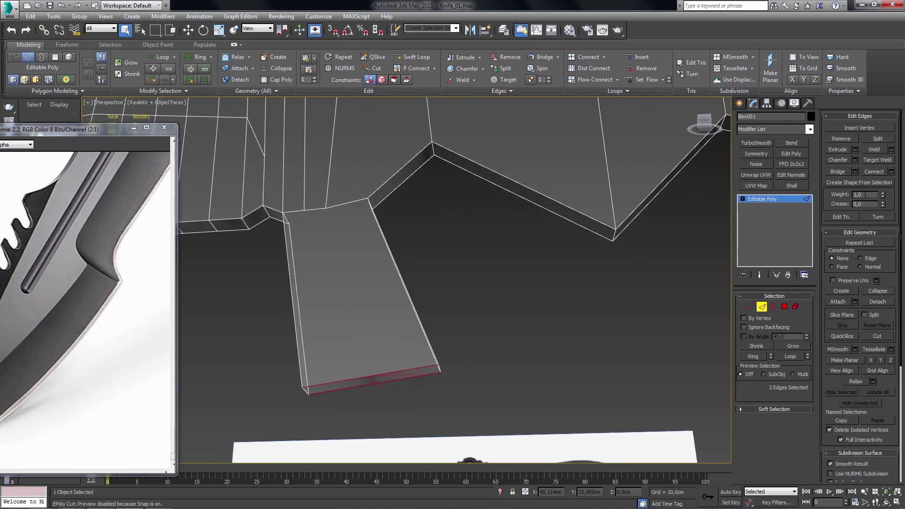
# - Connect the two edges with one segment and link two vertices with a new edge
pyautogui.click(890, 173)
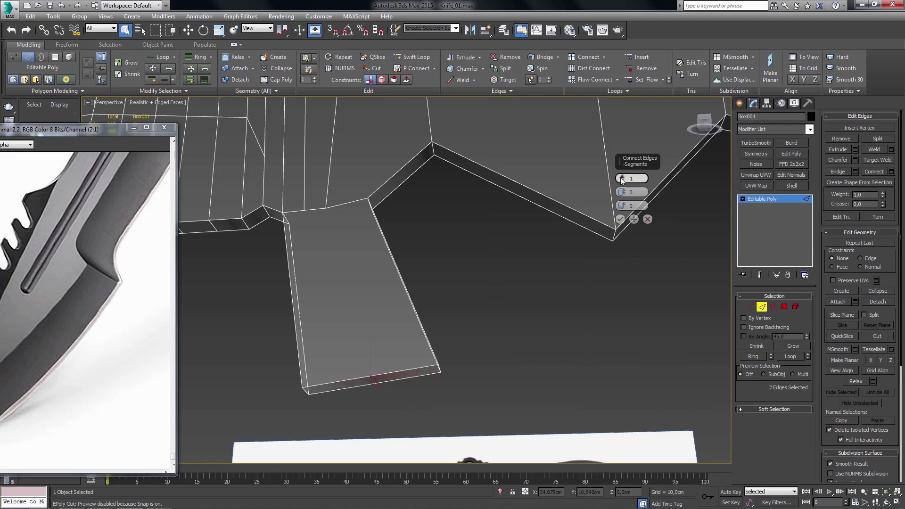
pyautogui.click(620, 218)
pyautogui.moveTo(405, 325); pyautogui.dragTo(414, 329, button='middle')
pyautogui.press('1')
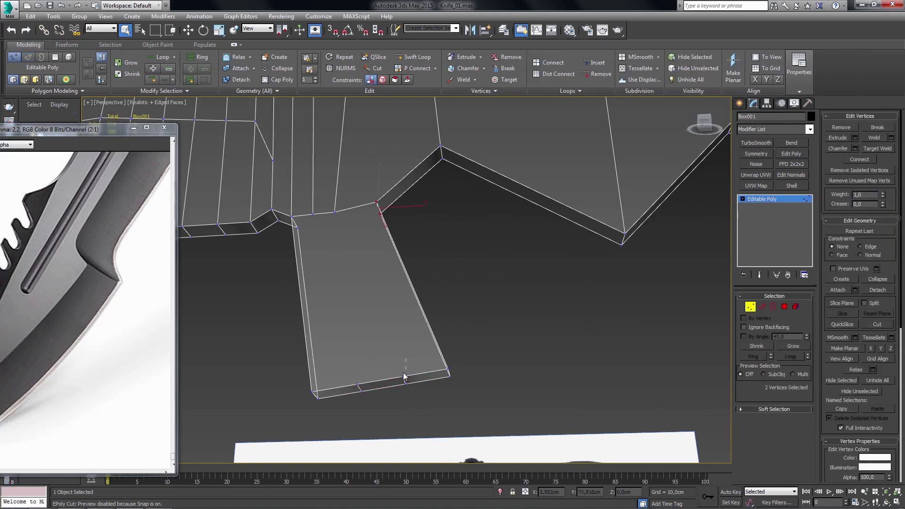
pyautogui.keyDown('ctrl'); pyautogui.click(331, 220); pyautogui.keyUp('ctrl')
pyautogui.click(860, 163)
pyautogui.moveTo(378, 220)
pyautogui.mouseDown(button='middle')
pyautogui.moveTo(397, 226)
pyautogui.moveTo(339, 211)
pyautogui.moveTo(378, 218)
pyautogui.mouseUp(button='middle')
pyautogui.click(326, 212)
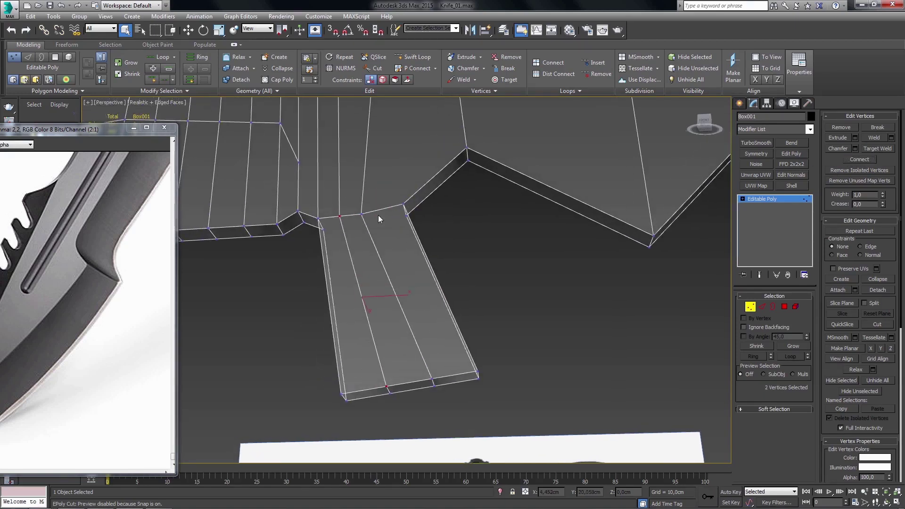
# - In Front view, move the handle-guard junction vertex onto the reference outline
pyautogui.hotkey('alt', 'w')
pyautogui.hotkey('alt', 'w')
pyautogui.scroll(3, 403, 257)
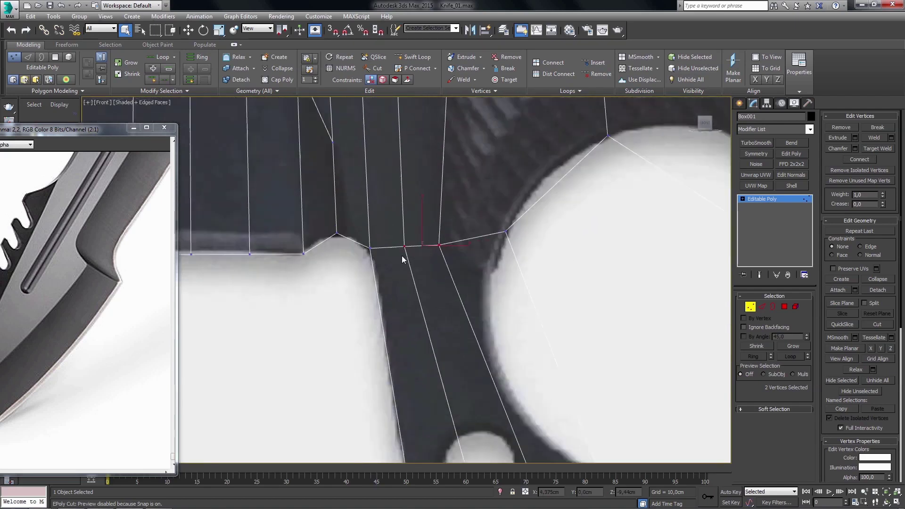
pyautogui.scroll(3, 456, 259)
pyautogui.press('w')
pyautogui.click(452, 255)
pyautogui.moveTo(464, 245); pyautogui.dragTo(499, 235)
pyautogui.moveTo(433, 239)
pyautogui.mouseDown()
pyautogui.moveTo(384, 276)
pyautogui.moveTo(421, 255)
pyautogui.mouseUp()
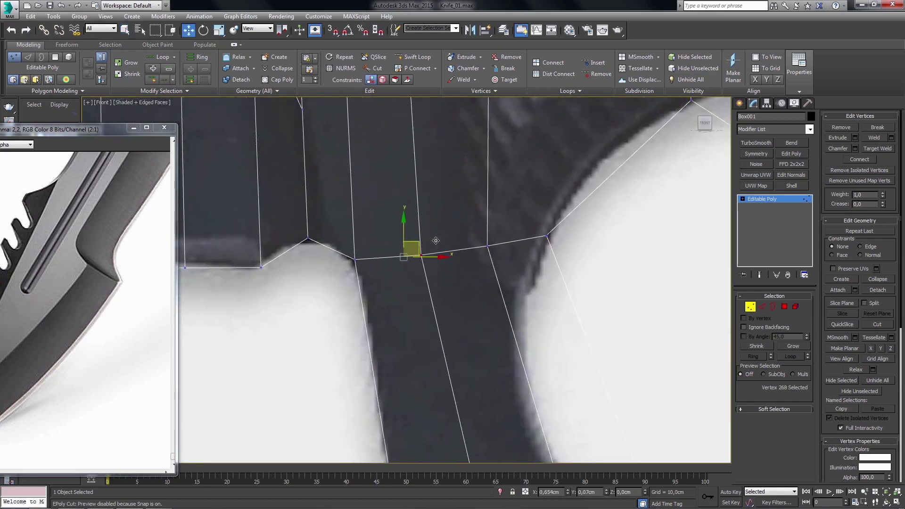
pyautogui.scroll(-5, 455, 326)
pyautogui.moveTo(465, 293); pyautogui.dragTo(459, 351, button='middle')
# - Select the handle edges and Swift Loop a new edge loop across the pommel hole
pyautogui.press('2')
pyautogui.moveTo(579, 298); pyautogui.dragTo(377, 318)
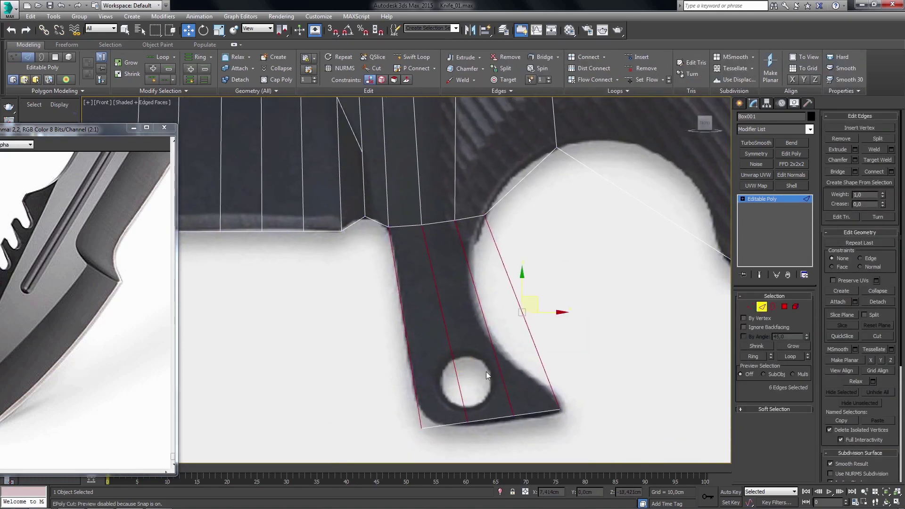
pyautogui.moveTo(540, 387)
pyautogui.mouseDown(button='middle')
pyautogui.moveTo(452, 413)
pyautogui.moveTo(448, 402)
pyautogui.mouseUp(button='middle')
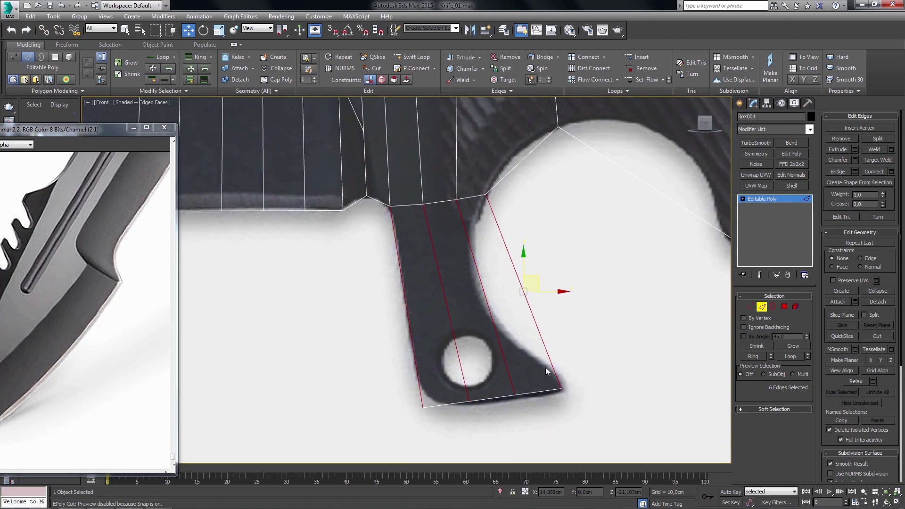
pyautogui.moveTo(545, 367); pyautogui.dragTo(539, 363, button='middle')
pyautogui.click(414, 54)
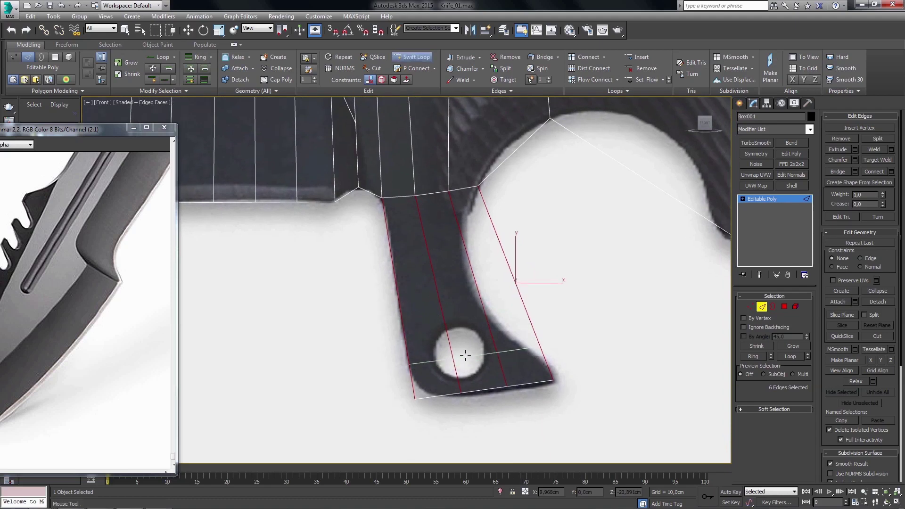
pyautogui.click(464, 353)
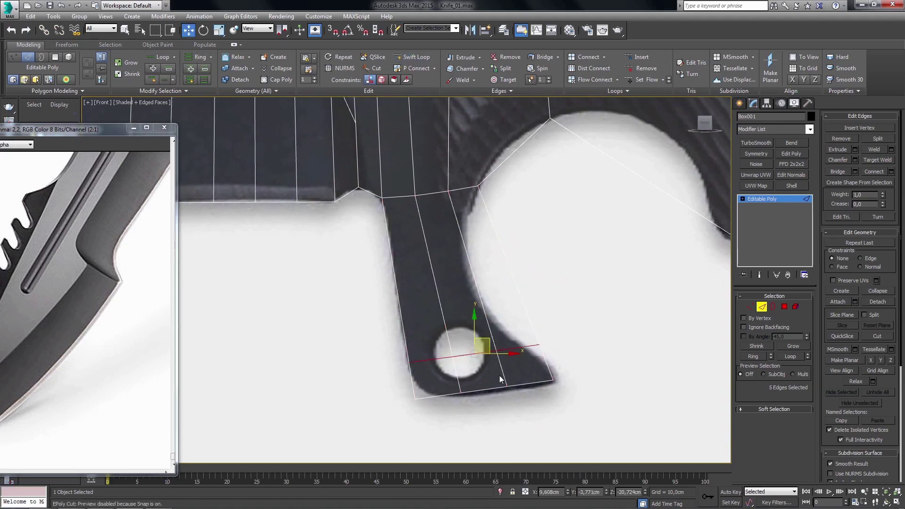
# - Move the two bottom corner vertices onto the pommel outline
pyautogui.press('1')
pyautogui.press('w')
pyautogui.moveTo(438, 384); pyautogui.dragTo(392, 418)
pyautogui.moveTo(392, 418); pyautogui.dragTo(394, 423, button='middle')
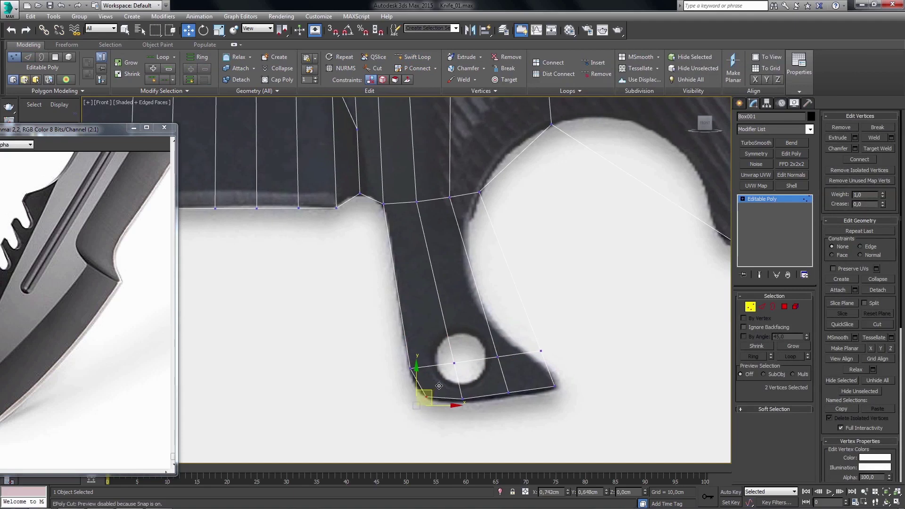
pyautogui.moveTo(439, 386)
pyautogui.mouseDown()
pyautogui.moveTo(475, 406)
pyautogui.moveTo(458, 414)
pyautogui.mouseUp()
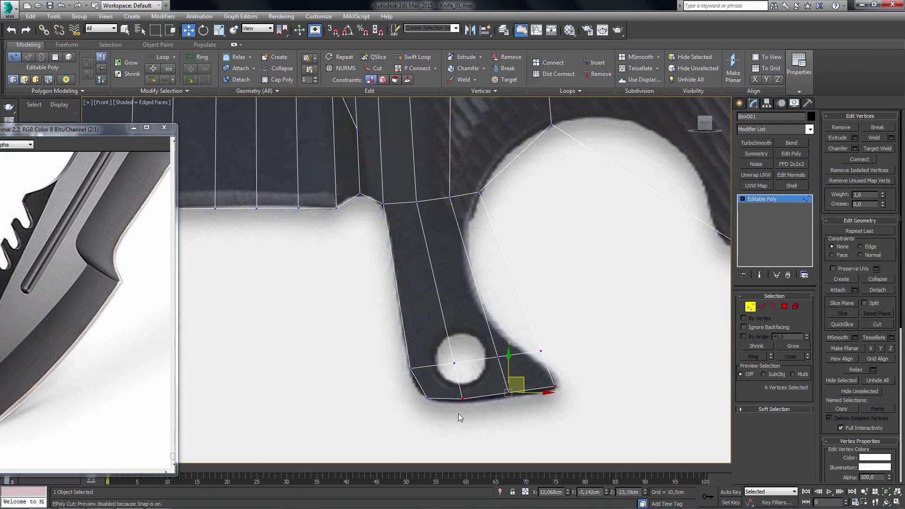
# - Lower the pommel vertex rows slightly and shift the new loop's outer vertex onto the outline
pyautogui.moveTo(458, 413); pyautogui.dragTo(456, 420, button='middle')
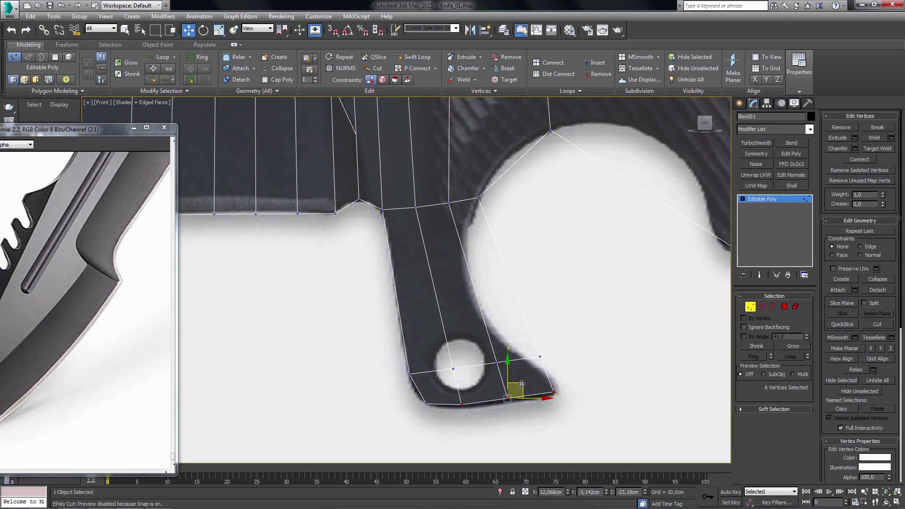
pyautogui.moveTo(521, 396); pyautogui.dragTo(525, 402, button='middle')
pyautogui.moveTo(551, 355); pyautogui.dragTo(403, 425)
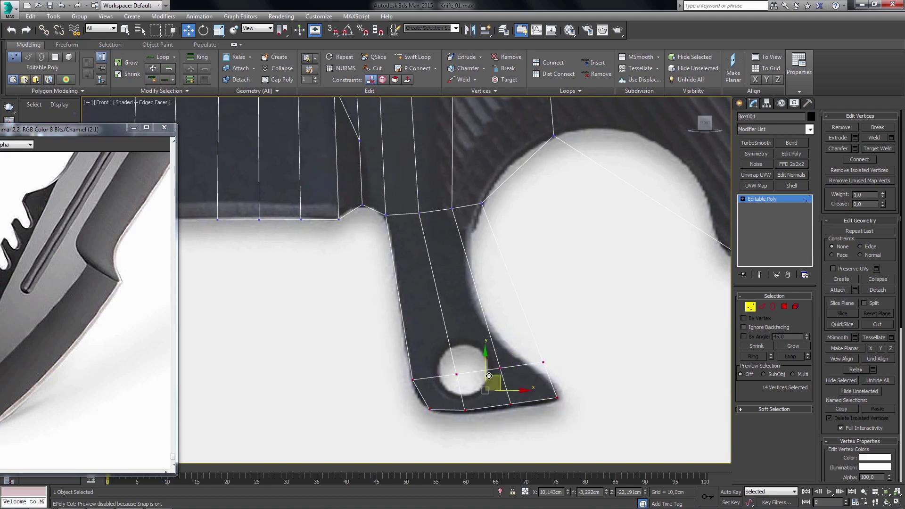
pyautogui.moveTo(498, 377); pyautogui.dragTo(499, 380)
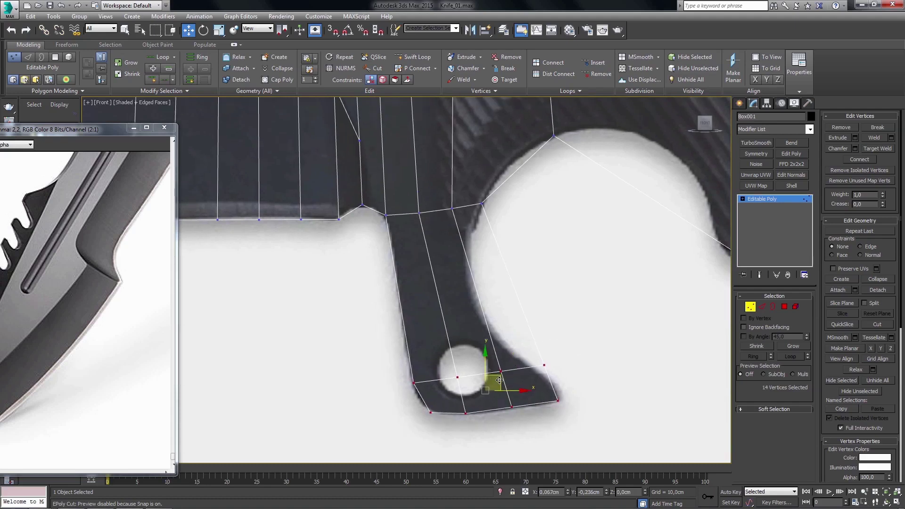
pyautogui.moveTo(499, 379); pyautogui.dragTo(491, 377, button='middle')
pyautogui.click(536, 362)
pyautogui.moveTo(550, 350); pyautogui.dragTo(534, 354)
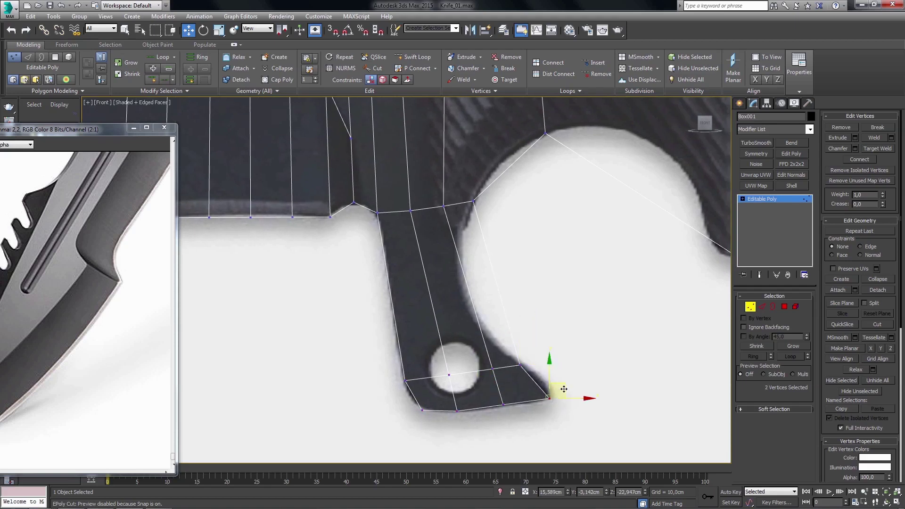
# - Select the grip edge ring and Connect two new edge loops across it
pyautogui.moveTo(501, 314); pyautogui.dragTo(509, 317, button='middle')
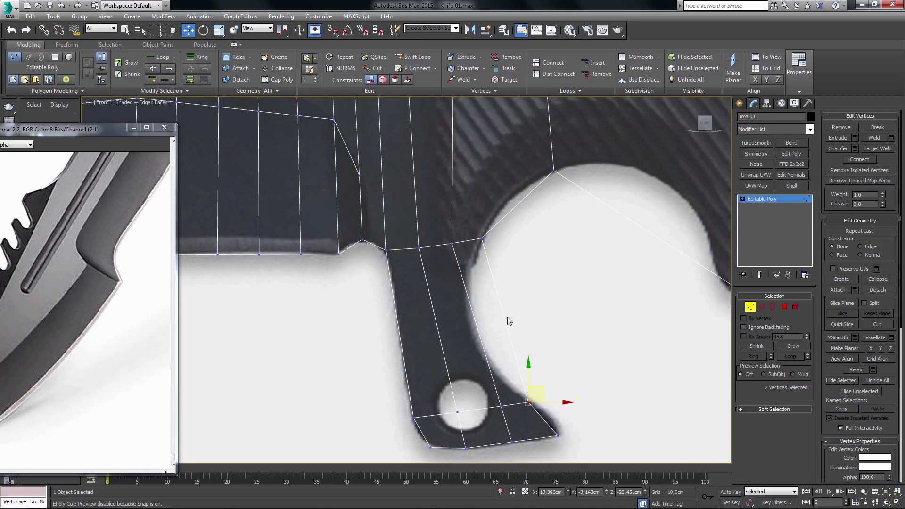
pyautogui.press('2')
pyautogui.keyDown('shift'); pyautogui.click(389, 346); pyautogui.keyUp('shift')
pyautogui.moveTo(390, 346); pyautogui.dragTo(377, 347, button='middle')
pyautogui.click(432, 57)
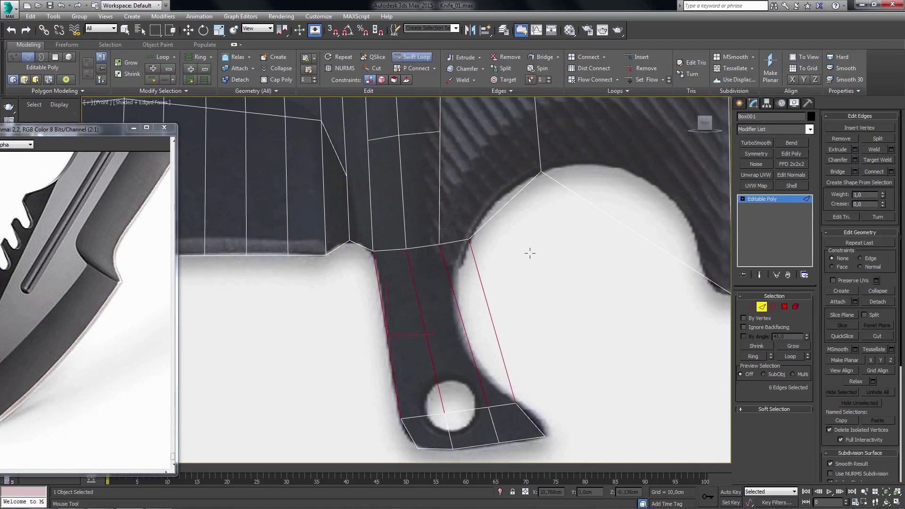
pyautogui.rightClick(467, 311)
pyautogui.click(891, 172)
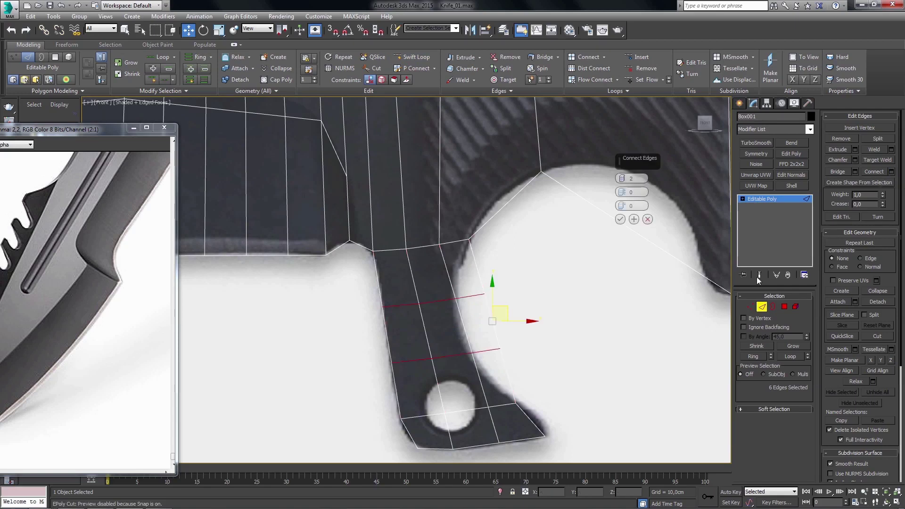
pyautogui.click(624, 223)
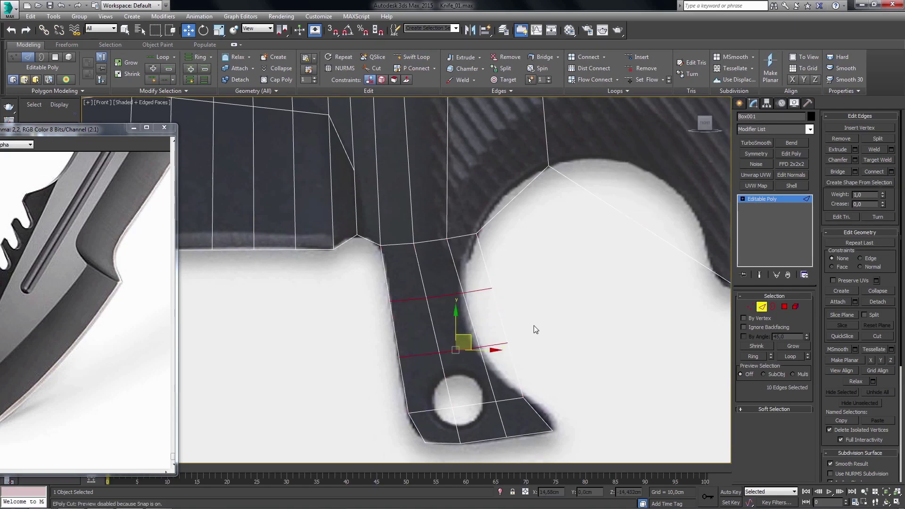
# - Move the outer grip vertices right onto the outline, undoing trial moves of the lower loop
pyautogui.press('1')
pyautogui.moveTo(530, 329)
pyautogui.mouseDown()
pyautogui.moveTo(493, 359)
pyautogui.moveTo(514, 330)
pyautogui.moveTo(493, 333)
pyautogui.moveTo(516, 330)
pyautogui.mouseUp()
pyautogui.click(551, 372)
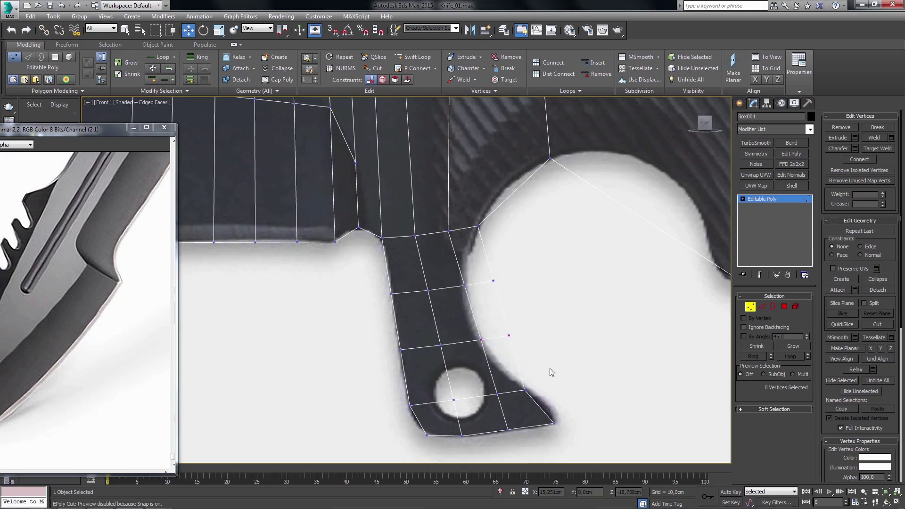
pyautogui.scroll(2, 494, 347)
pyautogui.scroll(2, 494, 349)
pyautogui.click(496, 358)
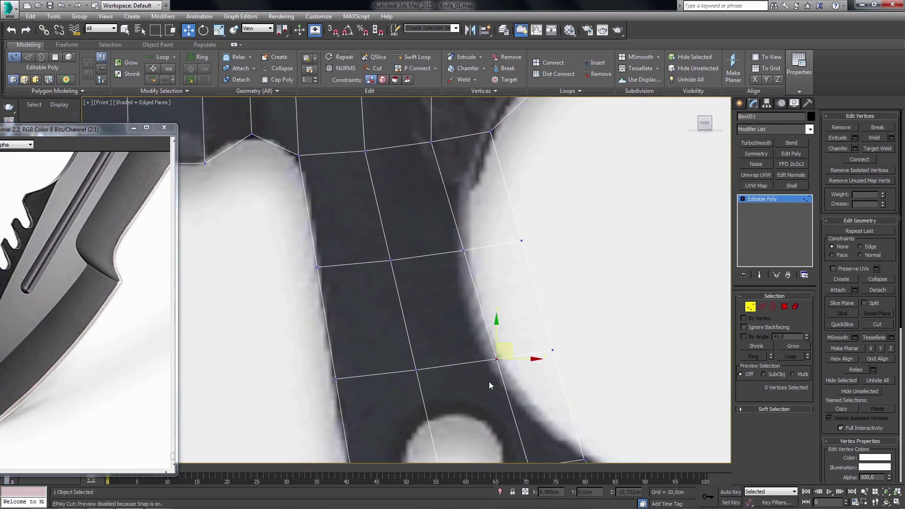
pyautogui.moveTo(510, 348); pyautogui.dragTo(450, 363)
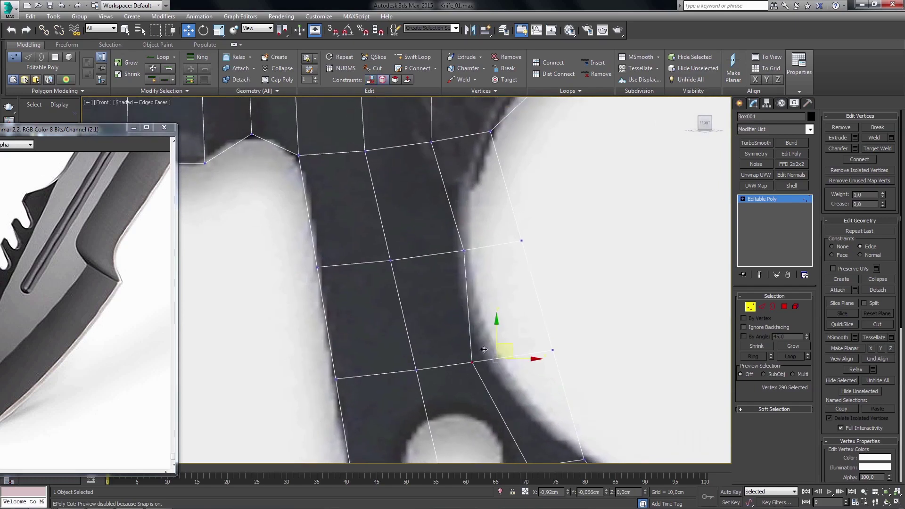
pyautogui.hotkey('ctrl', 'z')
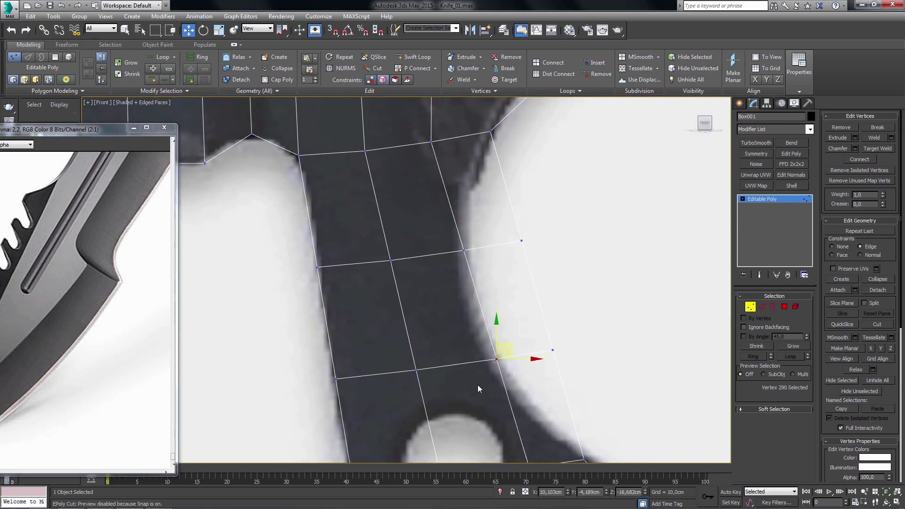
pyautogui.moveTo(471, 358)
pyautogui.mouseDown()
pyautogui.moveTo(431, 361)
pyautogui.moveTo(445, 360)
pyautogui.mouseUp()
pyautogui.hotkey('ctrl', 'z')
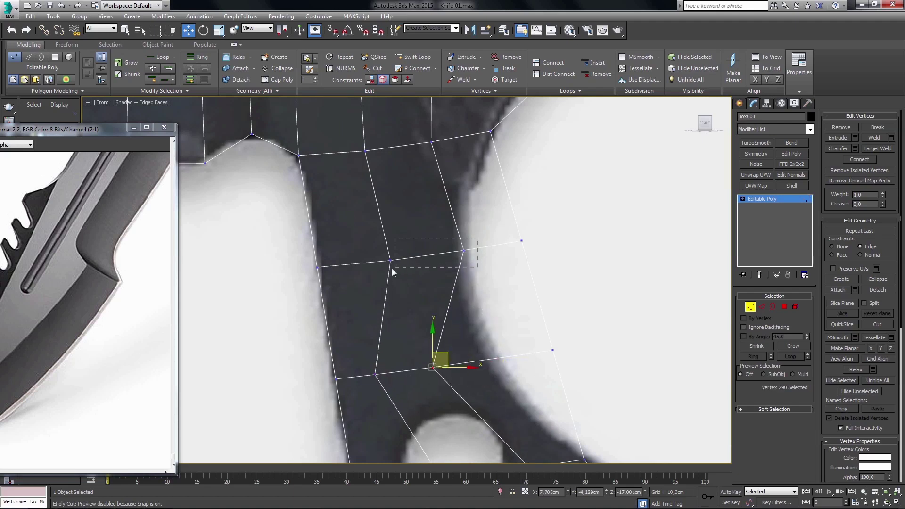
# - Slide the upper grip loop vertices left and fit the outer vertices to the finger groove curve
pyautogui.moveTo(392, 268); pyautogui.dragTo(391, 268)
pyautogui.moveTo(467, 252); pyautogui.dragTo(427, 249)
pyautogui.click(431, 257)
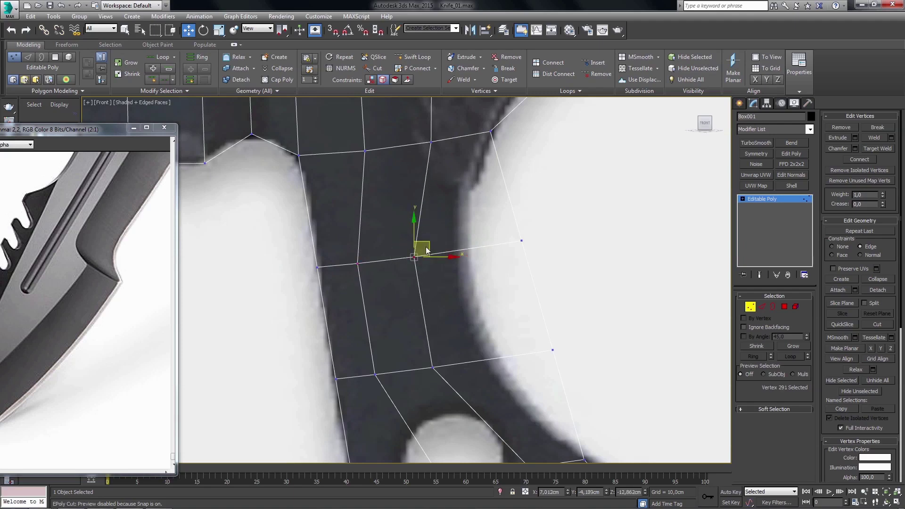
pyautogui.click(514, 247)
pyautogui.moveTo(530, 233); pyautogui.dragTo(480, 239)
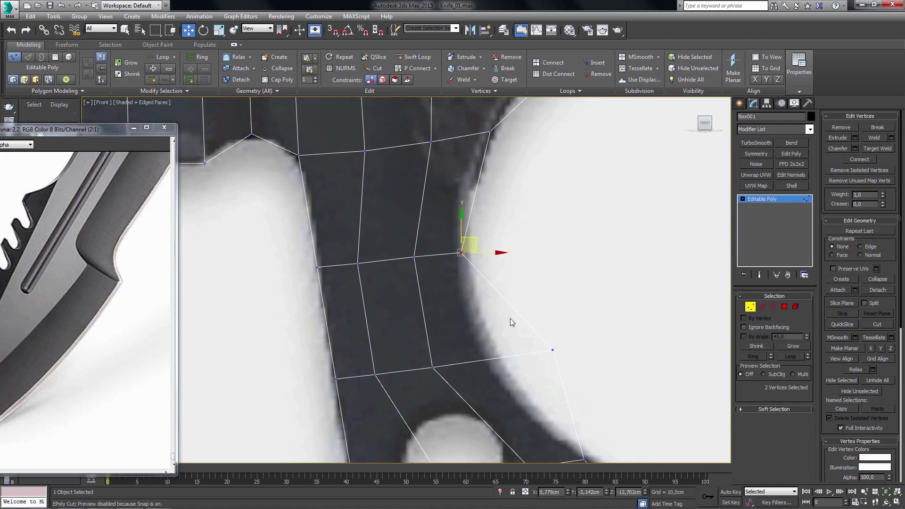
pyautogui.moveTo(509, 318); pyautogui.dragTo(500, 302, button='middle')
pyautogui.moveTo(546, 306); pyautogui.dragTo(516, 365)
pyautogui.moveTo(553, 321); pyautogui.dragTo(498, 330)
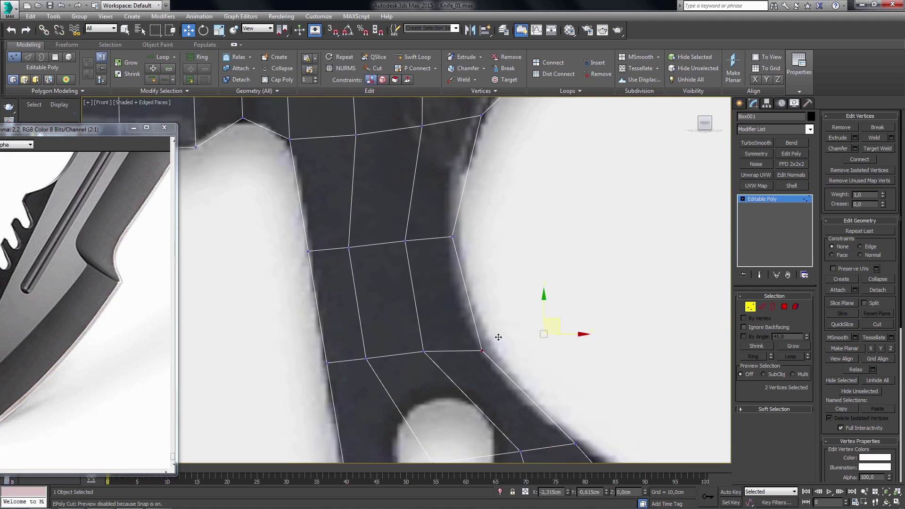
pyautogui.moveTo(564, 413); pyautogui.dragTo(545, 358, button='middle')
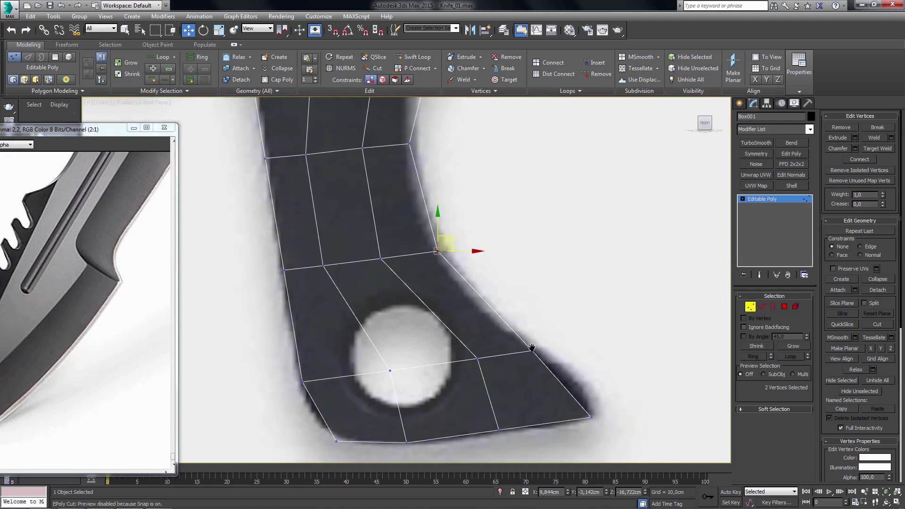
pyautogui.moveTo(526, 328)
pyautogui.mouseDown()
pyautogui.moveTo(513, 347)
pyautogui.moveTo(564, 336)
pyautogui.mouseUp()
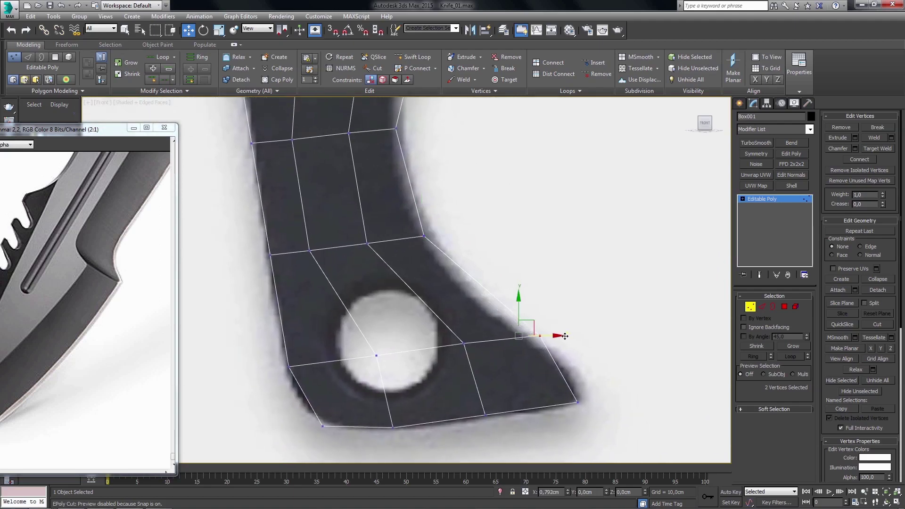
# - Select the finger-guard edge ring and Connect a single new edge loop across it
pyautogui.press('2')
pyautogui.press('q')
pyautogui.scroll(-2, 490, 330)
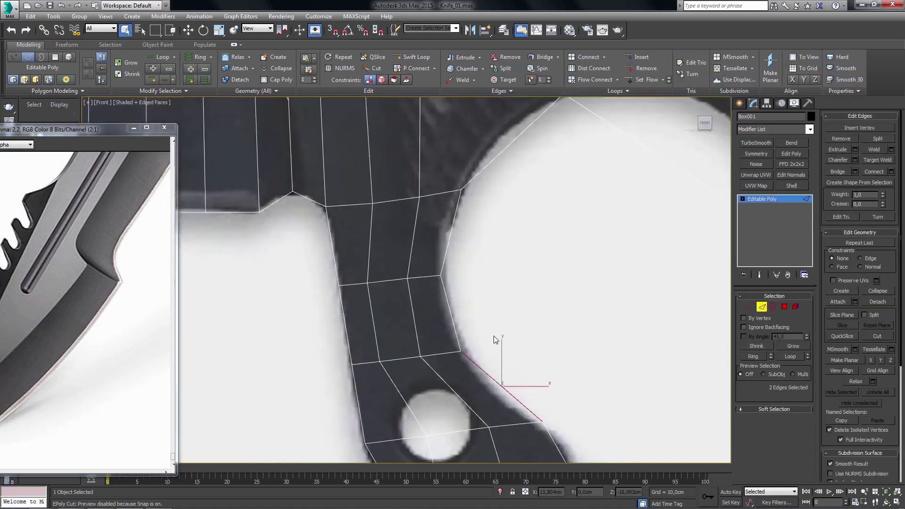
pyautogui.moveTo(521, 372); pyautogui.dragTo(521, 329, button='middle')
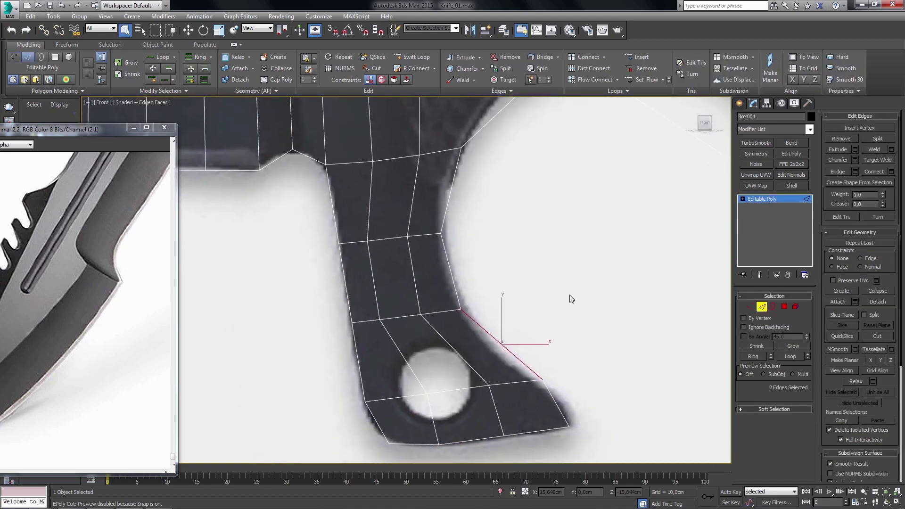
pyautogui.moveTo(571, 298); pyautogui.dragTo(554, 283, button='middle')
pyautogui.moveTo(438, 354); pyautogui.dragTo(450, 329, button='middle')
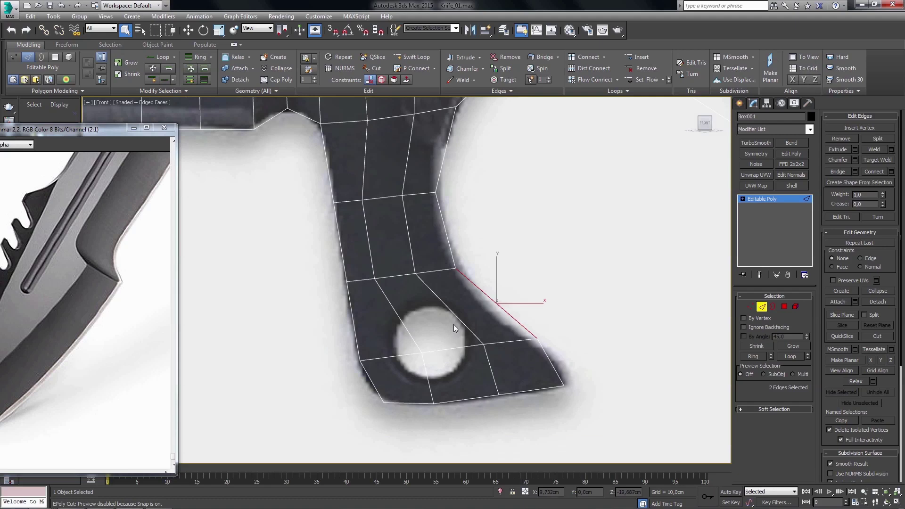
pyautogui.moveTo(448, 357); pyautogui.dragTo(464, 366, button='middle')
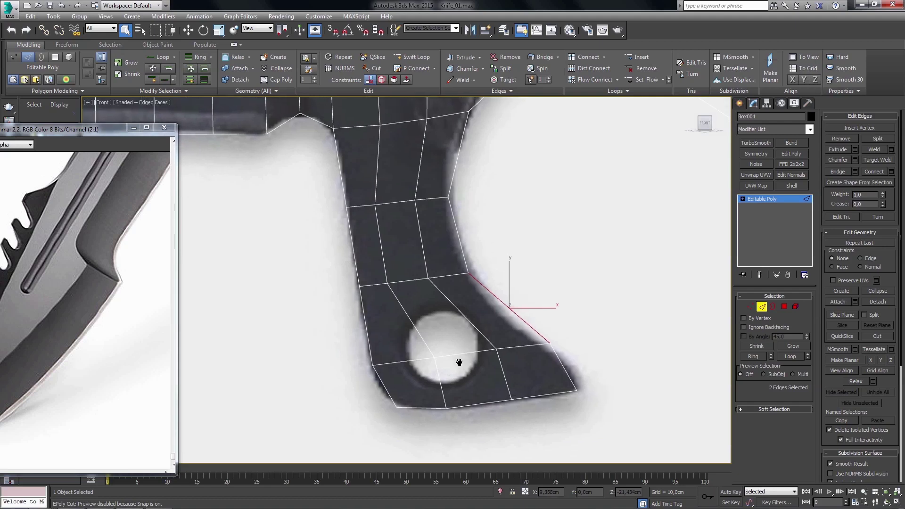
pyautogui.press('4')
pyautogui.press('2')
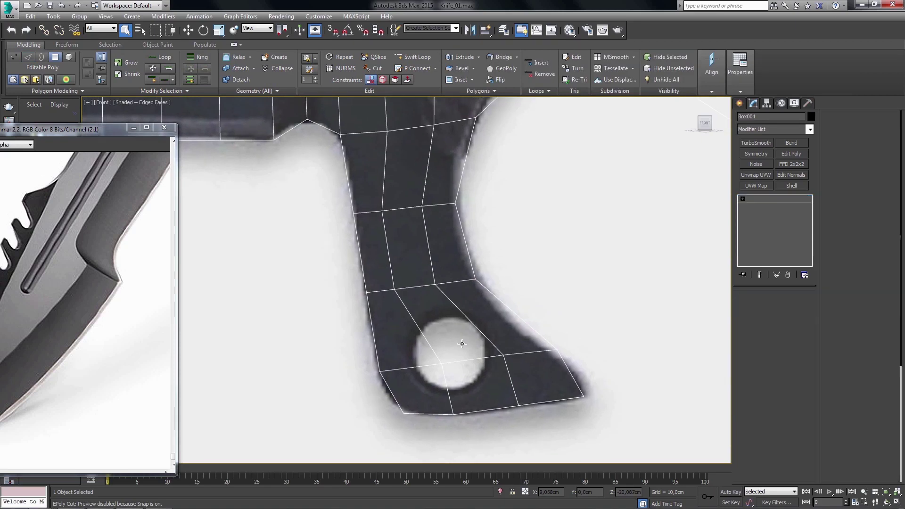
pyautogui.click(754, 356)
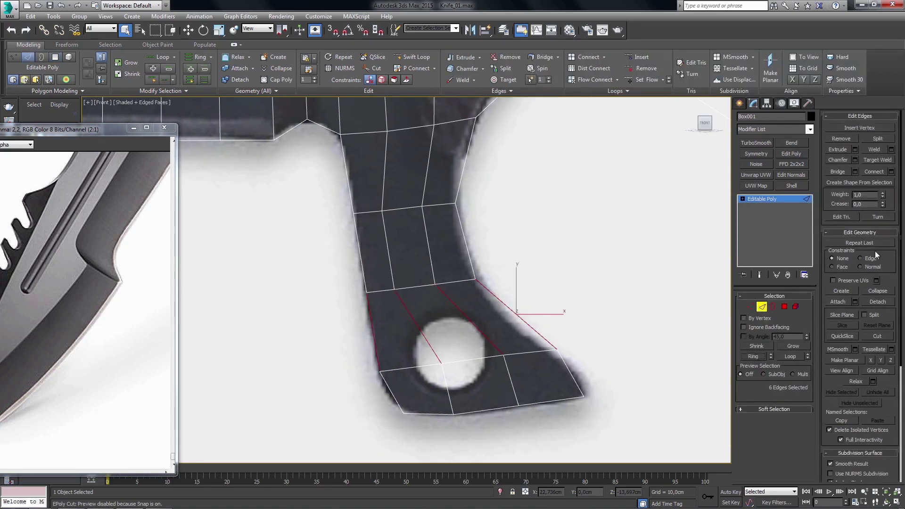
pyautogui.click(891, 172)
pyautogui.moveTo(582, 324); pyautogui.dragTo(592, 324, button='middle')
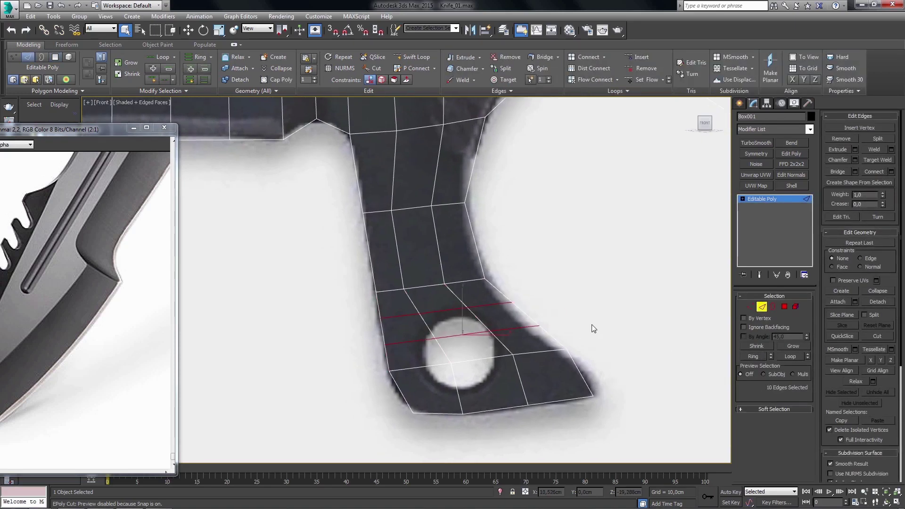
pyautogui.moveTo(629, 178); pyautogui.dragTo(620, 178)
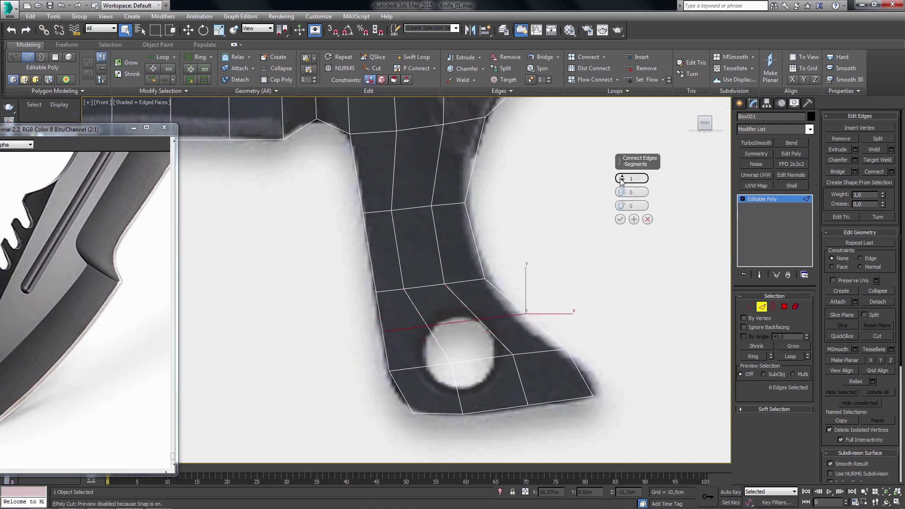
pyautogui.click(619, 219)
# - Move the two new vertices and the hole's upper vertices onto the hole edge
pyautogui.moveTo(512, 304); pyautogui.dragTo(520, 307, button='middle')
pyautogui.scroll(2, 520, 307)
pyautogui.press('1')
pyautogui.press('w')
pyautogui.moveTo(541, 318); pyautogui.dragTo(536, 320)
pyautogui.click(471, 333)
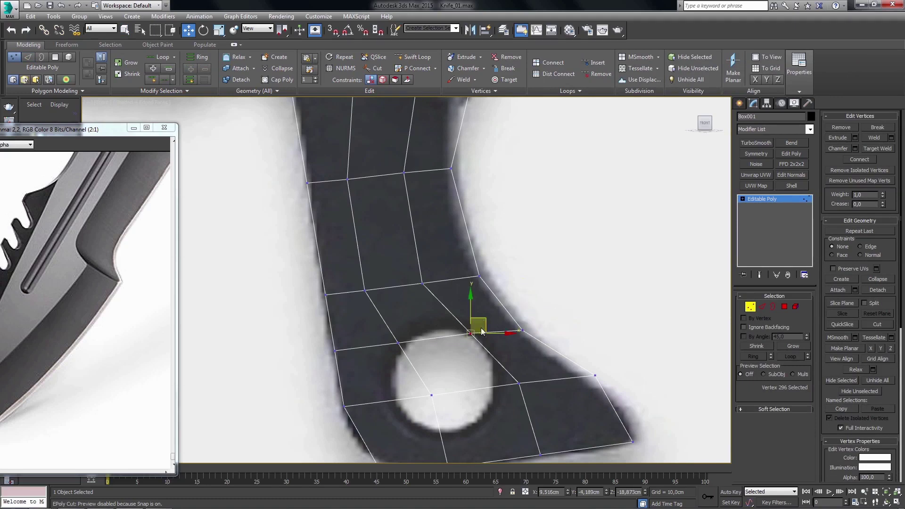
pyautogui.moveTo(472, 333); pyautogui.dragTo(460, 339)
pyautogui.click(398, 343)
pyautogui.moveTo(397, 343); pyautogui.dragTo(390, 348)
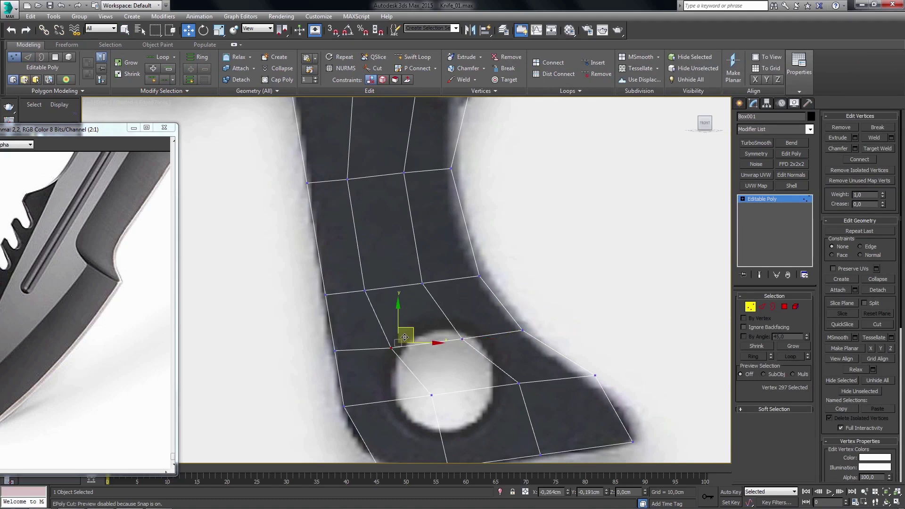
# - Select the parallel edge ring at the guard tip and add an edge loop there
pyautogui.moveTo(537, 383); pyautogui.dragTo(489, 361, button='middle')
pyautogui.moveTo(556, 410); pyautogui.dragTo(583, 403, button='middle')
pyautogui.click(584, 403)
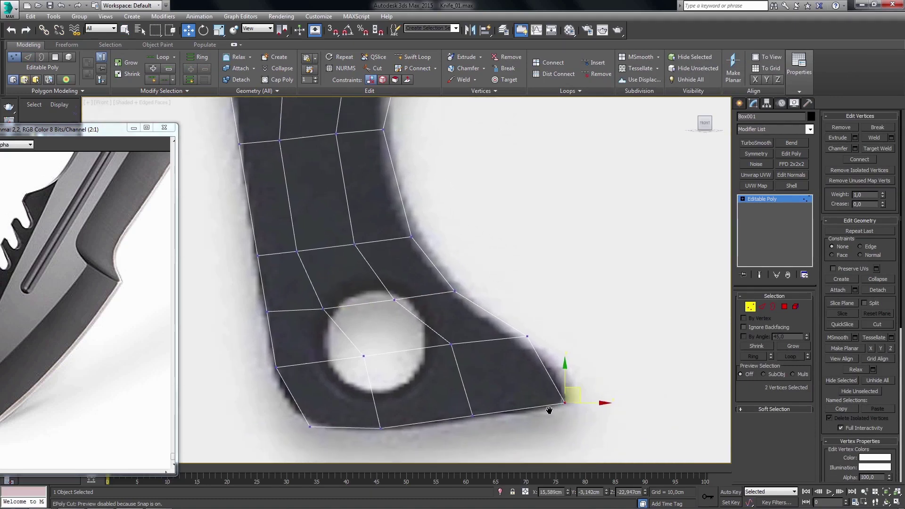
pyautogui.press('q')
pyautogui.moveTo(532, 414); pyautogui.dragTo(499, 408, button='middle')
pyautogui.press('2')
pyautogui.click(528, 379)
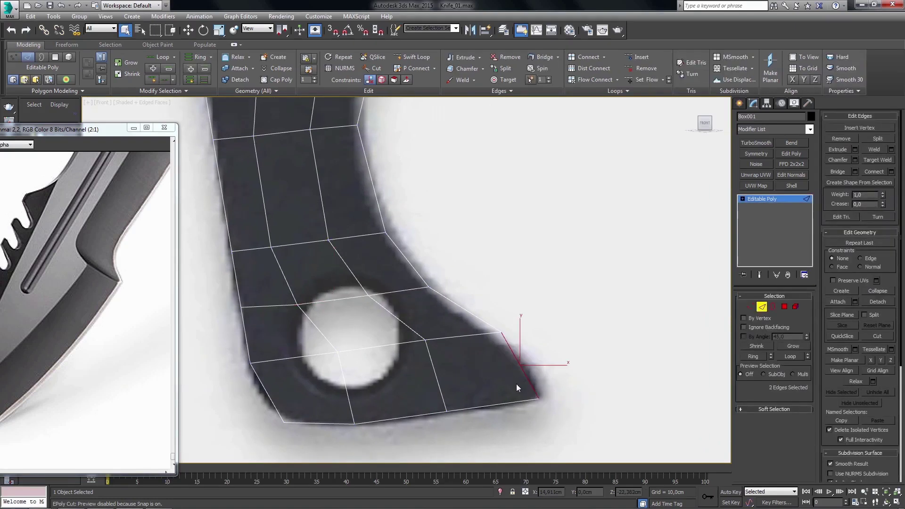
pyautogui.moveTo(558, 339); pyautogui.dragTo(549, 328, button='middle')
pyautogui.moveTo(406, 326); pyautogui.dragTo(447, 350, button='middle')
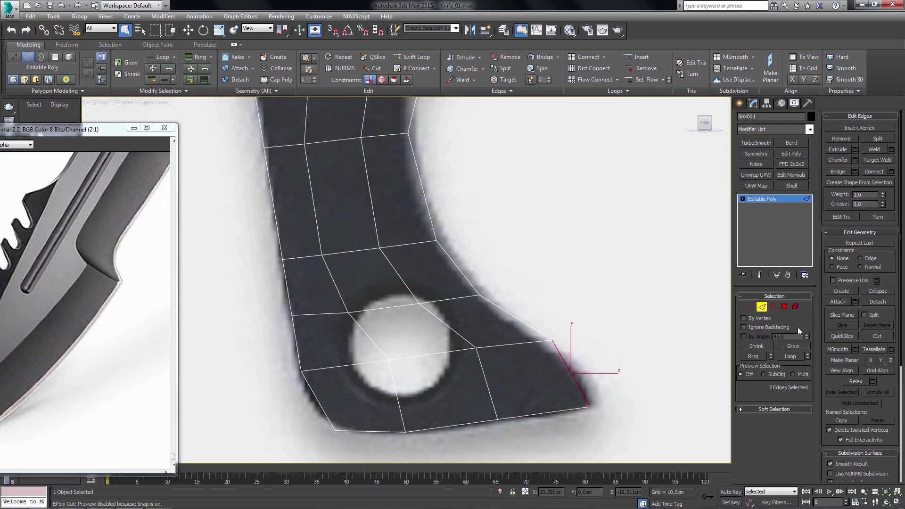
pyautogui.click(756, 356)
pyautogui.click(874, 173)
# - Slide the new tip vertex along the guard tip edge
pyautogui.moveTo(566, 385)
pyautogui.mouseDown(button='middle')
pyautogui.moveTo(559, 369)
pyautogui.moveTo(567, 369)
pyautogui.moveTo(561, 372)
pyautogui.mouseUp(button='middle')
pyautogui.press('1')
pyautogui.press('w')
pyautogui.moveTo(579, 343); pyautogui.dragTo(599, 351)
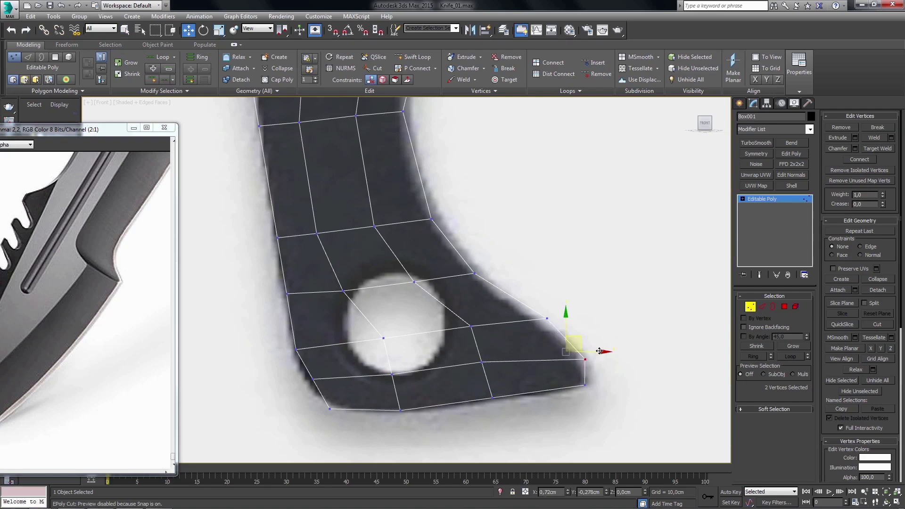
# - Move the guard's lower-left vertex and the vertices around the hole onto its outline
pyautogui.moveTo(358, 377); pyautogui.dragTo(380, 379, button='middle')
pyautogui.click(336, 379)
pyautogui.moveTo(352, 369); pyautogui.dragTo(344, 377)
pyautogui.click(413, 374)
pyautogui.moveTo(434, 365); pyautogui.dragTo(441, 376)
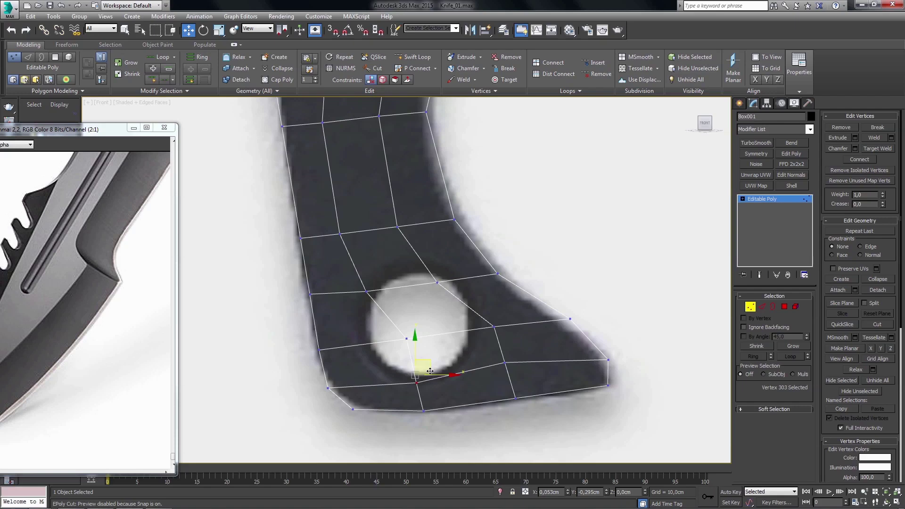
pyautogui.click(504, 362)
pyautogui.moveTo(513, 353); pyautogui.dragTo(512, 361)
pyautogui.click(495, 326)
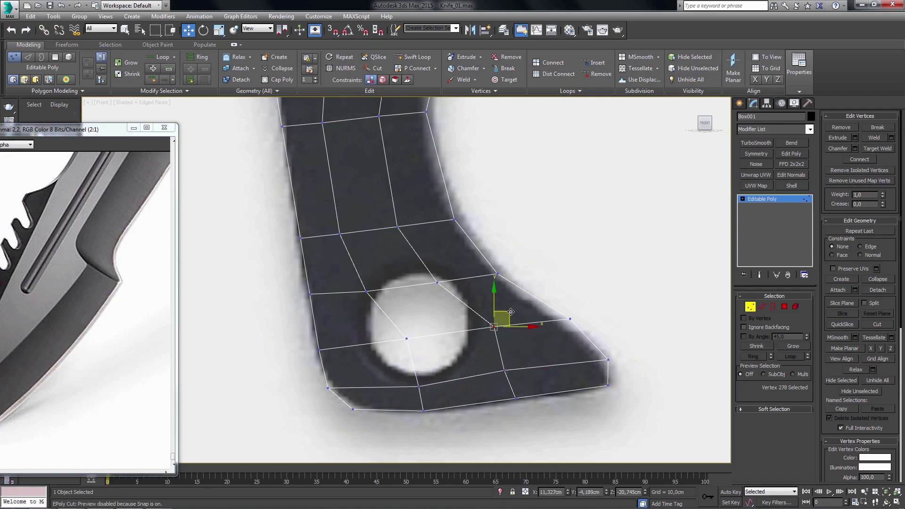
pyautogui.moveTo(510, 312); pyautogui.dragTo(498, 320)
pyautogui.click(406, 338)
pyautogui.moveTo(421, 327); pyautogui.dragTo(410, 329)
# - Pan and zoom to view the upper handle and lanyard hole
pyautogui.press('q')
pyautogui.moveTo(441, 353); pyautogui.dragTo(481, 348, button='middle')
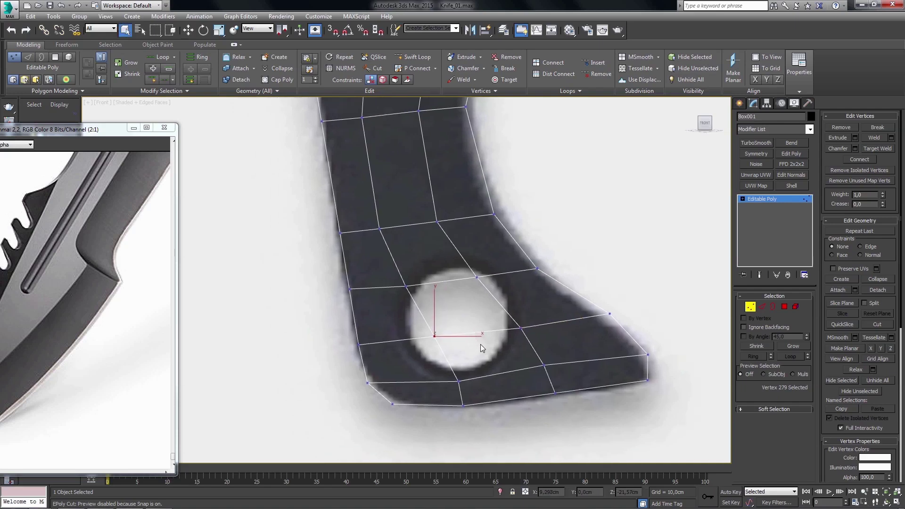
pyautogui.scroll(-4, 490, 347)
pyautogui.scroll(3, 487, 330)
pyautogui.scroll(-3, 485, 324)
pyautogui.moveTo(484, 258)
pyautogui.mouseDown(button='middle')
pyautogui.moveTo(507, 261)
pyautogui.moveTo(518, 339)
pyautogui.mouseUp(button='middle')
pyautogui.scroll(3, 509, 318)
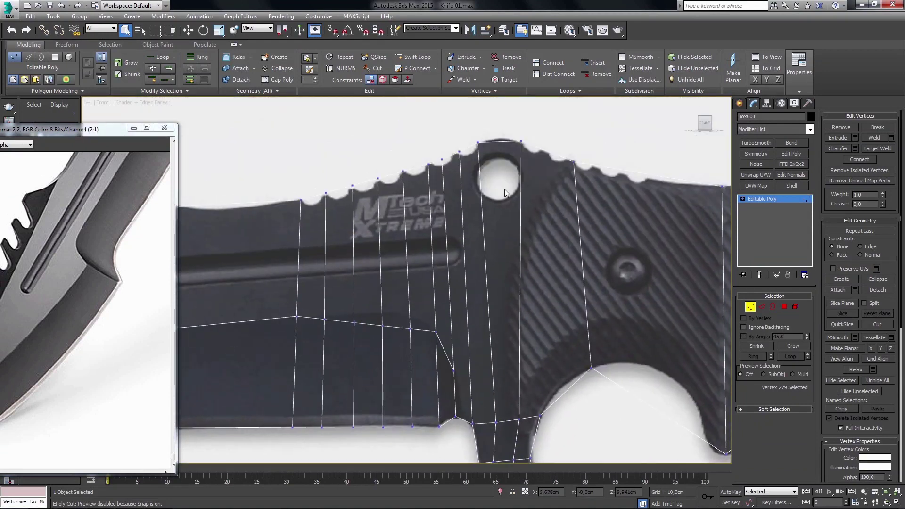
# - Frame the finger guard and move the new vertex and a lower ring vertex left
pyautogui.press('2')
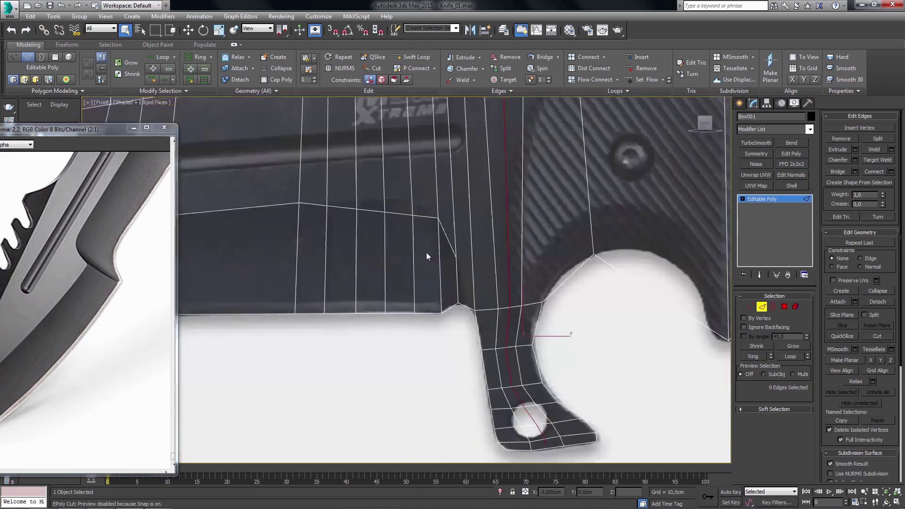
pyautogui.moveTo(523, 448); pyautogui.dragTo(525, 298, button='middle')
pyautogui.scroll(3, 536, 257)
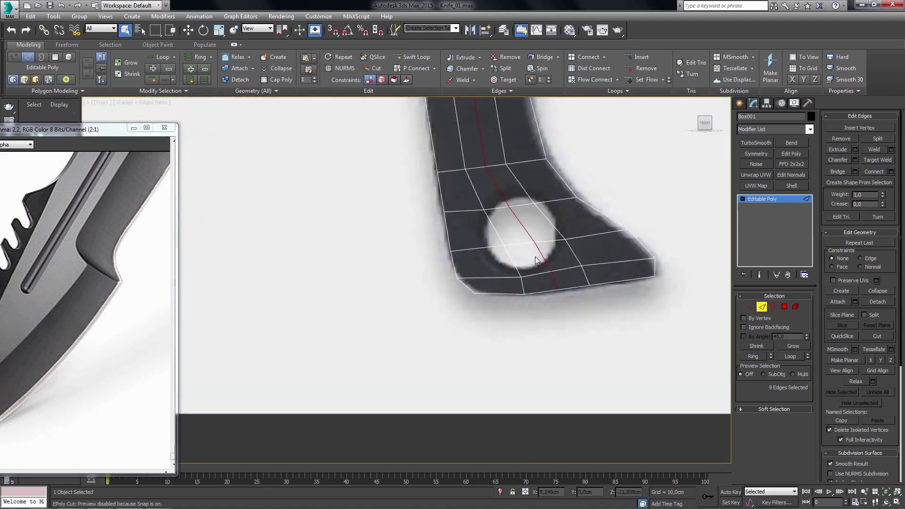
pyautogui.moveTo(536, 256); pyautogui.dragTo(513, 290, button='middle')
pyautogui.press('1')
pyautogui.press('w')
pyautogui.scroll(2, 488, 264)
pyautogui.moveTo(489, 264); pyautogui.dragTo(464, 268)
pyautogui.click(502, 324)
pyautogui.moveTo(515, 313); pyautogui.dragTo(480, 321)
# - Shift the guard's bottom vertices toward the tip and move the right and upper hole vertices right
pyautogui.click(526, 369)
pyautogui.moveTo(534, 386)
pyautogui.keyDown('ctrl'); pyautogui.mouseDown()
pyautogui.moveTo(525, 398)
pyautogui.moveTo(515, 373)
pyautogui.mouseUp(); pyautogui.keyUp('ctrl')
pyautogui.moveTo(595, 352); pyautogui.dragTo(650, 398)
pyautogui.moveTo(638, 361); pyautogui.dragTo(688, 356)
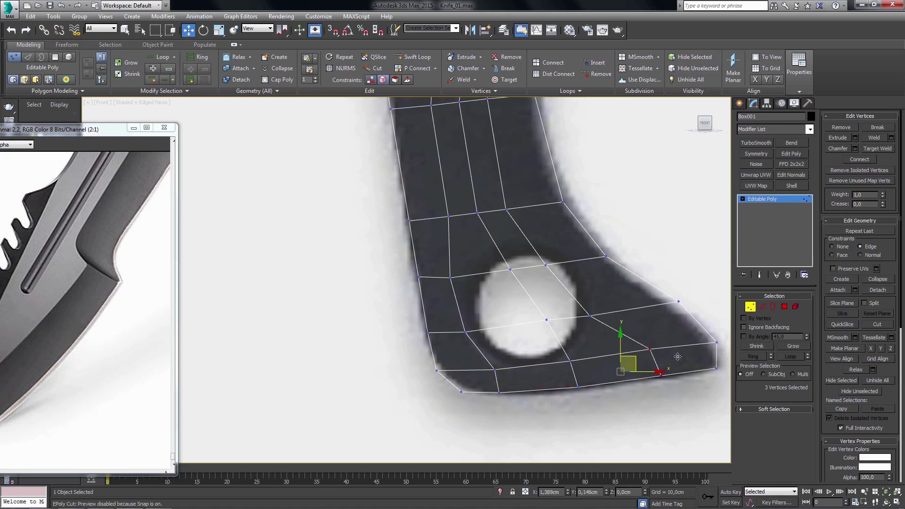
pyautogui.click(589, 315)
pyautogui.moveTo(590, 315); pyautogui.dragTo(622, 311)
pyautogui.click(545, 265)
pyautogui.moveTo(559, 256); pyautogui.dragTo(588, 251)
# - Slide the vertex rows above and across the hole upward along their edges
pyautogui.press('q')
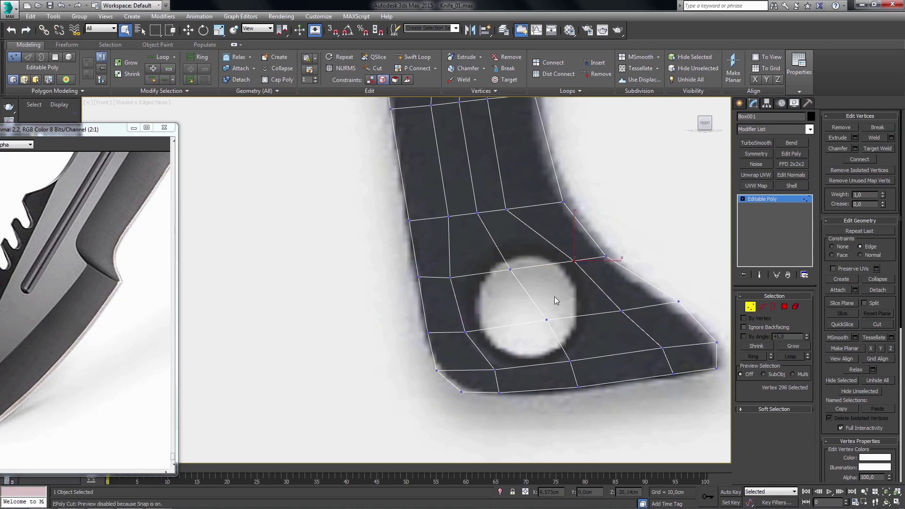
pyautogui.moveTo(540, 293); pyautogui.dragTo(537, 298, button='middle')
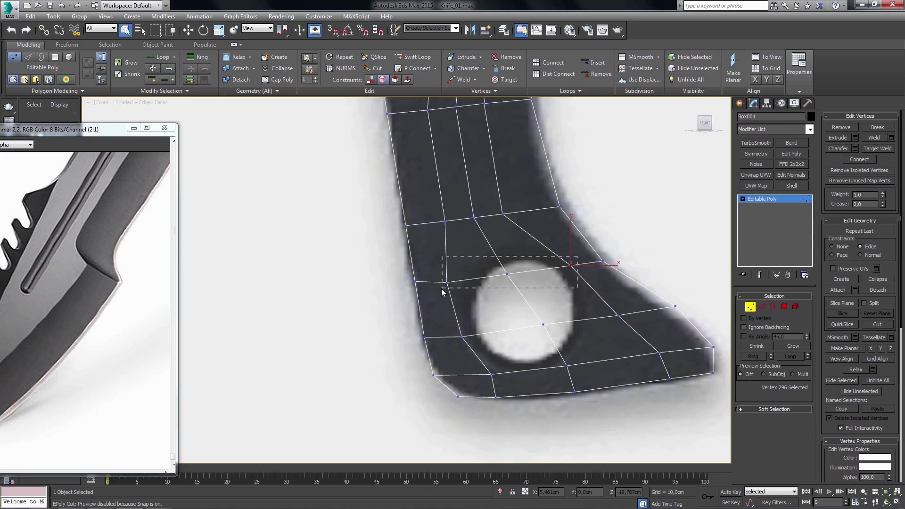
pyautogui.press('w')
pyautogui.moveTo(520, 259); pyautogui.dragTo(510, 243)
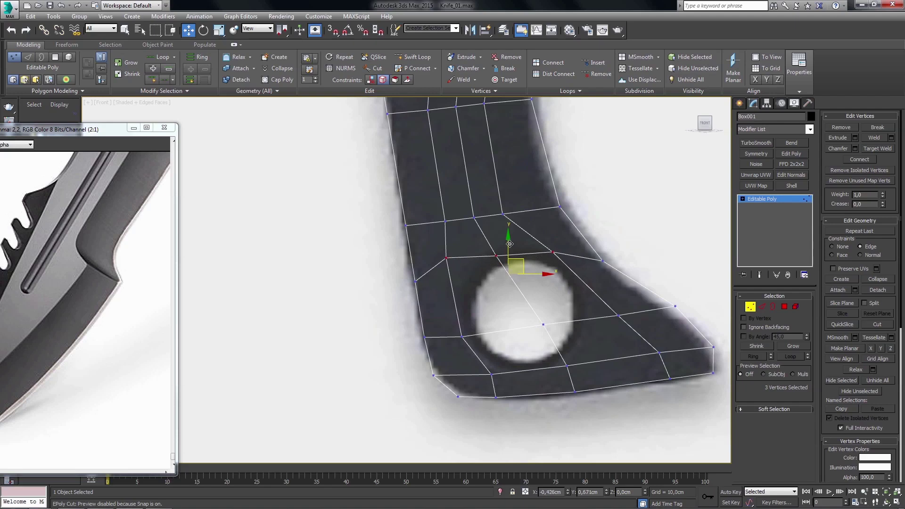
pyautogui.press('q')
pyautogui.moveTo(512, 271); pyautogui.dragTo(506, 270, button='middle')
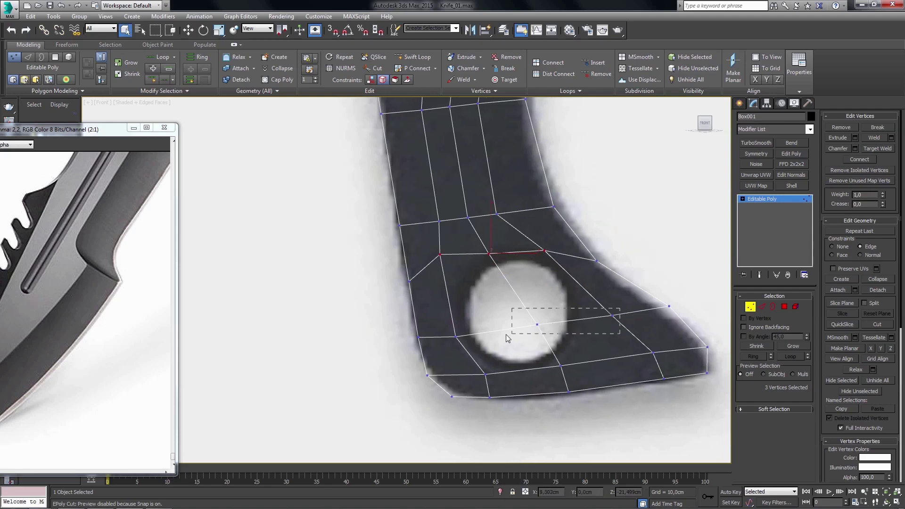
pyautogui.press('w')
pyautogui.moveTo(551, 312); pyautogui.dragTo(540, 294)
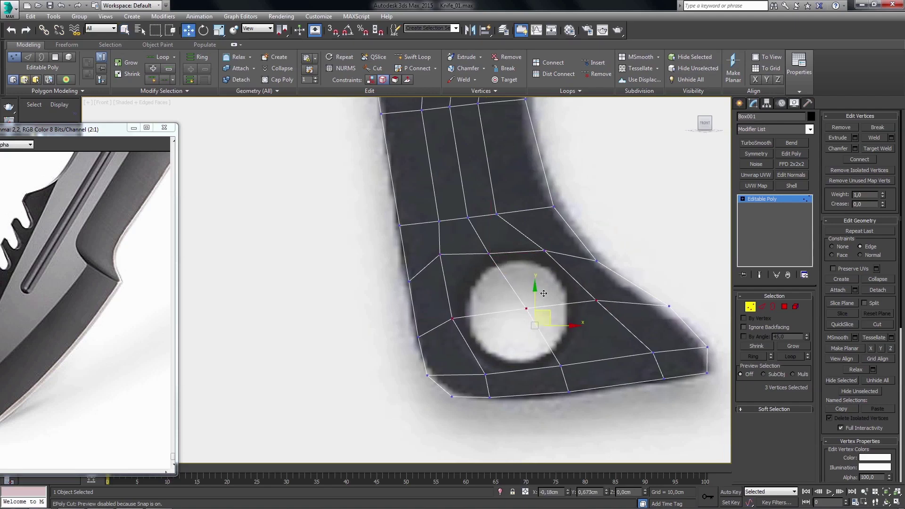
pyautogui.press('q')
pyautogui.moveTo(539, 294); pyautogui.dragTo(512, 294, button='middle')
# - Select the quad faces covering the hole to check the layout
pyautogui.press('4')
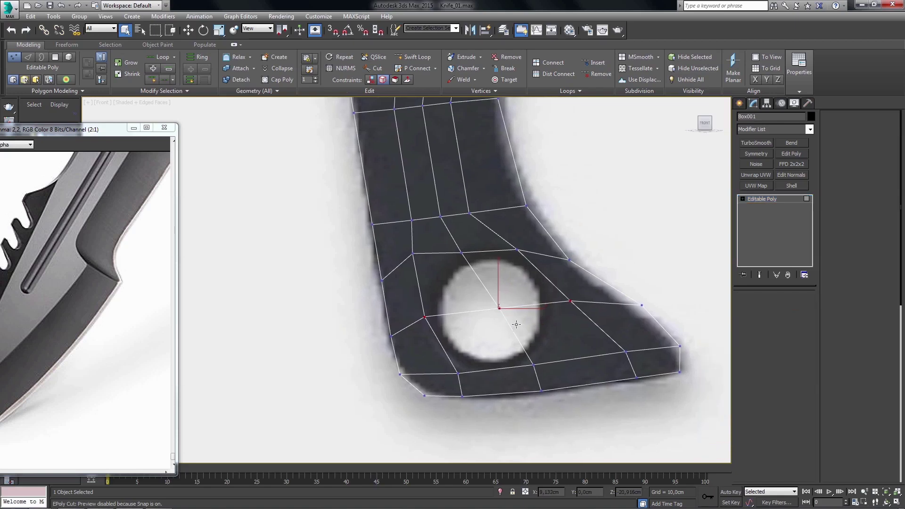
pyautogui.click(509, 283)
pyautogui.keyDown('ctrl'); pyautogui.click(466, 293); pyautogui.keyUp('ctrl')
# - Select the four faces over the hole, inset them, and delete the inner faces
pyautogui.keyDown('ctrl'); pyautogui.click(513, 329); pyautogui.keyUp('ctrl')
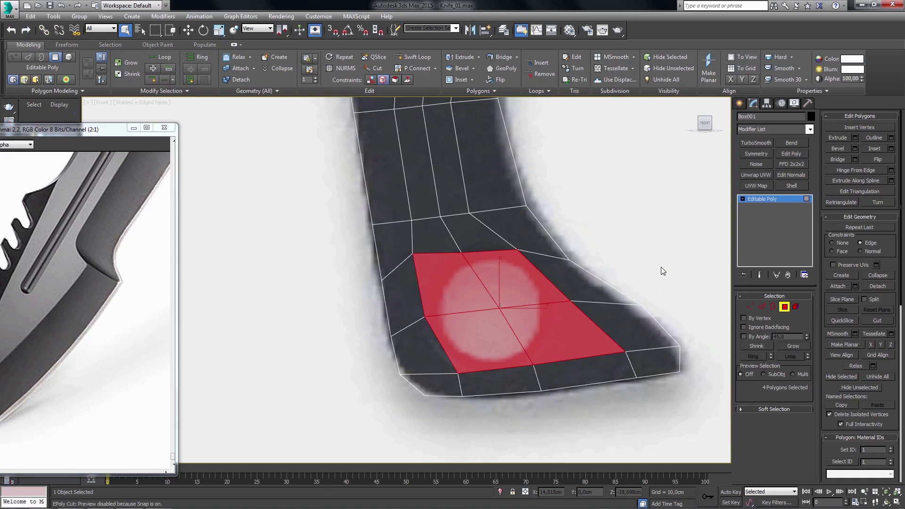
pyautogui.moveTo(660, 272); pyautogui.dragTo(644, 259, button='middle')
pyautogui.click(892, 151)
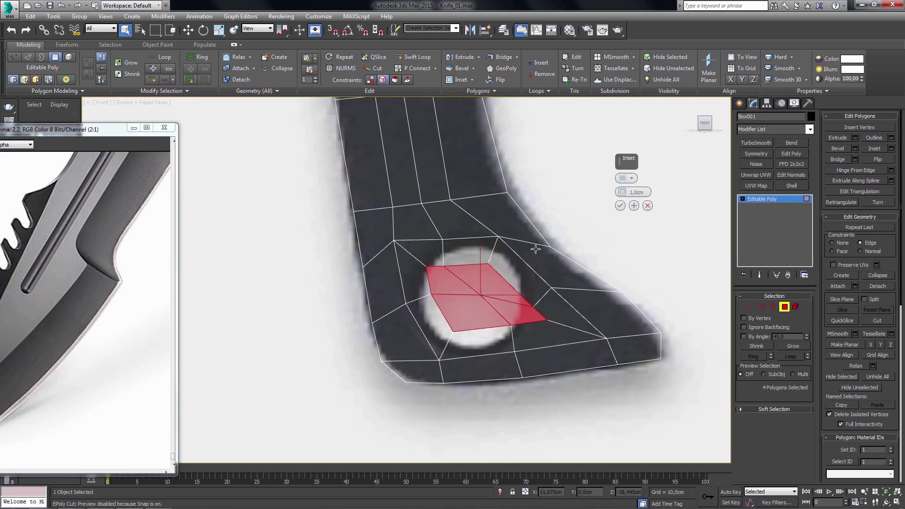
pyautogui.moveTo(621, 193); pyautogui.dragTo(621, 190)
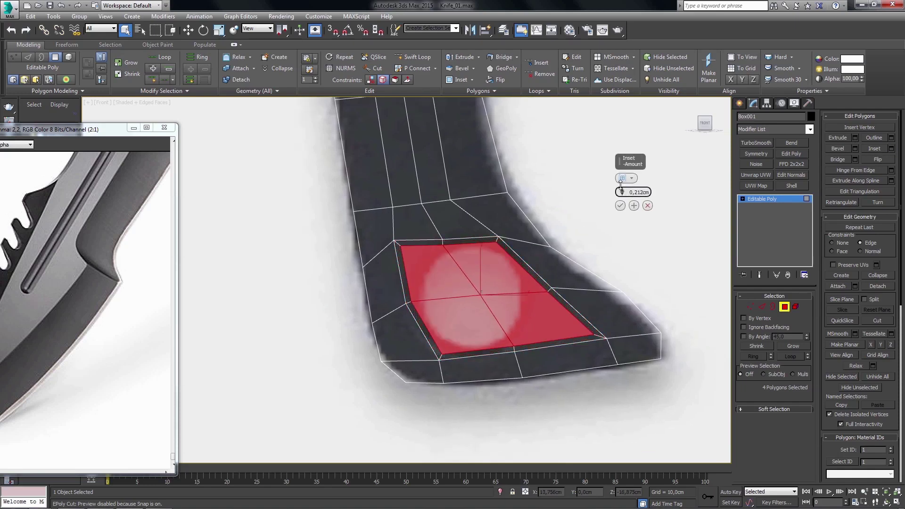
pyautogui.click(619, 205)
pyautogui.press('Delete')
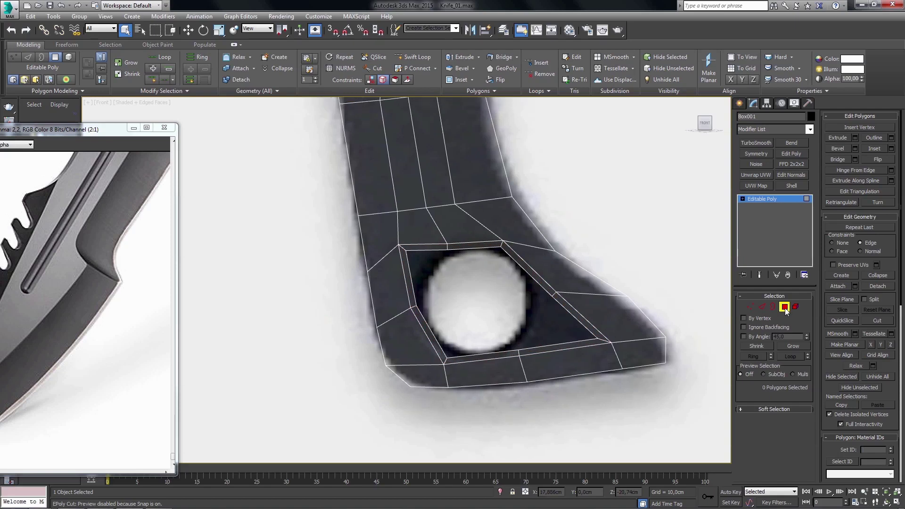
# - Start a Standard Primitives cylinder, dragging its base out over the hole
pyautogui.click(739, 103)
pyautogui.click(753, 118)
pyautogui.click(742, 118)
pyautogui.click(760, 185)
pyautogui.moveTo(468, 290); pyautogui.dragTo(454, 277, button='middle')
# - Set the cylinder's height and give it 8 sides
pyautogui.moveTo(454, 277)
pyautogui.mouseDown()
pyautogui.moveTo(475, 298)
pyautogui.moveTo(489, 288)
pyautogui.mouseUp()
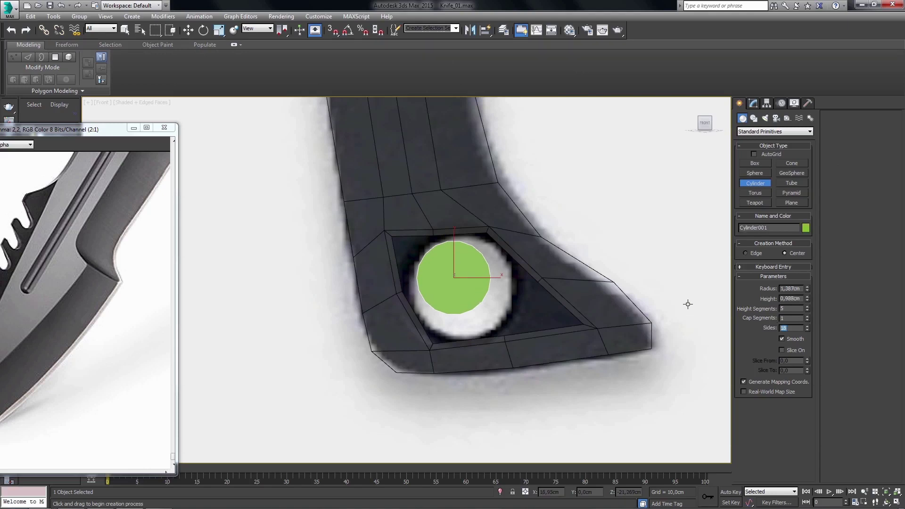
pyautogui.write('8')
pyautogui.press('Return')
pyautogui.rightClick(806, 308)
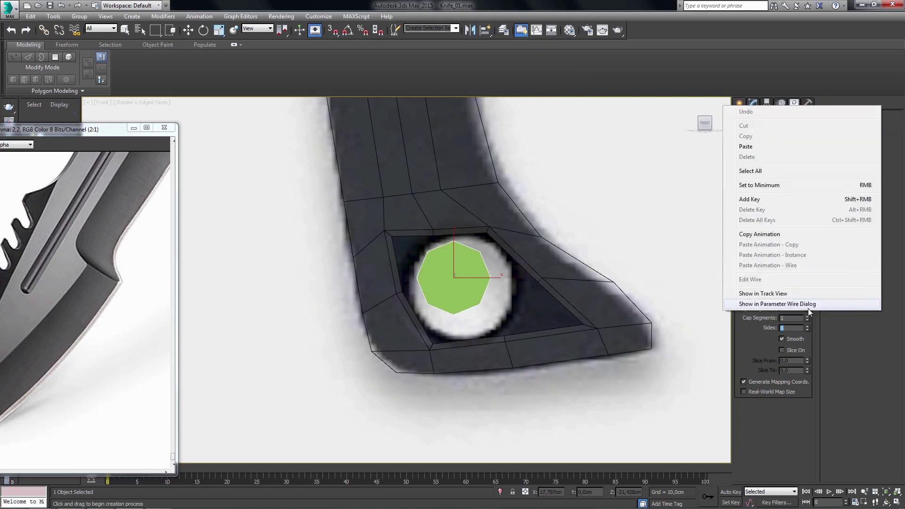
pyautogui.click(832, 329)
# - Move the octagonal cylinder so it is centred over the hole
pyautogui.press('w')
pyautogui.moveTo(469, 318); pyautogui.dragTo(490, 319, button='middle')
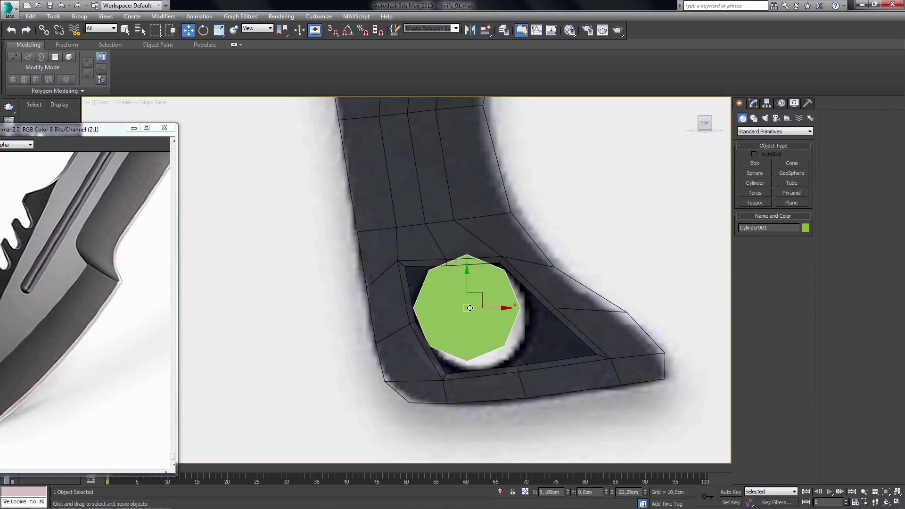
pyautogui.moveTo(481, 296); pyautogui.dragTo(489, 304)
# - Select the knife mesh in vertex mode and snap the first inner-edge vertex onto a cylinder corner
pyautogui.press('q')
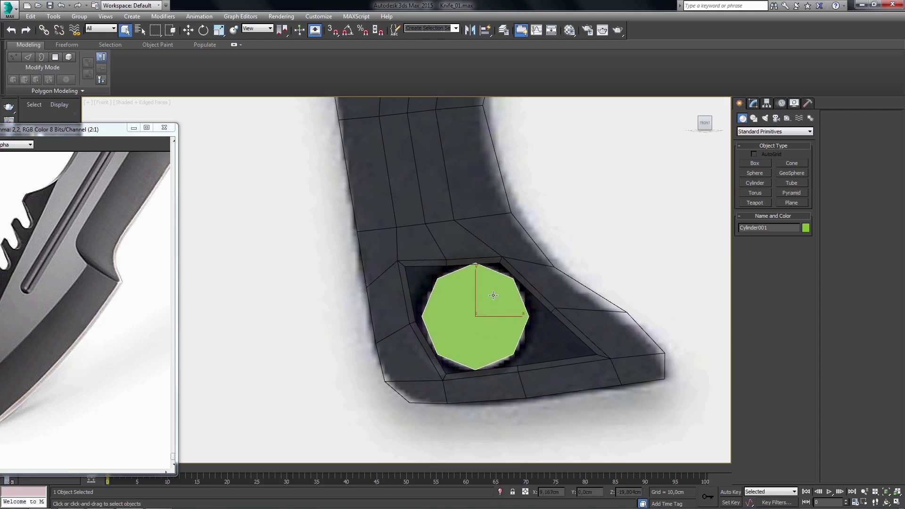
pyautogui.scroll(5, 494, 295)
pyautogui.click(477, 278)
pyautogui.press('1')
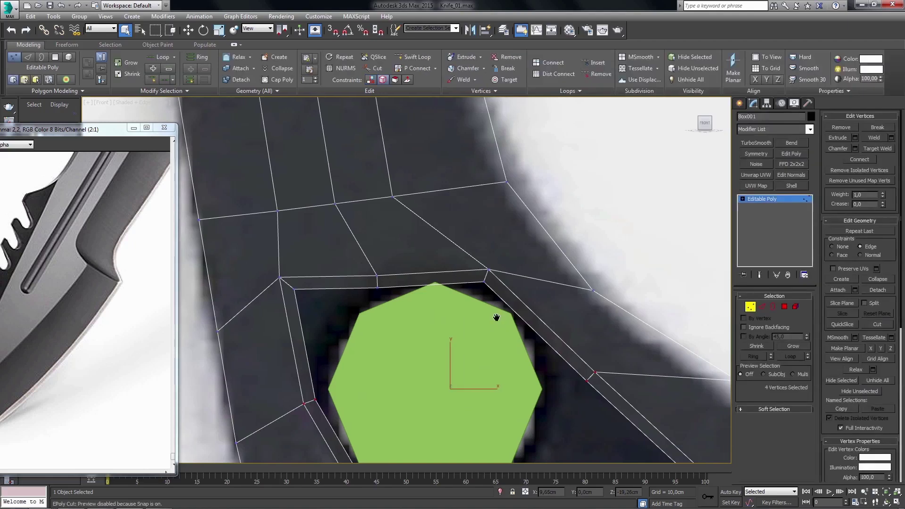
pyautogui.moveTo(496, 317); pyautogui.dragTo(484, 316, button='middle')
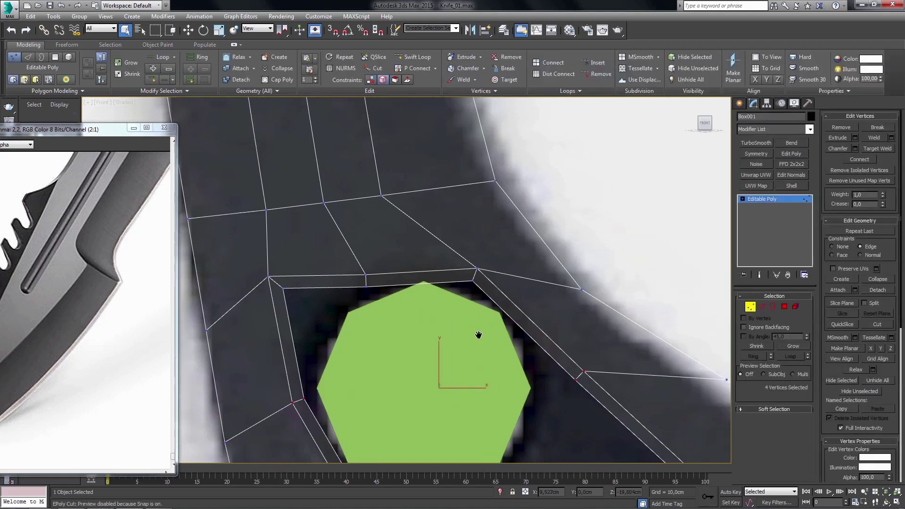
pyautogui.click(471, 282)
pyautogui.moveTo(490, 276); pyautogui.dragTo(481, 271, button='middle')
pyautogui.press('w')
pyautogui.moveTo(476, 270); pyautogui.dragTo(493, 304)
pyautogui.moveTo(490, 307); pyautogui.dragTo(498, 313, button='middle')
# - Snap the hole's vertices onto the octagon's top, upper-right and right corners
pyautogui.click(364, 274)
pyautogui.moveTo(365, 274); pyautogui.dragTo(423, 283)
pyautogui.moveTo(372, 356); pyautogui.dragTo(383, 316, button='middle')
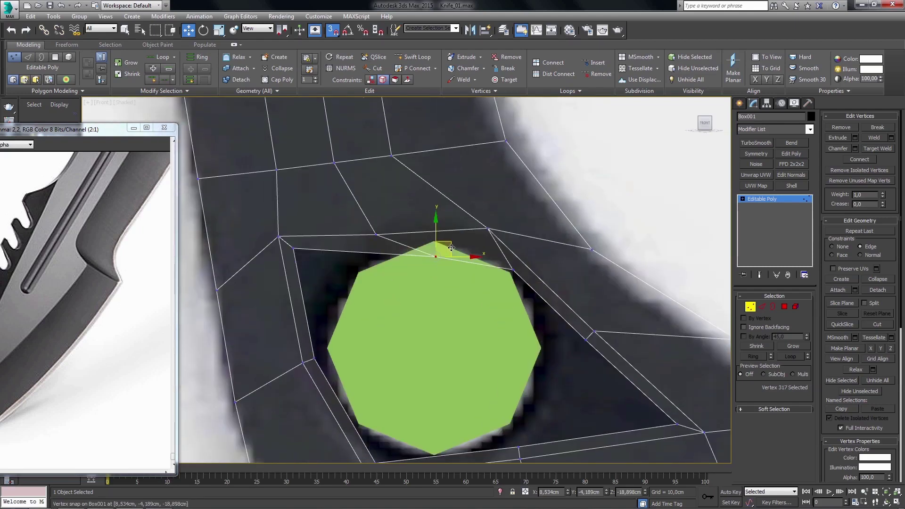
pyautogui.moveTo(450, 247); pyautogui.dragTo(450, 233)
pyautogui.click(512, 269)
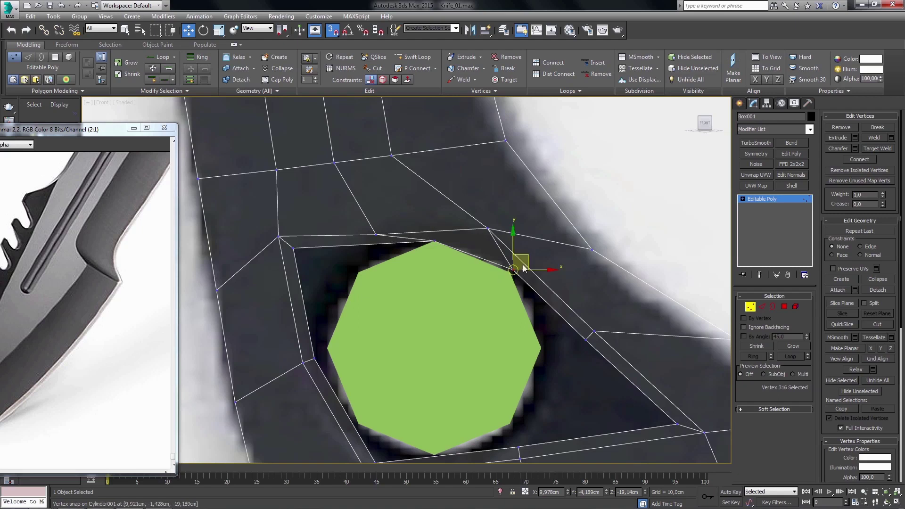
pyautogui.moveTo(528, 273); pyautogui.dragTo(518, 279)
pyautogui.moveTo(588, 339); pyautogui.dragTo(567, 323, button='middle')
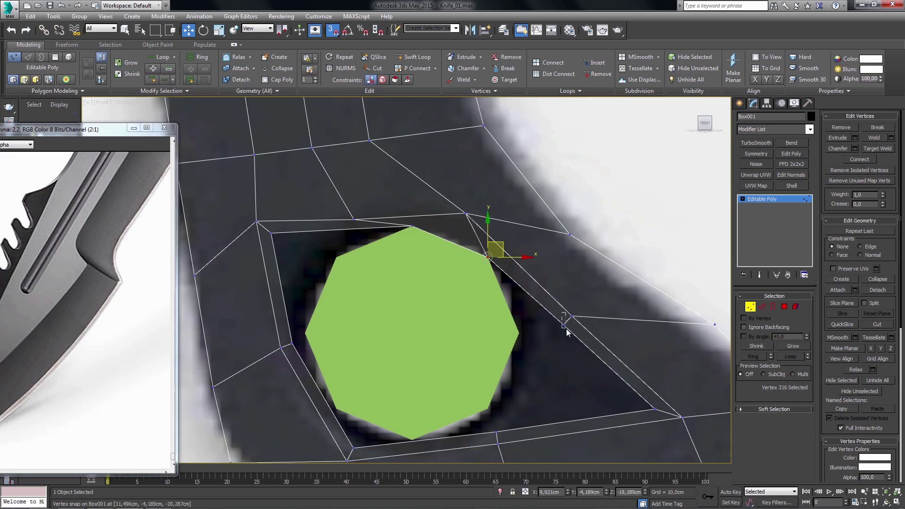
pyautogui.click(564, 330)
pyautogui.moveTo(564, 326); pyautogui.dragTo(525, 334)
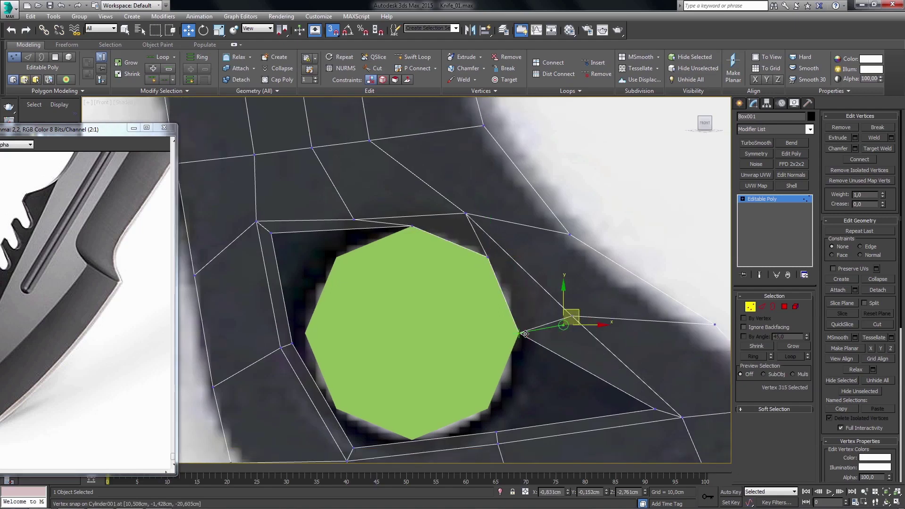
# - Snap vertices onto the octagon's lower-right, bottom, lower-left and left corners, undoing one misplaced move
pyautogui.moveTo(621, 425); pyautogui.dragTo(584, 374, button='middle')
pyautogui.click(617, 358)
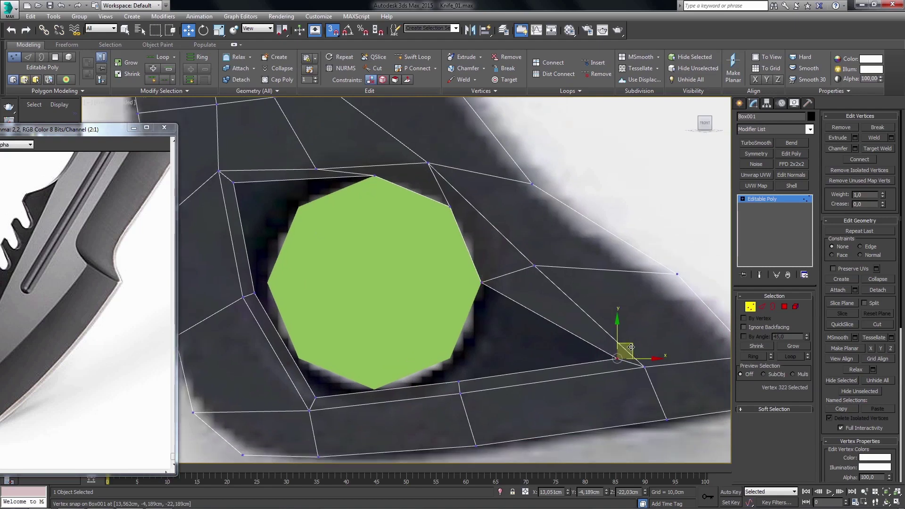
pyautogui.moveTo(630, 347); pyautogui.dragTo(465, 347)
pyautogui.moveTo(452, 385); pyautogui.dragTo(461, 384, button='middle')
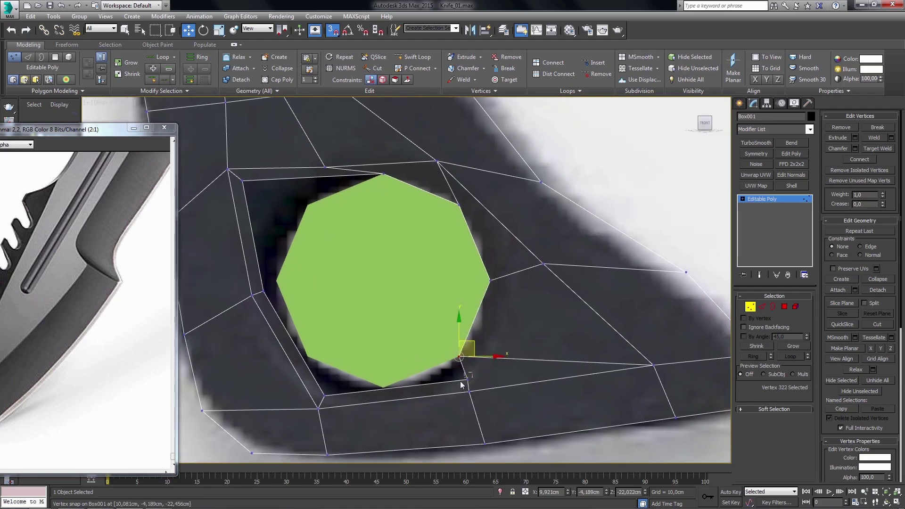
pyautogui.moveTo(396, 392); pyautogui.dragTo(382, 388)
pyautogui.moveTo(338, 376); pyautogui.dragTo(364, 372, button='middle')
pyautogui.moveTo(349, 395)
pyautogui.mouseDown()
pyautogui.moveTo(365, 385)
pyautogui.moveTo(350, 344)
pyautogui.mouseUp()
pyautogui.hotkey('ctrl', 'z')
pyautogui.moveTo(335, 295); pyautogui.dragTo(353, 329, button='middle')
pyautogui.click(309, 323)
pyautogui.moveTo(308, 323); pyautogui.dragTo(322, 311)
# - Snap the upper-left vertex onto the octagon's upper-left corner and select the vertex above the hole
pyautogui.moveTo(347, 272); pyautogui.dragTo(353, 301, button='middle')
pyautogui.click(294, 241)
pyautogui.moveTo(309, 231); pyautogui.dragTo(312, 245, button='middle')
pyautogui.moveTo(346, 255); pyautogui.dragTo(412, 278)
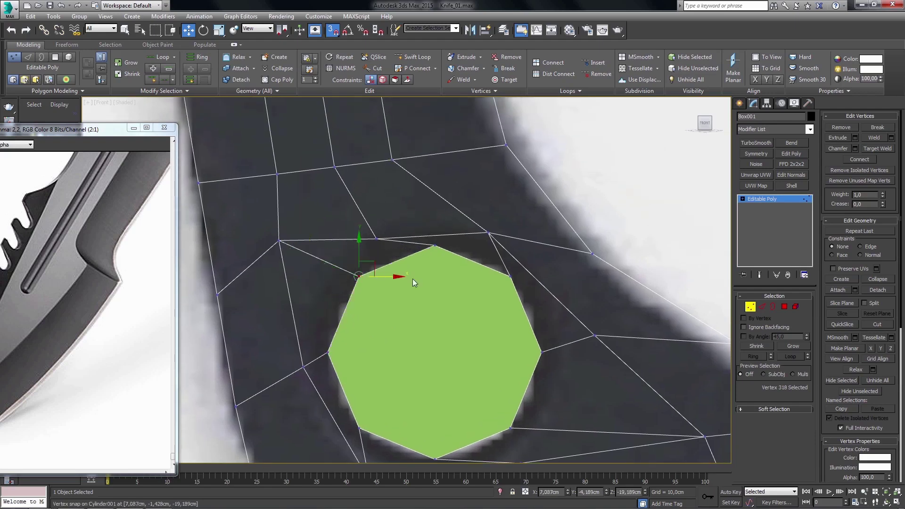
pyautogui.moveTo(411, 279); pyautogui.dragTo(407, 302, button='middle')
pyautogui.click(361, 263)
pyautogui.moveTo(373, 270); pyautogui.dragTo(375, 296, button='middle')
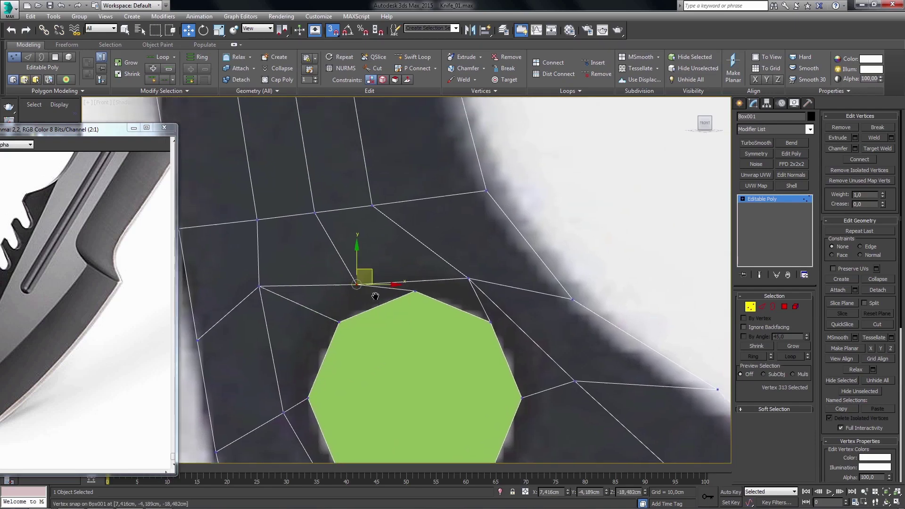
# - With snapping off, reposition the vertices above and right of the hole
pyautogui.press('s')
pyautogui.moveTo(371, 275); pyautogui.dragTo(406, 249)
pyautogui.moveTo(443, 284); pyautogui.dragTo(438, 285, button='middle')
pyautogui.click(463, 280)
pyautogui.moveTo(464, 279); pyautogui.dragTo(500, 292)
pyautogui.moveTo(544, 351)
pyautogui.mouseDown(button='middle')
pyautogui.moveTo(567, 357)
pyautogui.moveTo(547, 313)
pyautogui.mouseUp(button='middle')
pyautogui.click(537, 314)
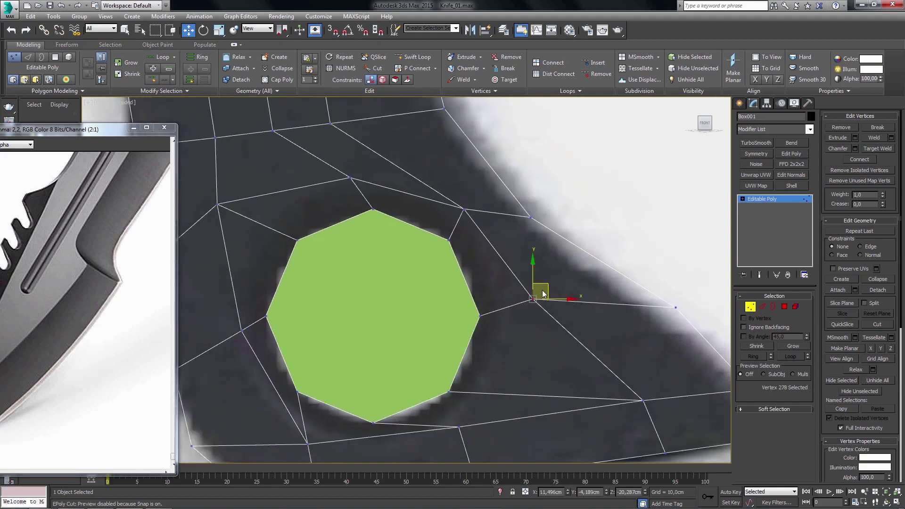
pyautogui.moveTo(544, 313); pyautogui.dragTo(528, 316)
pyautogui.scroll(-2, 558, 359)
pyautogui.scroll(2, 487, 337)
pyautogui.moveTo(487, 338); pyautogui.dragTo(498, 340, button='middle')
# - Slide the lower-right and lower vertices near the hole along their edges
pyautogui.click(628, 331)
pyautogui.moveTo(629, 332); pyautogui.dragTo(545, 325)
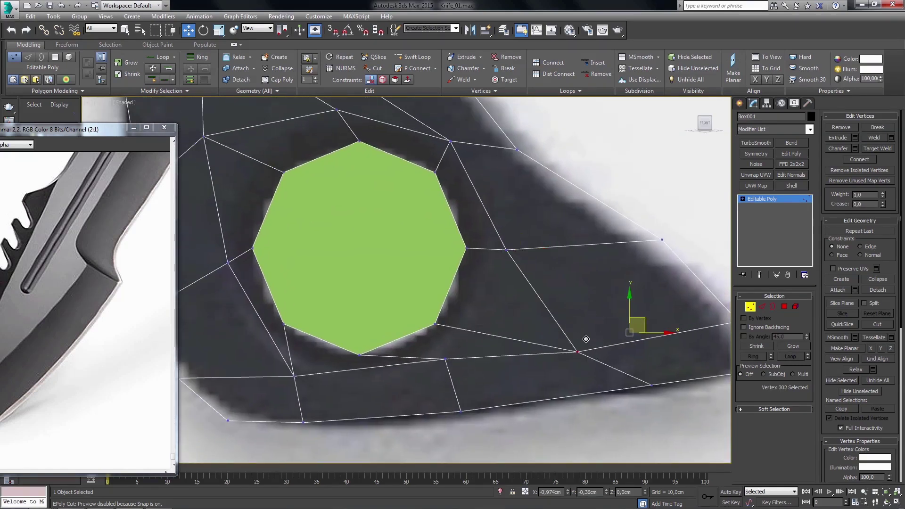
pyautogui.moveTo(471, 350); pyautogui.dragTo(482, 350, button='middle')
pyautogui.click(454, 361)
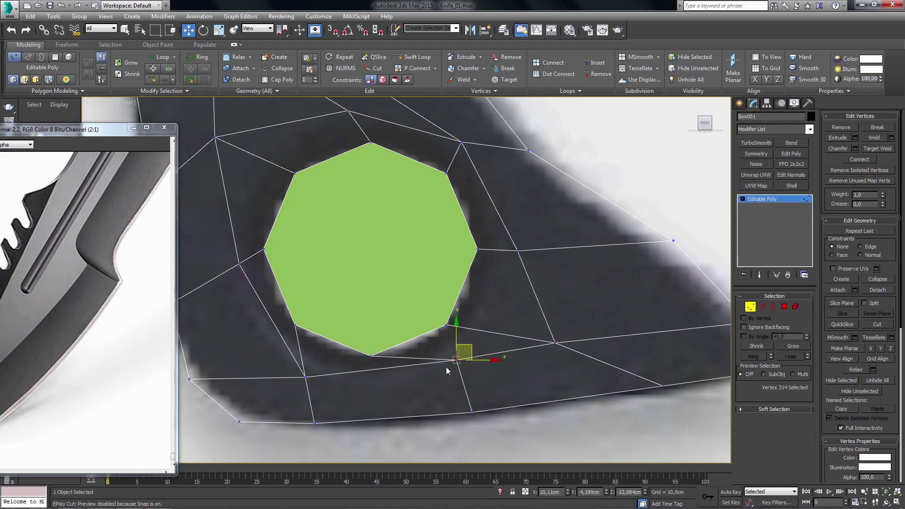
pyautogui.moveTo(470, 350); pyautogui.dragTo(417, 376)
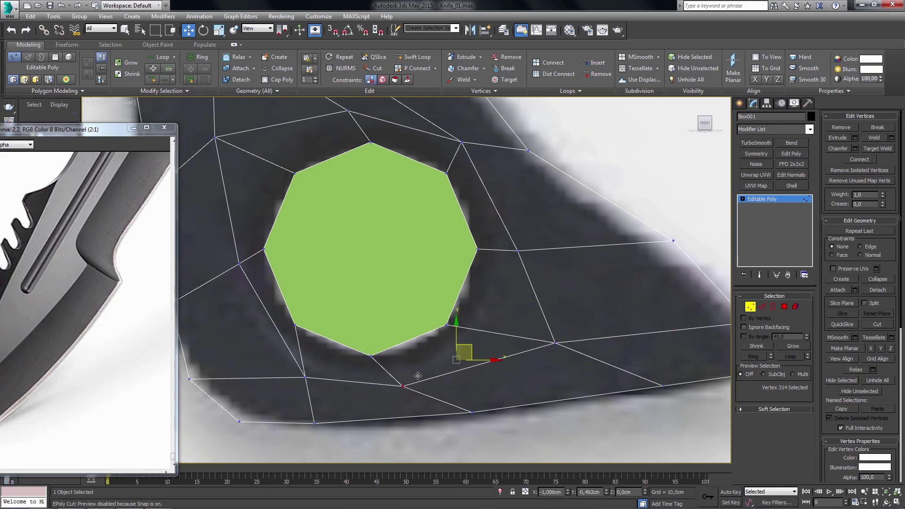
pyautogui.moveTo(333, 379); pyautogui.dragTo(369, 372, button='middle')
pyautogui.click(341, 371)
pyautogui.moveTo(341, 371); pyautogui.dragTo(319, 336)
pyautogui.click(438, 378)
pyautogui.click(448, 380)
pyautogui.click(439, 378)
# - Reposition the vertices left and upper-left of the hole
pyautogui.moveTo(324, 323)
pyautogui.mouseDown(button='middle')
pyautogui.moveTo(352, 344)
pyautogui.moveTo(363, 382)
pyautogui.mouseUp(button='middle')
pyautogui.click(314, 335)
pyautogui.moveTo(324, 333); pyautogui.dragTo(313, 320)
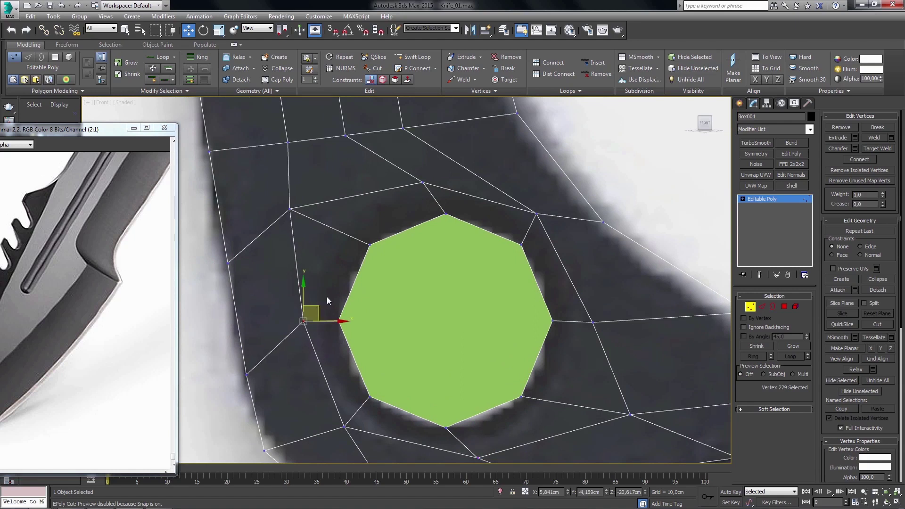
pyautogui.moveTo(291, 219); pyautogui.dragTo(298, 253, button='middle')
pyautogui.click(298, 244)
pyautogui.moveTo(313, 232); pyautogui.dragTo(348, 241)
pyautogui.moveTo(348, 241); pyautogui.dragTo(344, 271, button='middle')
# - Nudge the vertices above the hole right and move the lower-right vertex up-left
pyautogui.click(427, 247)
pyautogui.moveTo(443, 237); pyautogui.dragTo(465, 235)
pyautogui.click(541, 278)
pyautogui.moveTo(555, 273); pyautogui.dragTo(567, 267)
pyautogui.moveTo(567, 267); pyautogui.dragTo(549, 170, button='middle')
pyautogui.click(616, 370)
pyautogui.moveTo(629, 360); pyautogui.dragTo(612, 349)
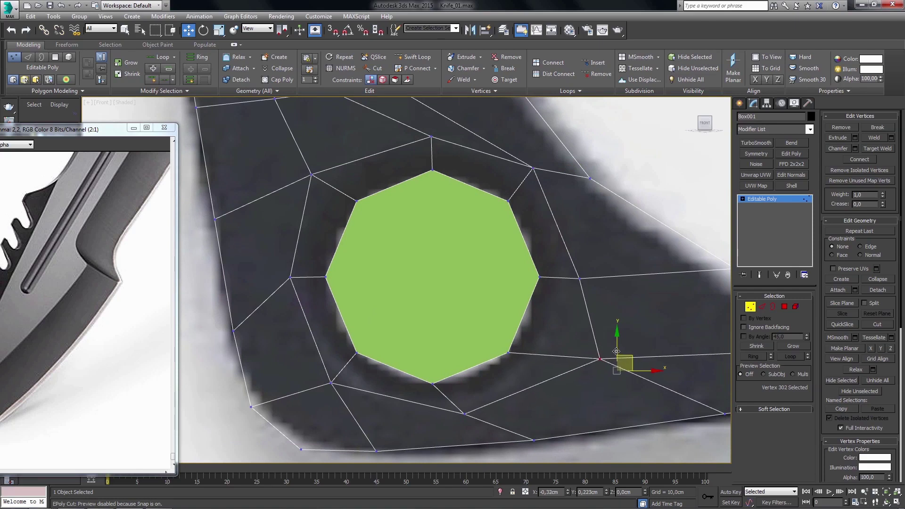
pyautogui.scroll(-3, 514, 287)
pyautogui.moveTo(414, 168)
pyautogui.mouseDown(button='middle')
pyautogui.moveTo(475, 237)
pyautogui.moveTo(488, 290)
pyautogui.mouseUp(button='middle')
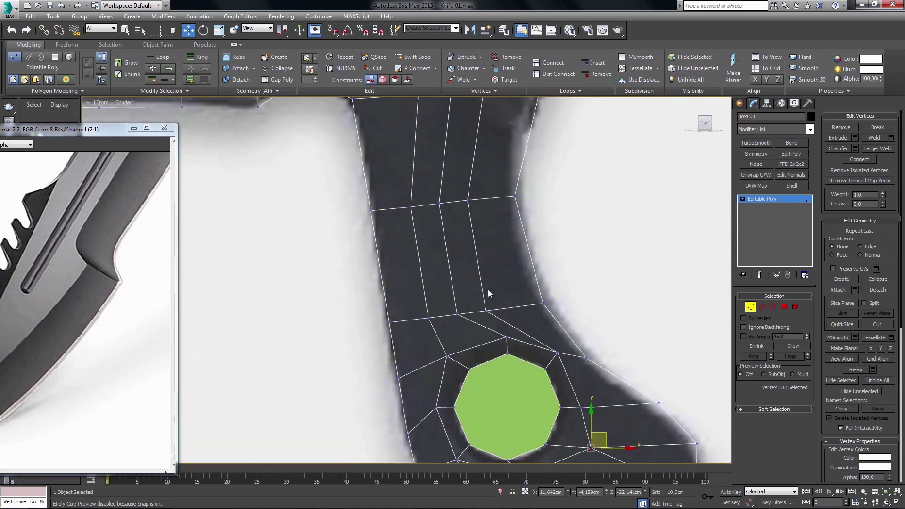
# - Turn on edge constraints (Shift+X) and slide the lowest neck loop's vertices along their edges
pyautogui.scroll(3, 488, 289)
pyautogui.moveTo(488, 332)
pyautogui.mouseDown()
pyautogui.moveTo(465, 352)
pyautogui.moveTo(554, 337)
pyautogui.mouseUp()
pyautogui.hotkey('shift', 'x')
pyautogui.click(398, 355)
pyautogui.moveTo(419, 354); pyautogui.dragTo(501, 338)
pyautogui.click(436, 350)
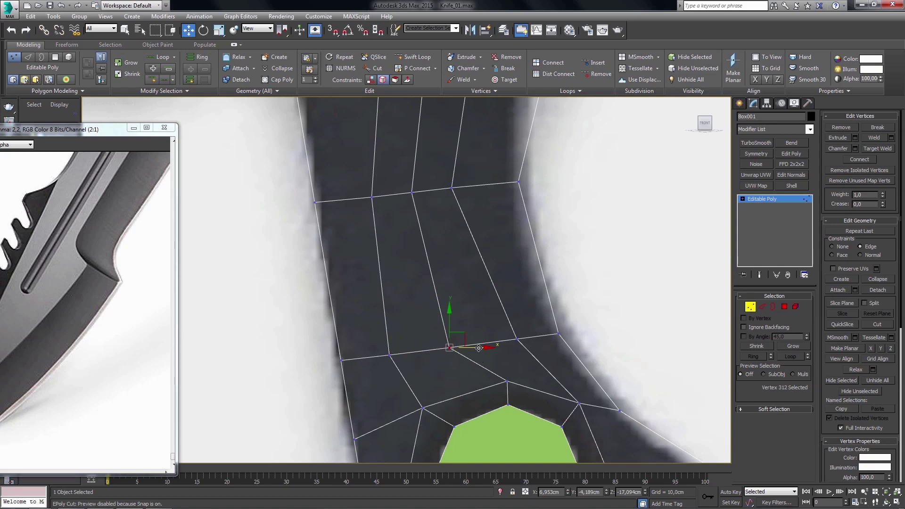
# - Even out the vertices of the next loop up the neck by sliding them along edges
pyautogui.moveTo(476, 322); pyautogui.dragTo(484, 401, button='middle')
pyautogui.click(477, 265)
pyautogui.moveTo(498, 265); pyautogui.dragTo(502, 265)
pyautogui.moveTo(405, 275); pyautogui.dragTo(460, 270)
pyautogui.click(420, 272)
pyautogui.click(374, 275)
pyautogui.moveTo(407, 275); pyautogui.dragTo(450, 270)
pyautogui.moveTo(440, 208)
pyautogui.mouseDown(button='middle')
pyautogui.moveTo(473, 226)
pyautogui.moveTo(489, 208)
pyautogui.mouseUp(button='middle')
# - Respace the upper neck loop's vertices by sliding them along their edges
pyautogui.click(478, 197)
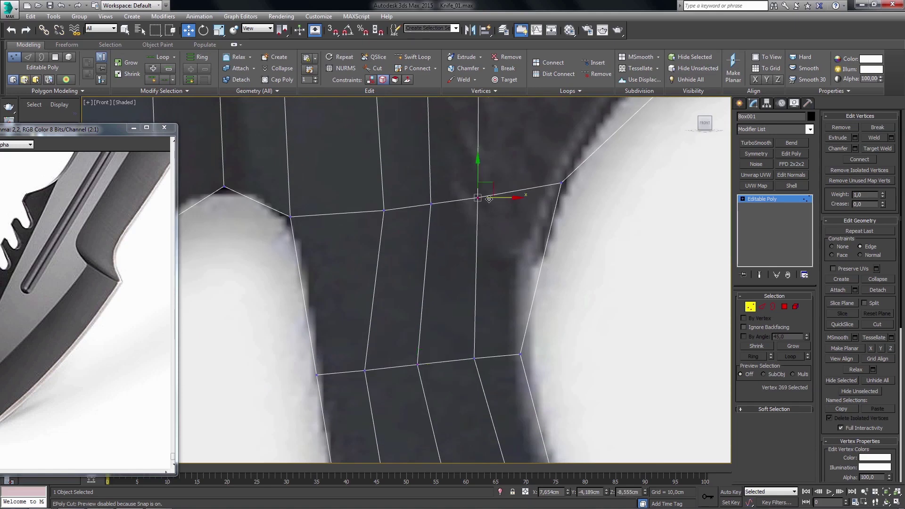
pyautogui.moveTo(489, 199); pyautogui.dragTo(510, 195)
pyautogui.moveTo(408, 212); pyautogui.dragTo(372, 214)
pyautogui.click(430, 204)
pyautogui.moveTo(453, 206); pyautogui.dragTo(436, 205)
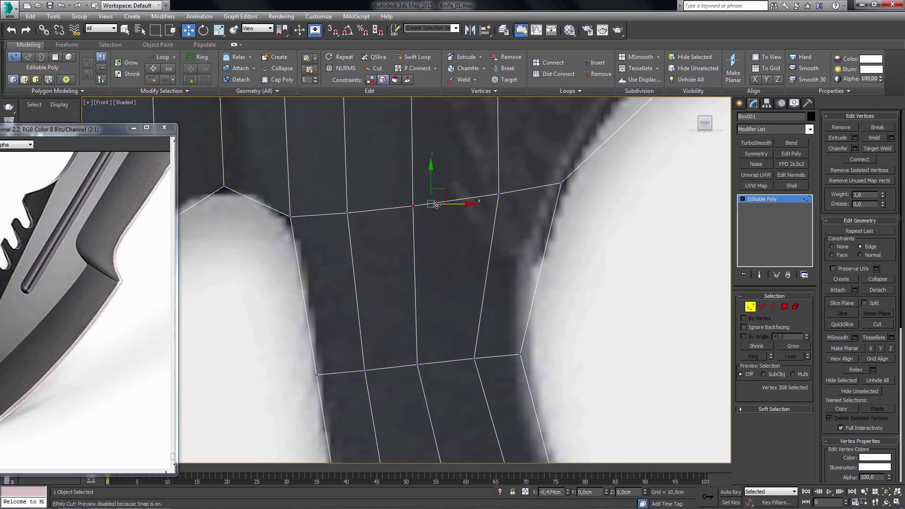
pyautogui.moveTo(437, 205); pyautogui.dragTo(439, 232, button='middle')
pyautogui.moveTo(526, 222); pyautogui.dragTo(514, 218)
pyautogui.moveTo(513, 218)
pyautogui.mouseDown(button='middle')
pyautogui.moveTo(466, 208)
pyautogui.moveTo(470, 388)
pyautogui.moveTo(490, 231)
pyautogui.moveTo(495, 299)
pyautogui.mouseUp(button='middle')
# - Raise the top spine vertex above the hole up to the reference outline
pyautogui.scroll(4, 488, 267)
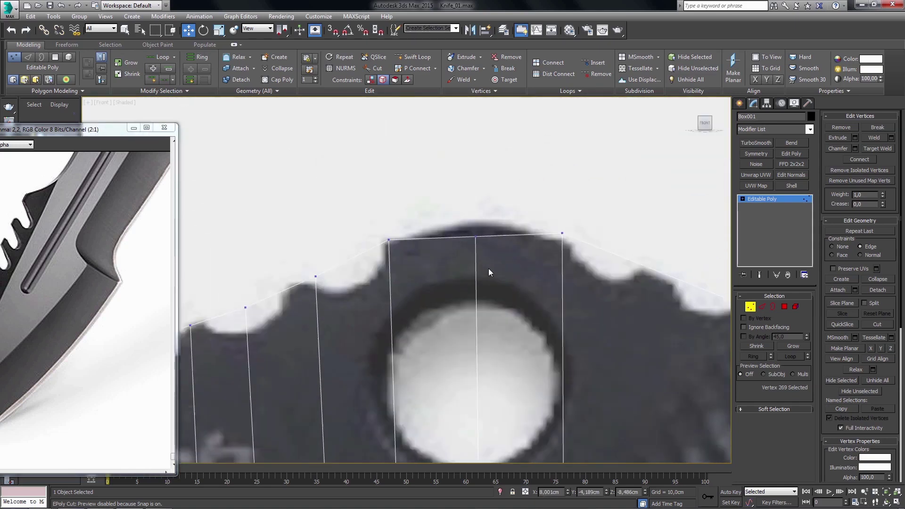
pyautogui.click(477, 258)
pyautogui.moveTo(479, 244); pyautogui.dragTo(479, 227)
pyautogui.press('q')
pyautogui.scroll(-2, 489, 319)
pyautogui.moveTo(489, 319); pyautogui.dragTo(500, 269, button='middle')
pyautogui.scroll(-3, 501, 270)
pyautogui.scroll(-2, 511, 315)
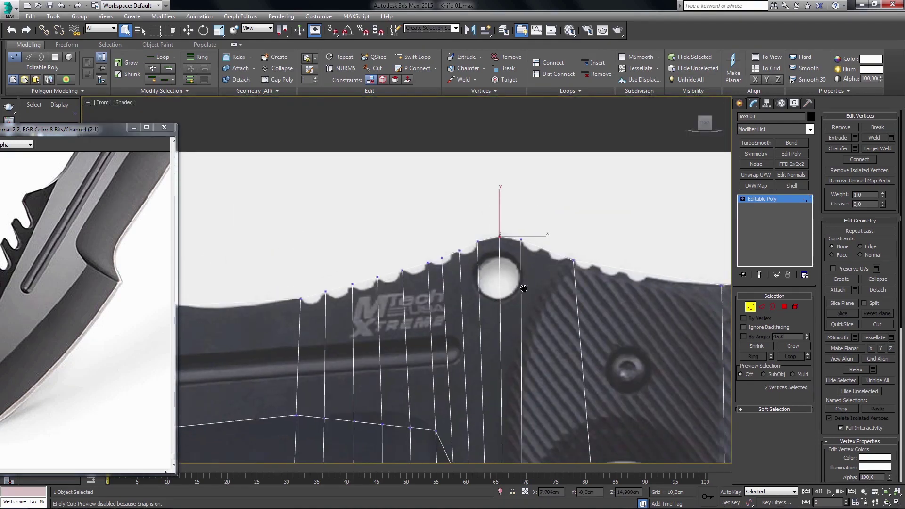
pyautogui.moveTo(450, 321); pyautogui.dragTo(522, 329, button='middle')
pyautogui.scroll(1, 471, 325)
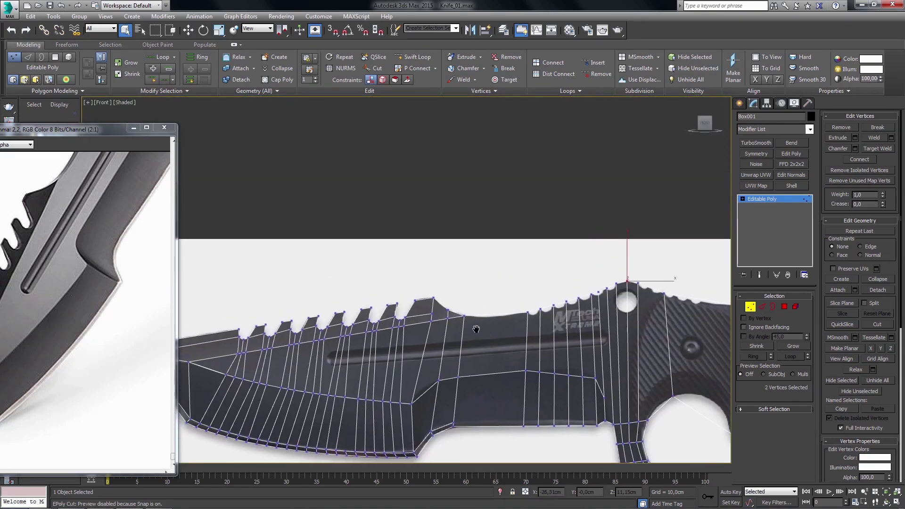
pyautogui.scroll(4, 466, 317)
pyautogui.scroll(2, 465, 326)
pyautogui.moveTo(453, 317); pyautogui.dragTo(444, 315, button='middle')
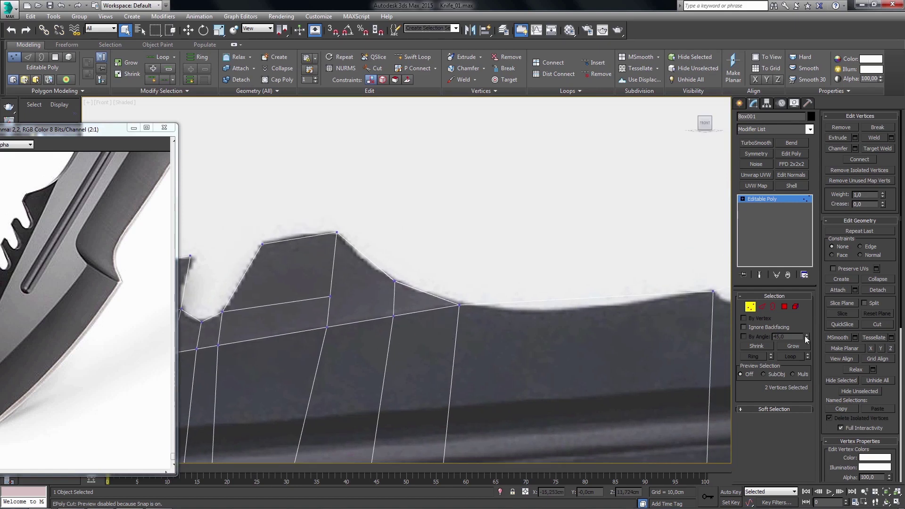
# - Cut a new edge from the spine's front edge across the vertical edges to beside the hole
pyautogui.click(875, 325)
pyautogui.moveTo(470, 348)
pyautogui.mouseDown(button='middle')
pyautogui.moveTo(438, 318)
pyautogui.moveTo(422, 339)
pyautogui.mouseUp(button='middle')
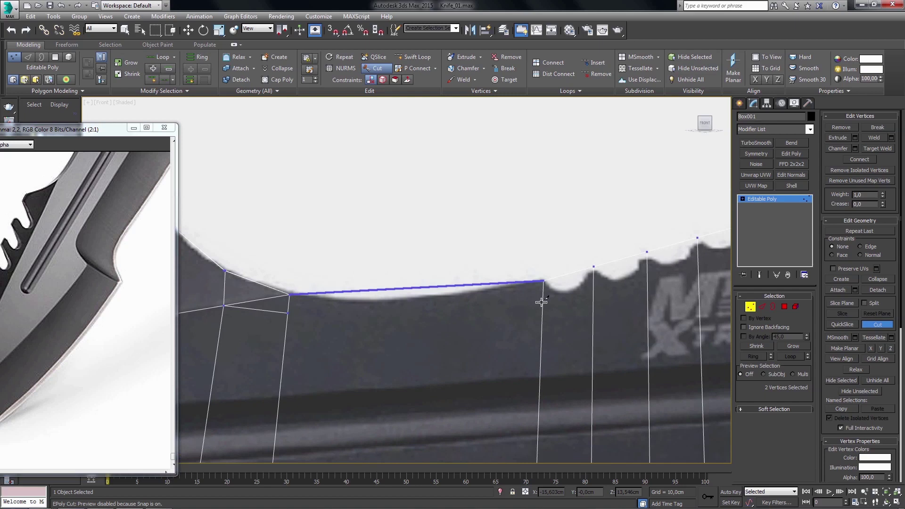
pyautogui.click(542, 309)
pyautogui.moveTo(541, 307)
pyautogui.mouseDown(button='middle')
pyautogui.moveTo(521, 329)
pyautogui.moveTo(436, 344)
pyautogui.moveTo(493, 328)
pyautogui.mouseUp(button='middle')
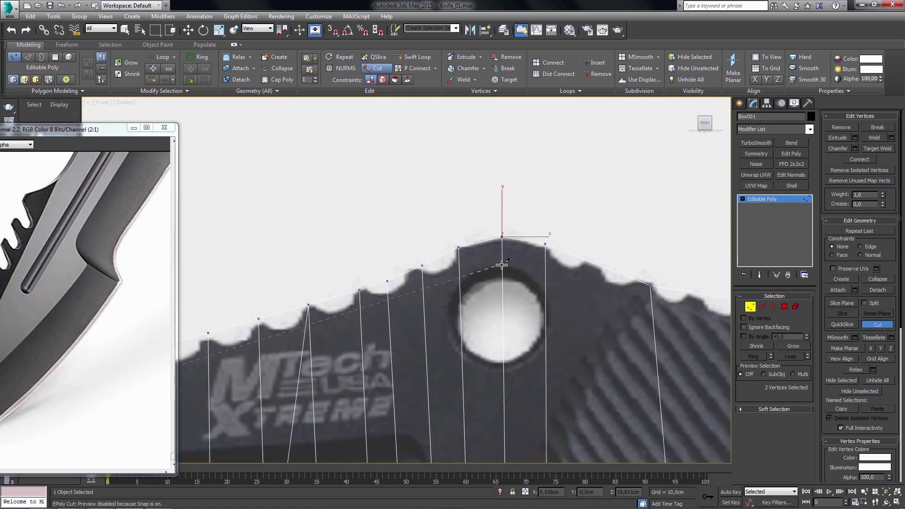
pyautogui.scroll(-2, 459, 283)
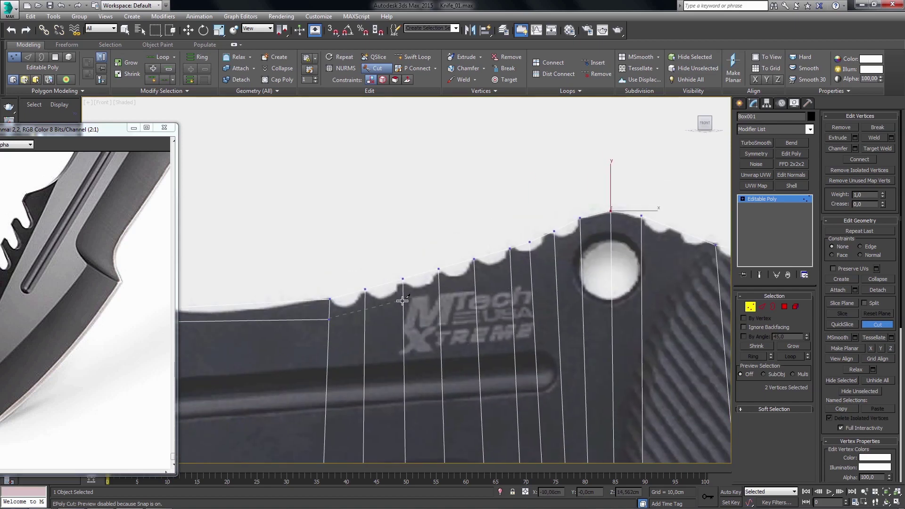
pyautogui.click(403, 302)
pyautogui.click(511, 273)
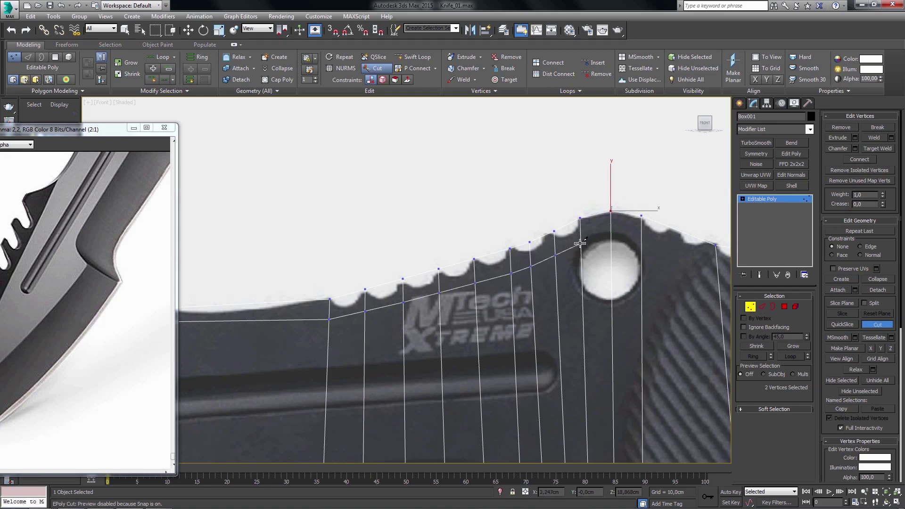
pyautogui.click(611, 234)
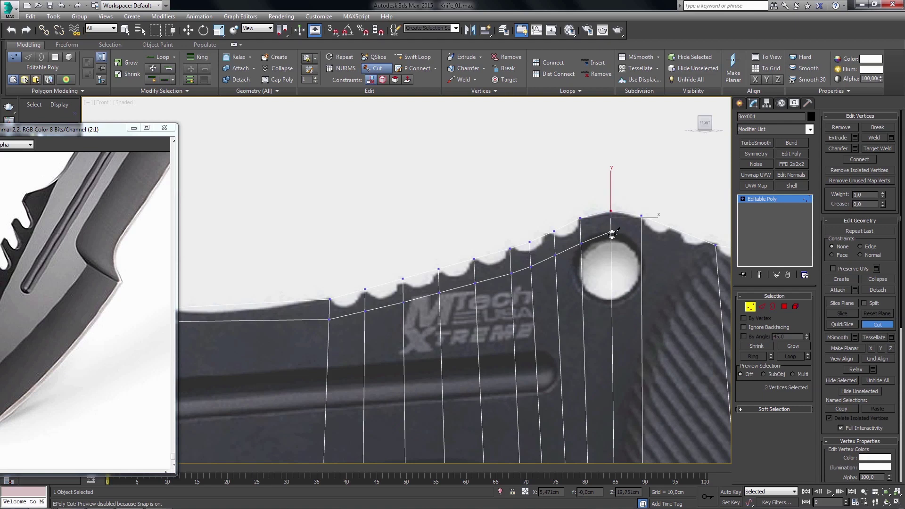
# - Carry the spine cut past the hole down onto the grip and finish cutting
pyautogui.moveTo(641, 244); pyautogui.dragTo(573, 280, button='middle')
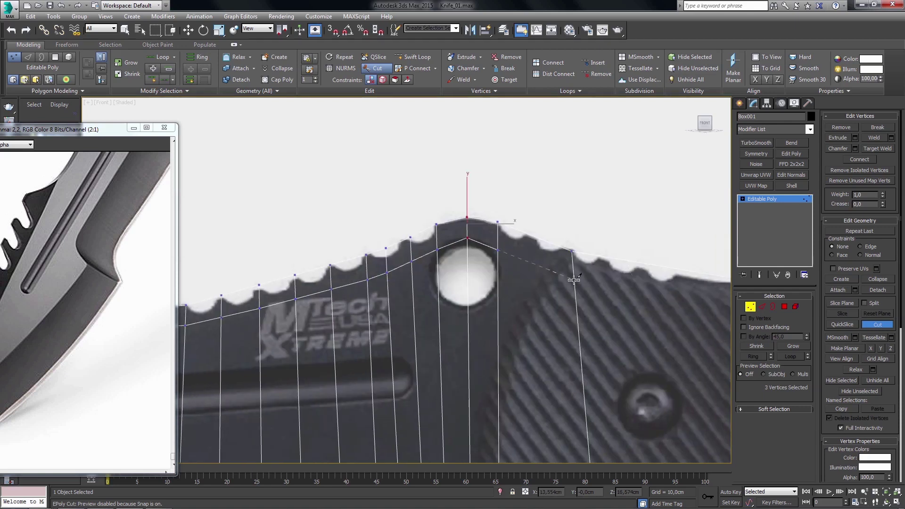
pyautogui.moveTo(575, 286)
pyautogui.mouseDown(button='middle')
pyautogui.moveTo(484, 318)
pyautogui.moveTo(384, 329)
pyautogui.moveTo(382, 316)
pyautogui.moveTo(412, 322)
pyautogui.mouseUp(button='middle')
pyautogui.scroll(-2, 490, 333)
pyautogui.click(391, 307)
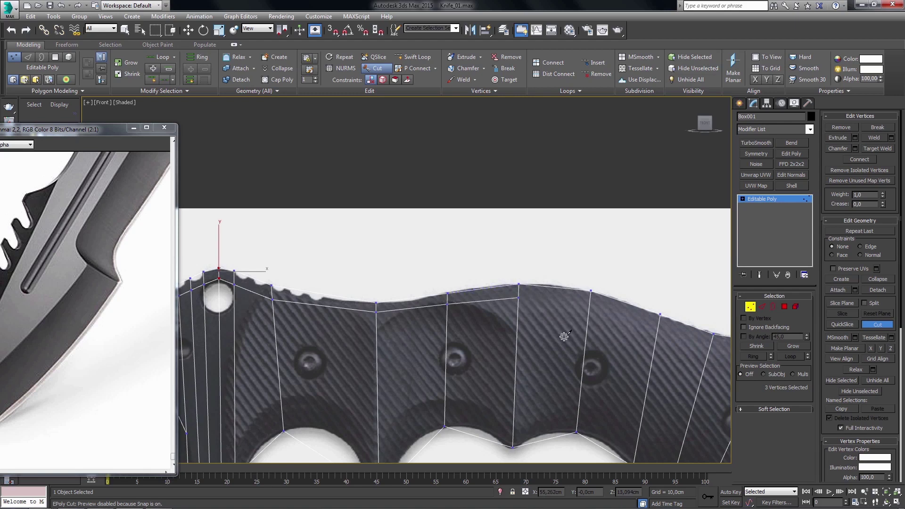
pyautogui.rightClick(532, 346)
pyautogui.moveTo(531, 345); pyautogui.dragTo(494, 326, button='middle')
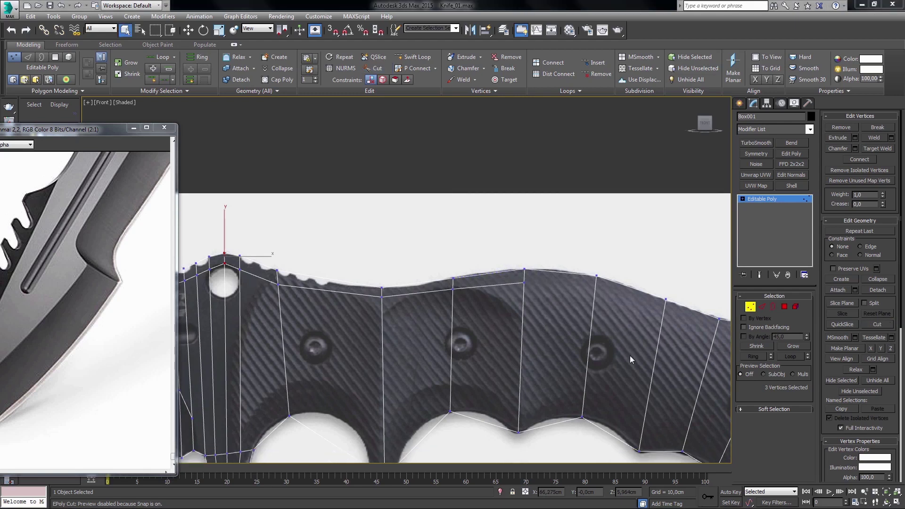
# - Save the knife scene under the new name Knife_02.max via Save As
pyautogui.press('1')
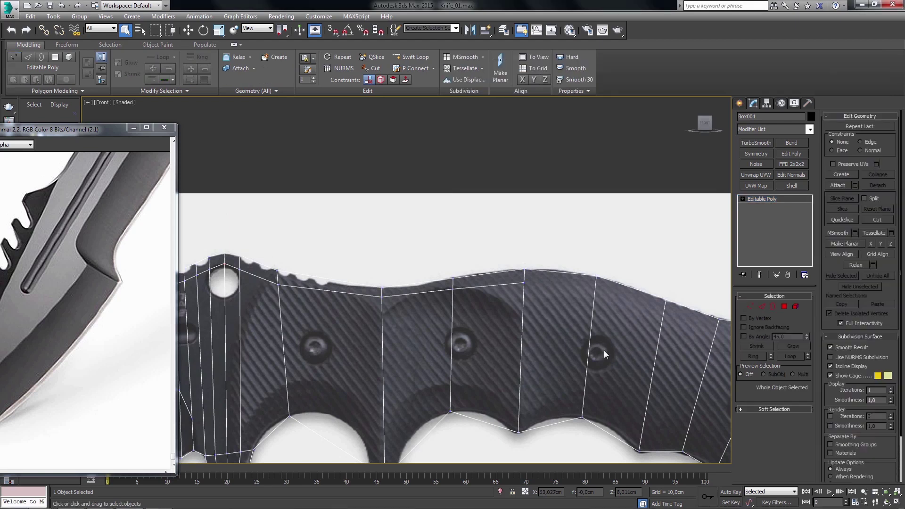
pyautogui.click(8, 9)
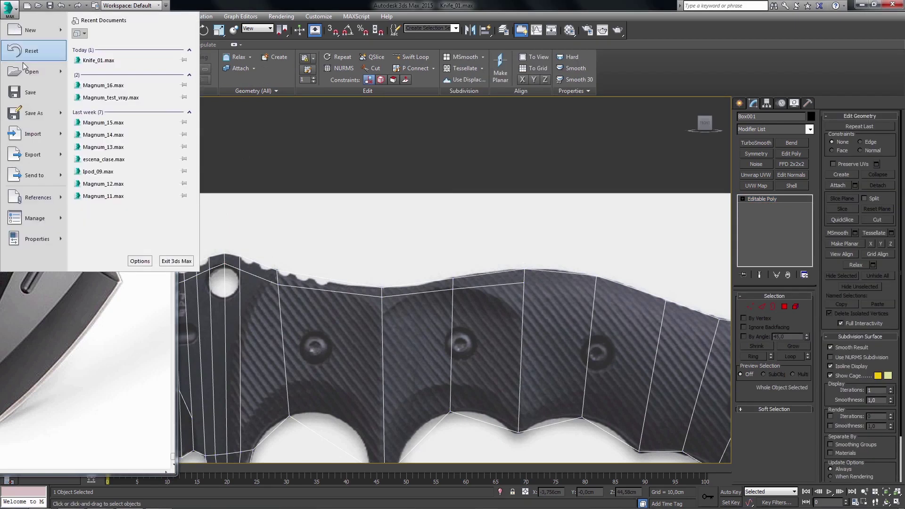
pyautogui.click(33, 117)
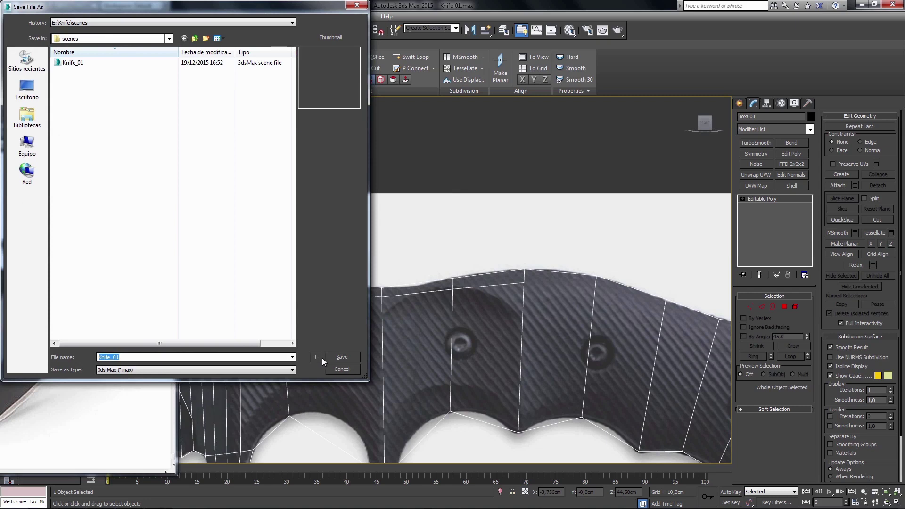
pyautogui.click(317, 357)
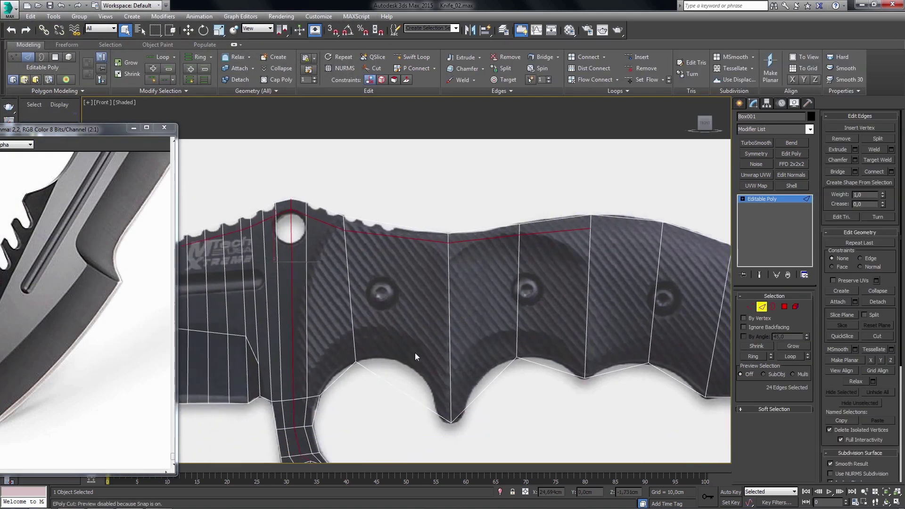
# - Undo the last change and reselect the edges near the top of the handle
pyautogui.hotkey('ctrl', 'z')
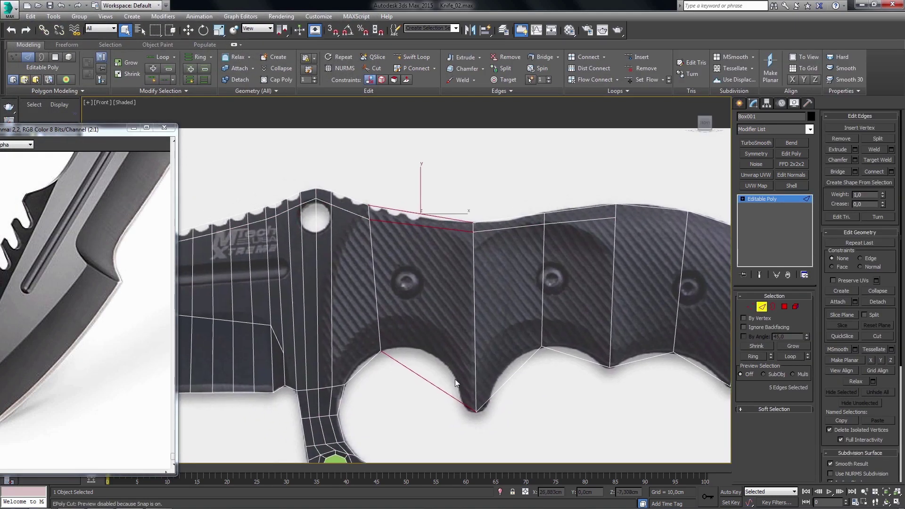
pyautogui.scroll(3, 454, 379)
pyautogui.keyDown('ctrl'); pyautogui.click(428, 388); pyautogui.keyUp('ctrl')
pyautogui.moveTo(436, 391); pyautogui.dragTo(435, 393, button='middle')
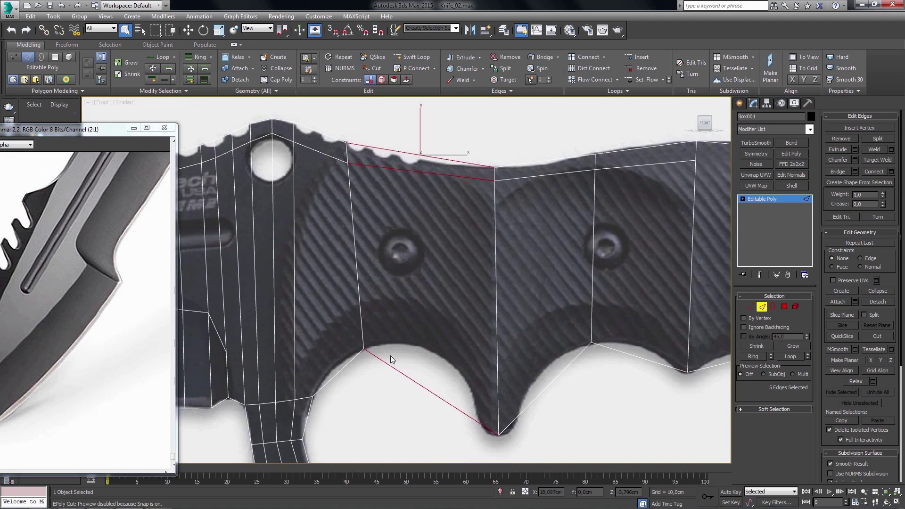
pyautogui.press('1')
pyautogui.moveTo(367, 361)
pyautogui.mouseDown(button='middle')
pyautogui.moveTo(378, 365)
pyautogui.moveTo(363, 380)
pyautogui.mouseUp(button='middle')
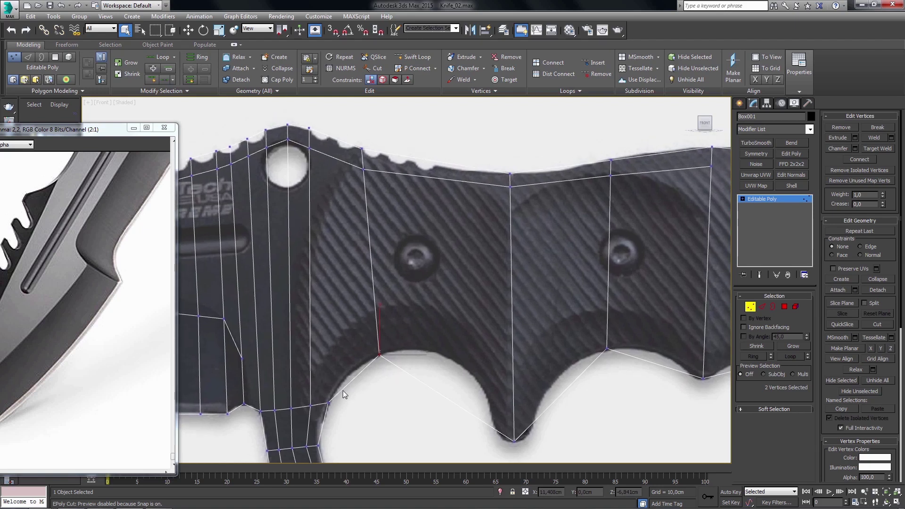
pyautogui.press('4')
pyautogui.click(350, 346)
pyautogui.press('1')
pyautogui.moveTo(335, 215); pyautogui.dragTo(342, 233, button='middle')
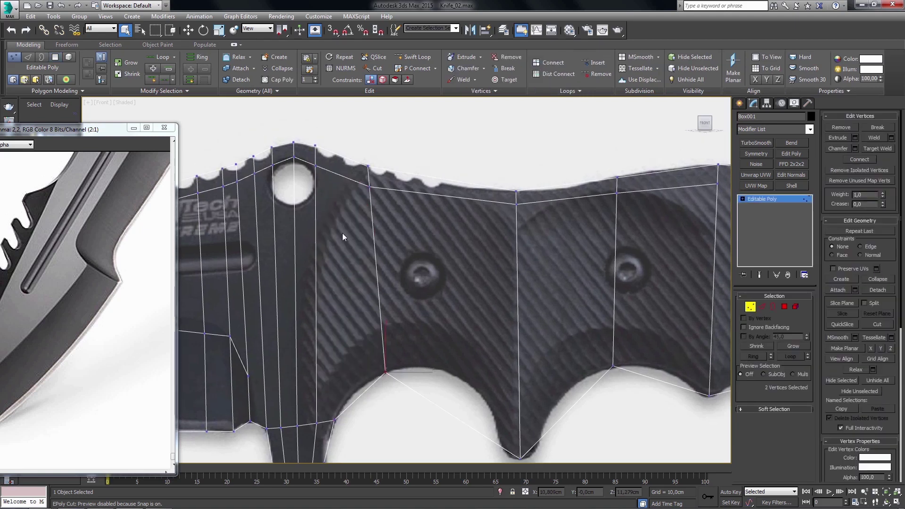
pyautogui.press('2')
pyautogui.click(344, 141)
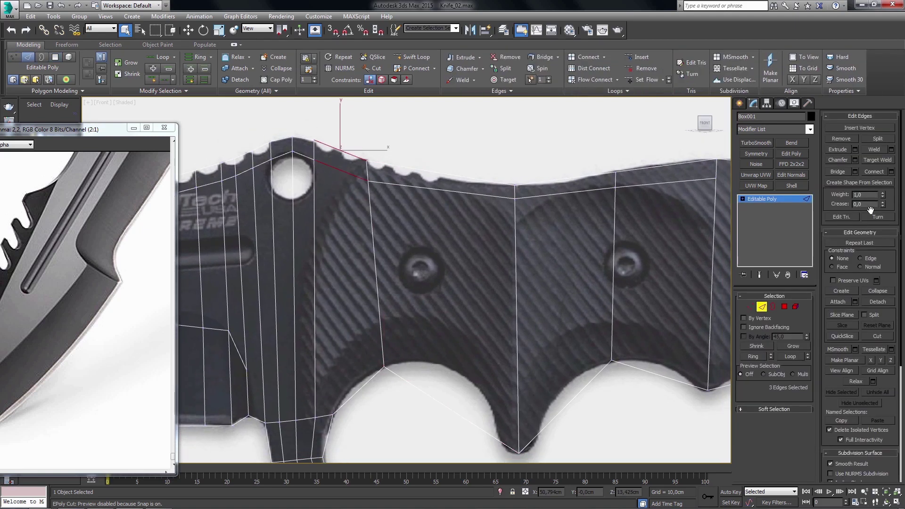
pyautogui.moveTo(439, 279); pyautogui.dragTo(443, 254, button='middle')
pyautogui.press('1')
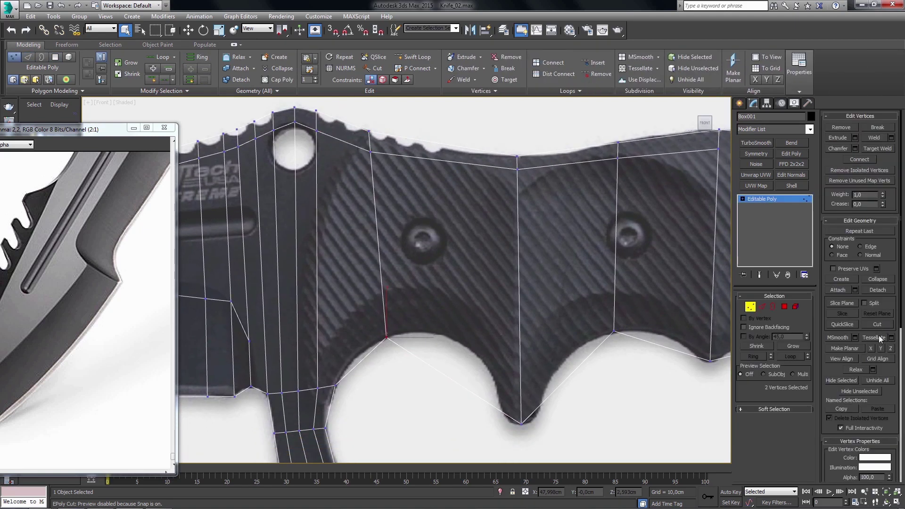
# - Cut a new vertical edge down from the top edge beside the lanyard hole
pyautogui.click(877, 324)
pyautogui.scroll(5, 440, 299)
pyautogui.scroll(2, 390, 366)
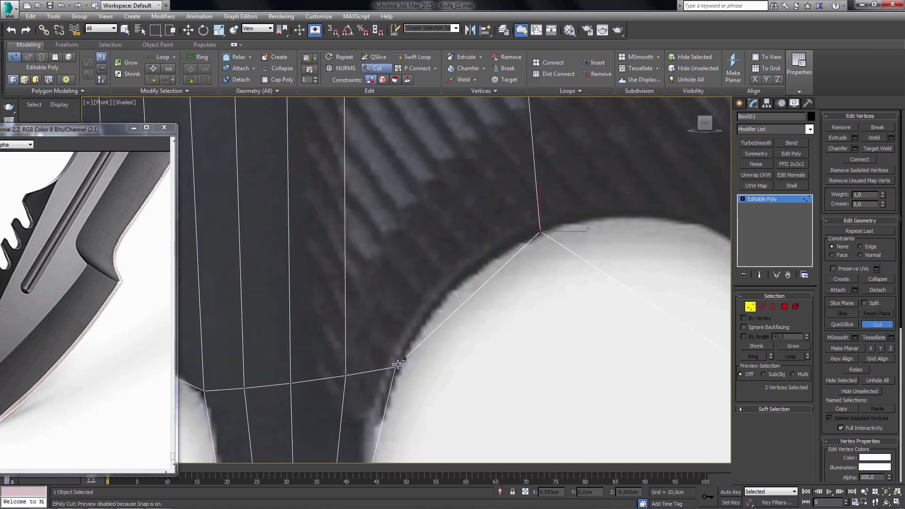
pyautogui.moveTo(410, 256); pyautogui.dragTo(420, 212, button='middle')
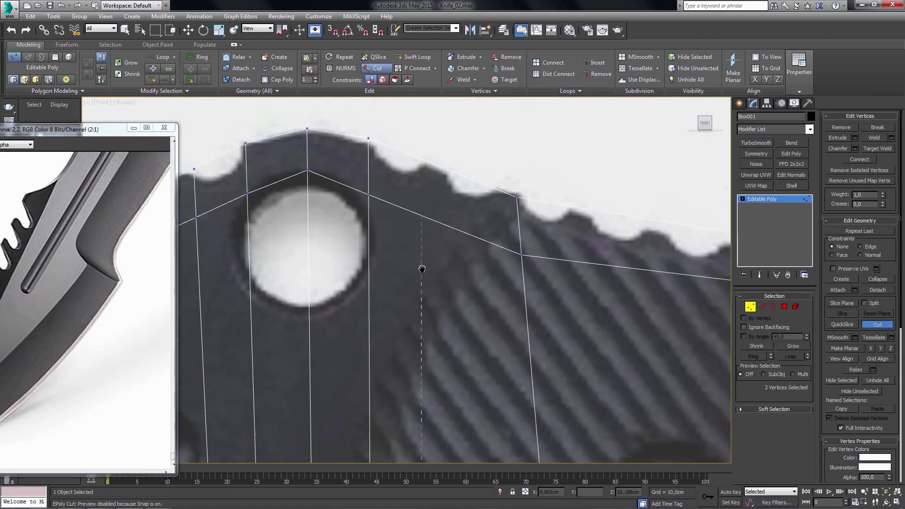
pyautogui.click(417, 253)
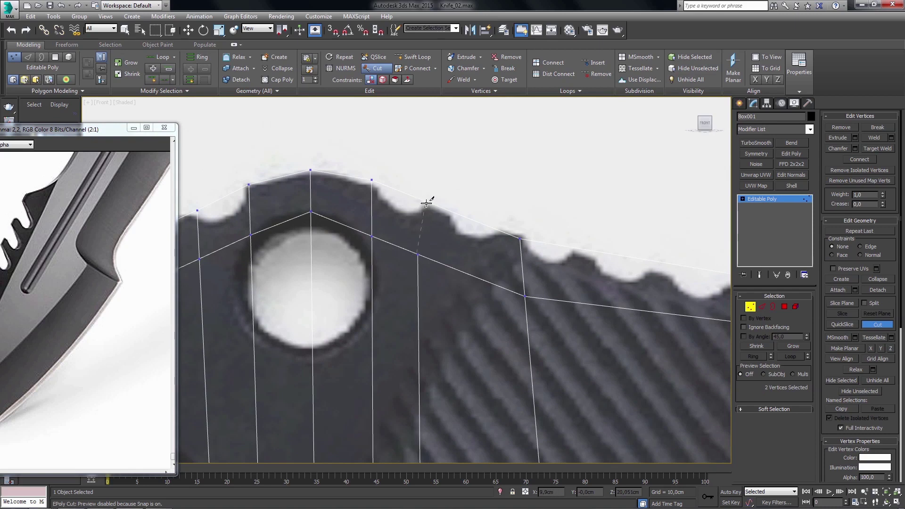
pyautogui.rightClick(453, 262)
# - Slide the spine vertices right along their edges with Edge constraint
pyautogui.scroll(-3, 456, 283)
pyautogui.moveTo(465, 316)
pyautogui.mouseDown(button='middle')
pyautogui.moveTo(471, 229)
pyautogui.moveTo(489, 254)
pyautogui.moveTo(477, 281)
pyautogui.moveTo(450, 154)
pyautogui.mouseUp(button='middle')
pyautogui.press('w')
pyautogui.hotkey('shift', 'x')
pyautogui.moveTo(445, 135); pyautogui.dragTo(466, 135)
pyautogui.moveTo(505, 142); pyautogui.dragTo(541, 147)
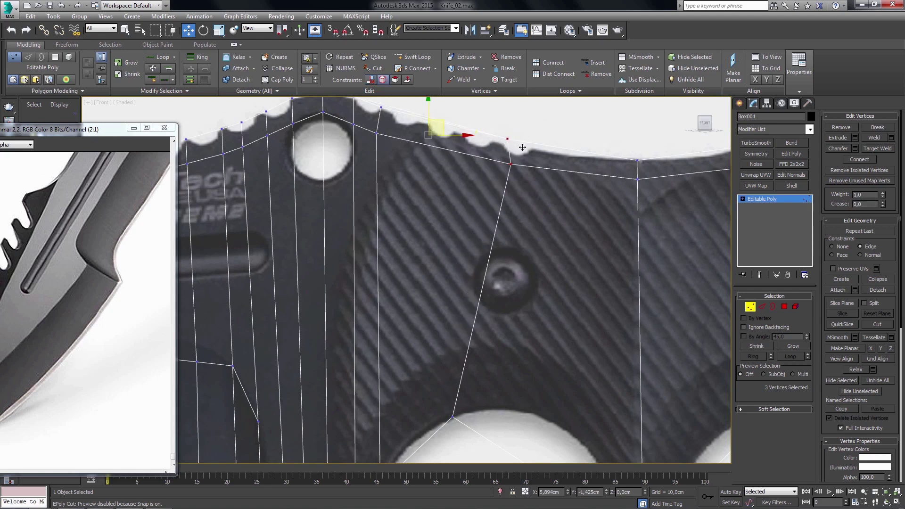
# - Slide the bottom vertex right along its edge and up onto the groove curve
pyautogui.moveTo(535, 314); pyautogui.dragTo(524, 248, button='middle')
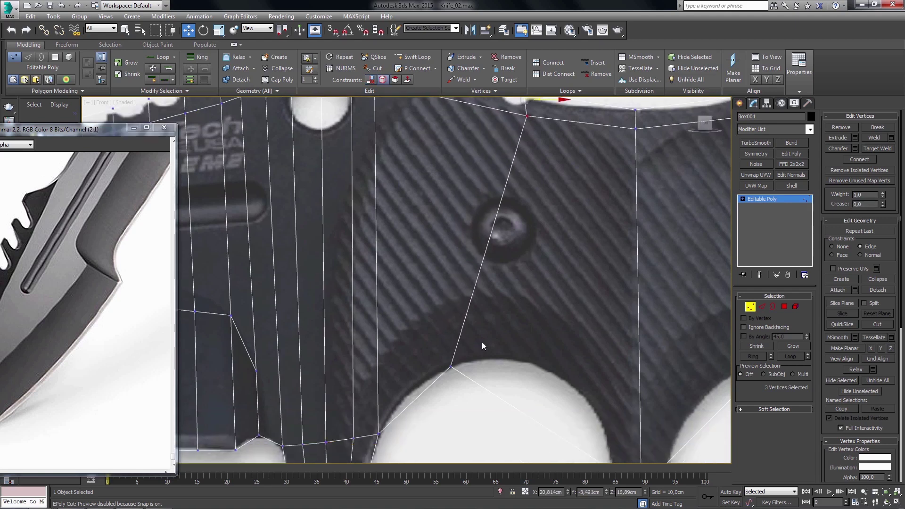
pyautogui.click(441, 351)
pyautogui.moveTo(442, 350); pyautogui.dragTo(513, 340)
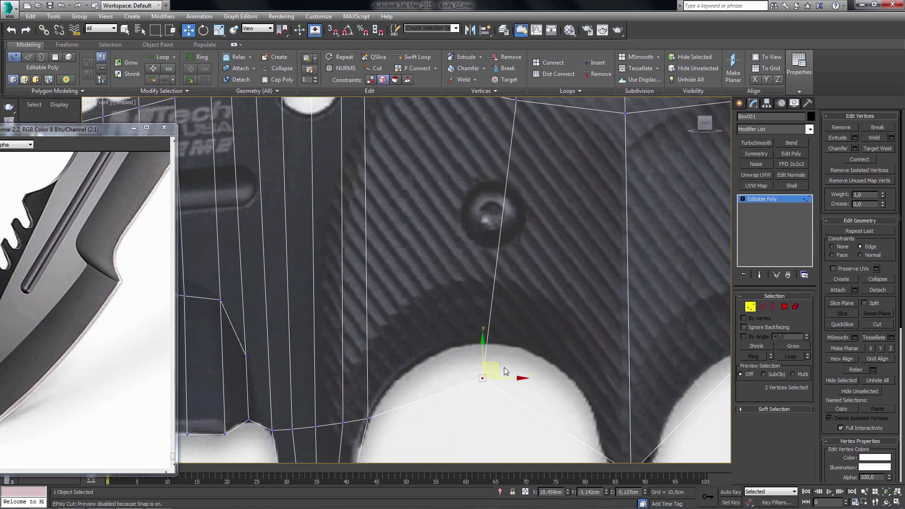
pyautogui.moveTo(506, 369); pyautogui.dragTo(505, 334)
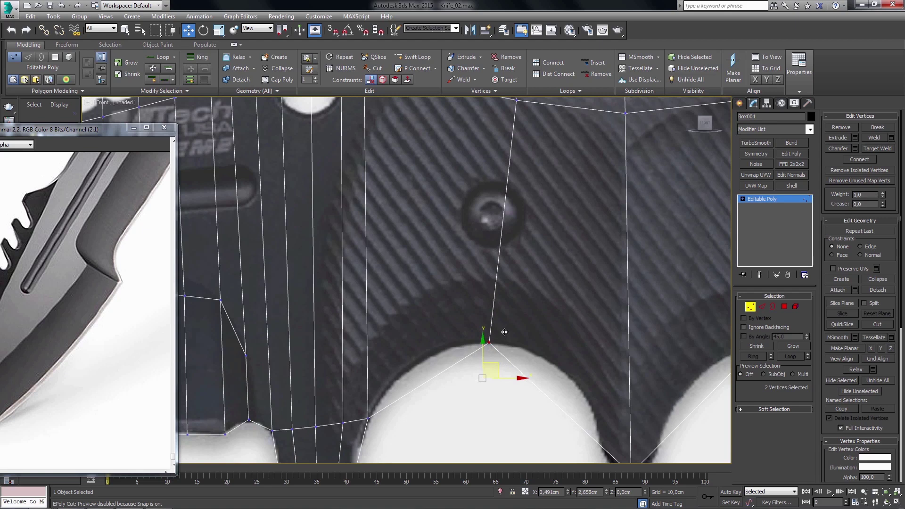
pyautogui.scroll(-2, 548, 346)
pyautogui.moveTo(547, 346)
pyautogui.mouseDown(button='middle')
pyautogui.moveTo(520, 354)
pyautogui.moveTo(459, 343)
pyautogui.mouseUp(button='middle')
pyautogui.moveTo(420, 332); pyautogui.dragTo(419, 331)
pyautogui.moveTo(593, 375); pyautogui.dragTo(497, 374, button='middle')
# - Connect two edges with a new vertical edge and raise its vertex onto the groove curve
pyautogui.press('2')
pyautogui.press('q')
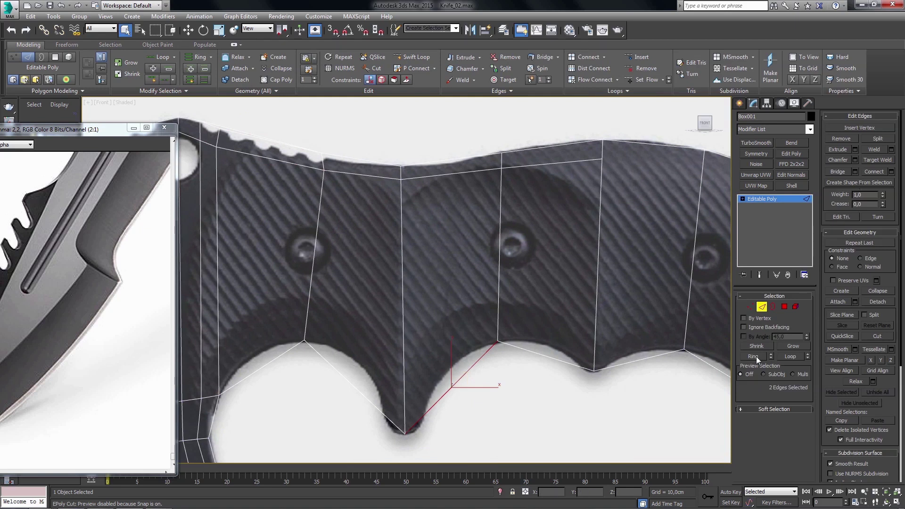
pyautogui.click(874, 174)
pyautogui.scroll(2, 459, 335)
pyautogui.press('1')
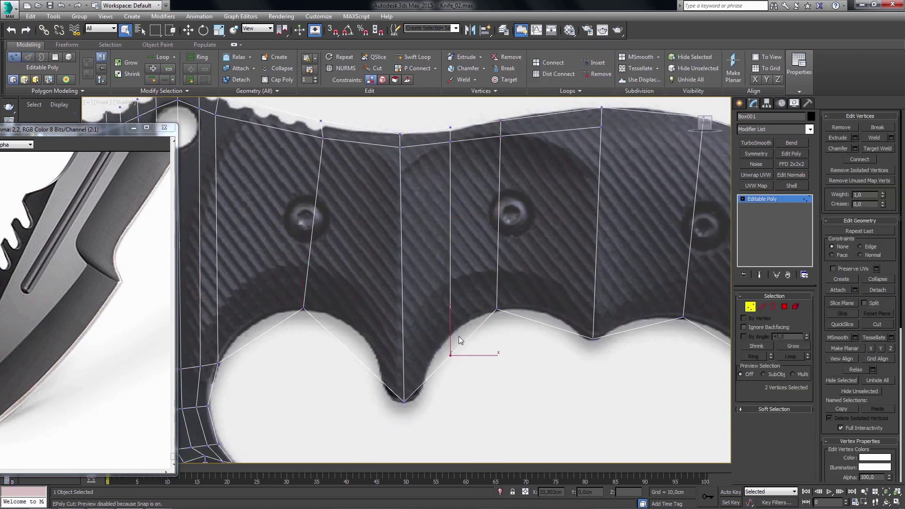
pyautogui.scroll(5, 465, 374)
pyautogui.press('w')
pyautogui.moveTo(465, 375); pyautogui.dragTo(462, 346)
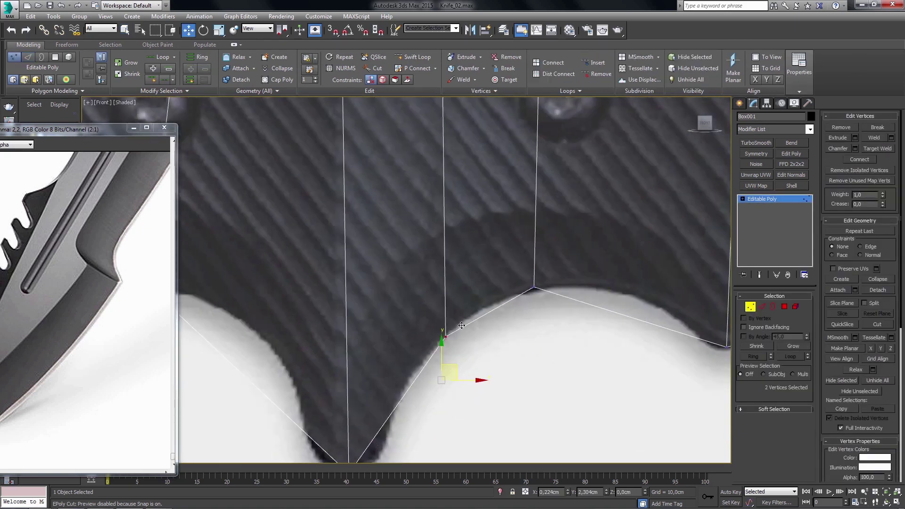
pyautogui.scroll(-3, 518, 360)
# - Select the bottom groove vertex and the edges along the groove
pyautogui.press('2')
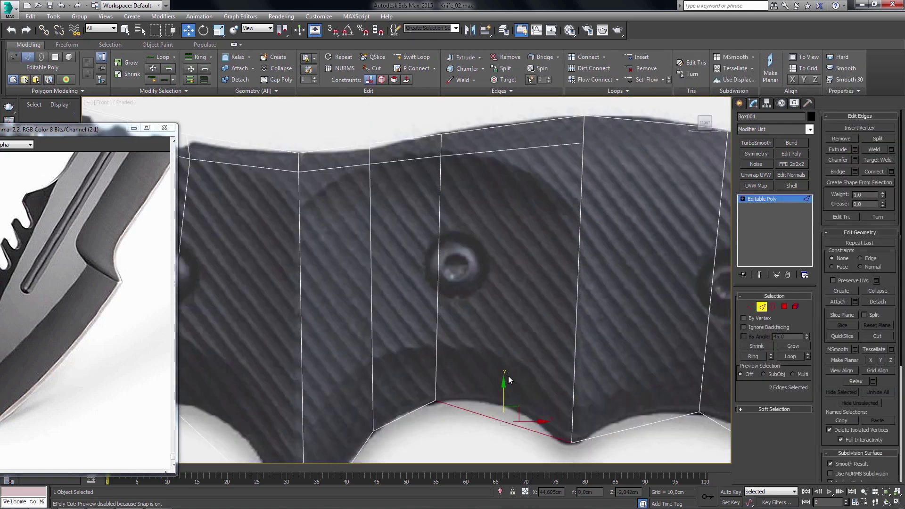
pyautogui.moveTo(521, 309); pyautogui.dragTo(514, 291, button='middle')
pyautogui.press('1')
pyautogui.scroll(3, 499, 368)
pyautogui.moveTo(500, 368); pyautogui.dragTo(486, 408)
pyautogui.moveTo(486, 408); pyautogui.dragTo(482, 420, button='middle')
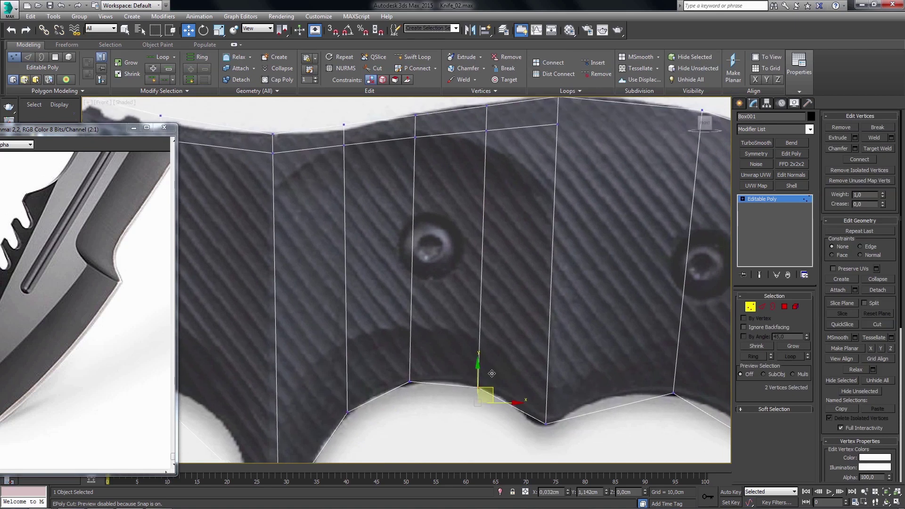
pyautogui.moveTo(589, 372); pyautogui.dragTo(507, 366, button='middle')
pyautogui.press('2')
pyautogui.moveTo(513, 427); pyautogui.dragTo(513, 370)
pyautogui.moveTo(526, 375); pyautogui.dragTo(514, 412, button='middle')
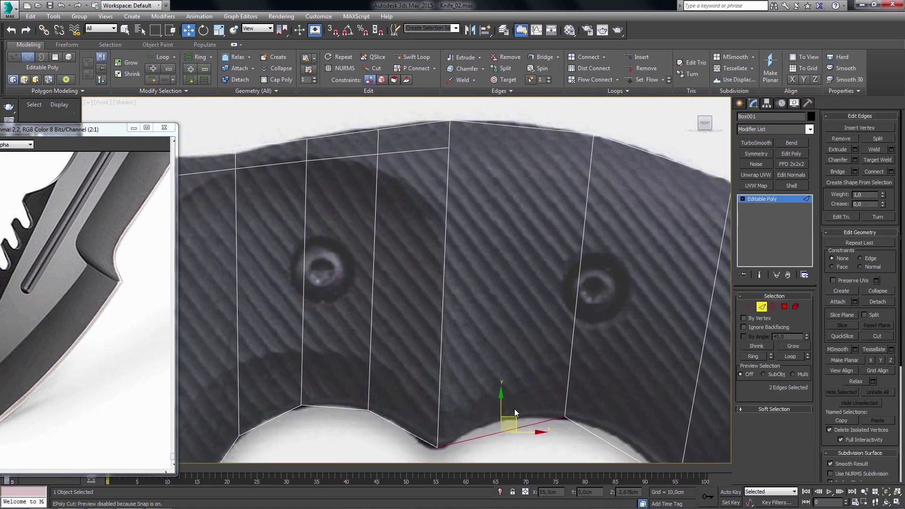
# - Pan toward the pommel end to bring the lanyard hole into view
pyautogui.moveTo(493, 236); pyautogui.dragTo(330, 256, button='middle')
pyautogui.scroll(-2, 330, 256)
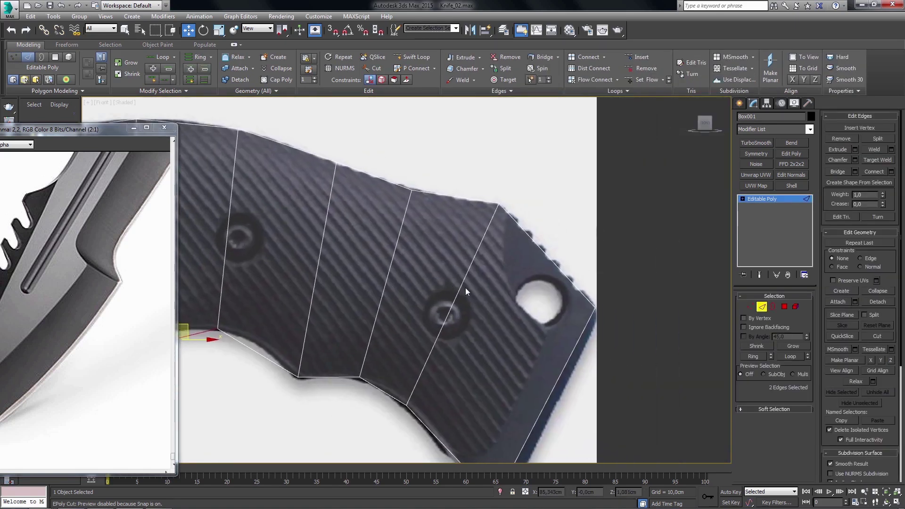
pyautogui.moveTo(465, 288); pyautogui.dragTo(538, 312, button='middle')
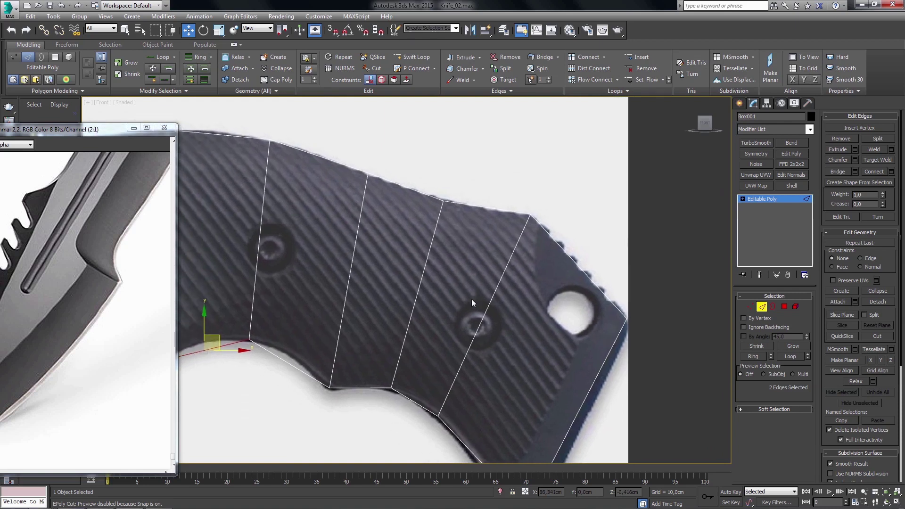
pyautogui.moveTo(277, 246); pyautogui.dragTo(428, 284, button='middle')
pyautogui.moveTo(426, 250); pyautogui.dragTo(416, 285, button='middle')
# - Connect the parallel vertical handle edges, sliding the new loop up toward the spine
pyautogui.press('q')
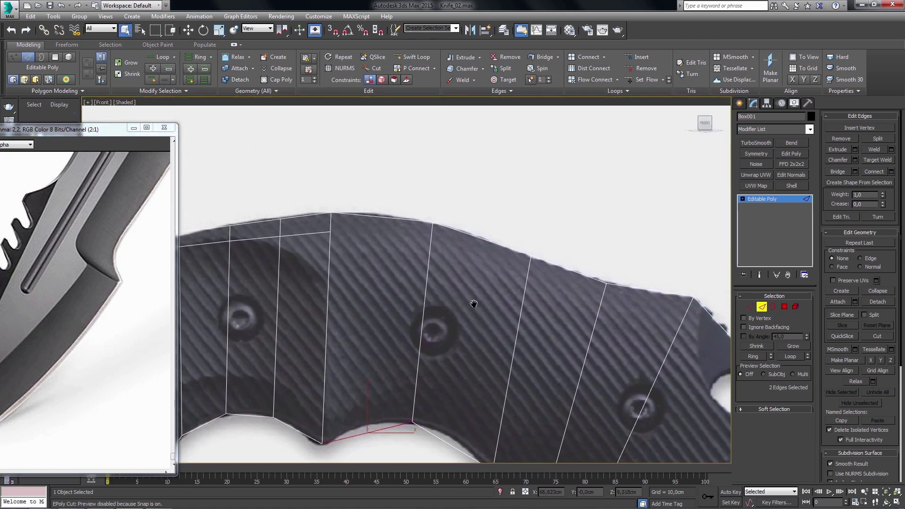
pyautogui.moveTo(378, 262); pyautogui.dragTo(429, 303)
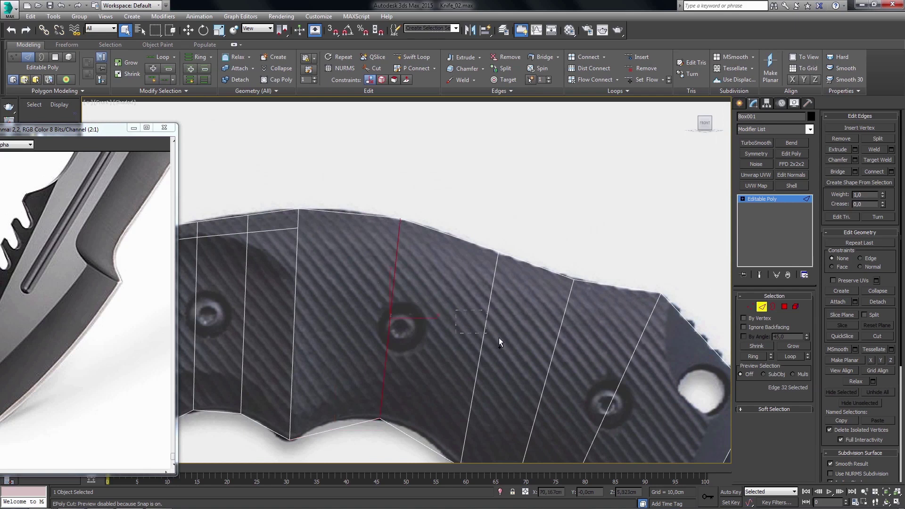
pyautogui.scroll(-2, 583, 372)
pyautogui.keyDown('ctrl'); pyautogui.click(579, 359); pyautogui.keyUp('ctrl')
pyautogui.scroll(1, 582, 360)
pyautogui.keyDown('ctrl'); pyautogui.click(643, 405); pyautogui.keyUp('ctrl')
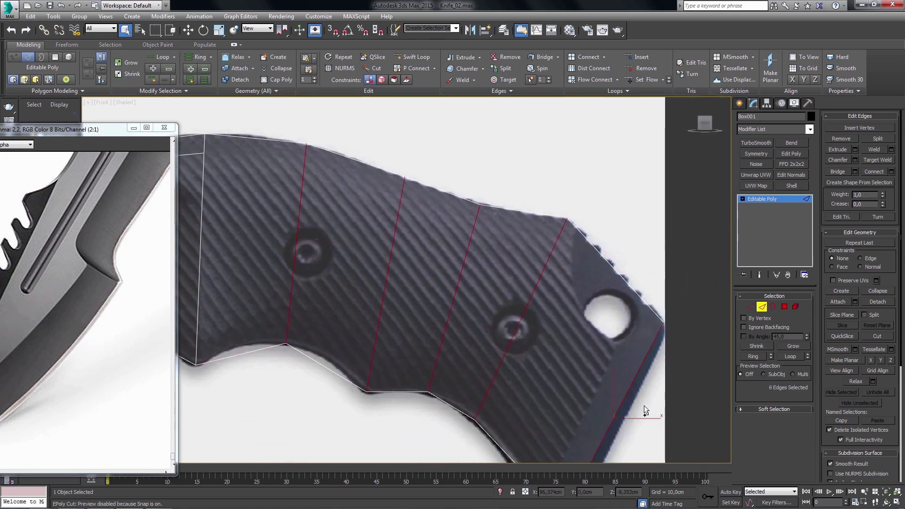
pyautogui.scroll(2, 532, 332)
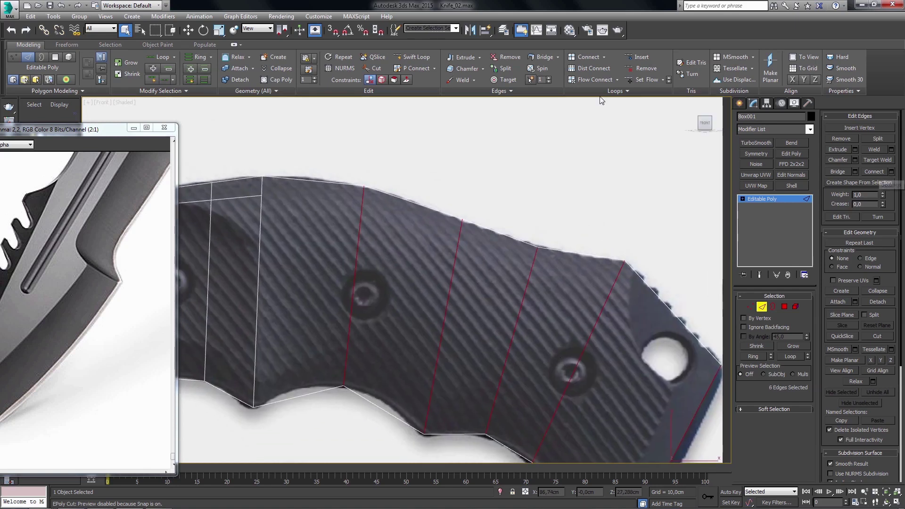
pyautogui.click(890, 171)
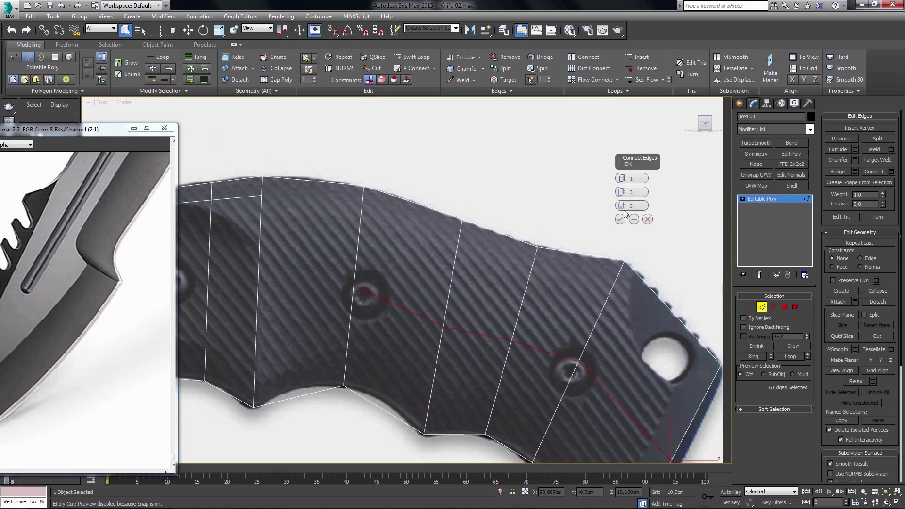
pyautogui.moveTo(621, 209); pyautogui.dragTo(626, 186)
pyautogui.moveTo(643, 77); pyautogui.dragTo(648, 56)
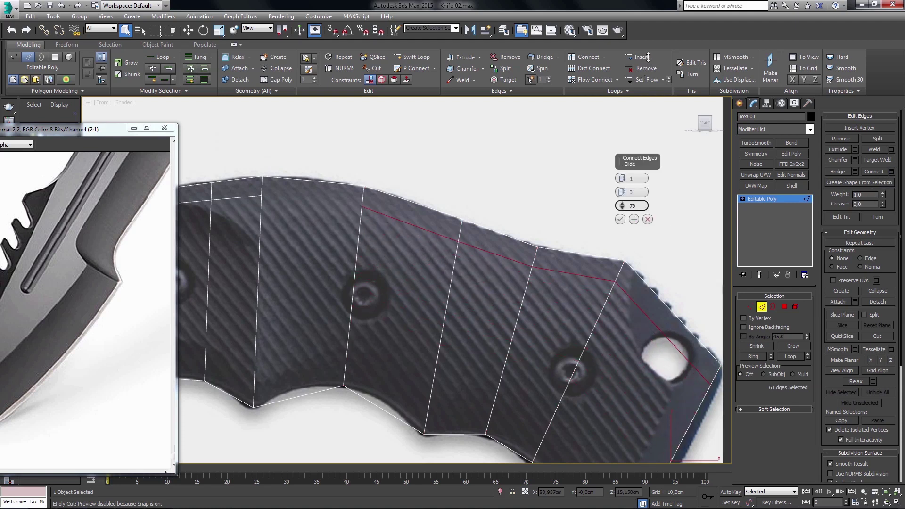
pyautogui.click(620, 219)
# - Connect the two selected vertices with a new edge
pyautogui.scroll(2, 425, 217)
pyautogui.press('1')
pyautogui.scroll(2, 400, 246)
pyautogui.scroll(2, 320, 239)
pyautogui.moveTo(320, 239); pyautogui.dragTo(282, 235, button='middle')
pyautogui.click(864, 160)
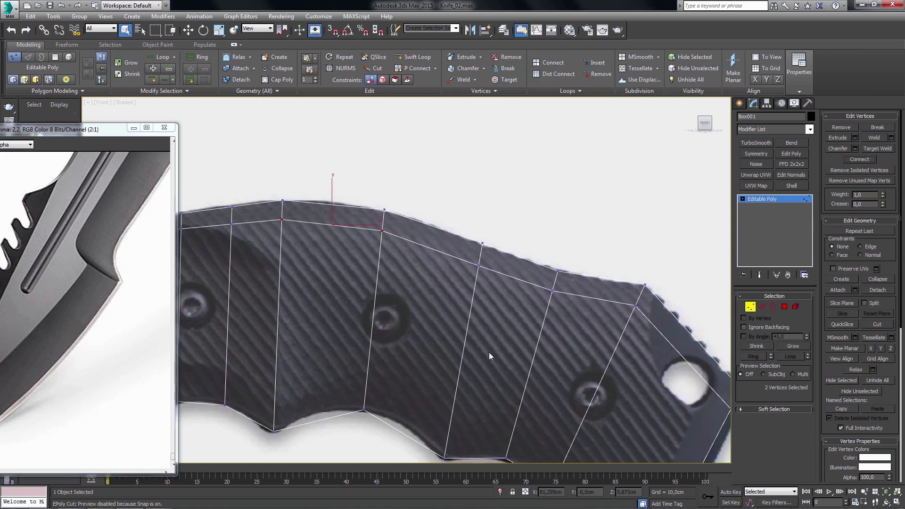
pyautogui.moveTo(488, 352); pyautogui.dragTo(413, 380, button='middle')
# - Select the bottom contour and centre-column edges and connect them with a new edge
pyautogui.press('2')
pyautogui.click(406, 344)
pyautogui.keyDown('ctrl'); pyautogui.click(490, 363); pyautogui.keyUp('ctrl')
pyautogui.moveTo(533, 363)
pyautogui.mouseDown(button='middle')
pyautogui.moveTo(465, 388)
pyautogui.moveTo(472, 396)
pyautogui.mouseUp(button='middle')
pyautogui.keyDown('ctrl'); pyautogui.click(428, 167); pyautogui.keyUp('ctrl')
pyautogui.click(875, 173)
pyautogui.moveTo(471, 384); pyautogui.dragTo(469, 370, button='middle')
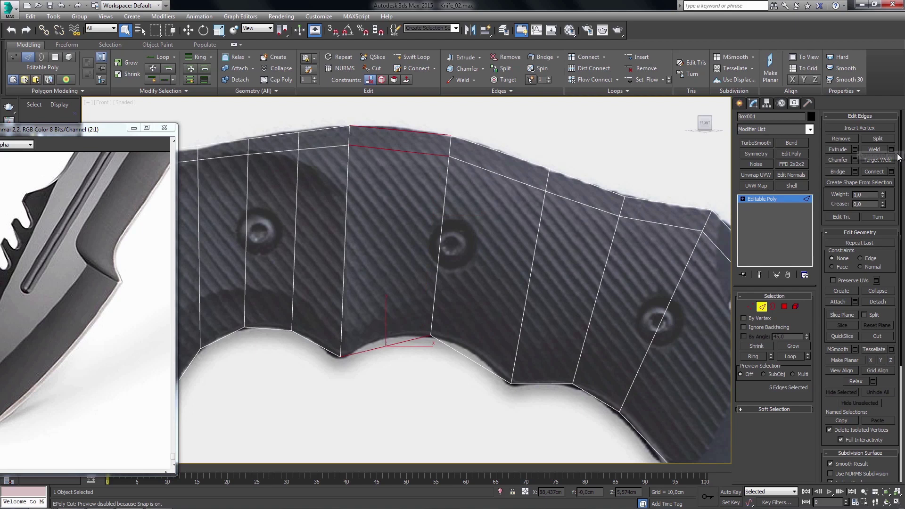
pyautogui.click(890, 171)
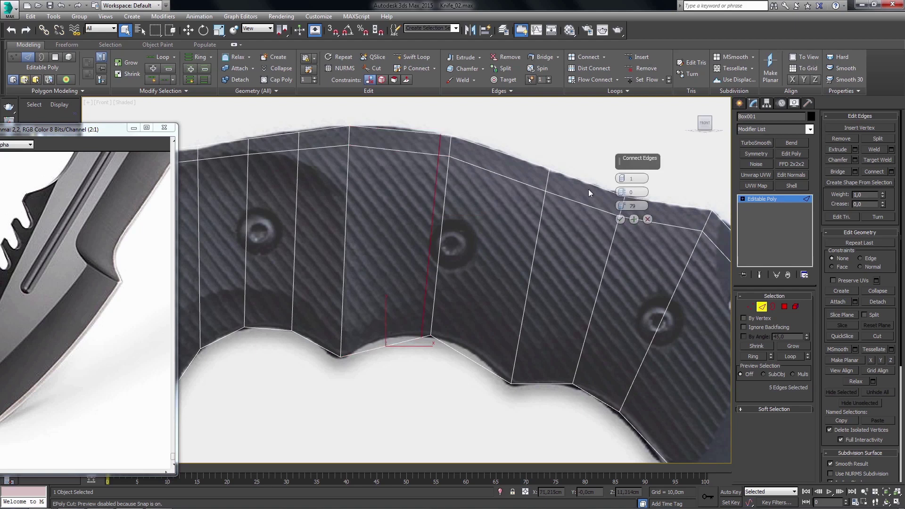
pyautogui.click(620, 219)
# - Ring-connect edges across the grip and raise a new vertex onto the groove outline
pyautogui.moveTo(476, 373); pyautogui.dragTo(474, 357, button='middle')
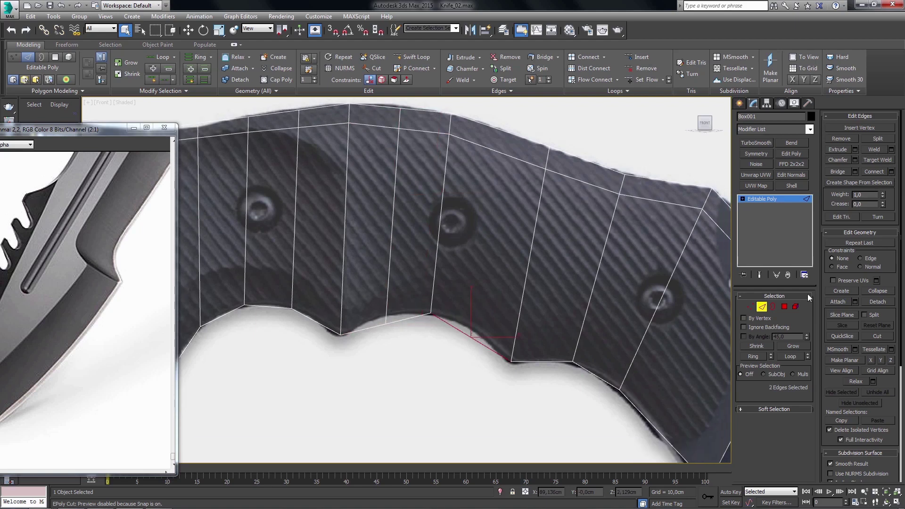
pyautogui.click(758, 357)
pyautogui.click(877, 174)
pyautogui.moveTo(537, 313); pyautogui.dragTo(497, 296, button='middle')
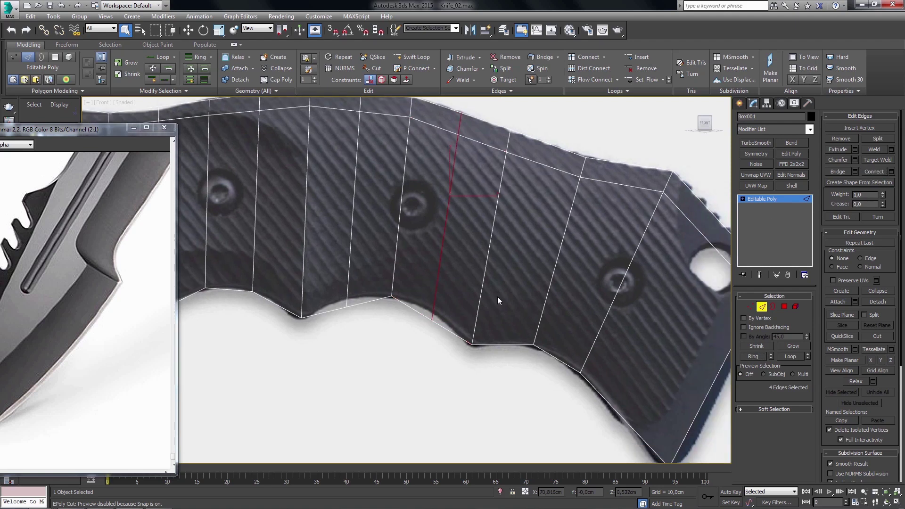
pyautogui.press('1')
pyautogui.scroll(3, 468, 339)
pyautogui.press('w')
pyautogui.moveTo(470, 302); pyautogui.dragTo(469, 282)
# - Move the new edge's left vertex up onto the finger-groove outline, then frame the butt end
pyautogui.click(317, 310)
pyautogui.moveTo(301, 291)
pyautogui.mouseDown(button='middle')
pyautogui.moveTo(320, 305)
pyautogui.moveTo(318, 344)
pyautogui.mouseUp(button='middle')
pyautogui.moveTo(327, 292); pyautogui.dragTo(327, 276)
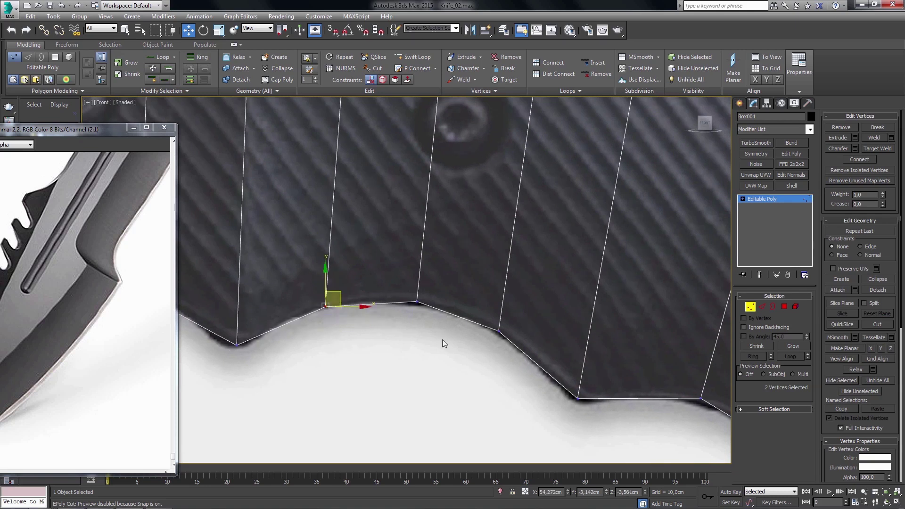
pyautogui.scroll(-2, 471, 349)
pyautogui.moveTo(471, 348)
pyautogui.mouseDown(button='middle')
pyautogui.moveTo(462, 342)
pyautogui.moveTo(449, 362)
pyautogui.moveTo(479, 361)
pyautogui.moveTo(464, 306)
pyautogui.mouseUp(button='middle')
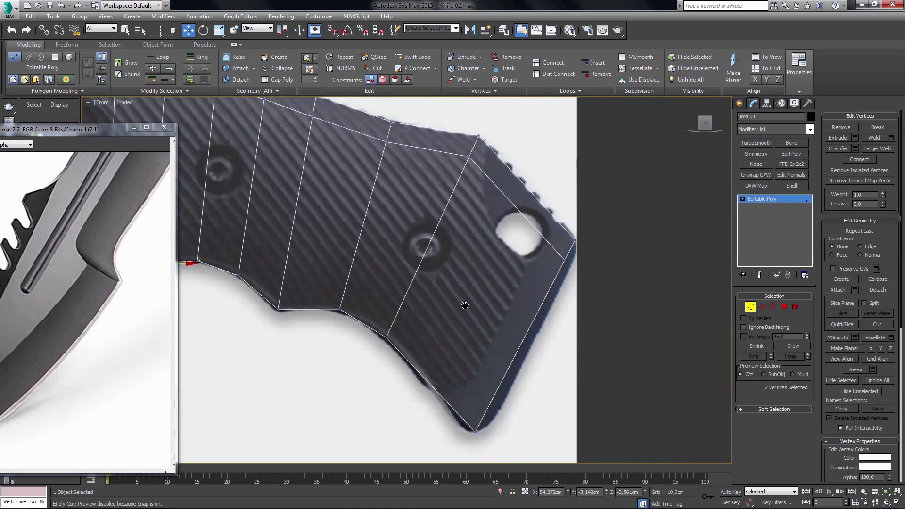
pyautogui.moveTo(504, 343); pyautogui.dragTo(457, 358, button='middle')
# - Insert a Swift Loop edge loop near the handle's butt end
pyautogui.press('2')
pyautogui.press('q')
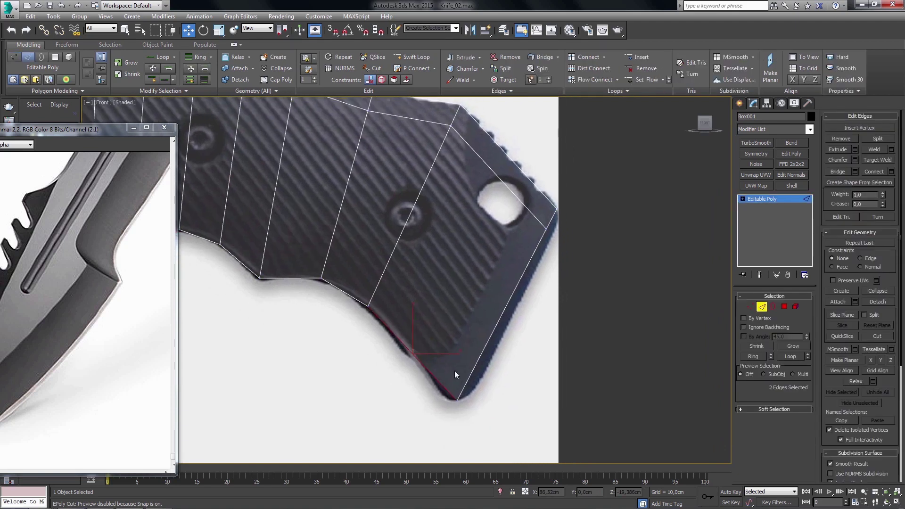
pyautogui.click(418, 58)
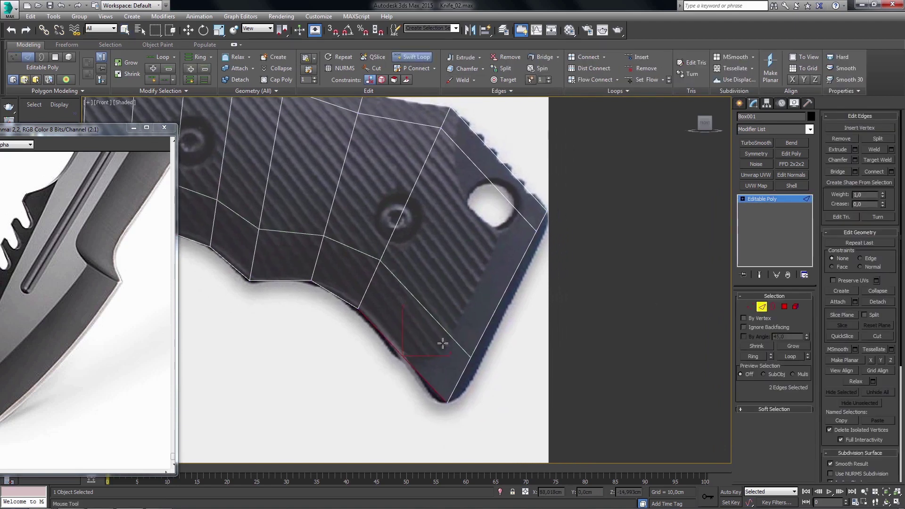
pyautogui.click(432, 376)
pyautogui.scroll(2, 452, 381)
# - Move the two new loop vertices onto the butt-end corner outline
pyautogui.press('1')
pyautogui.press('w')
pyautogui.scroll(1, 464, 353)
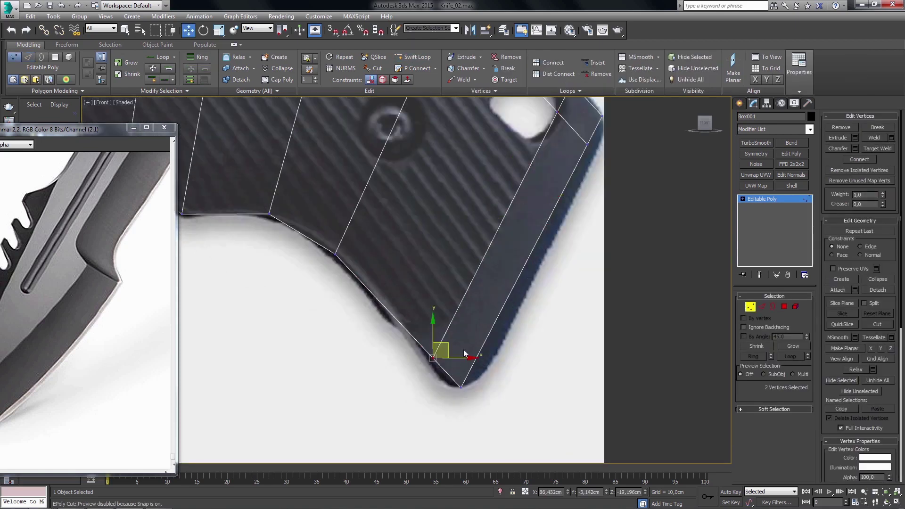
pyautogui.moveTo(447, 346); pyautogui.dragTo(439, 350)
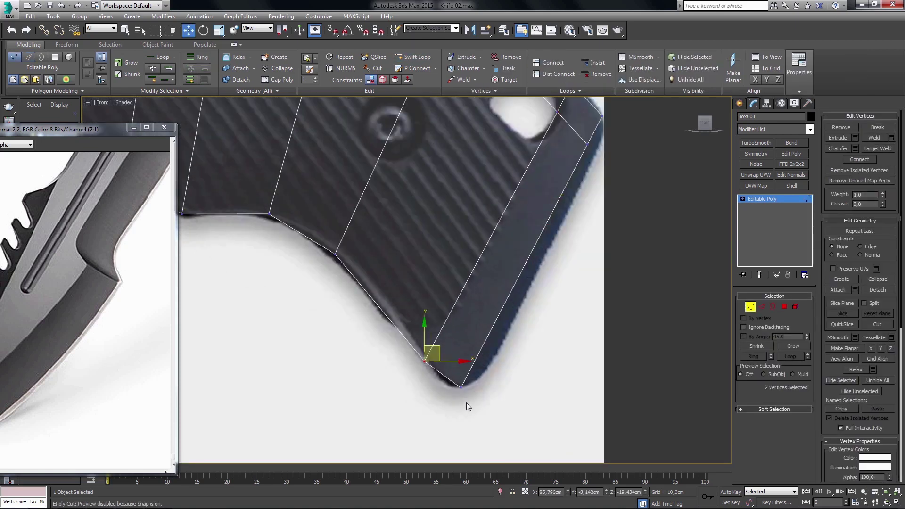
pyautogui.moveTo(465, 389); pyautogui.dragTo(462, 396, button='middle')
pyautogui.moveTo(438, 357); pyautogui.dragTo(449, 375)
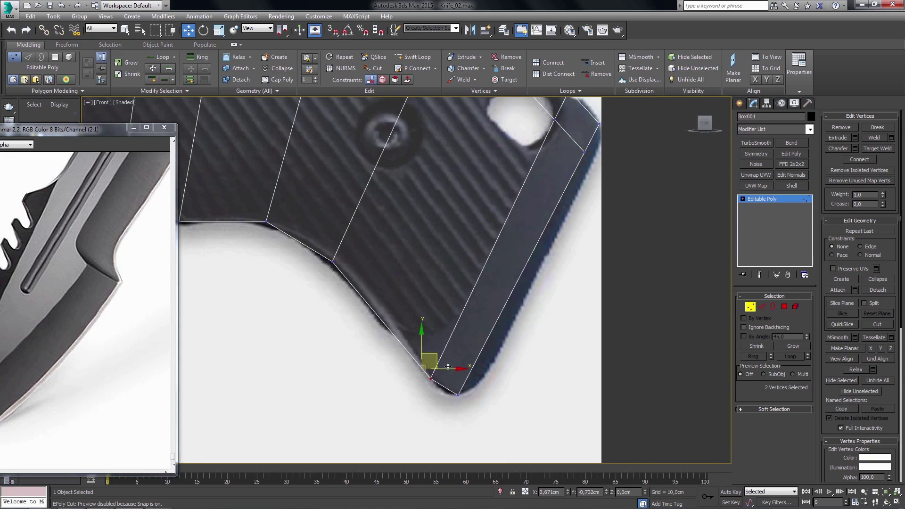
pyautogui.moveTo(477, 364)
pyautogui.mouseDown(button='middle')
pyautogui.moveTo(484, 400)
pyautogui.moveTo(455, 454)
pyautogui.mouseUp(button='middle')
pyautogui.press('q')
# - Zoom and pan to show more of the knife handle, returning to Edge mode
pyautogui.scroll(2, 488, 392)
pyautogui.scroll(2, 501, 389)
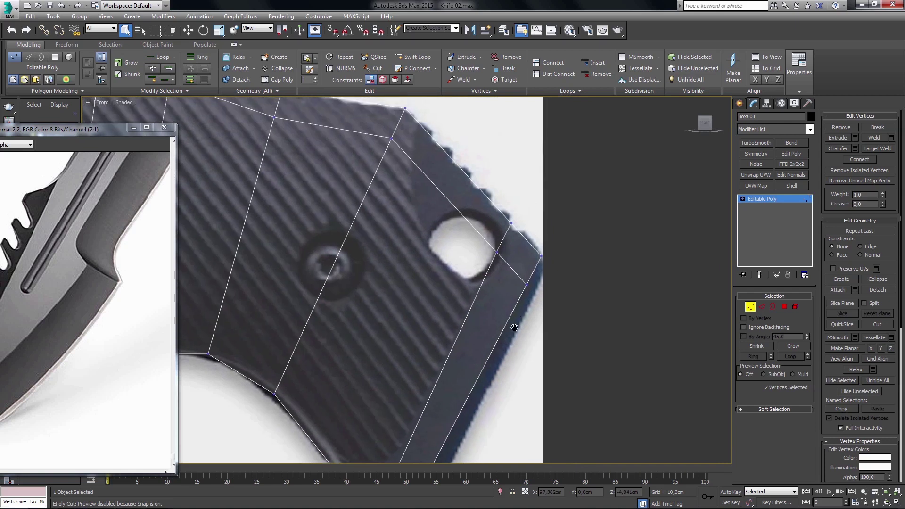
pyautogui.scroll(4, 521, 327)
pyautogui.press('w')
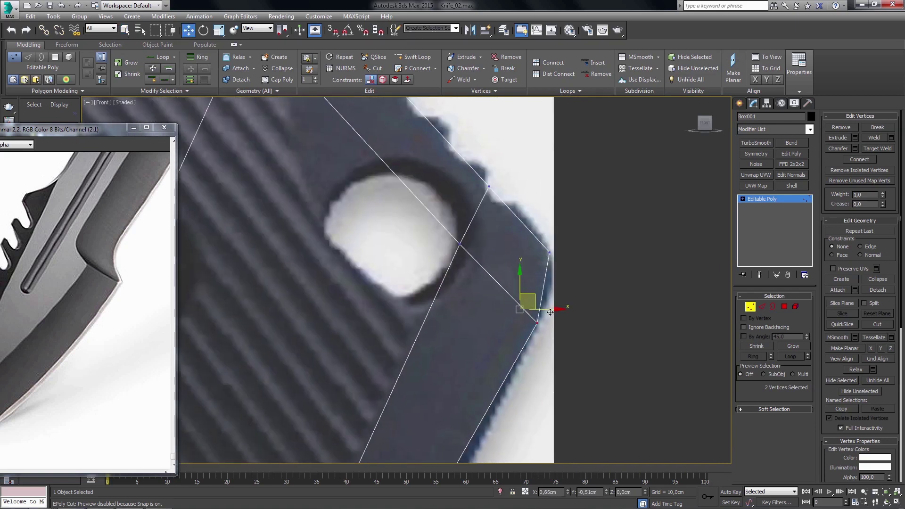
pyautogui.moveTo(533, 298); pyautogui.dragTo(539, 315, button='middle')
pyautogui.scroll(-3, 538, 316)
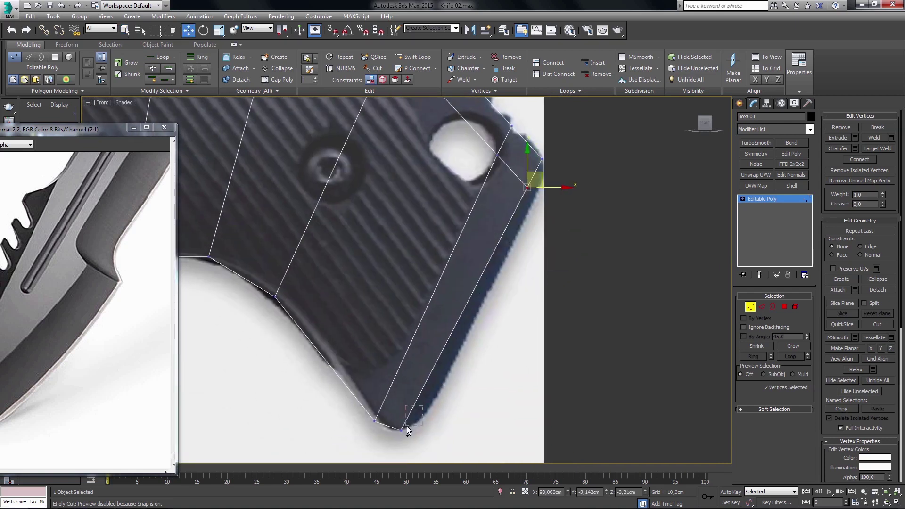
pyautogui.moveTo(423, 411); pyautogui.dragTo(440, 409, button='middle')
pyautogui.press('2')
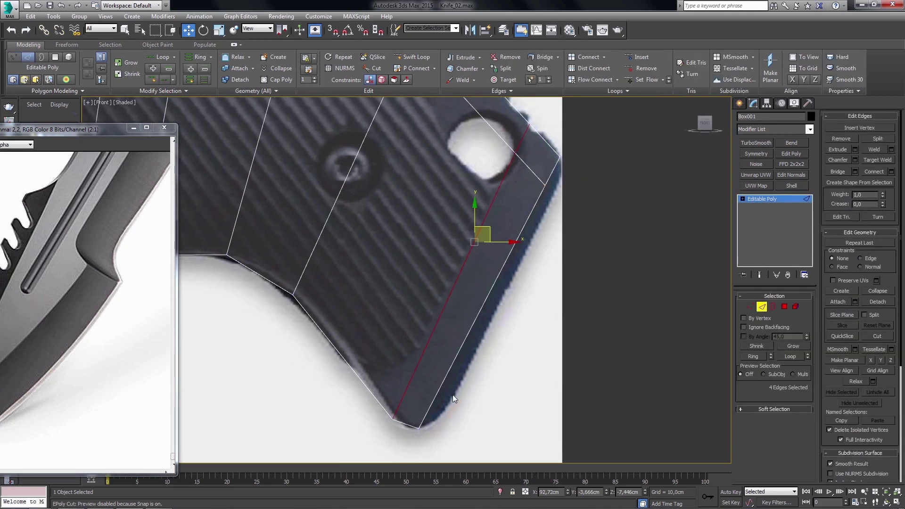
# - Connect the pommel's edge ring with a new edge slid to -83 toward the lower outline
pyautogui.click(323, 250)
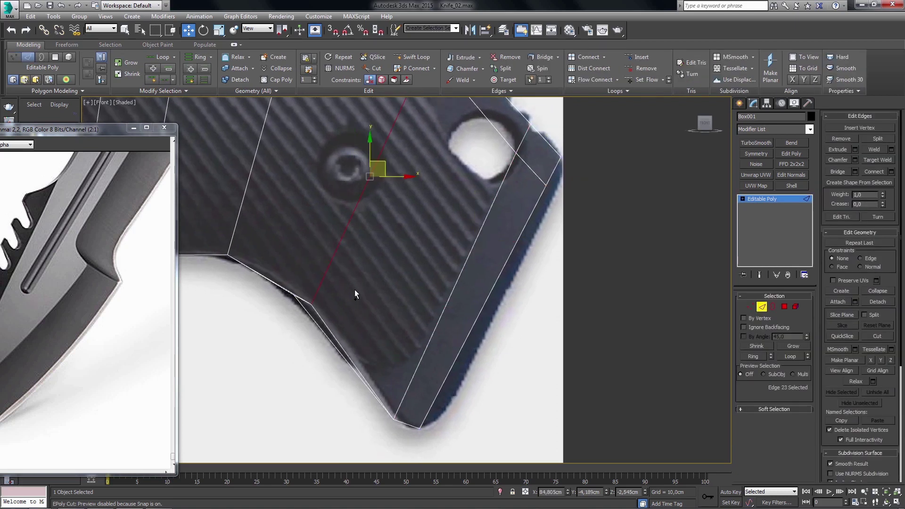
pyautogui.doubleClick(470, 371)
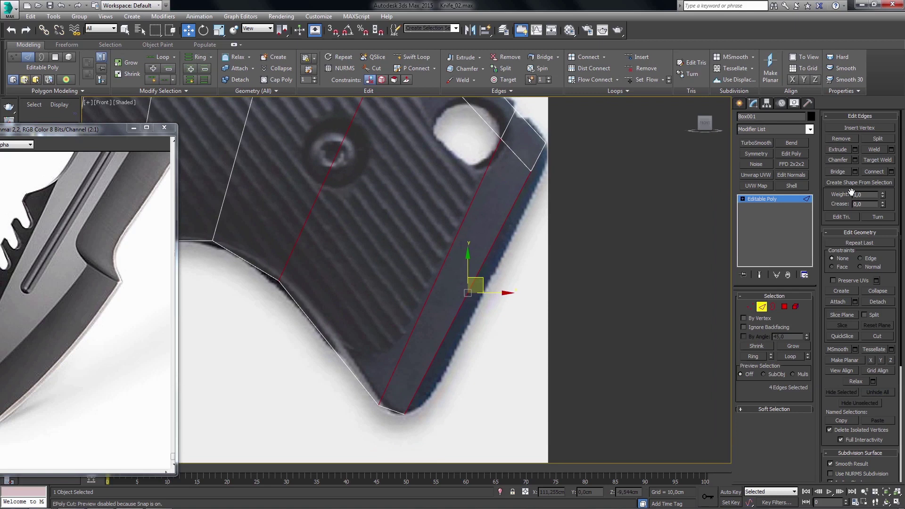
pyautogui.click(891, 171)
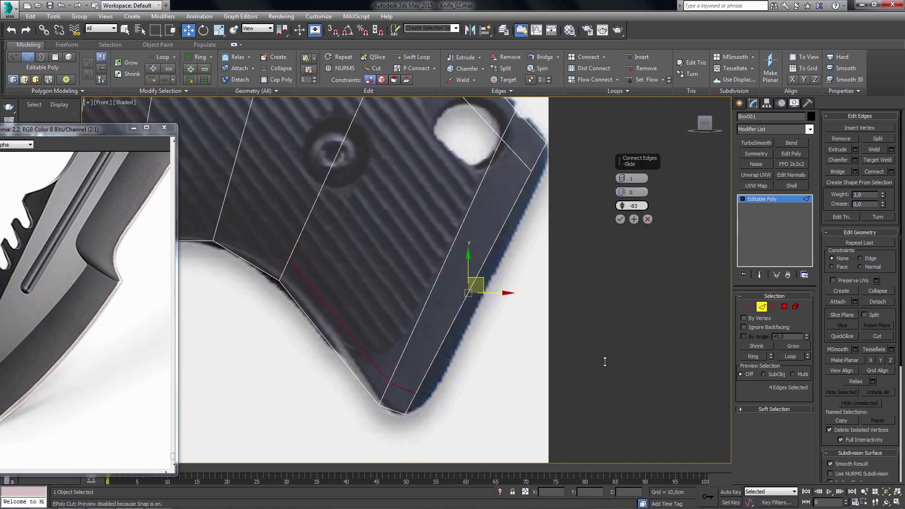
pyautogui.moveTo(605, 358); pyautogui.dragTo(593, 307)
pyautogui.click(620, 220)
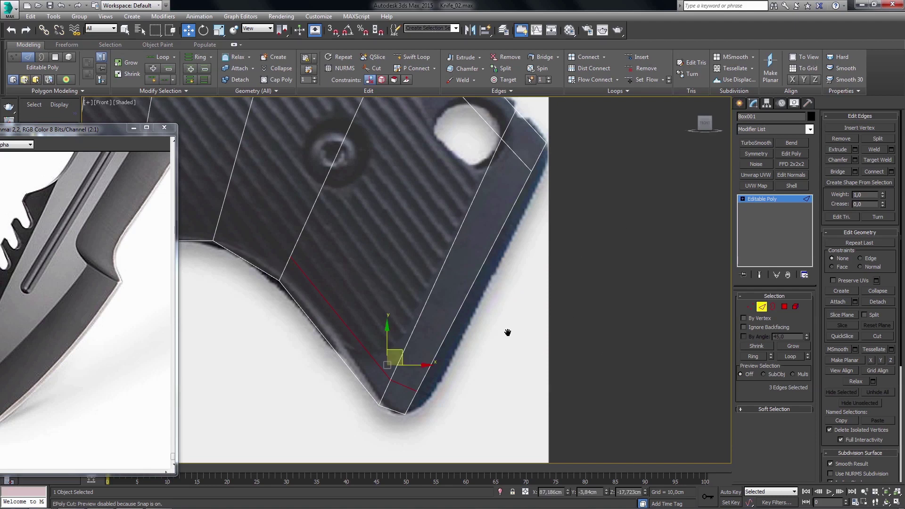
pyautogui.scroll(3, 445, 363)
pyautogui.scroll(2, 418, 378)
# - In Vertex mode, select the new edge's vertices, then the bottom corner vertex pair
pyautogui.press('1')
pyautogui.moveTo(443, 378); pyautogui.dragTo(550, 219, button='middle')
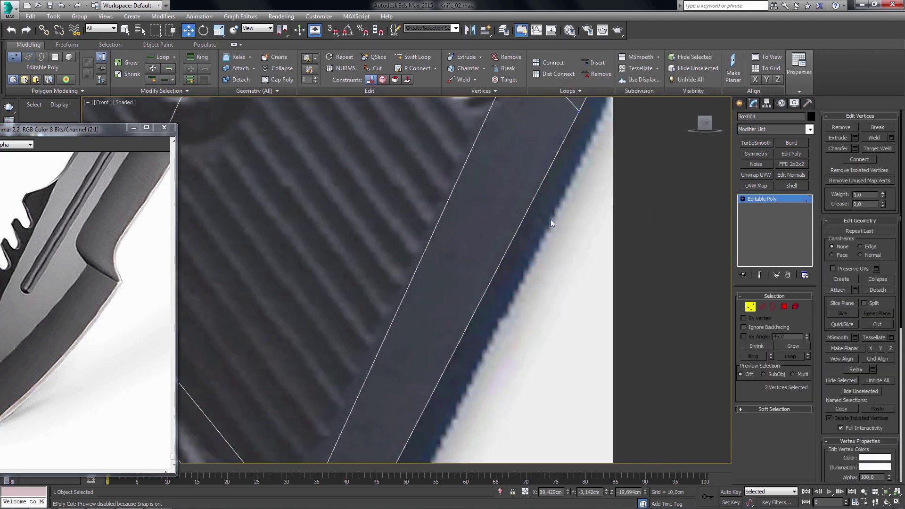
pyautogui.keyDown('ctrl'); pyautogui.click(561, 200); pyautogui.keyUp('ctrl')
pyautogui.scroll(1, 471, 296)
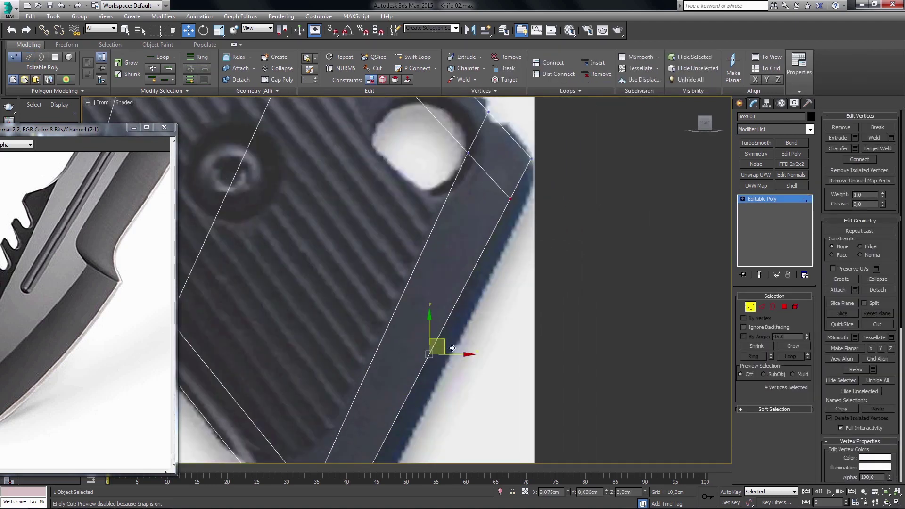
pyautogui.moveTo(462, 349); pyautogui.dragTo(451, 312, button='middle')
pyautogui.click(404, 352)
pyautogui.moveTo(416, 344); pyautogui.dragTo(414, 337, button='middle')
pyautogui.click(416, 341)
pyautogui.click(411, 345)
# - Slide the vertices beside the lanyard hole along their edges onto the upper corner outline
pyautogui.moveTo(377, 358); pyautogui.dragTo(394, 349, button='middle')
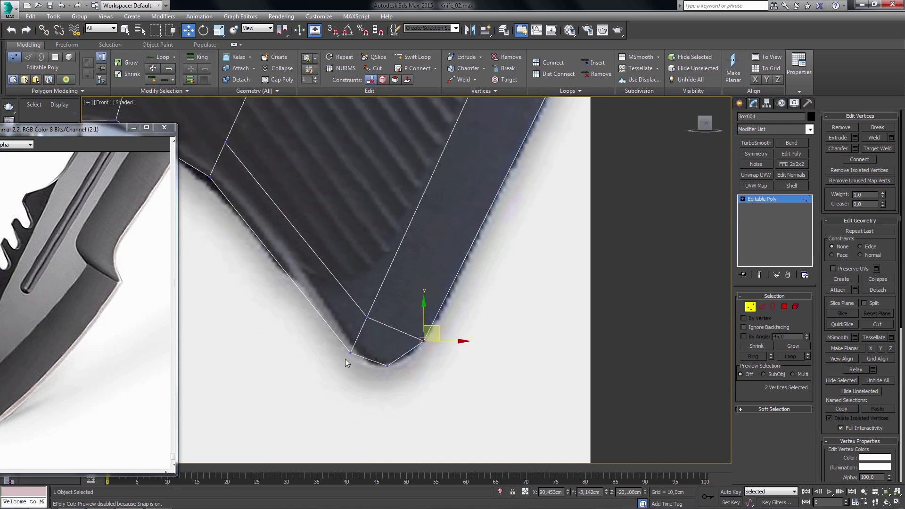
pyautogui.scroll(-2, 468, 263)
pyautogui.moveTo(490, 207)
pyautogui.mouseDown(button='middle')
pyautogui.moveTo(413, 306)
pyautogui.moveTo(419, 297)
pyautogui.mouseUp(button='middle')
pyautogui.scroll(3, 419, 292)
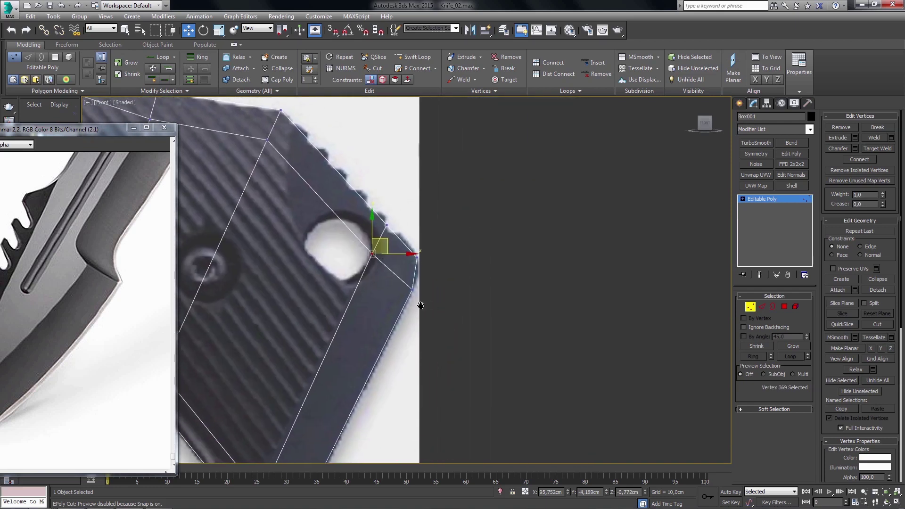
pyautogui.keyDown('ctrl'); pyautogui.click(369, 201); pyautogui.keyUp('ctrl')
pyautogui.moveTo(329, 266); pyautogui.dragTo(324, 262, button='middle')
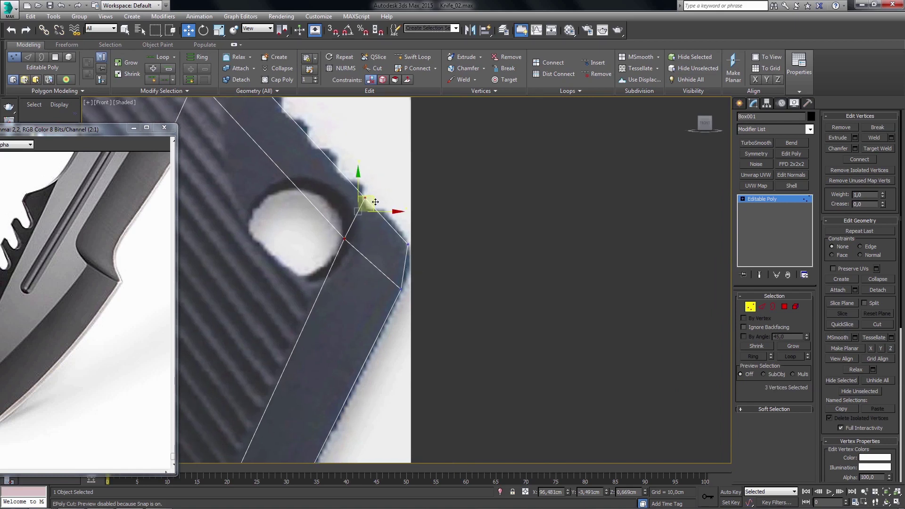
pyautogui.moveTo(373, 200); pyautogui.dragTo(422, 245)
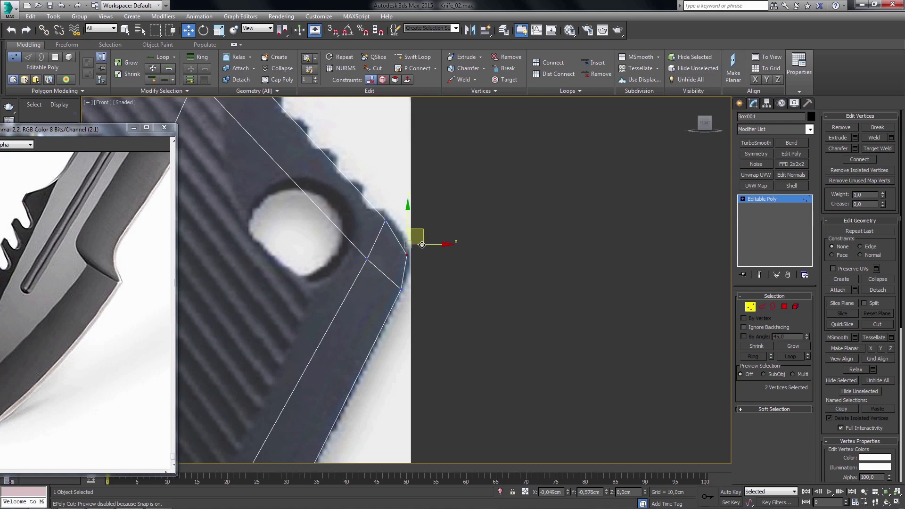
pyautogui.scroll(-4, 397, 320)
pyautogui.scroll(-2, 455, 278)
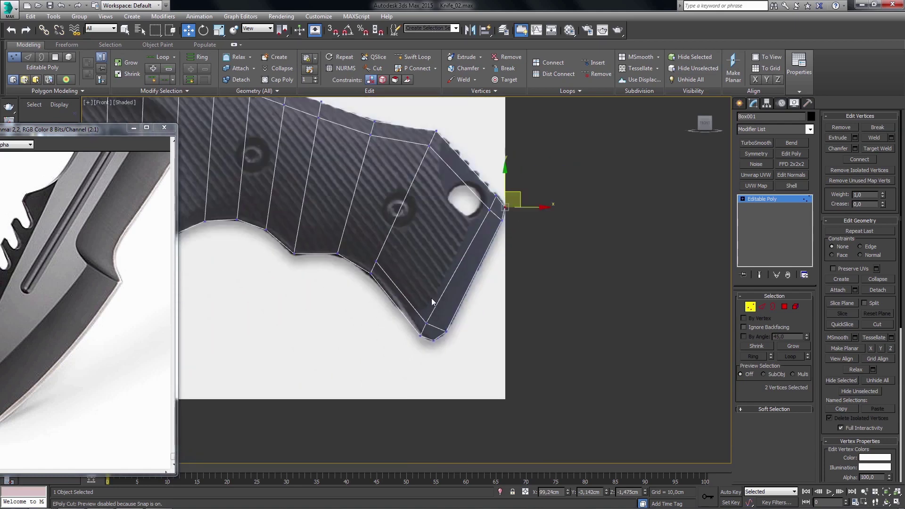
pyautogui.press('q')
pyautogui.moveTo(465, 292); pyautogui.dragTo(488, 262, button='middle')
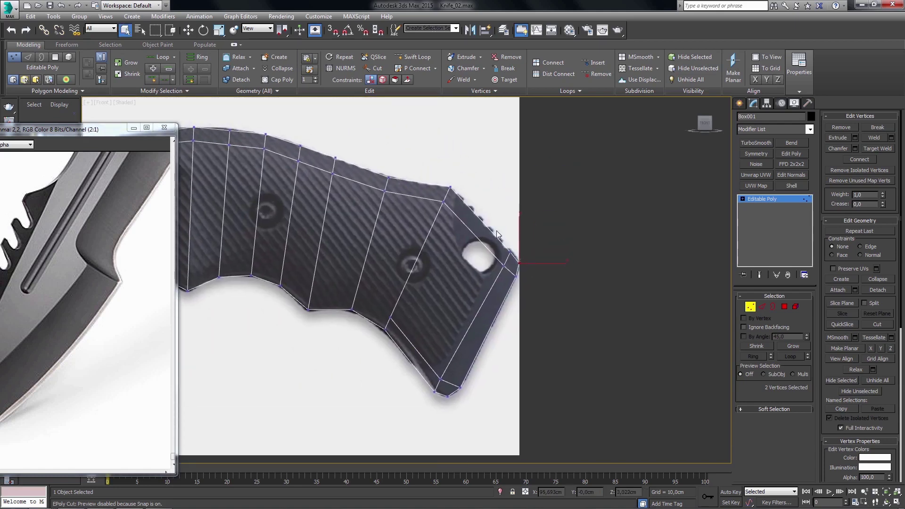
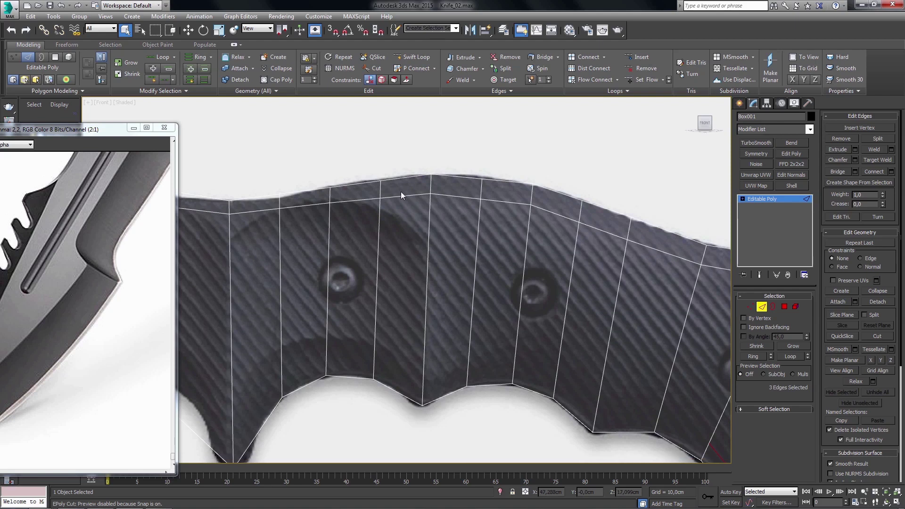
# - Frame the handle end and select the outer border edge near the lanyard hole
pyautogui.moveTo(390, 308)
pyautogui.mouseDown(button='middle')
pyautogui.moveTo(517, 359)
pyautogui.moveTo(471, 393)
pyautogui.mouseUp(button='middle')
pyautogui.scroll(3, 463, 280)
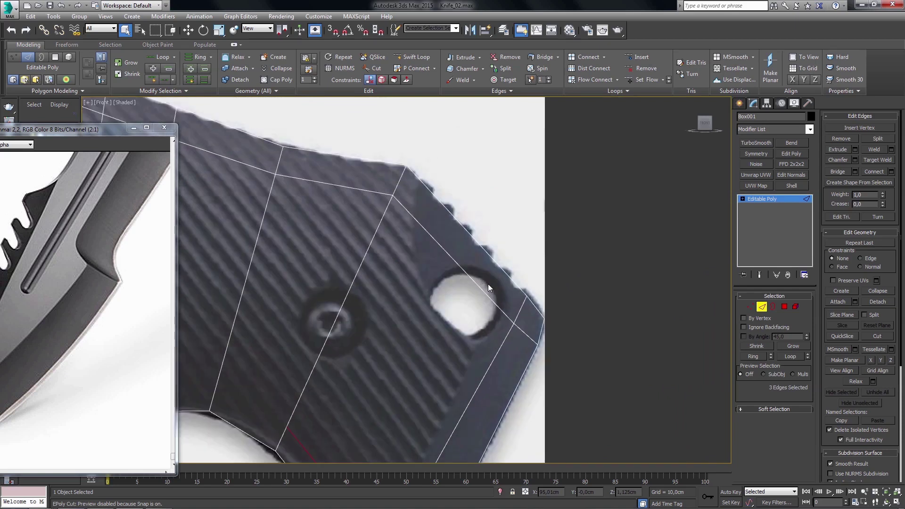
pyautogui.scroll(2, 462, 283)
pyautogui.click(467, 257)
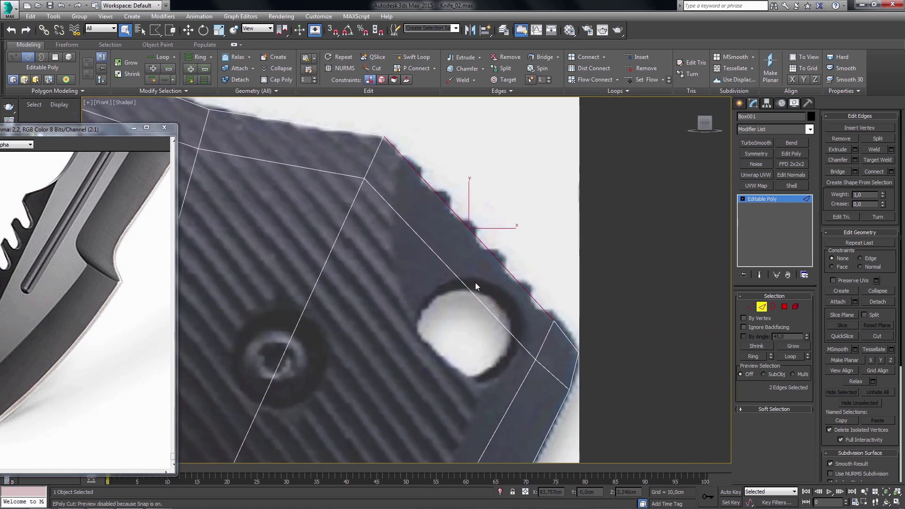
pyautogui.moveTo(475, 285); pyautogui.dragTo(473, 275, button='middle')
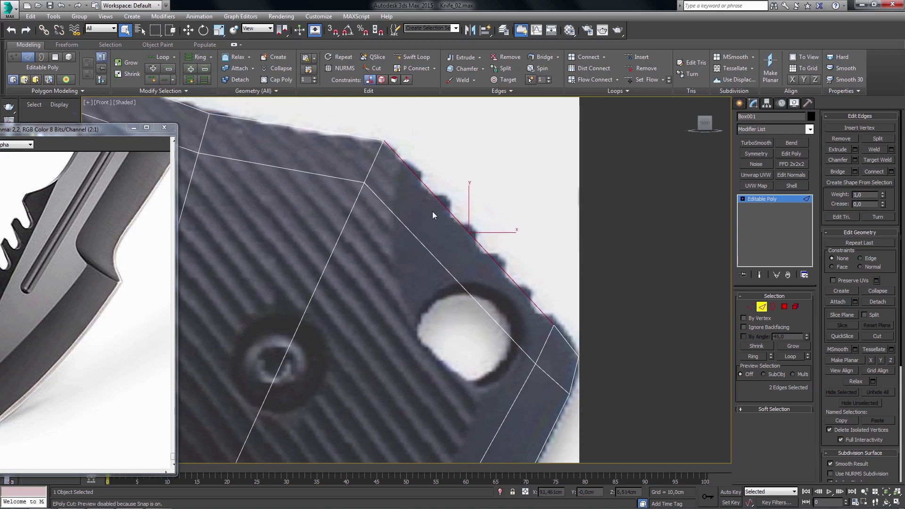
pyautogui.scroll(4, 414, 202)
pyautogui.moveTo(431, 240); pyautogui.dragTo(431, 236, button='middle')
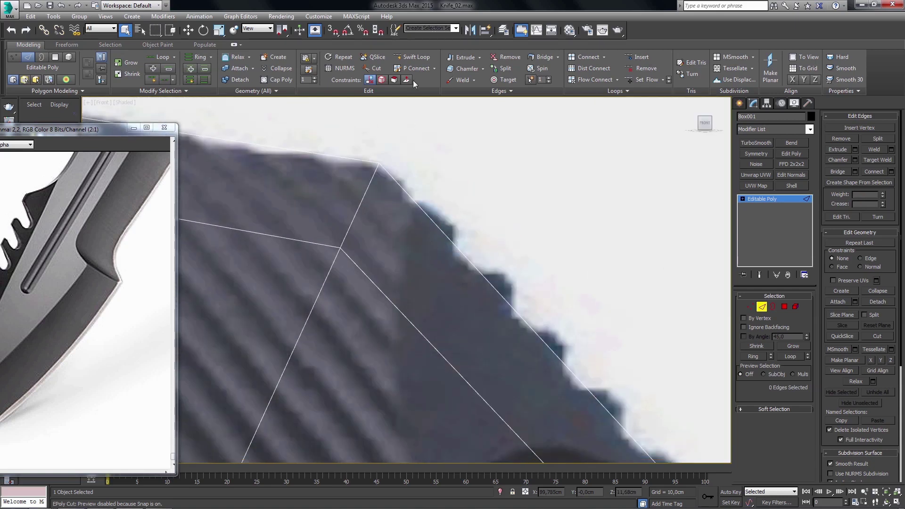
# - Place a new Swift Loop edge loop near the handle's top corner beside the lanyard hole
pyautogui.click(416, 56)
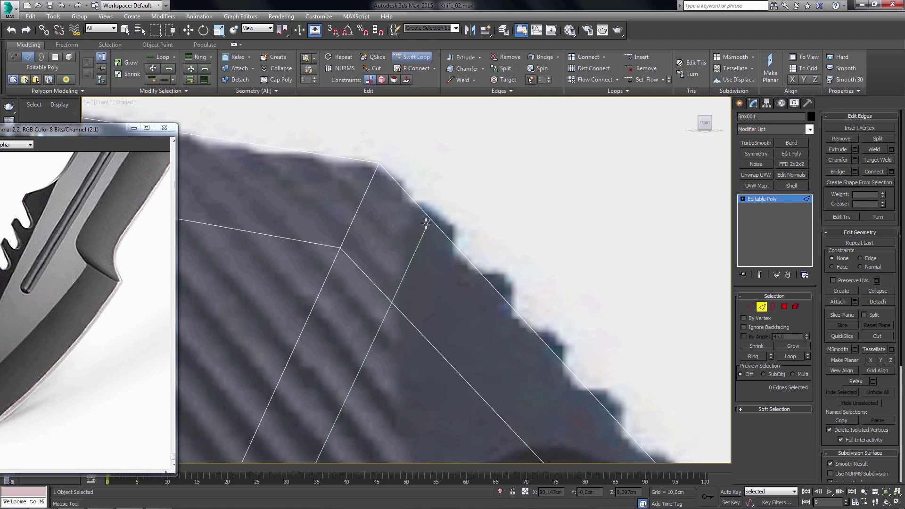
pyautogui.click(514, 331)
pyautogui.moveTo(541, 354); pyautogui.dragTo(565, 319, button='middle')
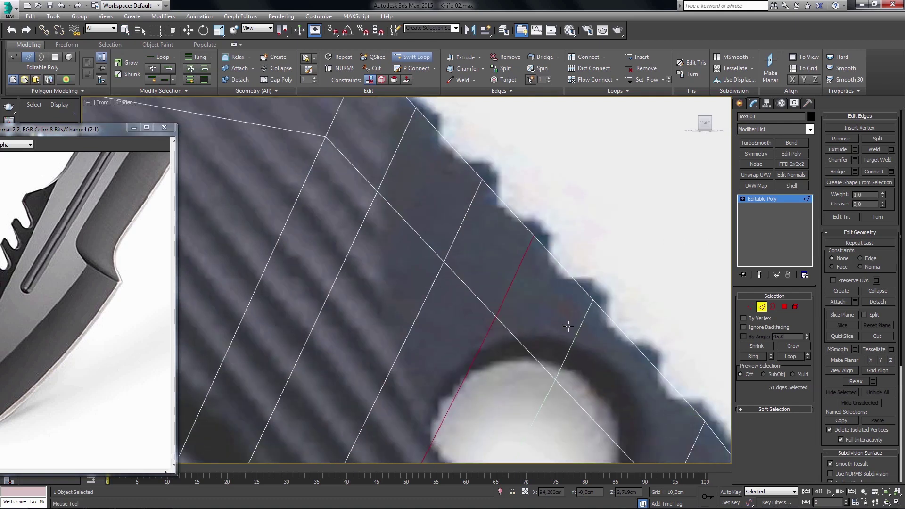
pyautogui.moveTo(610, 358); pyautogui.dragTo(560, 299, button='middle')
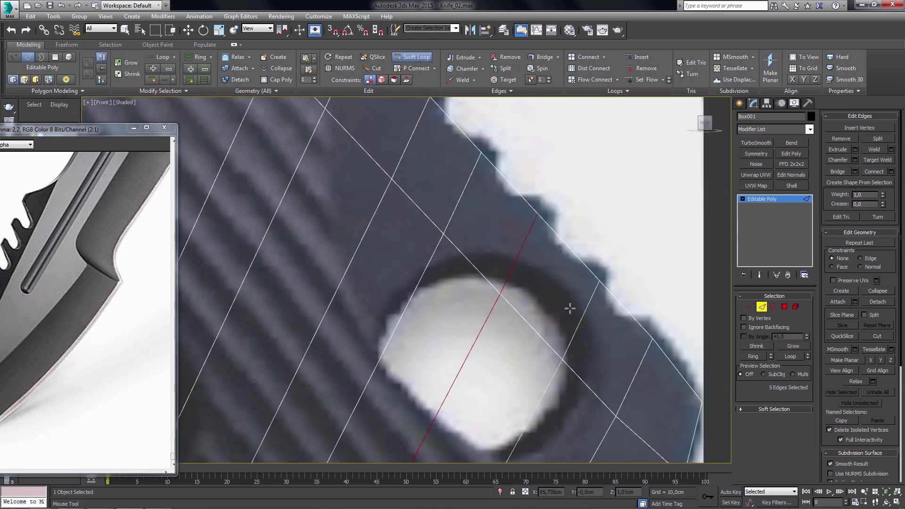
pyautogui.scroll(-3, 563, 303)
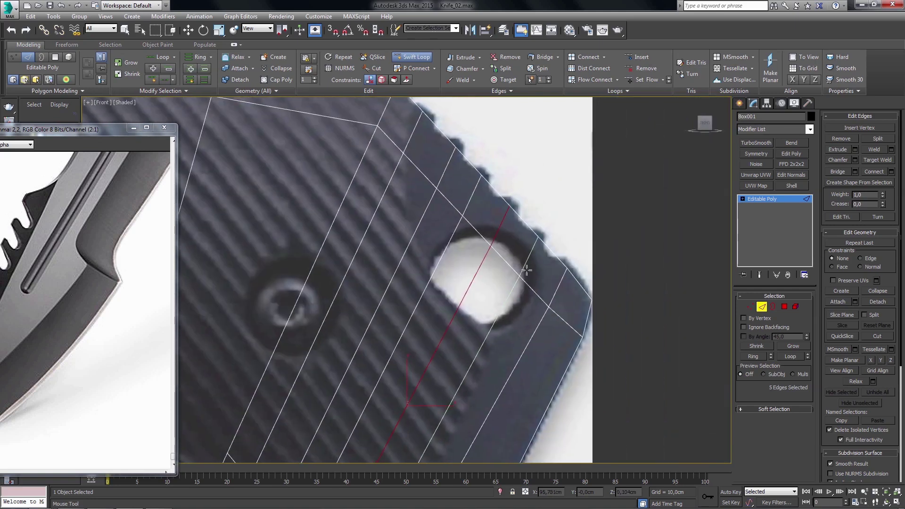
pyautogui.press('w')
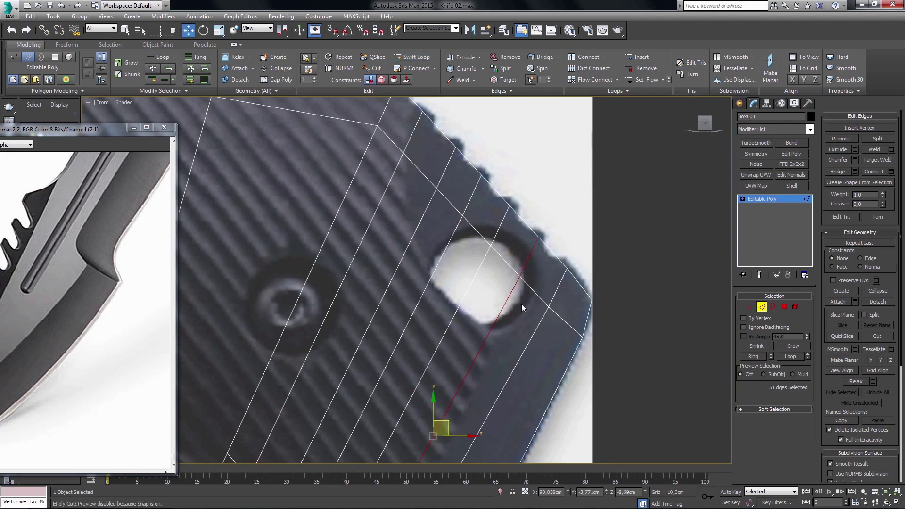
pyautogui.scroll(-3, 523, 271)
pyautogui.moveTo(514, 302); pyautogui.dragTo(486, 274, button='middle')
# - Select the five edge loops crossing the lanyard hole area
pyautogui.press('q')
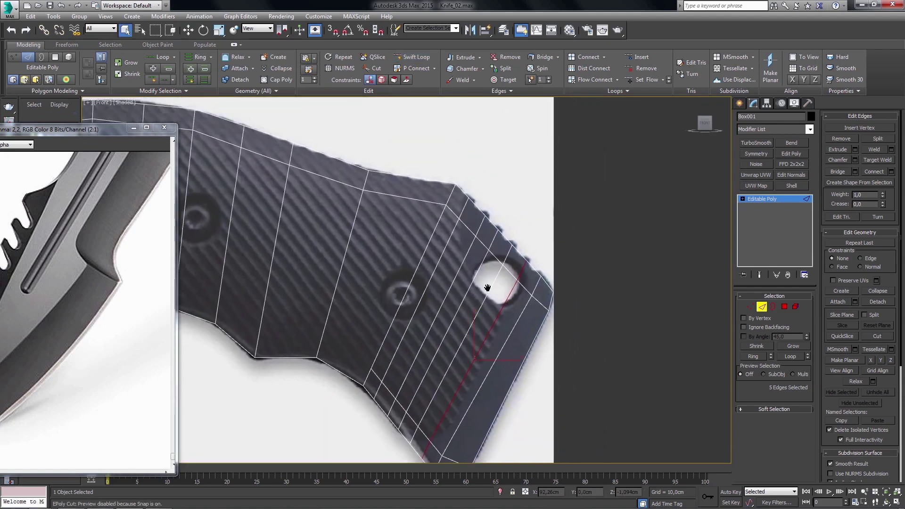
pyautogui.scroll(2, 485, 282)
pyautogui.keyDown('ctrl'); pyautogui.click(472, 286); pyautogui.keyUp('ctrl')
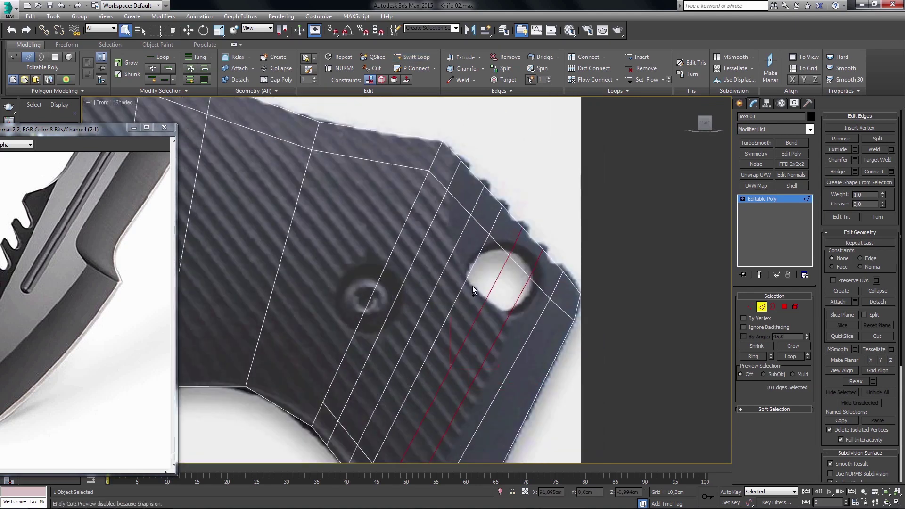
pyautogui.keyDown('ctrl'); pyautogui.click(440, 273); pyautogui.keyUp('ctrl')
pyautogui.keyDown('ctrl'); pyautogui.click(416, 257); pyautogui.keyUp('ctrl')
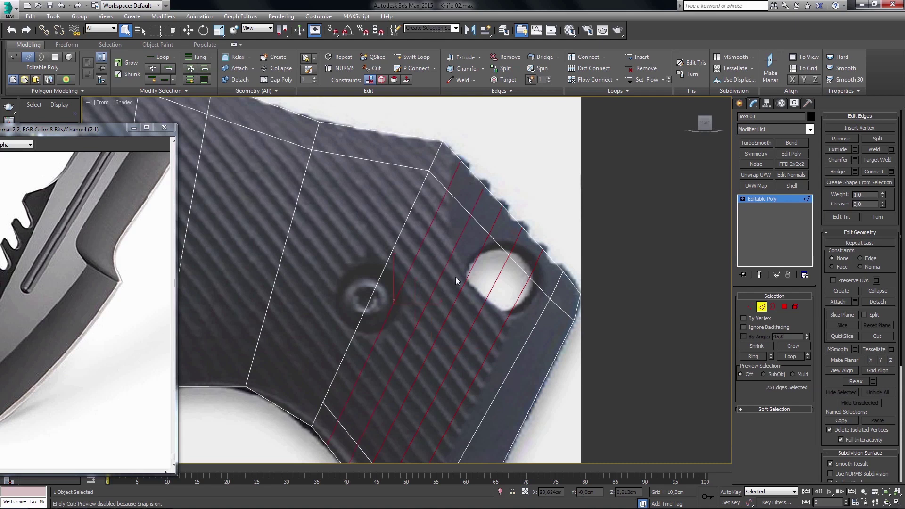
pyautogui.moveTo(455, 276); pyautogui.dragTo(436, 304, button='middle')
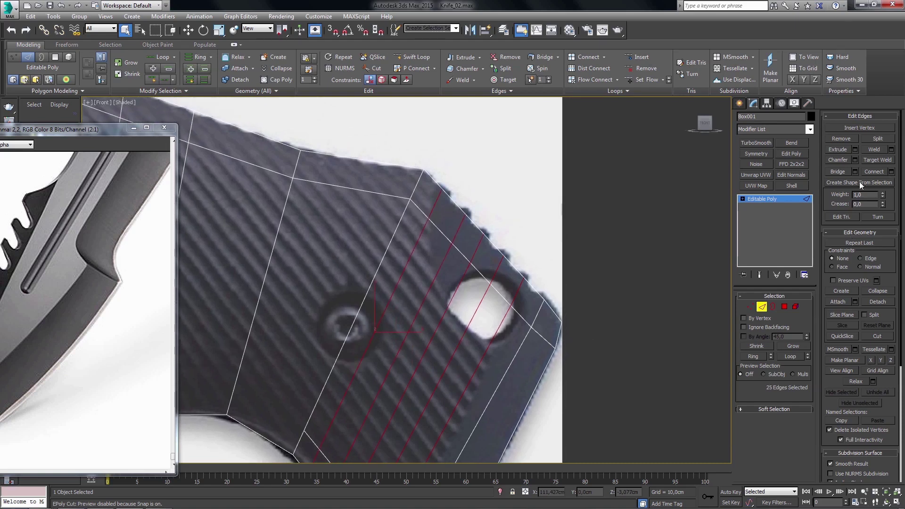
# - Chamfer the selected loops with an Edge Chamfer Amount of 0,4cm
pyautogui.click(854, 160)
pyautogui.scroll(3, 518, 164)
pyautogui.scroll(2, 518, 165)
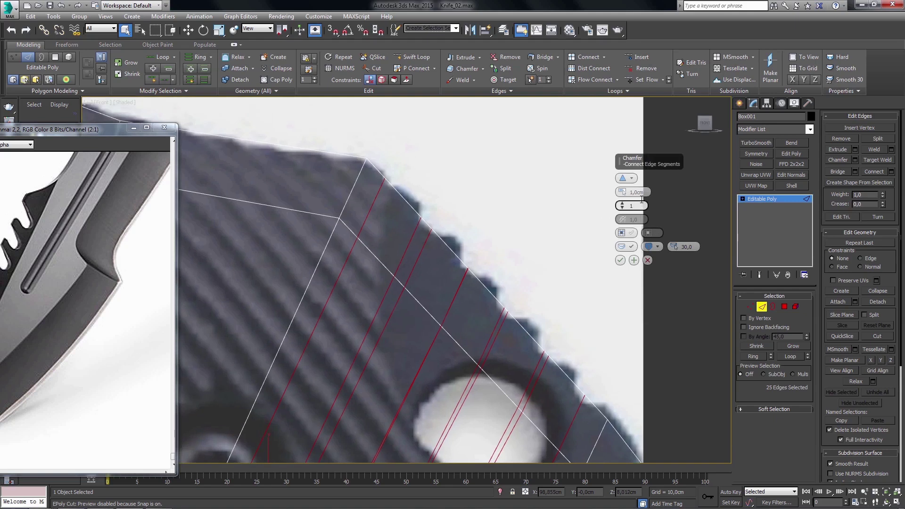
pyautogui.moveTo(652, 189); pyautogui.dragTo(650, 182)
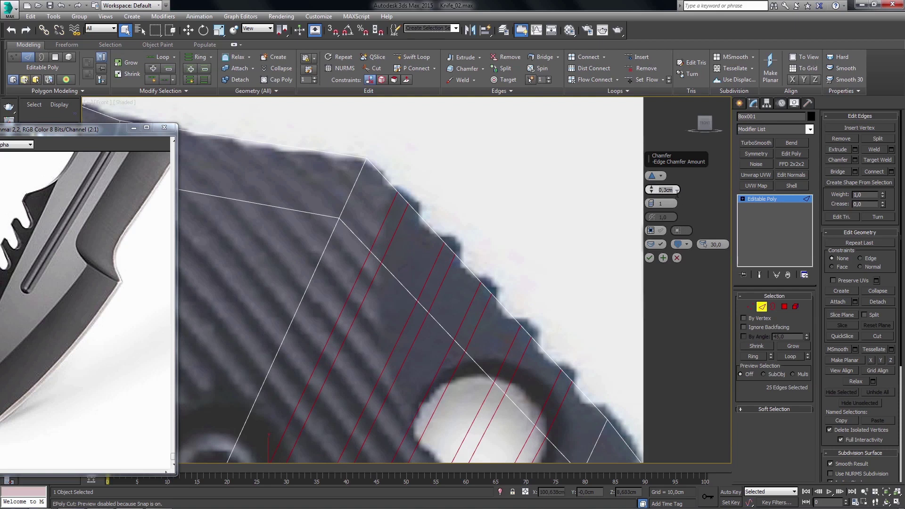
pyautogui.moveTo(492, 350); pyautogui.dragTo(473, 288, button='middle')
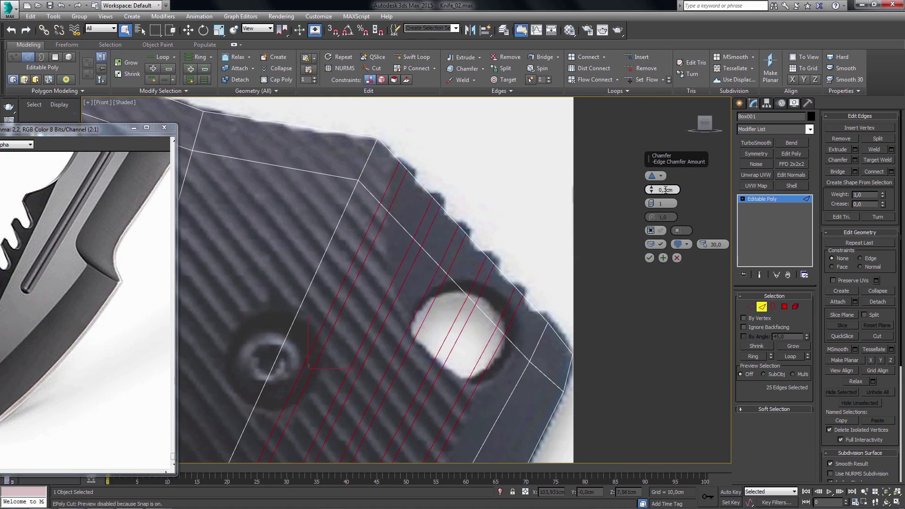
pyautogui.press('End')
pyautogui.press('BackSpace')
pyautogui.write('4')
pyautogui.press('Return')
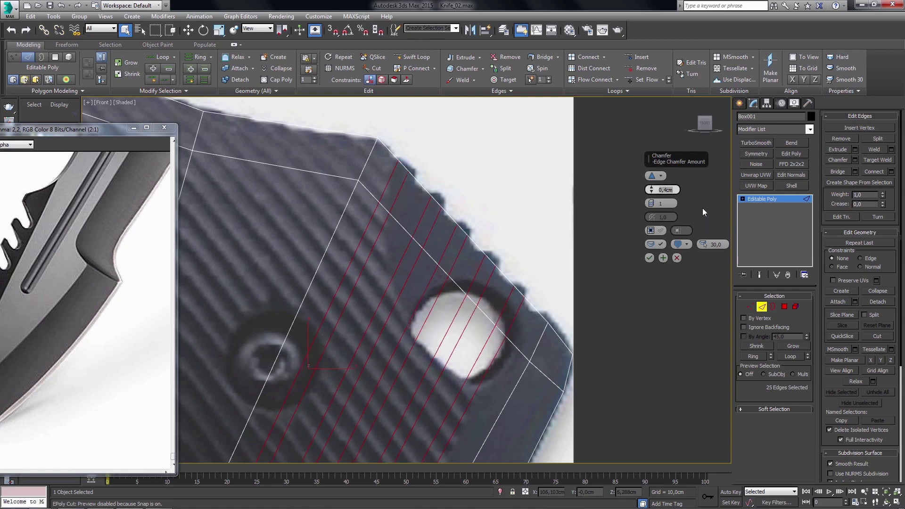
pyautogui.moveTo(553, 325); pyautogui.dragTo(548, 322, button='middle')
pyautogui.click(649, 259)
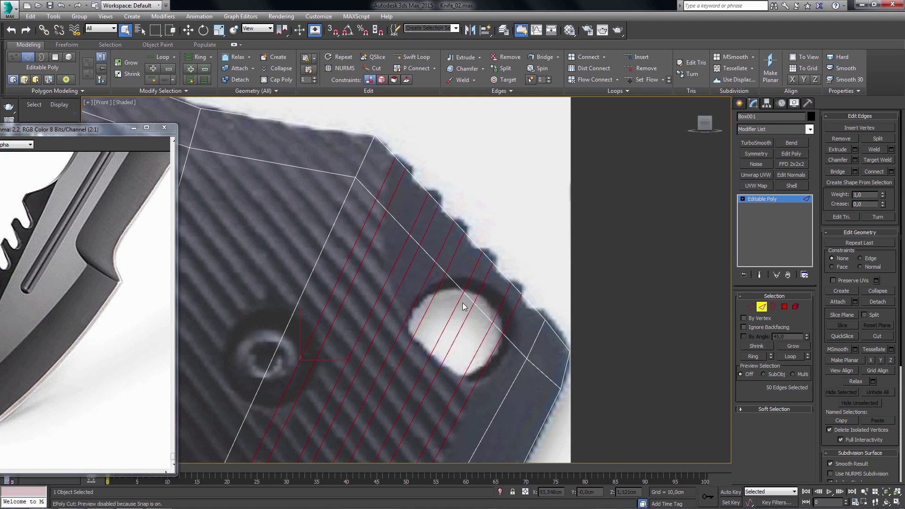
# - Frame the handle's top corner and select a border edge on the notched top edge
pyautogui.moveTo(465, 306); pyautogui.dragTo(490, 264, button='middle')
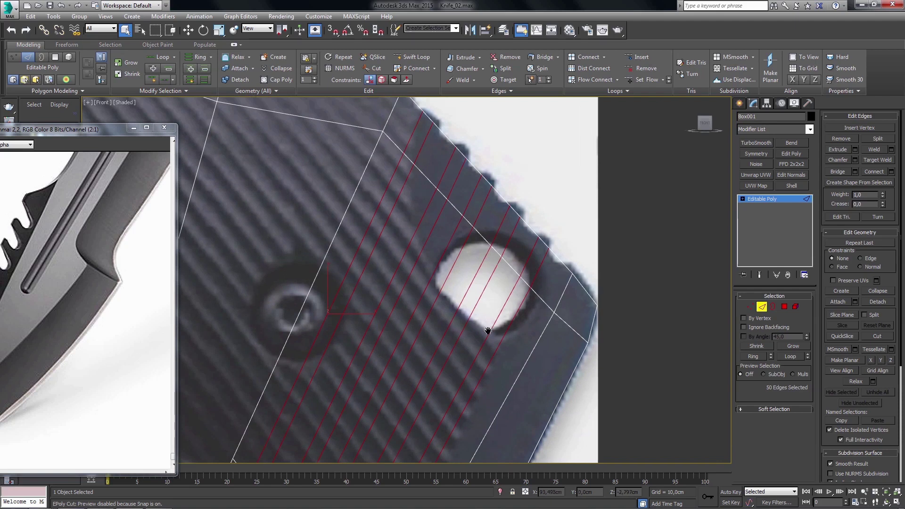
pyautogui.scroll(-3, 488, 331)
pyautogui.moveTo(430, 317); pyautogui.dragTo(457, 276, button='middle')
pyautogui.scroll(3, 456, 276)
pyautogui.moveTo(450, 118); pyautogui.dragTo(446, 293, button='middle')
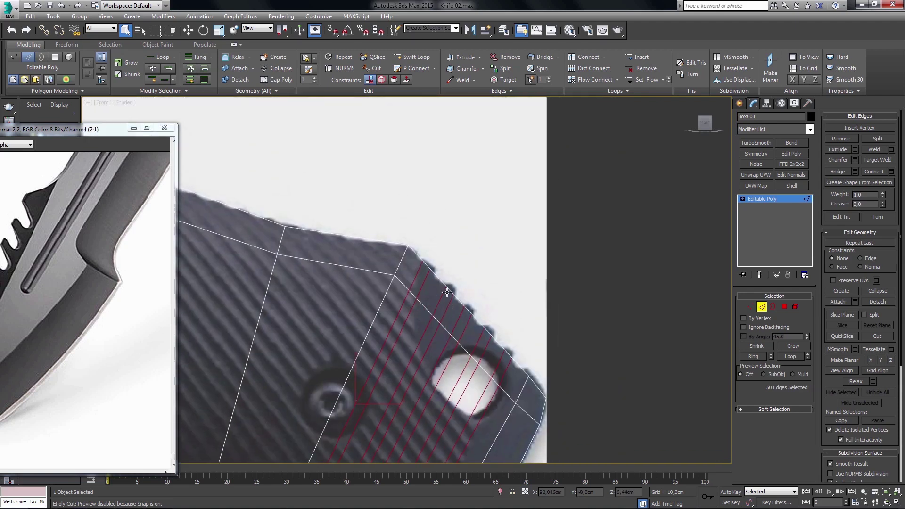
pyautogui.scroll(2, 447, 293)
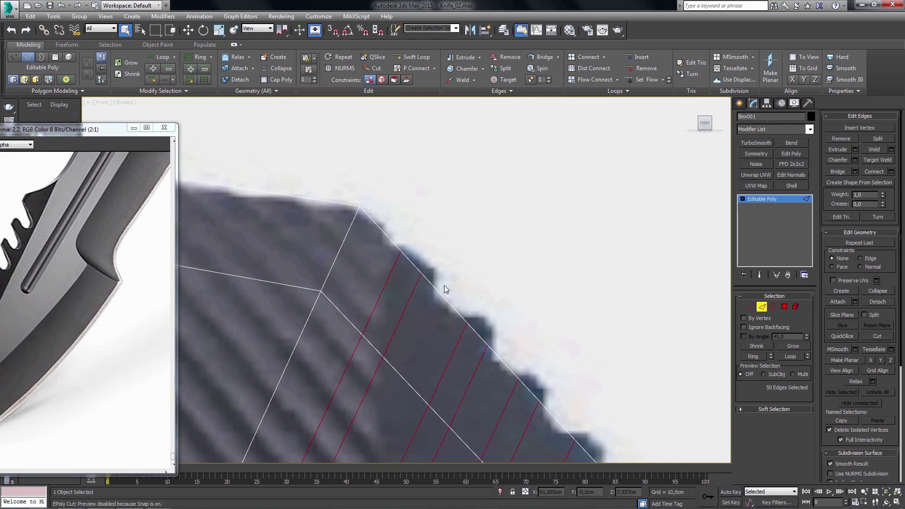
pyautogui.click(445, 291)
pyautogui.moveTo(478, 362); pyautogui.dragTo(459, 338, button='middle')
# - Extend the border edge selection along the notched jimping edge
pyautogui.keyDown('ctrl'); pyautogui.click(486, 347); pyautogui.keyUp('ctrl')
pyautogui.moveTo(521, 402)
pyautogui.mouseDown(button='middle')
pyautogui.moveTo(490, 358)
pyautogui.moveTo(499, 342)
pyautogui.moveTo(479, 337)
pyautogui.moveTo(467, 307)
pyautogui.moveTo(455, 310)
pyautogui.mouseUp(button='middle')
pyautogui.keyDown('ctrl'); pyautogui.click(510, 366); pyautogui.keyUp('ctrl')
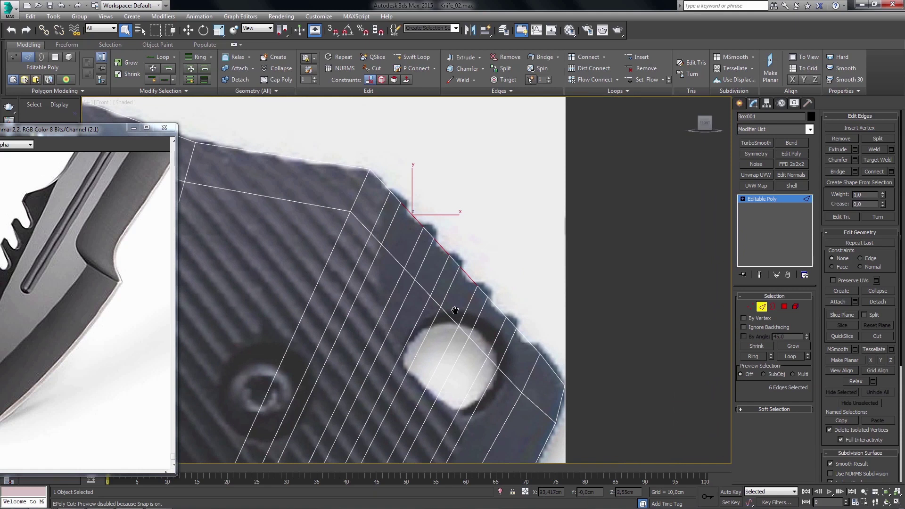
pyautogui.keyDown('ctrl'); pyautogui.click(475, 314); pyautogui.keyUp('ctrl')
pyautogui.scroll(2, 475, 316)
pyautogui.moveTo(479, 312); pyautogui.dragTo(438, 290, button='middle')
pyautogui.keyDown('ctrl'); pyautogui.click(493, 340); pyautogui.keyUp('ctrl')
# - Ring the border edges and connect them with 1 segment
pyautogui.click(753, 356)
pyautogui.click(880, 174)
pyautogui.hotkey('ctrl', 'z')
pyautogui.click(891, 172)
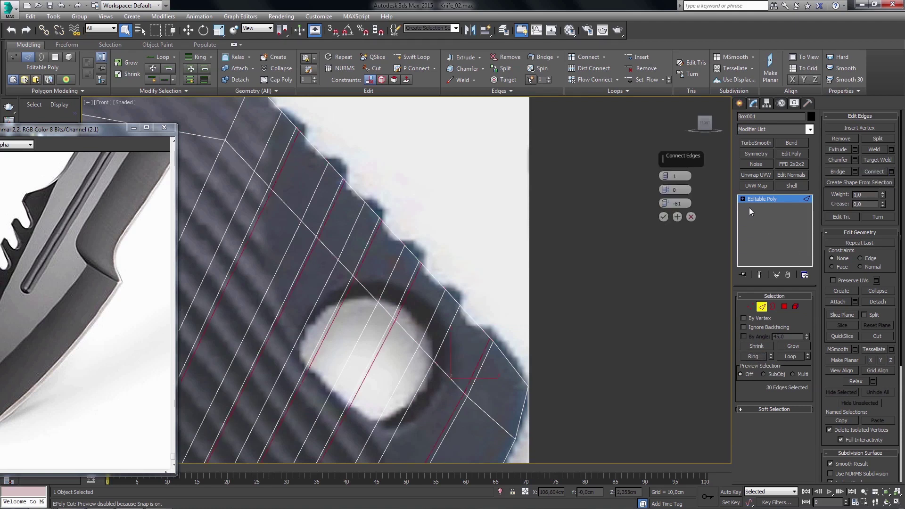
pyautogui.click(662, 216)
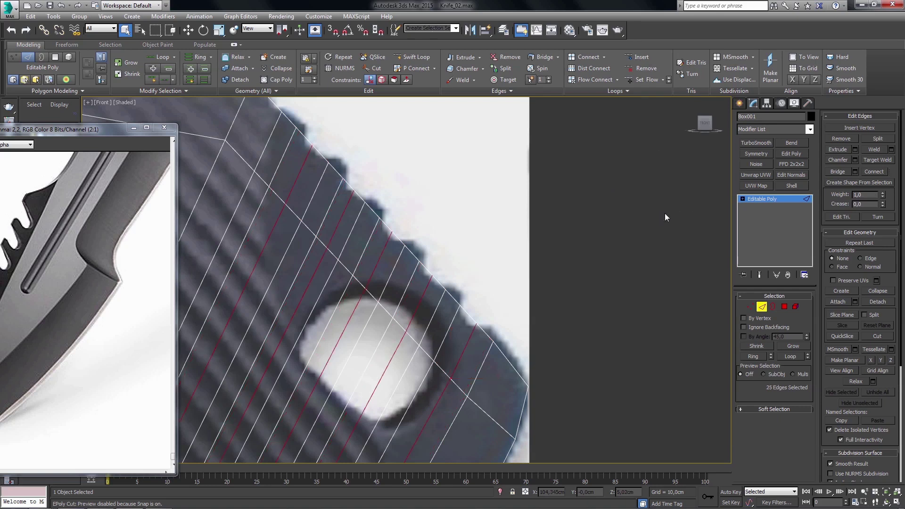
# - In vertex mode, select the alternating top-edge vertices beside the lanyard hole
pyautogui.press('1')
pyautogui.moveTo(461, 326); pyautogui.dragTo(462, 335, button='middle')
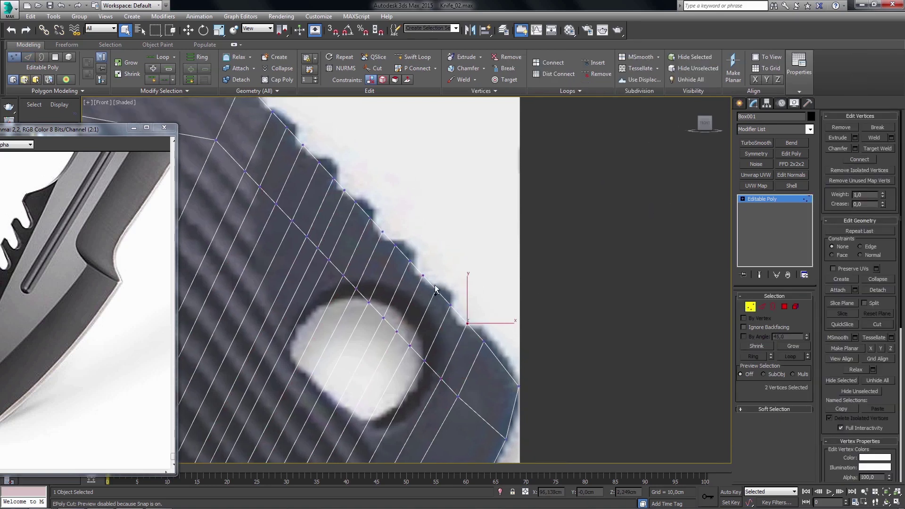
pyautogui.keyDown('ctrl'); pyautogui.click(382, 231); pyautogui.keyUp('ctrl')
pyautogui.moveTo(363, 222); pyautogui.dragTo(371, 251, button='middle')
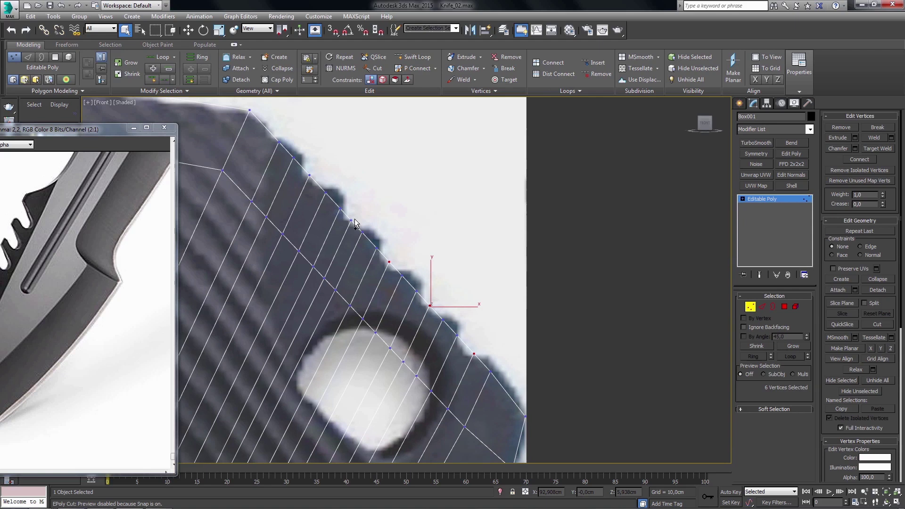
pyautogui.keyDown('ctrl'); pyautogui.click(352, 220); pyautogui.keyUp('ctrl')
pyautogui.moveTo(354, 218); pyautogui.dragTo(363, 236, button='middle')
pyautogui.keyDown('ctrl'); pyautogui.click(308, 203); pyautogui.keyUp('ctrl')
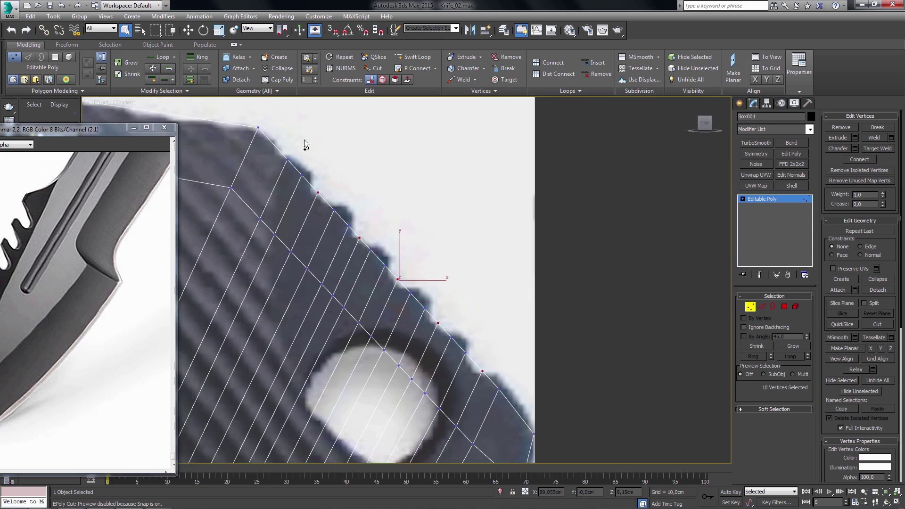
pyautogui.moveTo(400, 324); pyautogui.dragTo(409, 315, button='middle')
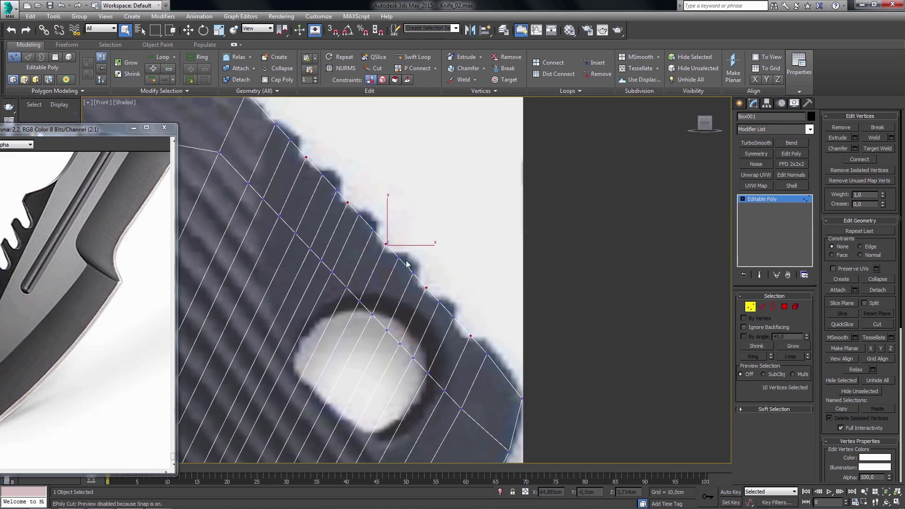
pyautogui.scroll(2, 408, 264)
pyautogui.scroll(2, 424, 283)
# - Move the ten selected vertices down into the jimping notches
pyautogui.press('w')
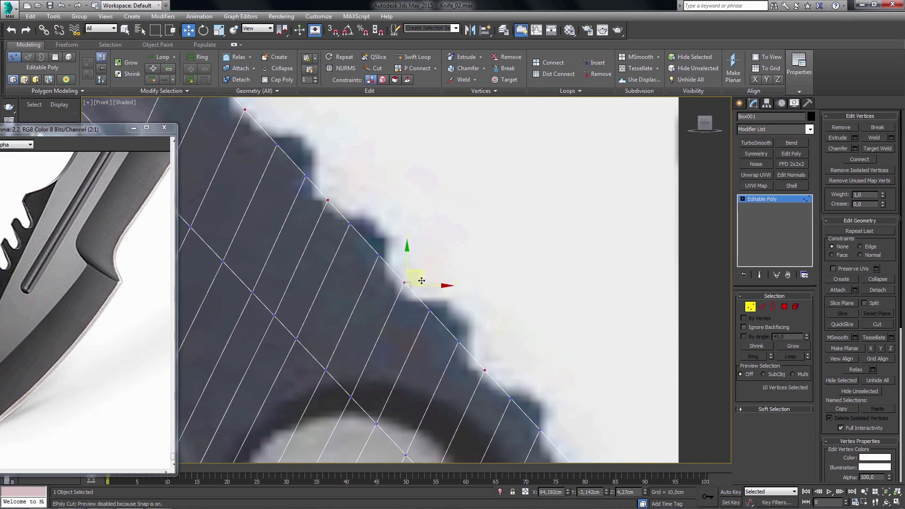
pyautogui.moveTo(438, 308); pyautogui.dragTo(420, 250, button='middle')
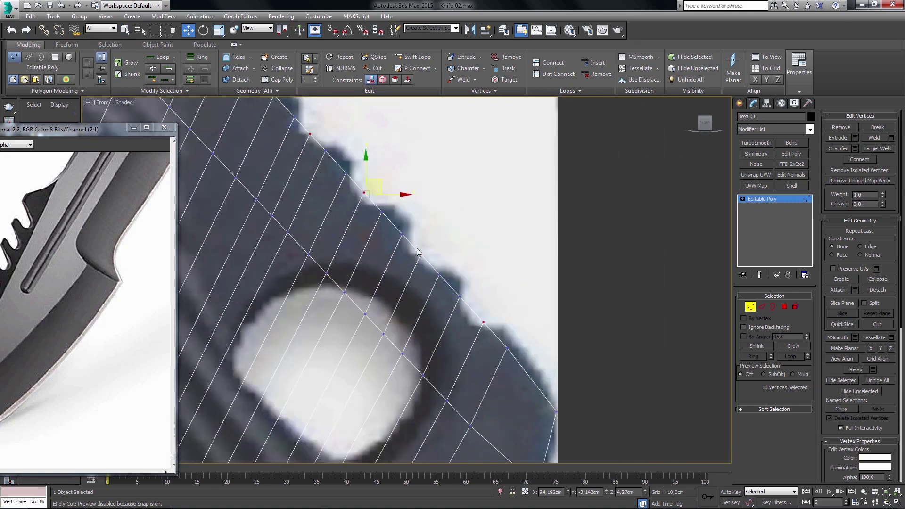
pyautogui.scroll(-2, 420, 250)
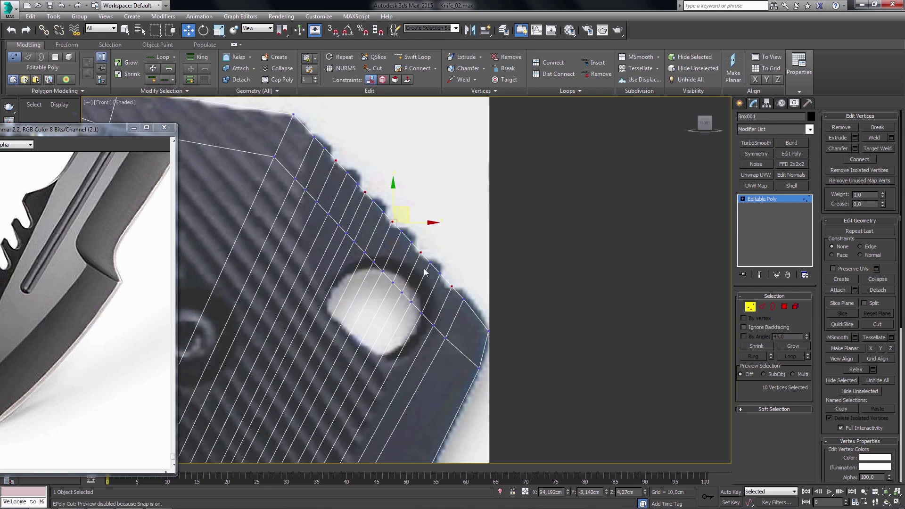
pyautogui.scroll(-2, 424, 271)
pyautogui.scroll(3, 456, 244)
pyautogui.moveTo(424, 264)
pyautogui.mouseDown(button='middle')
pyautogui.moveTo(459, 311)
pyautogui.moveTo(440, 337)
pyautogui.mouseUp(button='middle')
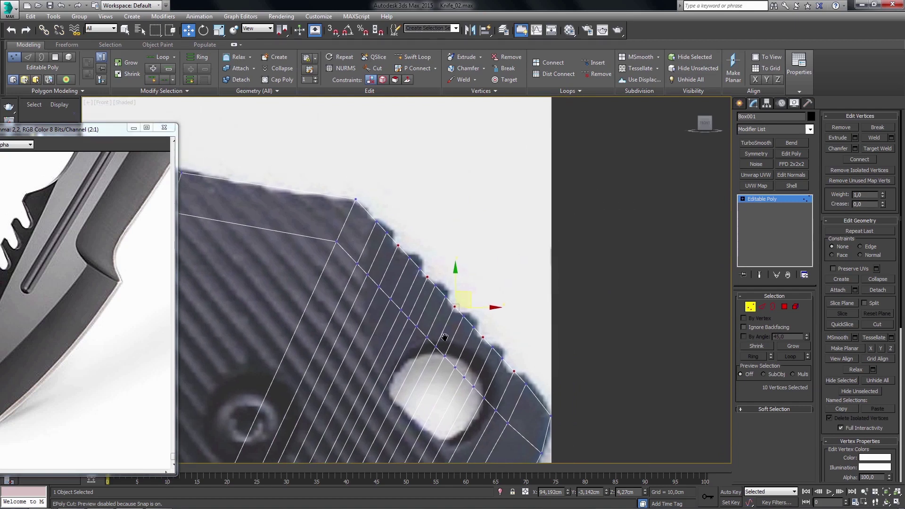
pyautogui.scroll(2, 450, 325)
pyautogui.scroll(1, 452, 319)
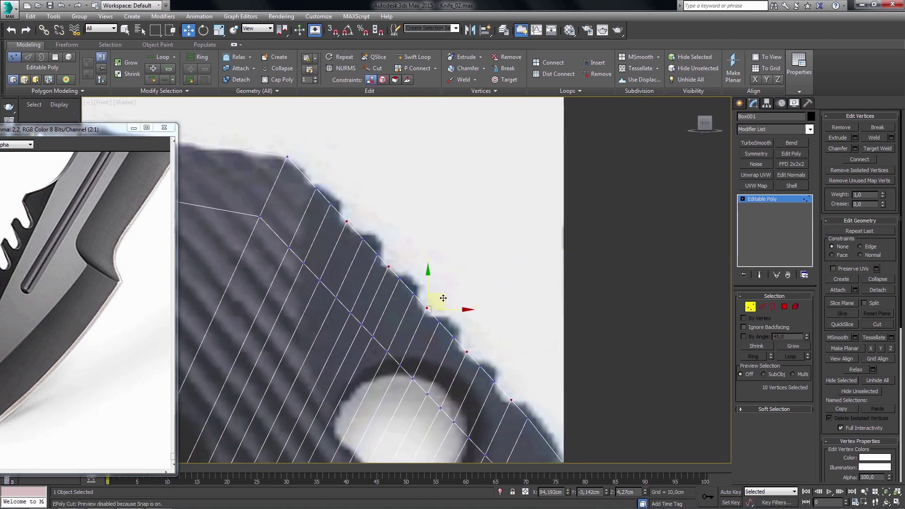
pyautogui.moveTo(442, 299); pyautogui.dragTo(436, 312)
# - Recentre on the hole area and select the two vertices where the notches start
pyautogui.moveTo(438, 382)
pyautogui.mouseDown(button='middle')
pyautogui.moveTo(475, 318)
pyautogui.moveTo(493, 355)
pyautogui.mouseUp(button='middle')
pyautogui.press('q')
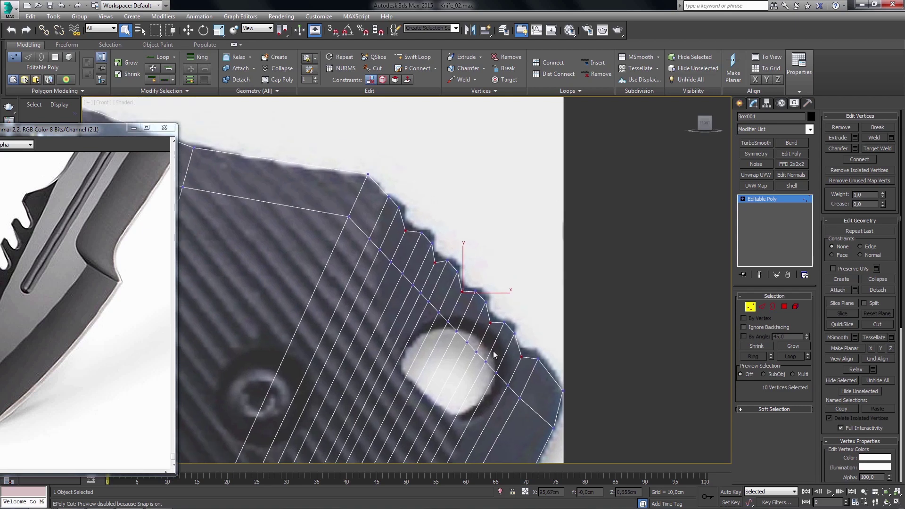
pyautogui.scroll(-2, 406, 337)
pyautogui.moveTo(449, 329)
pyautogui.mouseDown(button='middle')
pyautogui.moveTo(489, 324)
pyautogui.moveTo(501, 298)
pyautogui.mouseUp(button='middle')
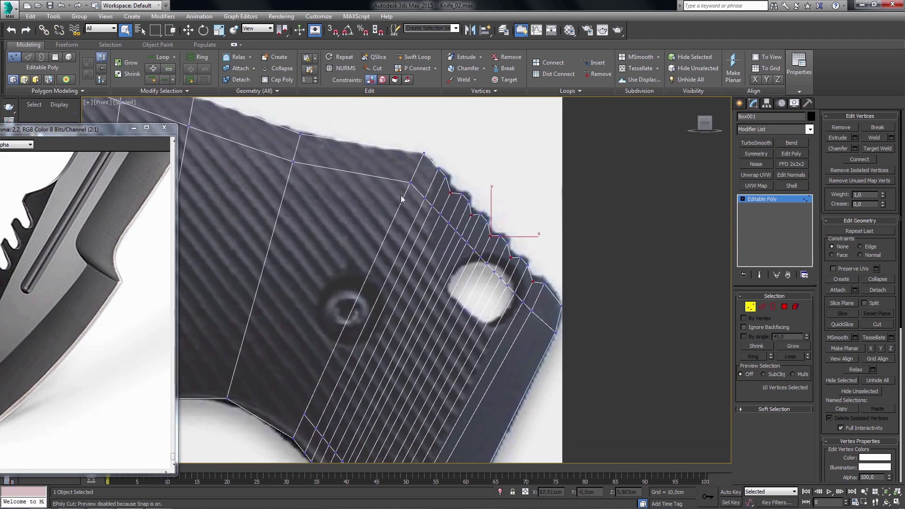
pyautogui.moveTo(422, 207); pyautogui.dragTo(426, 211)
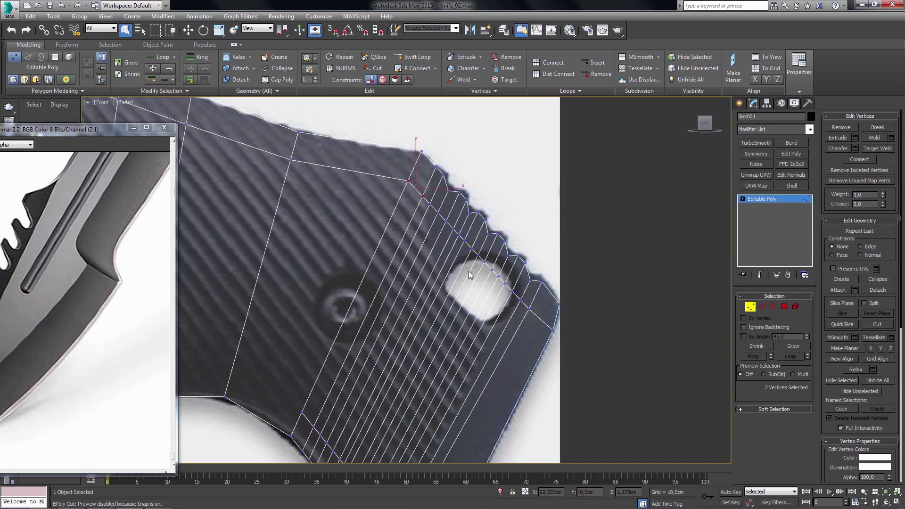
pyautogui.scroll(-3, 463, 325)
pyautogui.scroll(-2, 395, 303)
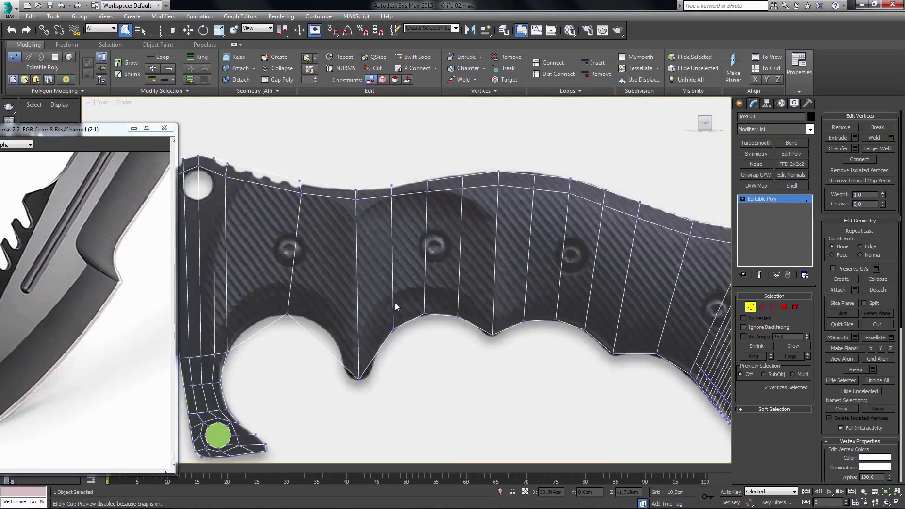
pyautogui.moveTo(395, 303); pyautogui.dragTo(413, 333, button='middle')
pyautogui.scroll(2, 462, 321)
pyautogui.scroll(2, 462, 327)
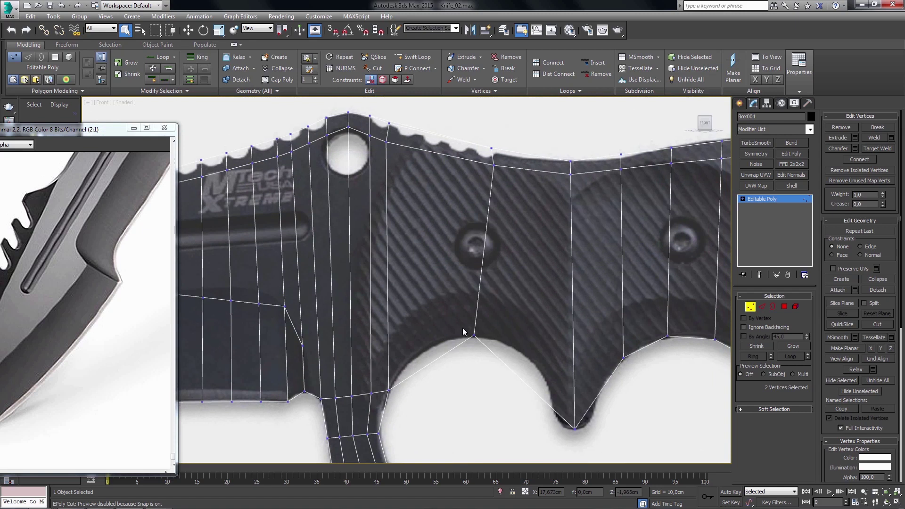
pyautogui.press('2')
pyautogui.click(433, 377)
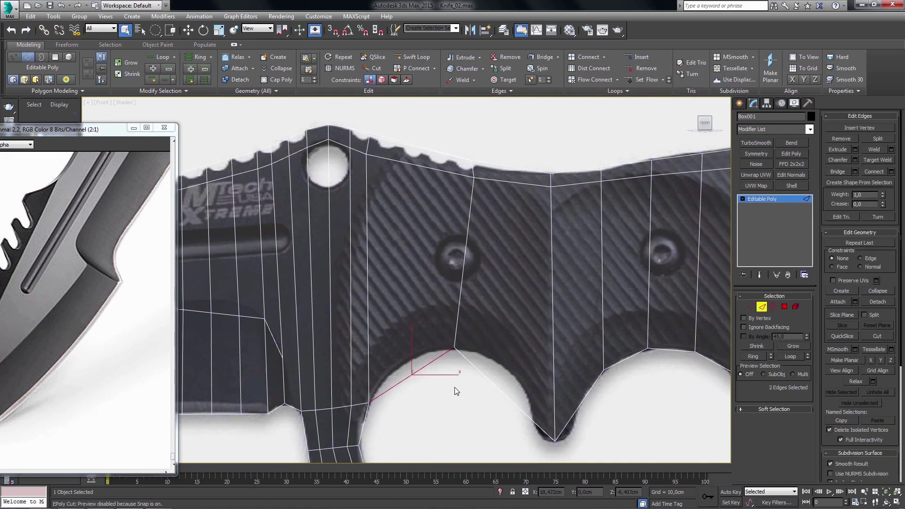
pyautogui.moveTo(456, 391); pyautogui.dragTo(437, 398, button='middle')
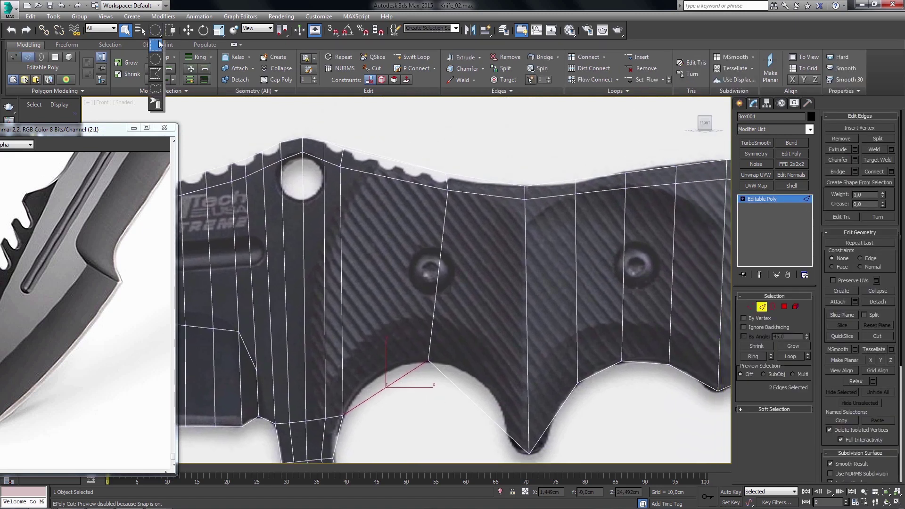
pyautogui.moveTo(424, 278); pyautogui.dragTo(384, 256, button='middle')
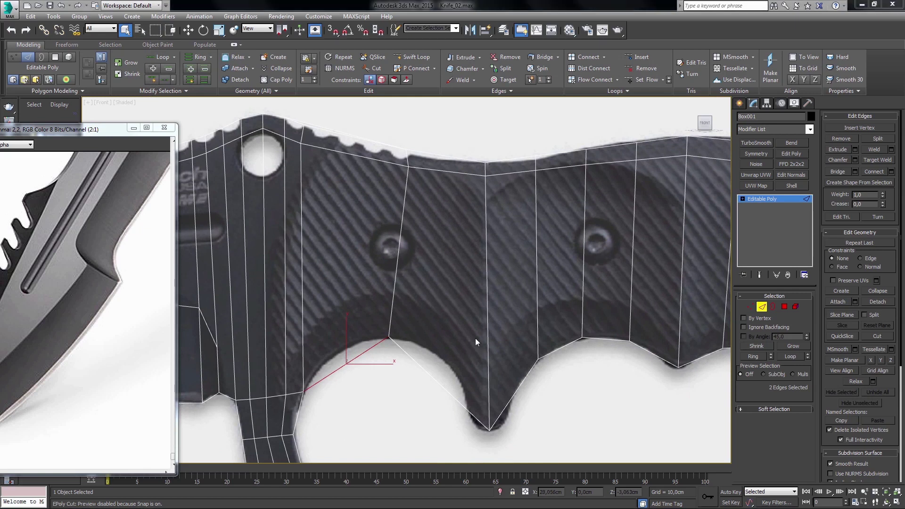
pyautogui.scroll(-2, 105, 293)
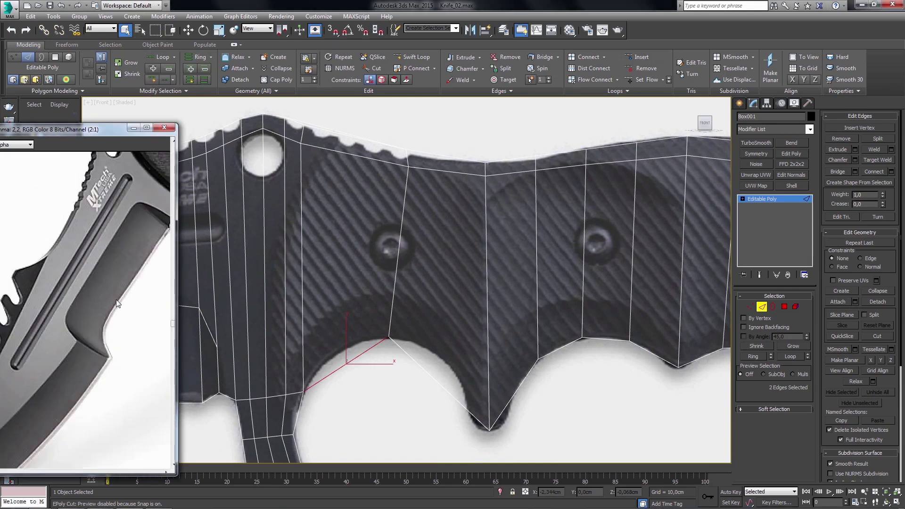
pyautogui.scroll(-2, 116, 298)
pyautogui.scroll(-2, 94, 301)
pyautogui.scroll(-1, 68, 328)
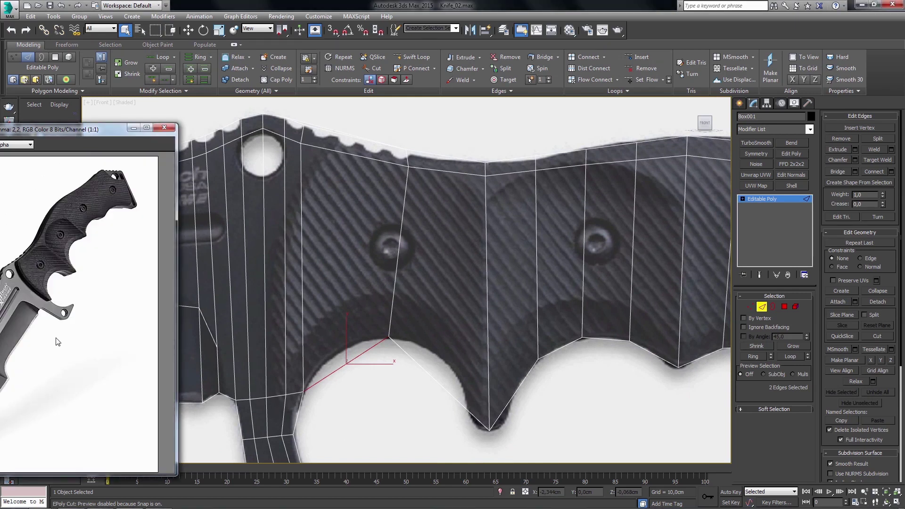
pyautogui.scroll(1, 77, 341)
pyautogui.moveTo(198, 360); pyautogui.dragTo(252, 359, button='middle')
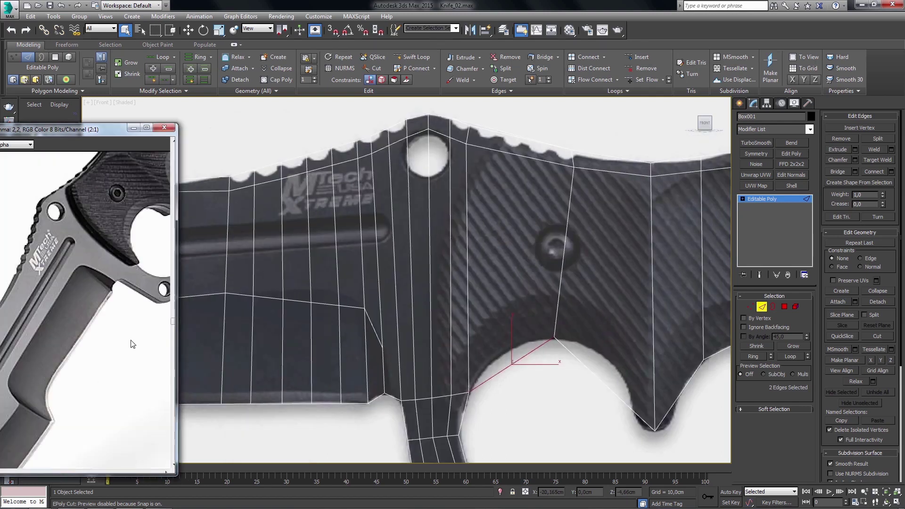
pyautogui.moveTo(78, 345); pyautogui.dragTo(142, 292, button='middle')
pyautogui.moveTo(375, 238)
pyautogui.mouseDown(button='middle')
pyautogui.moveTo(572, 347)
pyautogui.moveTo(589, 361)
pyautogui.moveTo(599, 400)
pyautogui.mouseUp(button='middle')
pyautogui.press('2')
# - Move Cylinder001 up onto the lanyard hole
pyautogui.click(588, 358)
pyautogui.press('w')
pyautogui.moveTo(588, 400); pyautogui.dragTo(587, 102)
pyautogui.moveTo(587, 101); pyautogui.dragTo(591, 341, button='middle')
pyautogui.moveTo(592, 325)
pyautogui.mouseDown()
pyautogui.moveTo(580, 300)
pyautogui.moveTo(561, 292)
pyautogui.mouseUp()
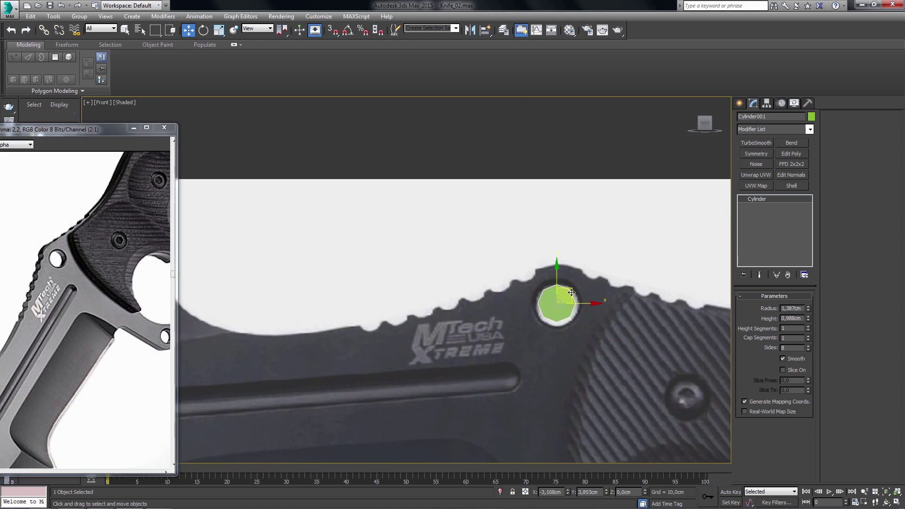
pyautogui.scroll(3, 556, 330)
pyautogui.scroll(1, 557, 334)
pyautogui.scroll(2, 556, 334)
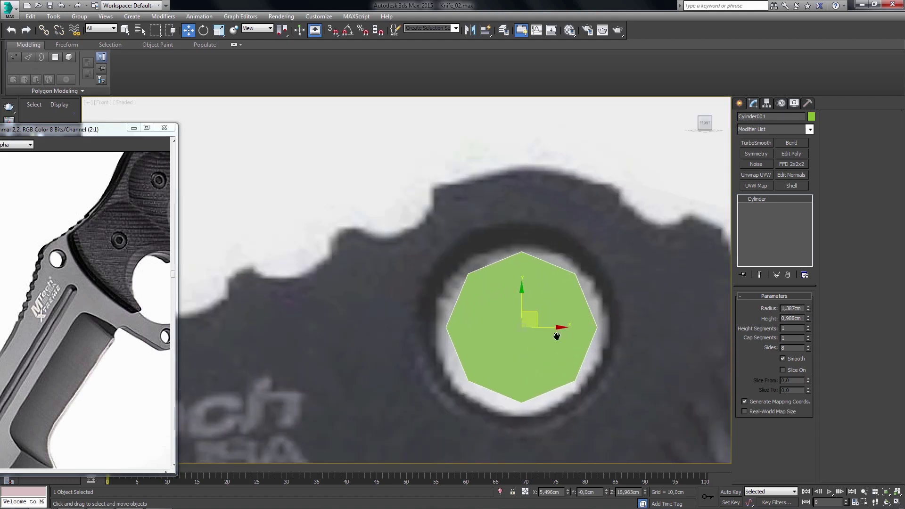
# - With edged faces shown, scale Cylinder001 up to cover the hole's outer rim
pyautogui.press('F4')
pyautogui.press('r')
pyautogui.moveTo(530, 316); pyautogui.dragTo(536, 310)
pyautogui.press('w')
pyautogui.press('r')
pyautogui.press('w')
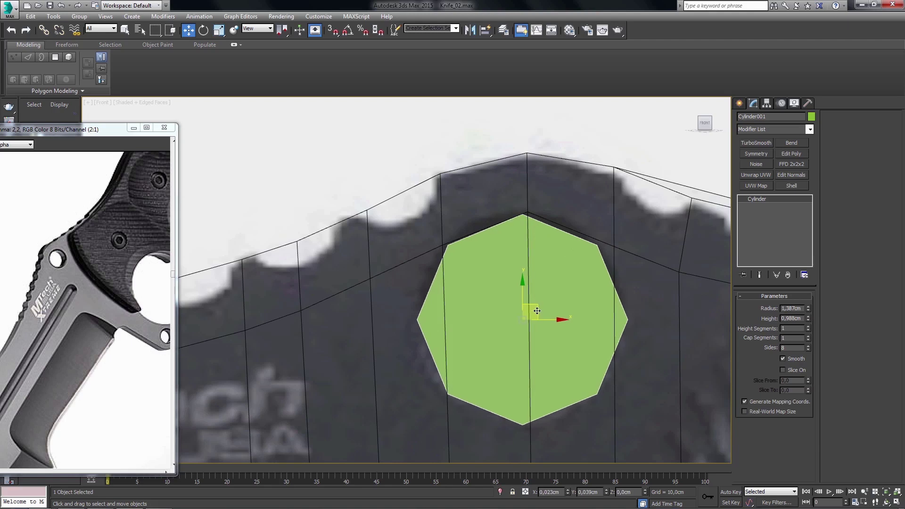
# - Reselect the handle mesh and switch to vertex editing
pyautogui.press('q')
pyautogui.click(632, 212)
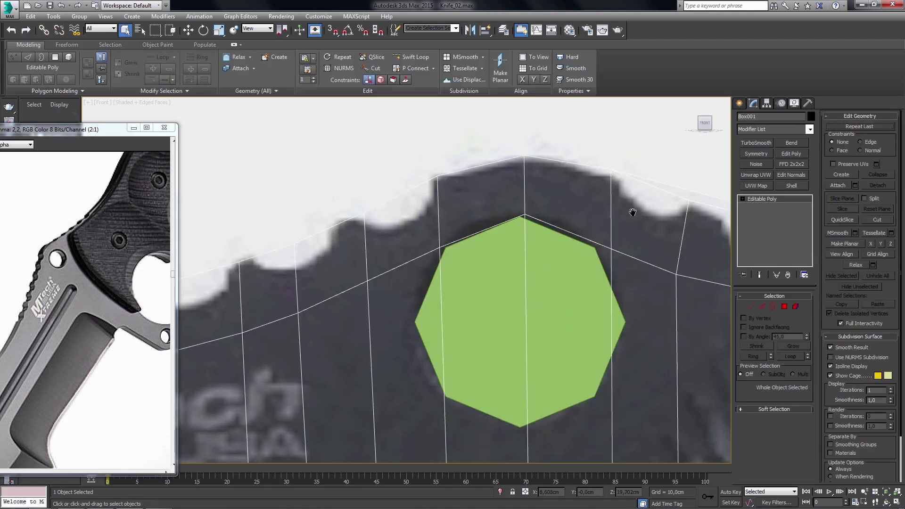
pyautogui.moveTo(632, 212); pyautogui.dragTo(572, 289, button='middle')
pyautogui.scroll(-3, 590, 313)
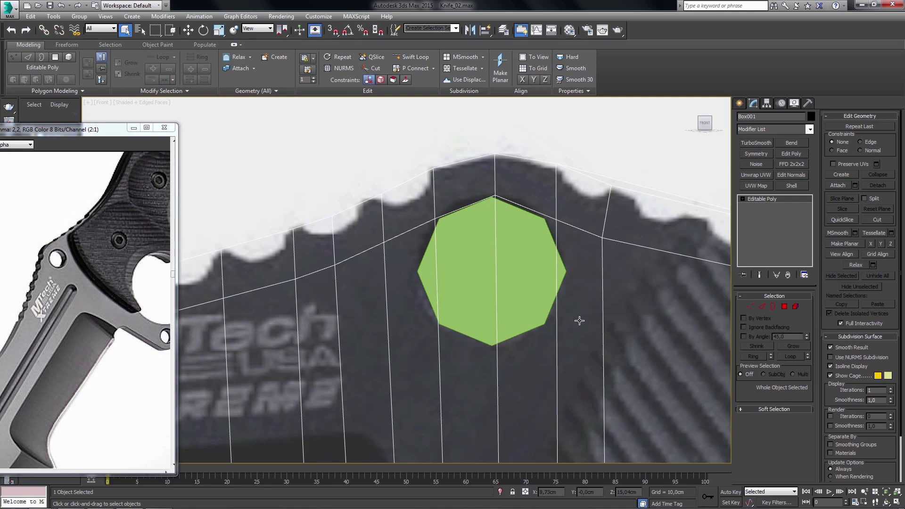
pyautogui.press('1')
# - Cut new edges to the vertical edge and across the green octagon
pyautogui.hotkey('alt', 'c')
pyautogui.moveTo(572, 390); pyautogui.dragTo(564, 361, button='middle')
pyautogui.rightClick(552, 338)
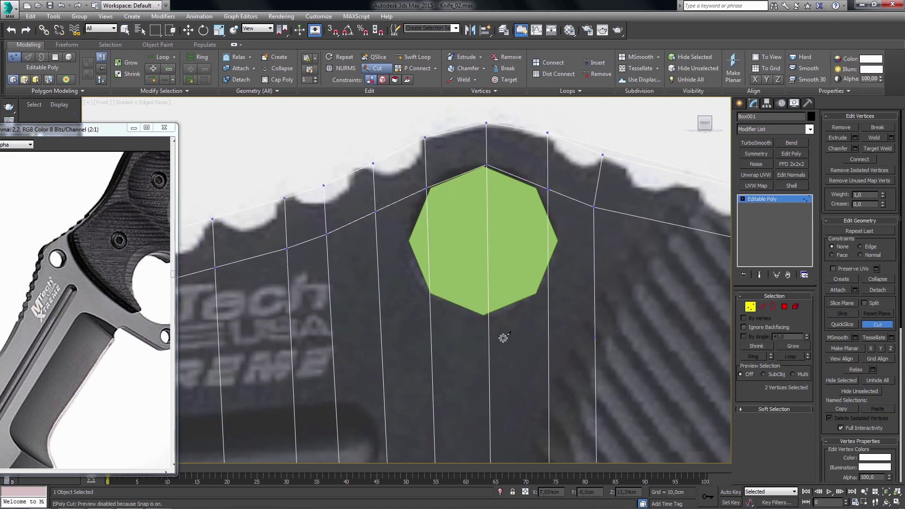
pyautogui.click(382, 338)
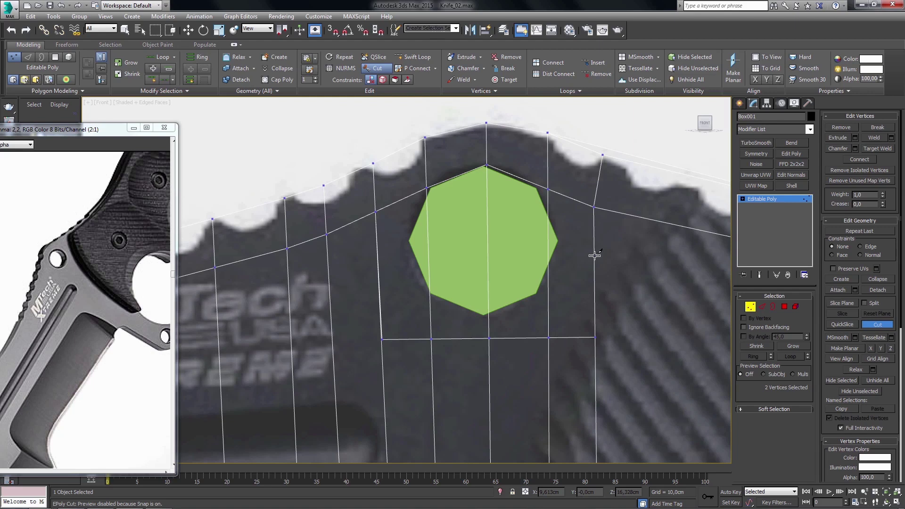
pyautogui.click(377, 257)
pyautogui.rightClick(539, 288)
pyautogui.moveTo(539, 287); pyautogui.dragTo(504, 288, button='middle')
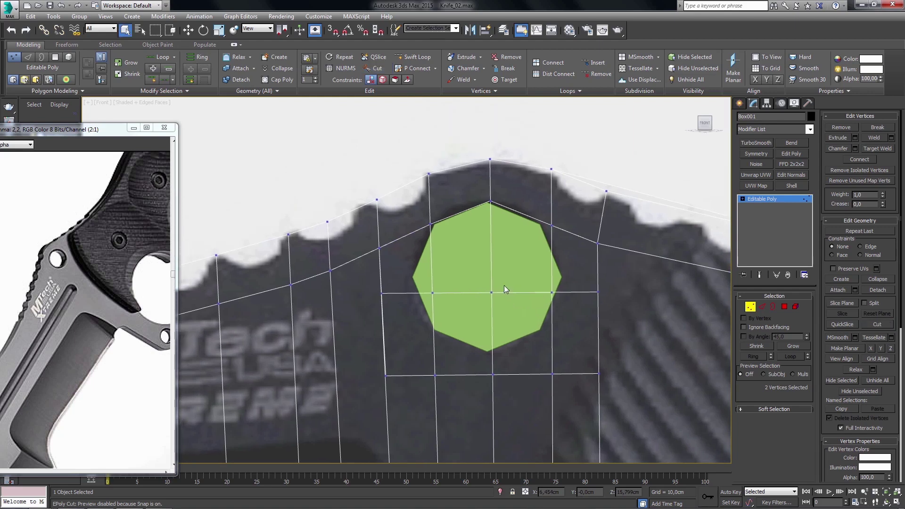
pyautogui.scroll(2, 505, 289)
# - Raise the vertices above and right of the octagon onto its outline
pyautogui.press('w')
pyautogui.moveTo(487, 208); pyautogui.dragTo(488, 190)
pyautogui.click(403, 239)
pyautogui.moveTo(404, 220); pyautogui.dragTo(404, 199)
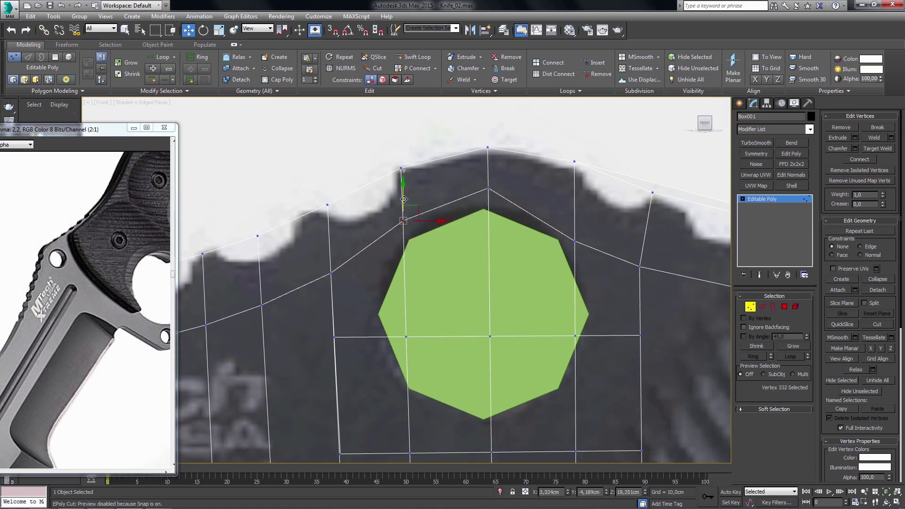
pyautogui.click(575, 241)
pyautogui.moveTo(575, 239); pyautogui.dragTo(575, 223)
pyautogui.click(639, 267)
pyautogui.moveTo(654, 252); pyautogui.dragTo(659, 233)
# - Raise the vertex left of the octagon slightly to match the outline
pyautogui.click(331, 272)
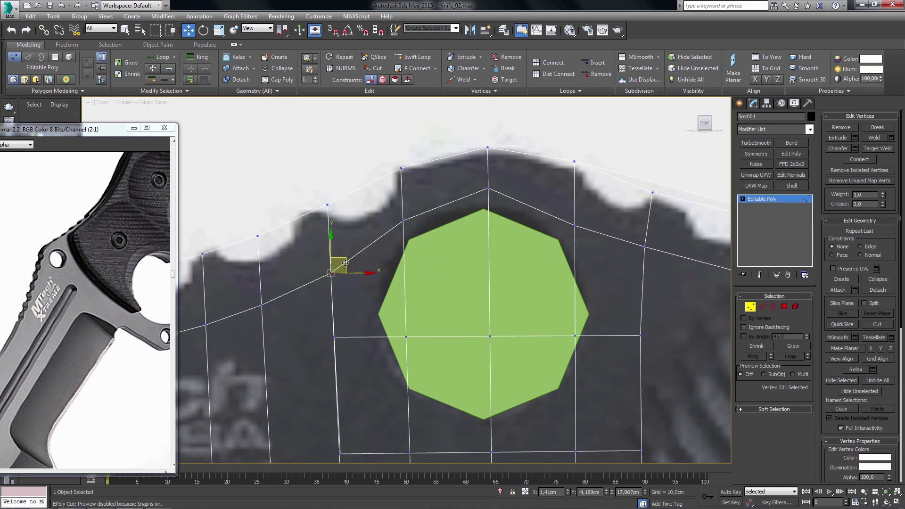
pyautogui.moveTo(346, 262); pyautogui.dragTo(341, 254)
pyautogui.hotkey('ctrl', 'z')
pyautogui.moveTo(316, 253); pyautogui.dragTo(317, 261, button='middle')
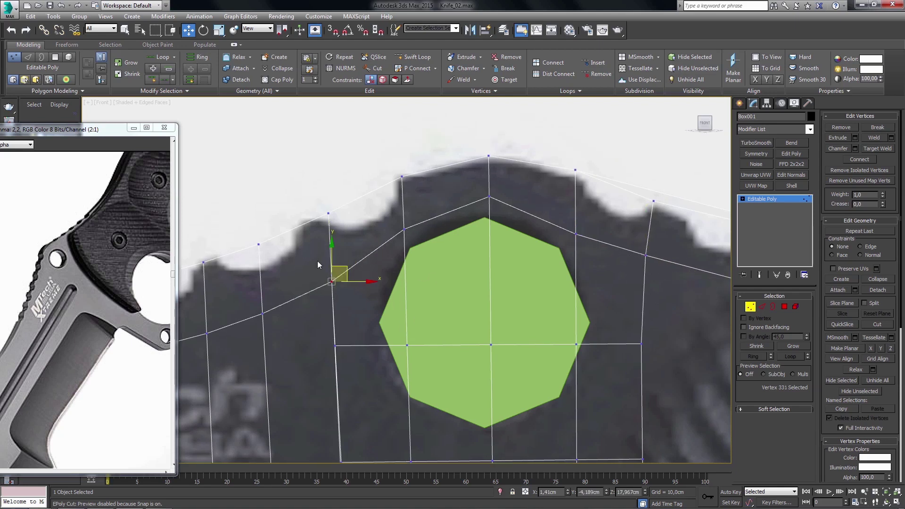
pyautogui.moveTo(332, 258); pyautogui.dragTo(333, 242)
pyautogui.moveTo(480, 313); pyautogui.dragTo(451, 322, button='middle')
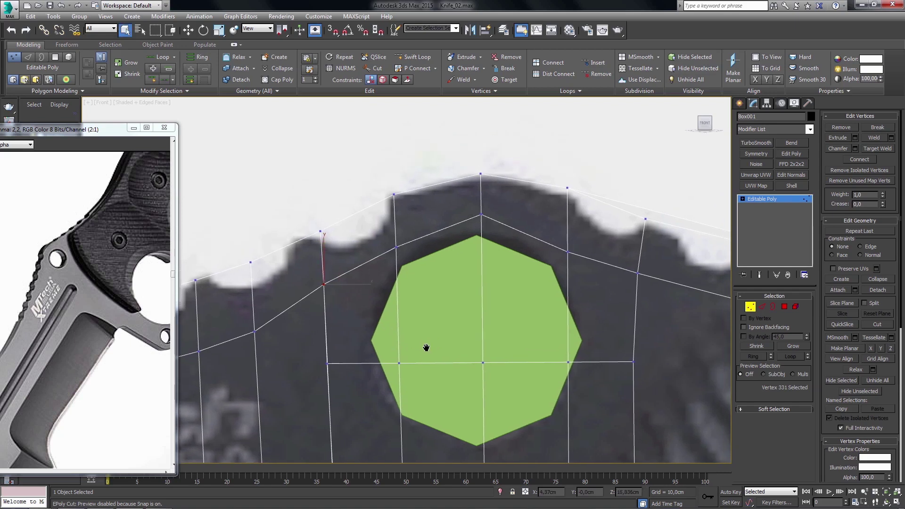
pyautogui.scroll(-2, 451, 322)
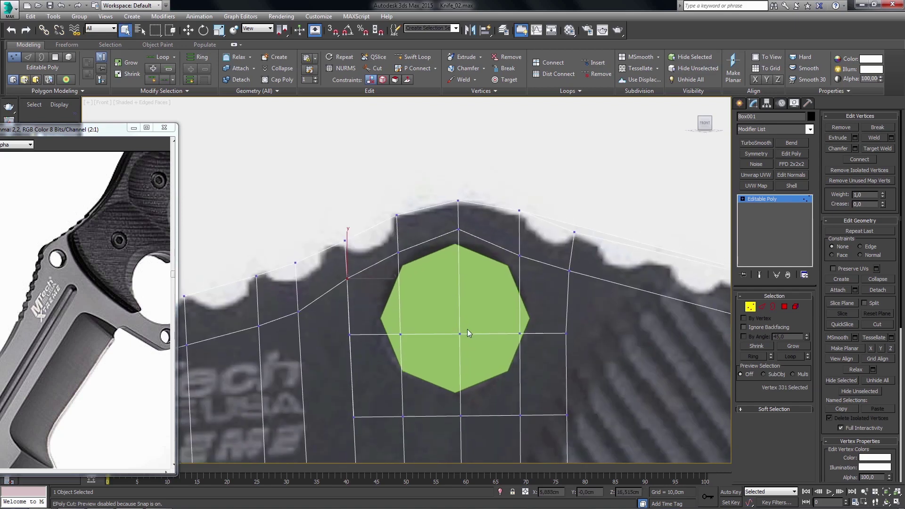
# - Select the four polygons surrounding the octagon
pyautogui.press('4')
pyautogui.click(490, 283)
pyautogui.keyDown('ctrl'); pyautogui.click(429, 282); pyautogui.keyUp('ctrl')
pyautogui.keyDown('ctrl'); pyautogui.click(429, 377); pyautogui.keyUp('ctrl')
pyautogui.keyDown('ctrl'); pyautogui.click(494, 379); pyautogui.keyUp('ctrl')
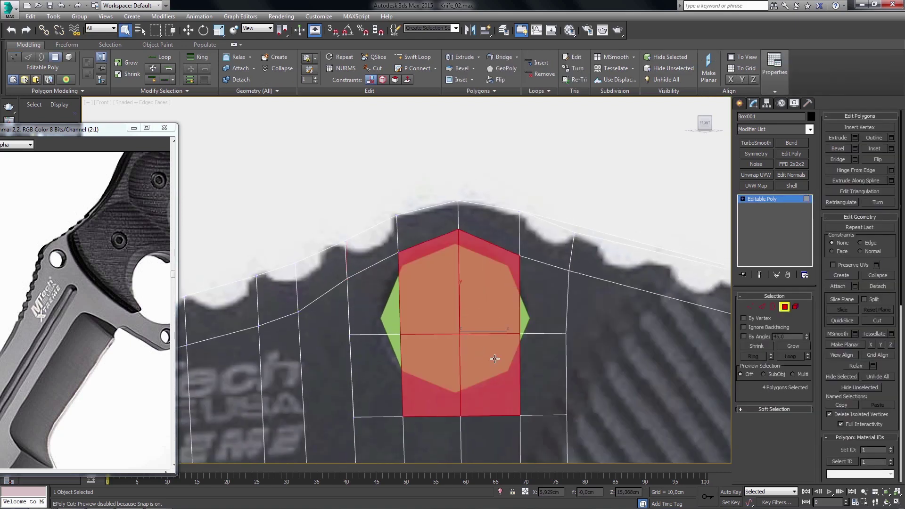
# - Push the vertices around the octagon outward to make room for the hole
pyautogui.press('1')
pyautogui.press('w')
pyautogui.moveTo(520, 334); pyautogui.dragTo(542, 333)
pyautogui.click(401, 335)
pyautogui.moveTo(412, 335); pyautogui.dragTo(363, 344)
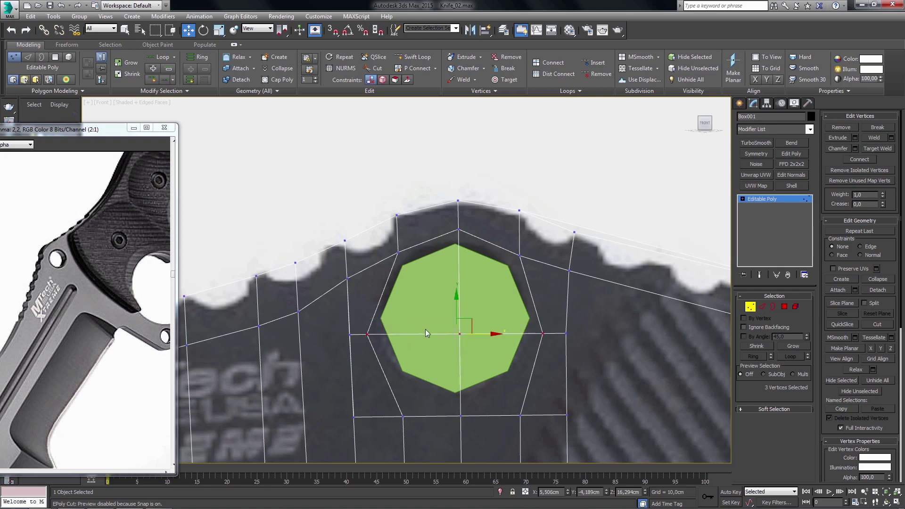
pyautogui.moveTo(454, 306); pyautogui.dragTo(454, 291)
pyautogui.press('s')
pyautogui.moveTo(472, 348); pyautogui.dragTo(468, 356, button='middle')
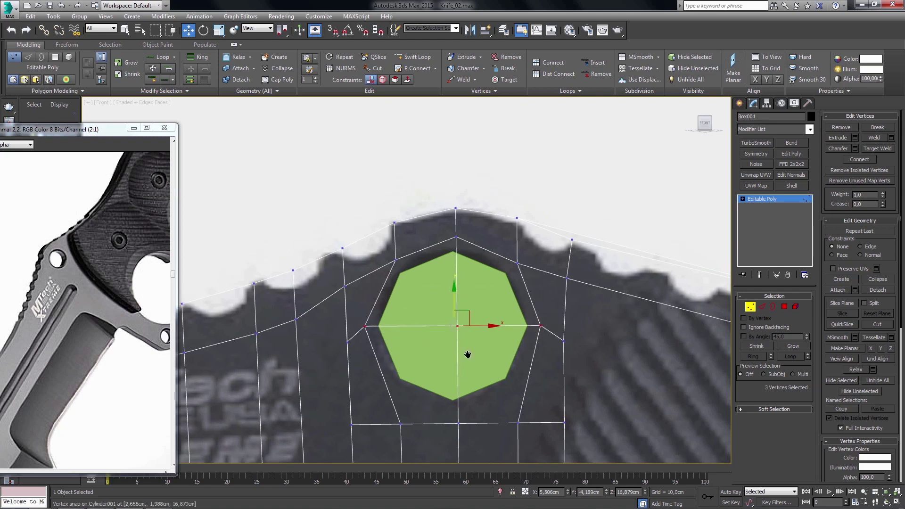
# - Inset the four polygons over the octagon and delete the inner faces to open a hole
pyautogui.press('4')
pyautogui.press('q')
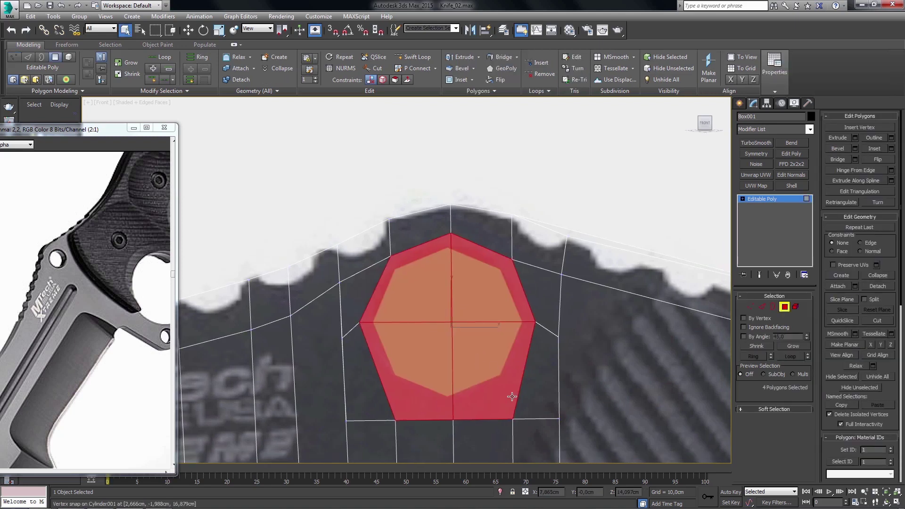
pyautogui.click(874, 148)
pyautogui.moveTo(485, 312); pyautogui.dragTo(486, 304)
pyautogui.rightClick(485, 303)
pyautogui.press('Delete')
pyautogui.moveTo(490, 298); pyautogui.dragTo(494, 300, button='middle')
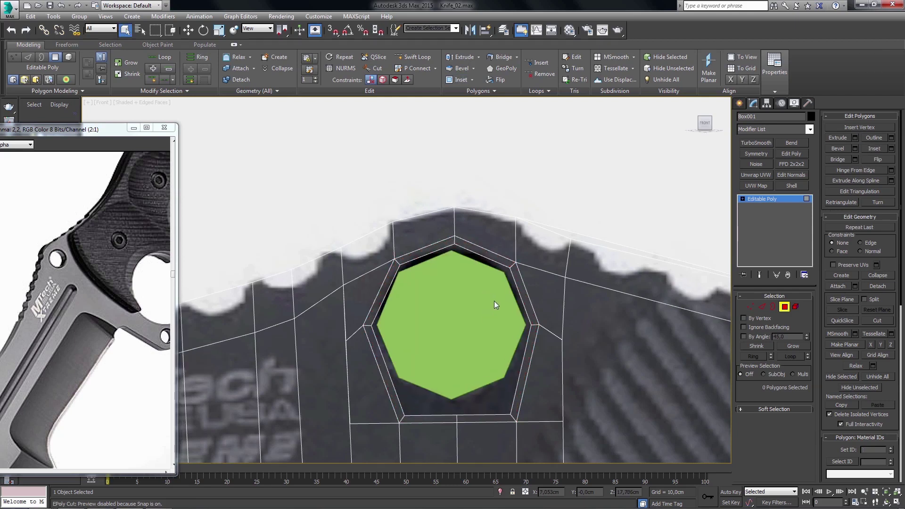
# - With vertex snapping on, snap the top and right ring vertices onto the octagon's corners
pyautogui.press('1')
pyautogui.scroll(5, 473, 321)
pyautogui.scroll(3, 474, 273)
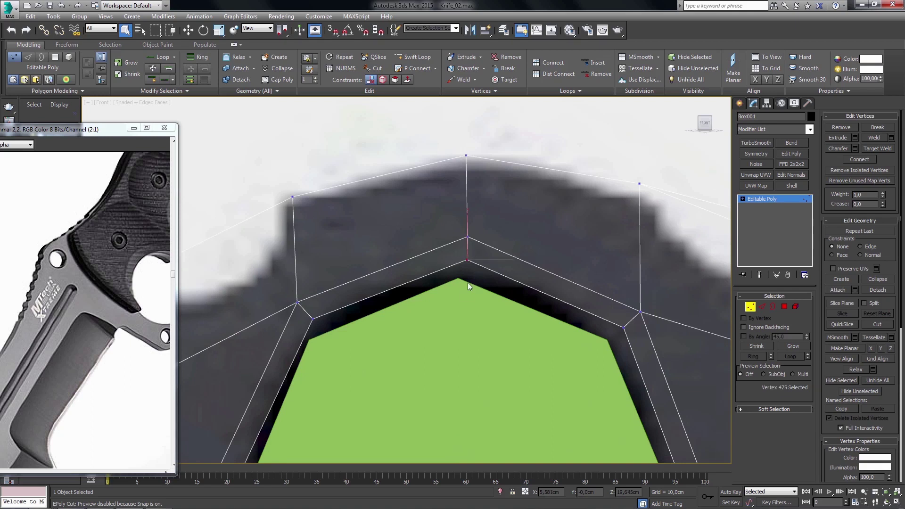
pyautogui.press('w')
pyautogui.press('s')
pyautogui.moveTo(468, 259); pyautogui.dragTo(458, 278)
pyautogui.moveTo(574, 313); pyautogui.dragTo(550, 307, button='middle')
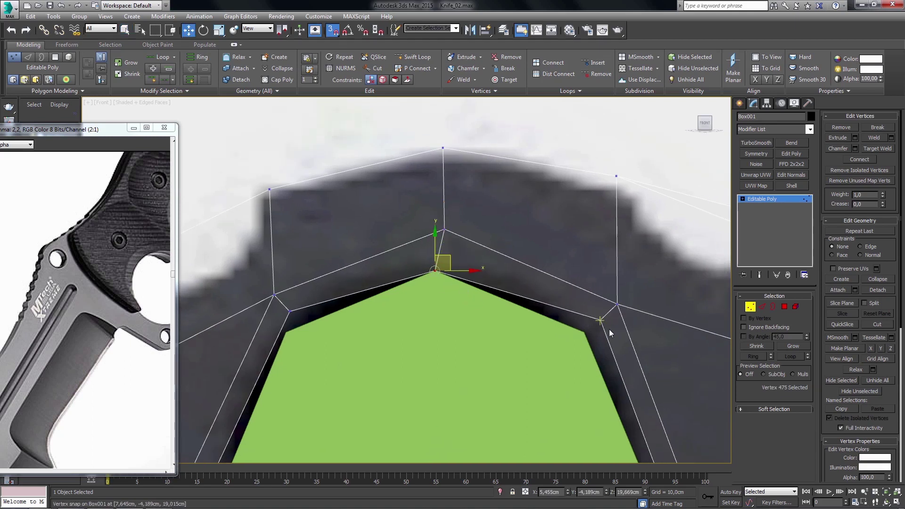
pyautogui.moveTo(609, 332); pyautogui.dragTo(595, 326, button='middle')
pyautogui.moveTo(579, 314); pyautogui.dragTo(564, 326)
pyautogui.moveTo(567, 381)
pyautogui.mouseDown(button='middle')
pyautogui.moveTo(453, 233)
pyautogui.moveTo(433, 180)
pyautogui.mouseUp(button='middle')
pyautogui.click(508, 271)
pyautogui.moveTo(509, 273); pyautogui.dragTo(491, 282)
# - Snap the remaining bottom and left ring vertices onto the octagon's corners
pyautogui.moveTo(481, 340); pyautogui.dragTo(497, 359, button='middle')
pyautogui.click(485, 416)
pyautogui.moveTo(485, 417); pyautogui.dragTo(481, 329)
pyautogui.moveTo(481, 329)
pyautogui.mouseDown(button='middle')
pyautogui.moveTo(430, 343)
pyautogui.moveTo(400, 390)
pyautogui.mouseUp(button='middle')
pyautogui.click(410, 391)
pyautogui.moveTo(410, 391); pyautogui.dragTo(405, 343)
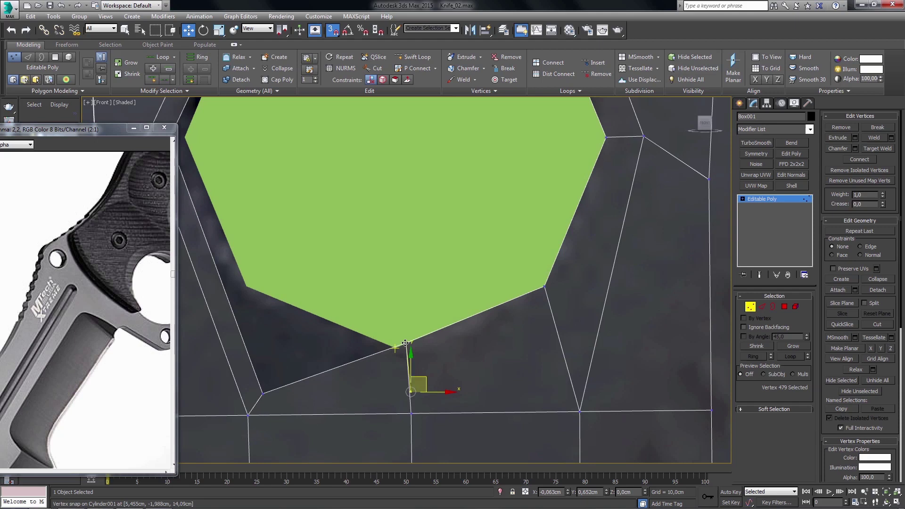
pyautogui.moveTo(405, 343); pyautogui.dragTo(541, 327, button='middle')
pyautogui.click(415, 370)
pyautogui.moveTo(409, 372)
pyautogui.mouseDown()
pyautogui.moveTo(421, 295)
pyautogui.moveTo(395, 268)
pyautogui.mouseUp()
pyautogui.moveTo(395, 269); pyautogui.dragTo(417, 271, button='middle')
pyautogui.moveTo(364, 232); pyautogui.dragTo(382, 226)
pyautogui.moveTo(370, 247); pyautogui.dragTo(393, 315, button='middle')
pyautogui.scroll(1, 393, 316)
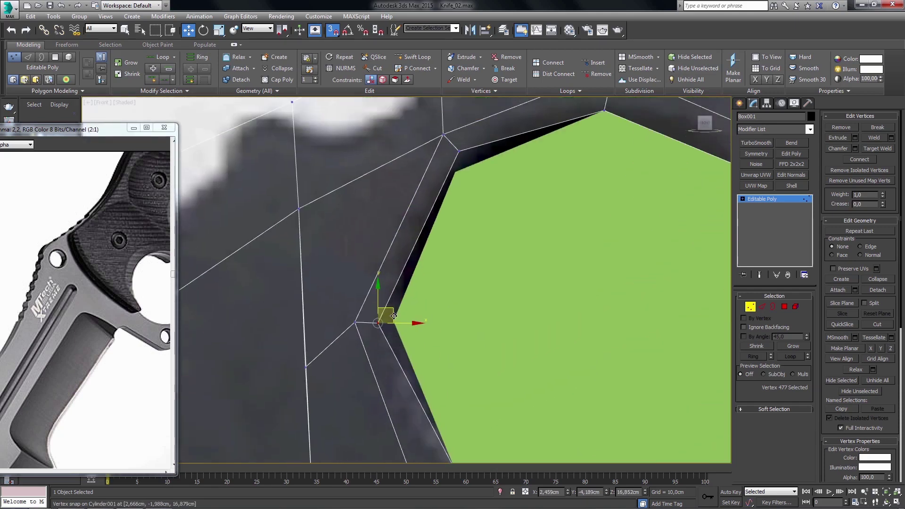
pyautogui.moveTo(393, 316); pyautogui.dragTo(408, 314)
pyautogui.moveTo(453, 211); pyautogui.dragTo(465, 287, button='middle')
pyautogui.moveTo(465, 201); pyautogui.dragTo(477, 228)
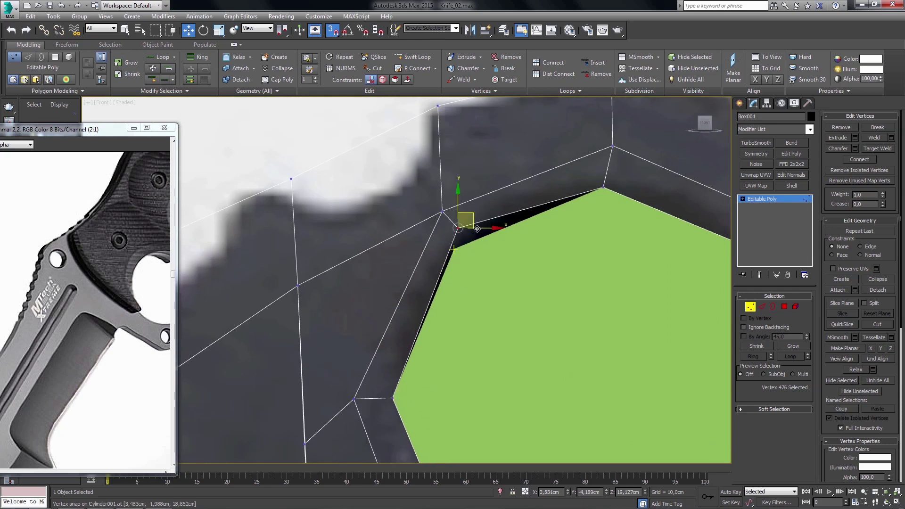
pyautogui.moveTo(476, 229); pyautogui.dragTo(469, 250, button='middle')
pyautogui.moveTo(473, 243); pyautogui.dragTo(464, 264)
pyautogui.moveTo(464, 264); pyautogui.dragTo(477, 307, button='middle')
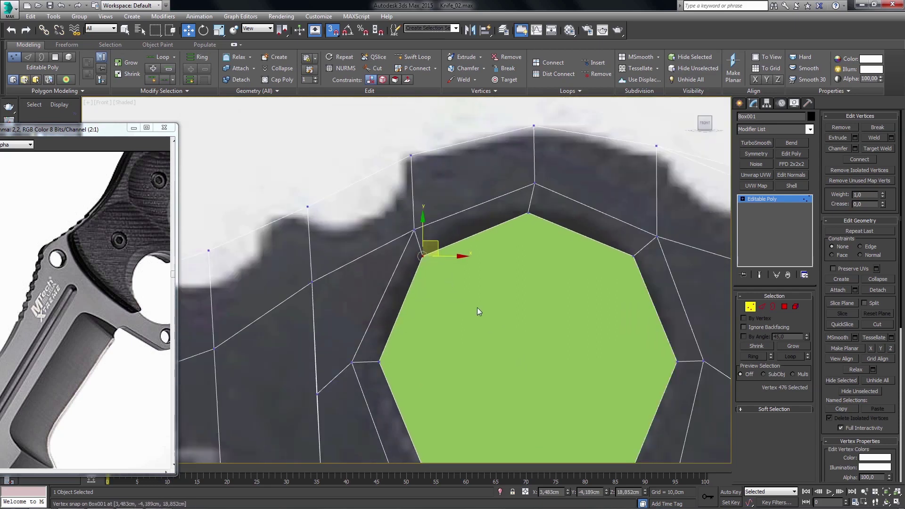
# - Zoom and pan around the handle to inspect the finished octagonal hole
pyautogui.scroll(-2, 477, 307)
pyautogui.press('q')
pyautogui.scroll(-1, 514, 290)
pyautogui.scroll(-1, 577, 386)
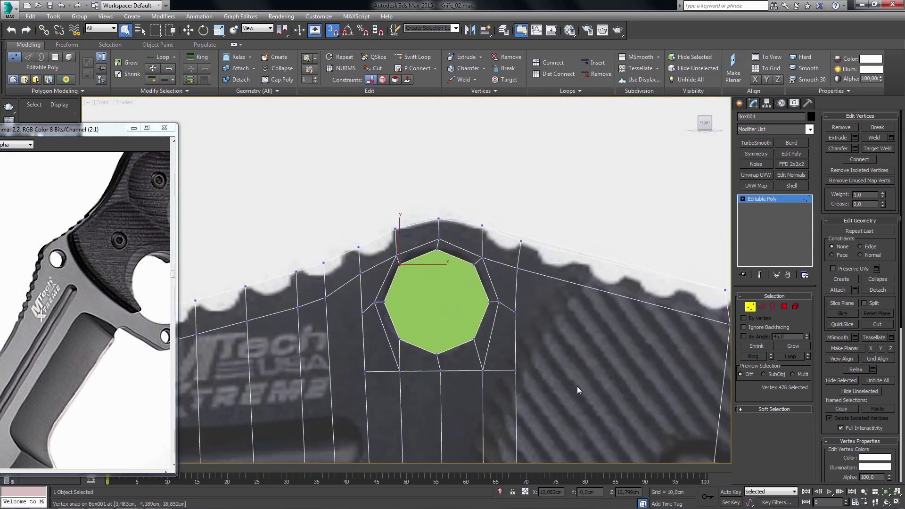
pyautogui.scroll(-3, 577, 390)
pyautogui.scroll(2, 449, 348)
pyautogui.moveTo(370, 339); pyautogui.dragTo(378, 336, button='middle')
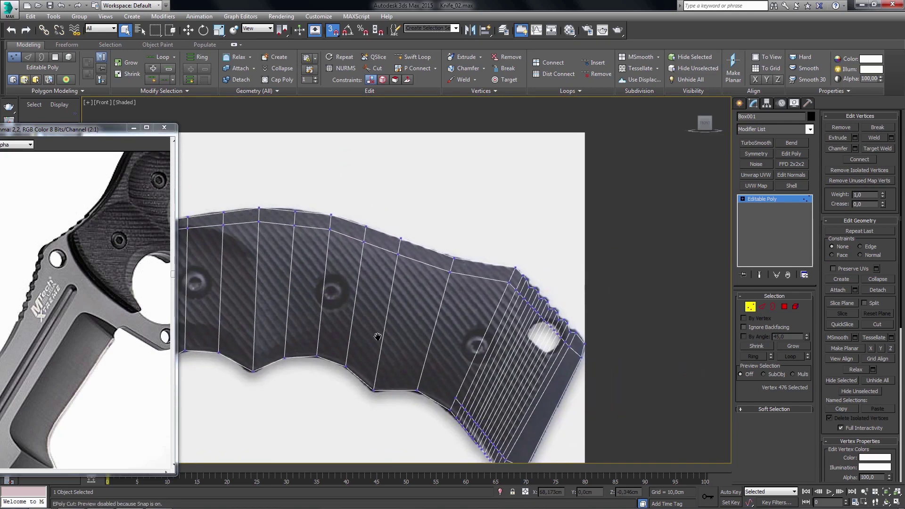
pyautogui.scroll(-2, 377, 337)
pyautogui.scroll(2, 433, 283)
pyautogui.moveTo(670, 346); pyautogui.dragTo(594, 339, button='middle')
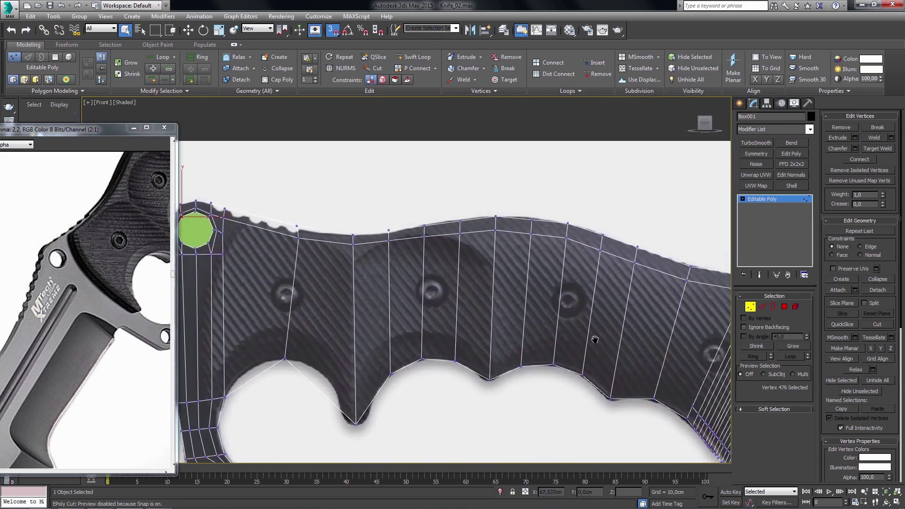
pyautogui.scroll(-3, 477, 328)
pyautogui.scroll(3, 435, 307)
pyautogui.moveTo(435, 307)
pyautogui.mouseDown(button='middle')
pyautogui.moveTo(443, 316)
pyautogui.moveTo(434, 290)
pyautogui.mouseUp(button='middle')
pyautogui.scroll(1, 432, 288)
pyautogui.scroll(-1, 414, 302)
pyautogui.moveTo(417, 331)
pyautogui.mouseDown(button='middle')
pyautogui.moveTo(418, 350)
pyautogui.moveTo(393, 302)
pyautogui.mouseUp(button='middle')
pyautogui.scroll(1, 414, 347)
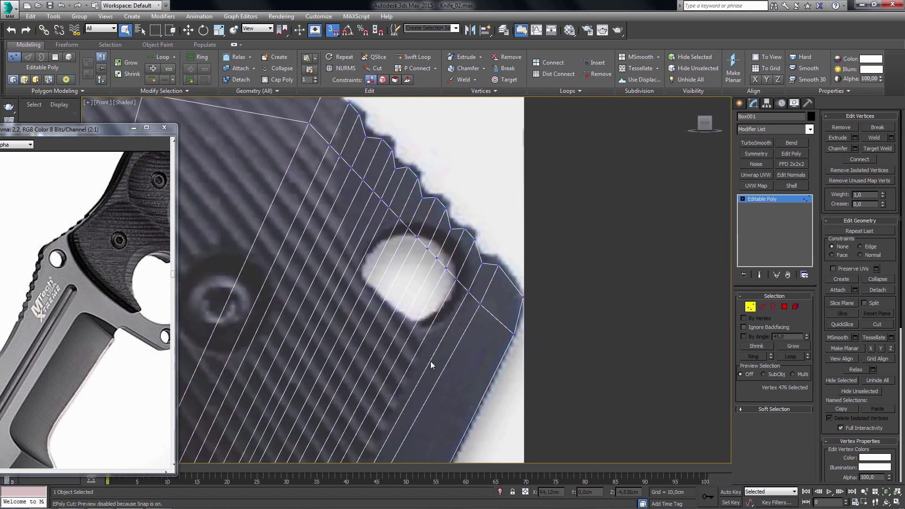
# - Select the ring of edges across the handle strips near the lanyard hole
pyautogui.press('2')
pyautogui.moveTo(478, 395); pyautogui.dragTo(427, 363)
pyautogui.scroll(-2, 427, 363)
pyautogui.scroll(-1, 427, 363)
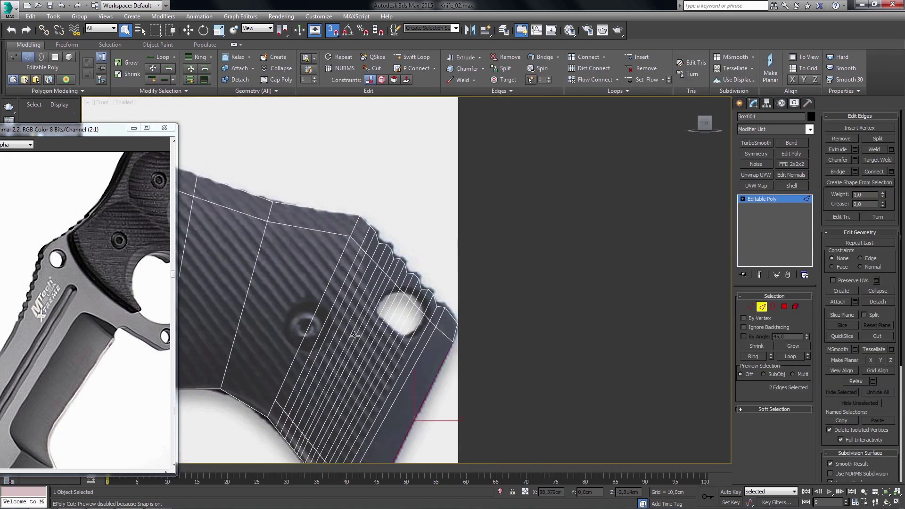
pyautogui.moveTo(293, 327); pyautogui.dragTo(351, 313, button='middle')
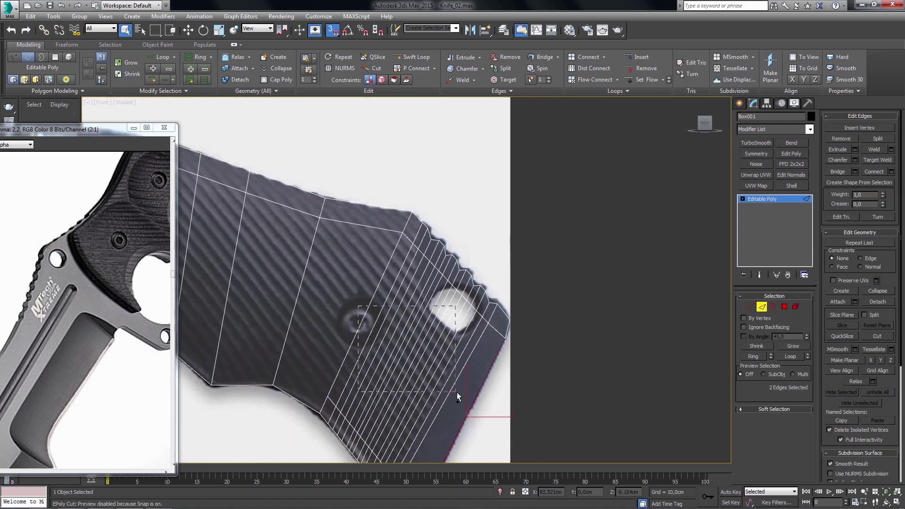
pyautogui.keyDown('ctrl'); pyautogui.moveTo(453, 385); pyautogui.dragTo(456, 392); pyautogui.keyUp('ctrl')
pyautogui.scroll(2, 445, 364)
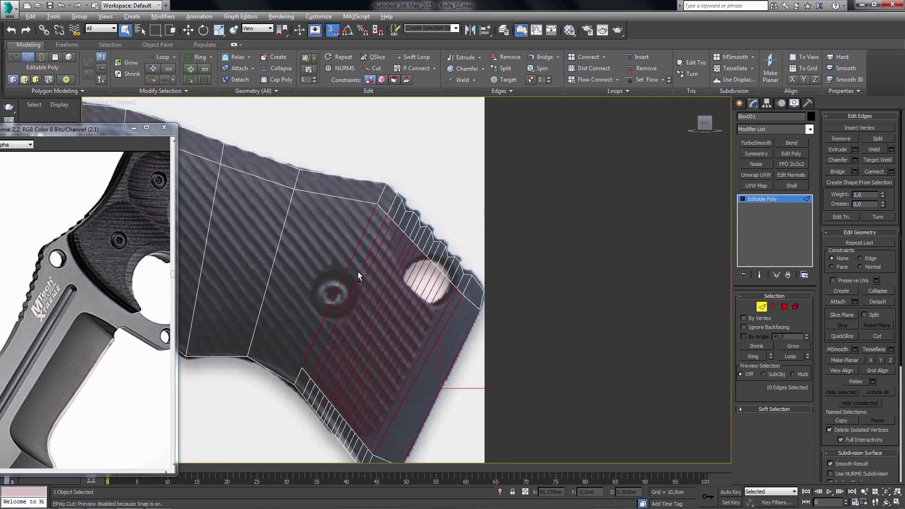
pyautogui.keyDown('alt'); pyautogui.click(355, 269); pyautogui.keyUp('alt')
pyautogui.moveTo(410, 355); pyautogui.dragTo(408, 346, button='middle')
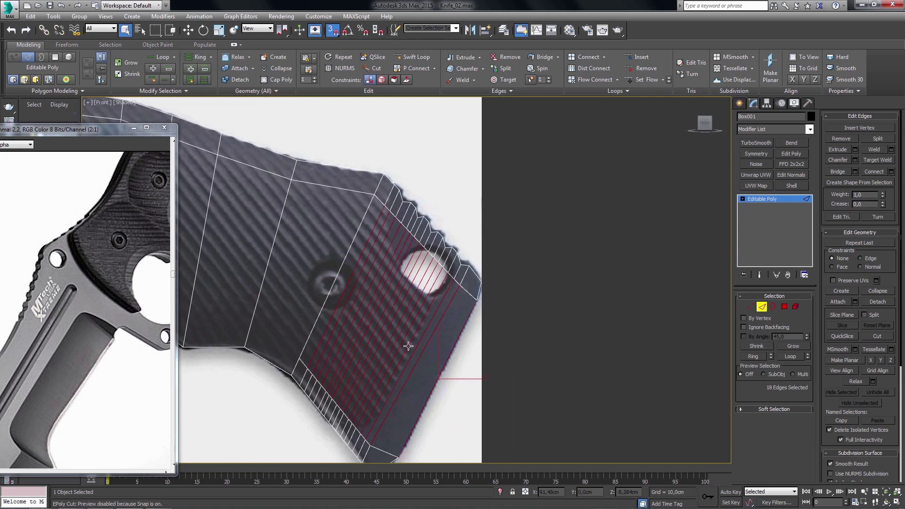
pyautogui.hotkey('ctrl', 'z')
pyautogui.scroll(2, 423, 360)
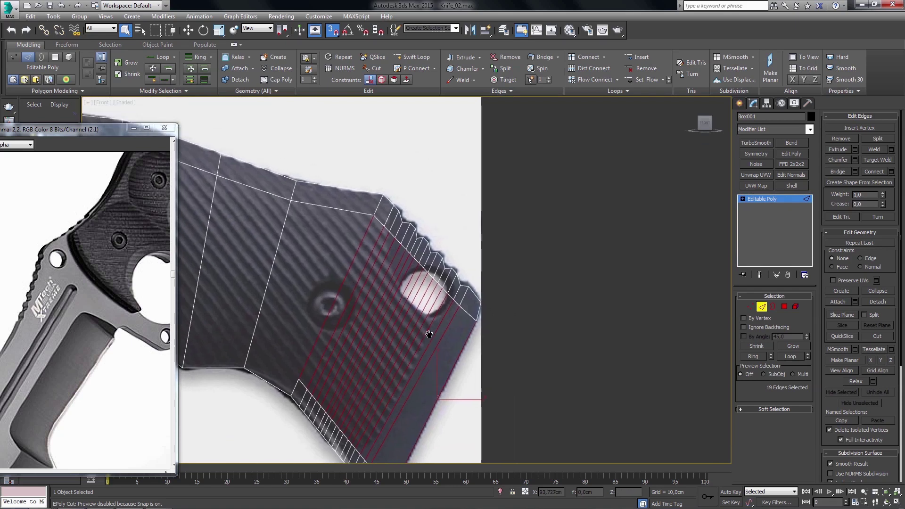
pyautogui.scroll(2, 423, 360)
pyautogui.moveTo(423, 360); pyautogui.dragTo(436, 349, button='middle')
pyautogui.scroll(2, 437, 350)
pyautogui.scroll(1, 418, 348)
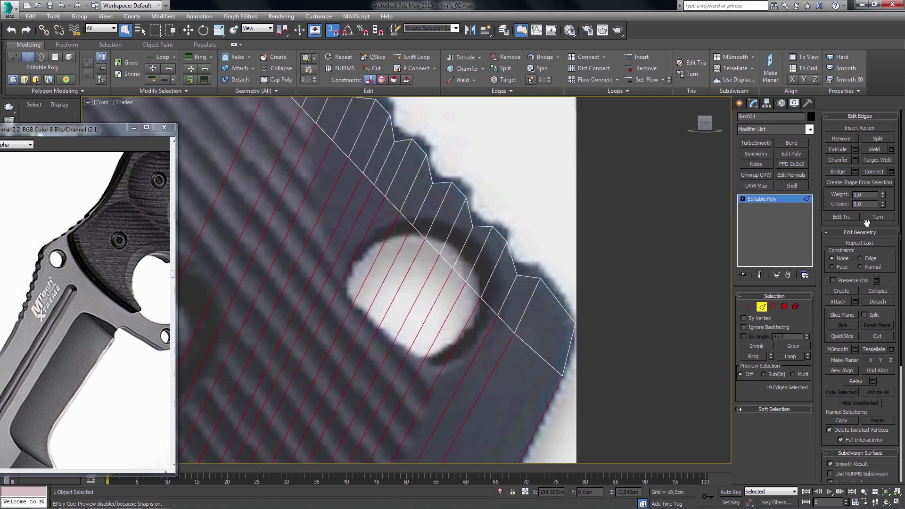
# - Connect the ring with a new edge loop slid to 52, then select its vertices by the hole
pyautogui.click(891, 173)
pyautogui.moveTo(423, 372)
pyautogui.mouseDown(button='middle')
pyautogui.moveTo(464, 341)
pyautogui.moveTo(339, 220)
pyautogui.moveTo(362, 297)
pyautogui.mouseUp(button='middle')
pyautogui.scroll(2, 576, 276)
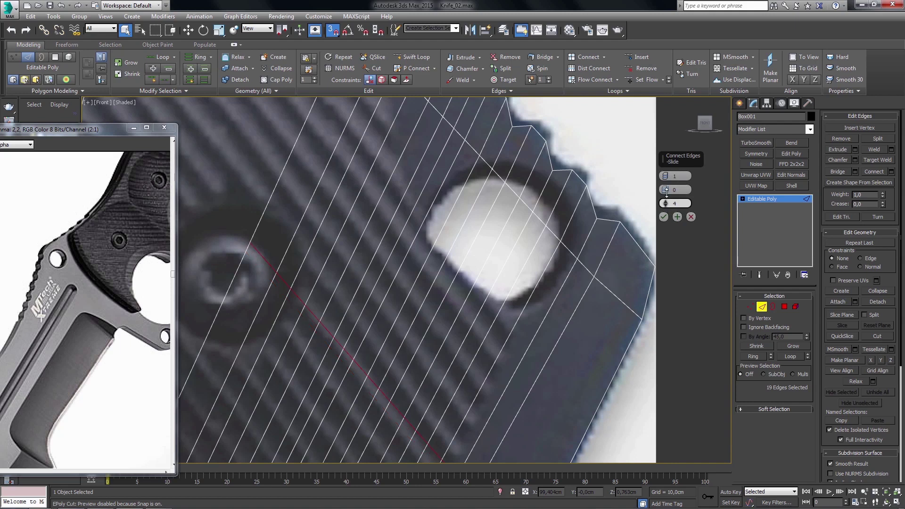
pyautogui.moveTo(678, 115); pyautogui.dragTo(684, 106)
pyautogui.click(663, 218)
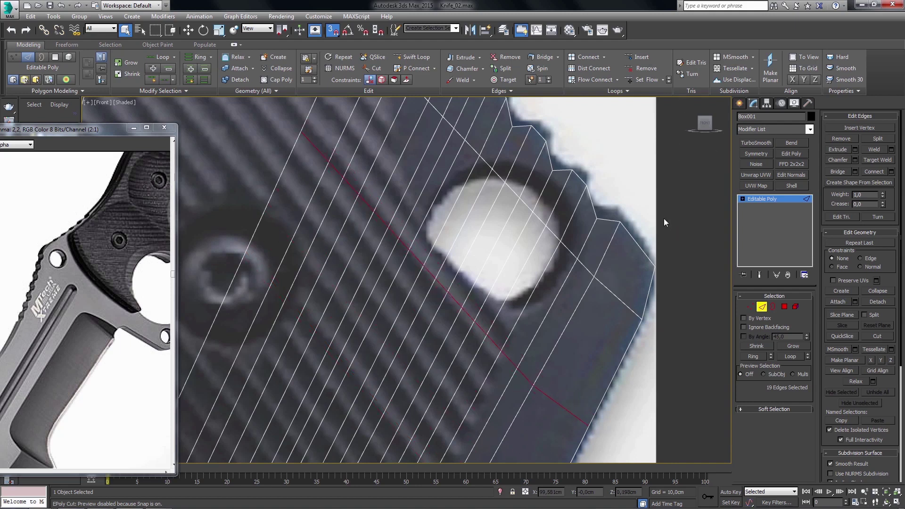
pyautogui.moveTo(476, 155); pyautogui.dragTo(461, 228, button='middle')
pyautogui.press('1')
pyautogui.moveTo(474, 226); pyautogui.dragTo(500, 267)
# - Move the selected loop vertices up along the edges so they sit in the jimping notches
pyautogui.keyDown('ctrl'); pyautogui.click(564, 317); pyautogui.keyUp('ctrl')
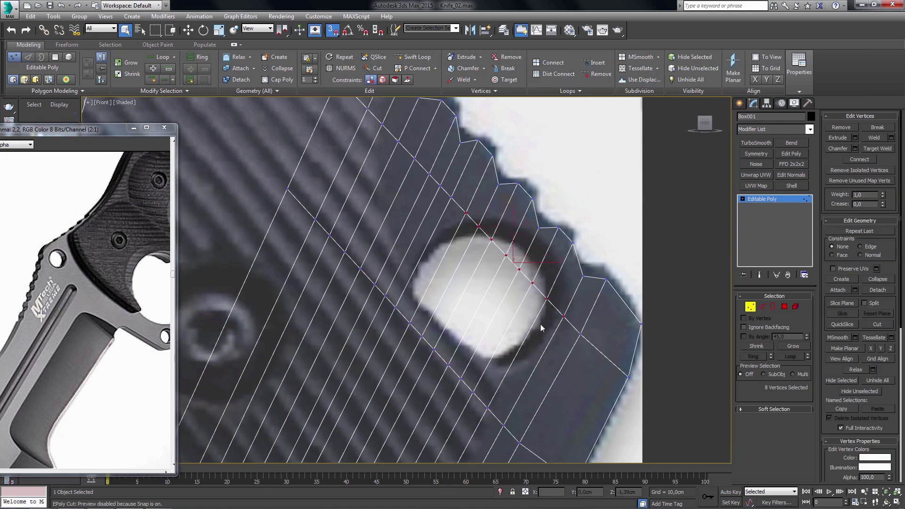
pyautogui.press('w')
pyautogui.moveTo(553, 331); pyautogui.dragTo(550, 336, button='middle')
pyautogui.moveTo(516, 261); pyautogui.dragTo(557, 238)
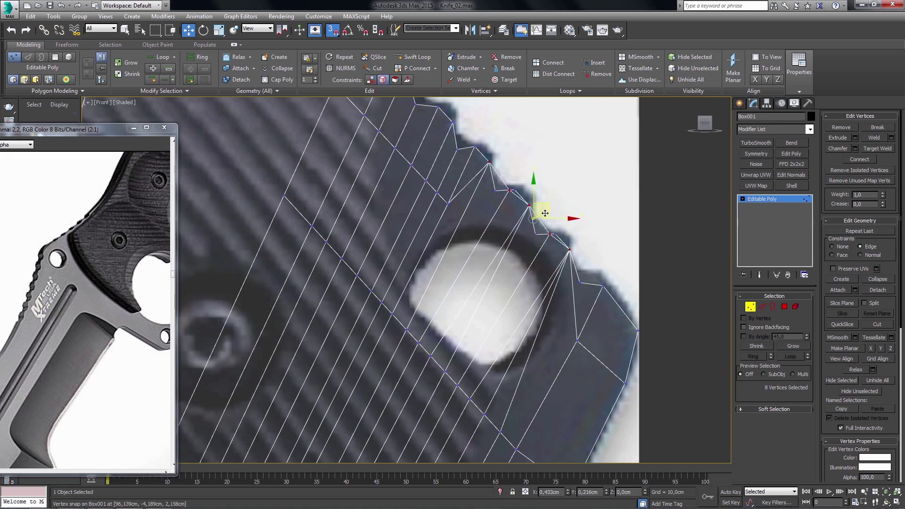
pyautogui.moveTo(557, 238)
pyautogui.mouseDown()
pyautogui.moveTo(546, 210)
pyautogui.moveTo(554, 223)
pyautogui.mouseUp()
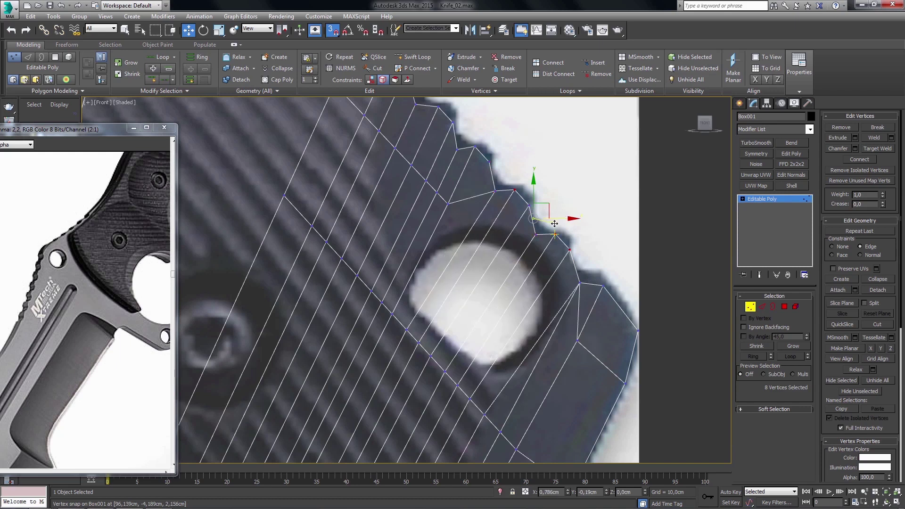
pyautogui.moveTo(554, 223)
pyautogui.mouseDown()
pyautogui.moveTo(535, 226)
pyautogui.moveTo(528, 270)
pyautogui.mouseUp()
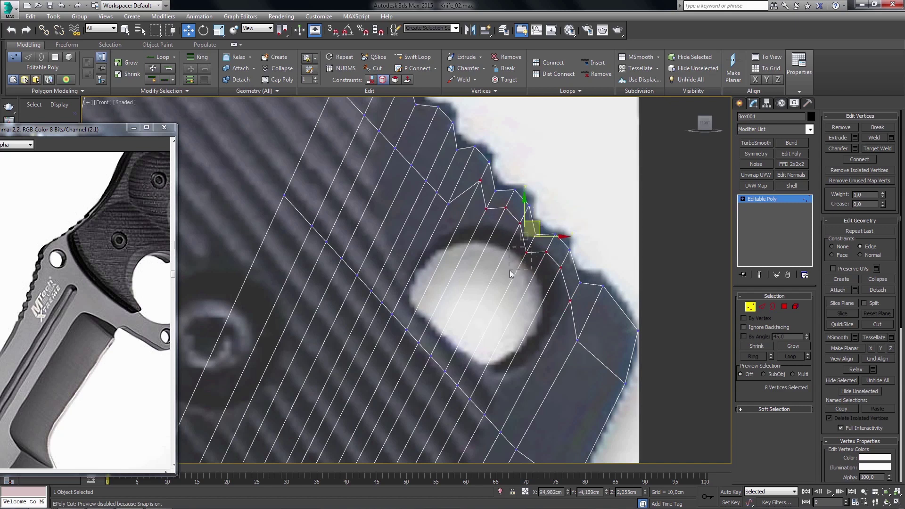
pyautogui.click(526, 253)
pyautogui.moveTo(530, 268)
pyautogui.mouseDown(button='middle')
pyautogui.moveTo(531, 292)
pyautogui.moveTo(449, 349)
pyautogui.moveTo(495, 376)
pyautogui.mouseUp(button='middle')
# - Ring-select an edge below the hole and connect it with a new loop at slide 0
pyautogui.press('2')
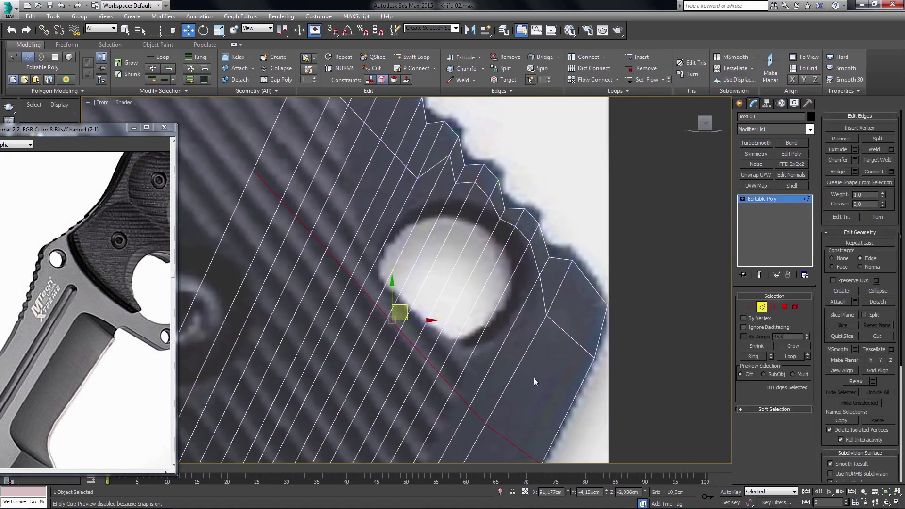
pyautogui.click(512, 380)
pyautogui.press('q')
pyautogui.click(752, 356)
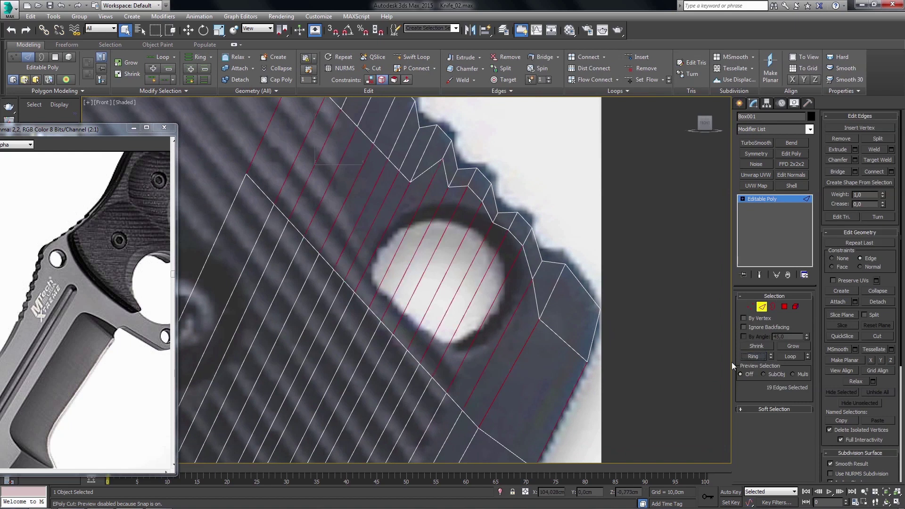
pyautogui.moveTo(731, 362); pyautogui.dragTo(713, 359, button='middle')
pyautogui.click(874, 172)
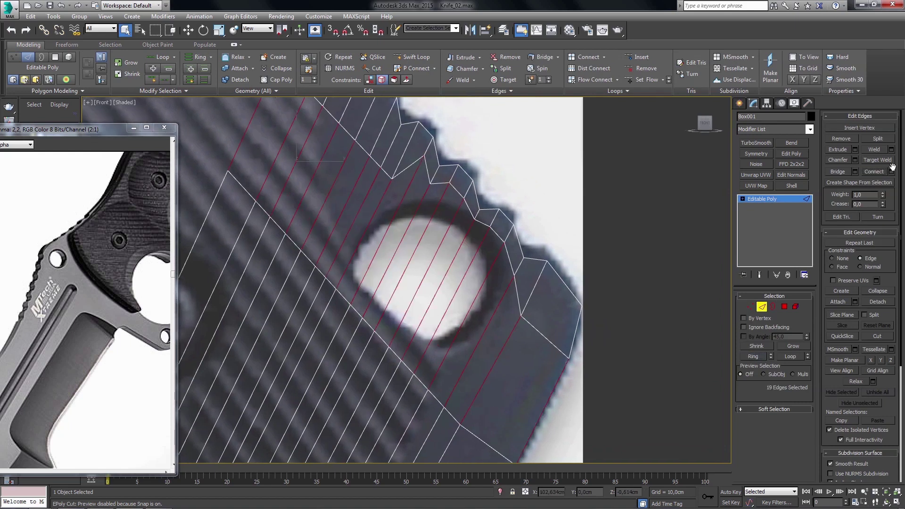
pyautogui.rightClick(664, 206)
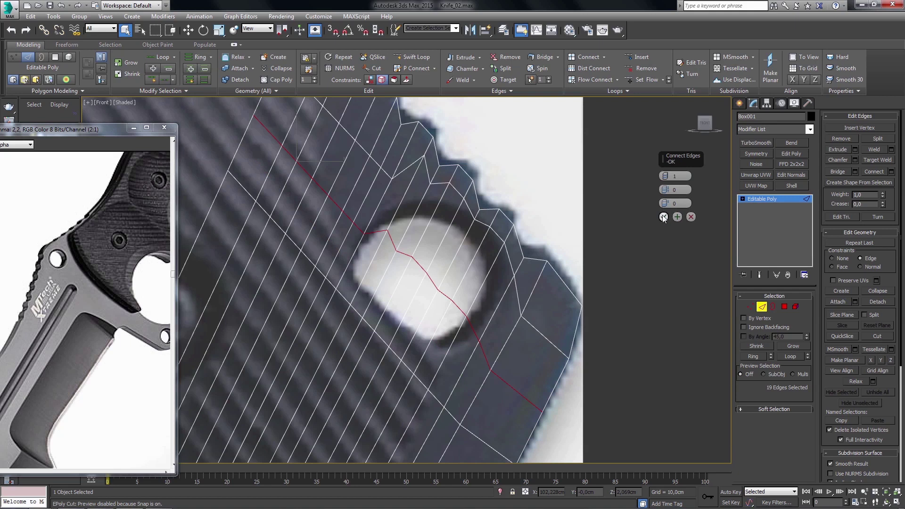
pyautogui.click(662, 217)
# - Scale the new loop vertically to flatten it along the hole's shape
pyautogui.moveTo(469, 279); pyautogui.dragTo(474, 283, button='middle')
pyautogui.press('r')
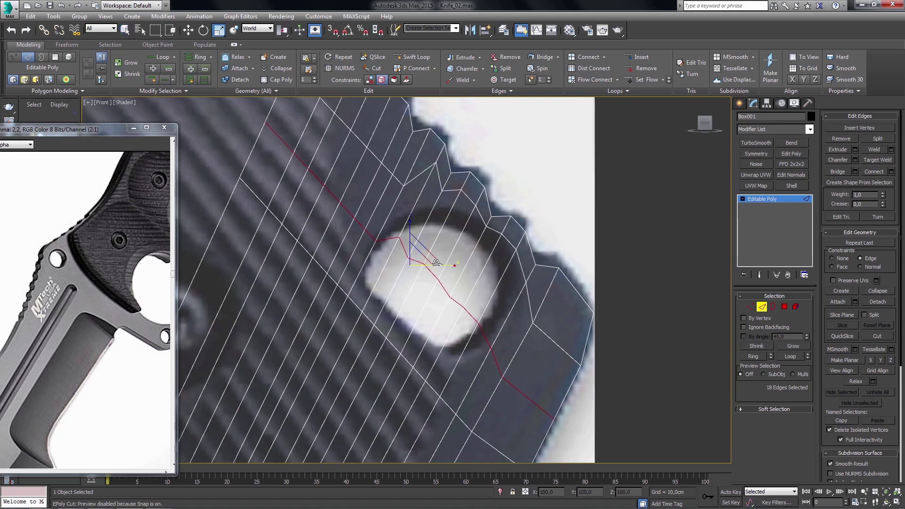
pyautogui.moveTo(414, 251); pyautogui.dragTo(424, 256)
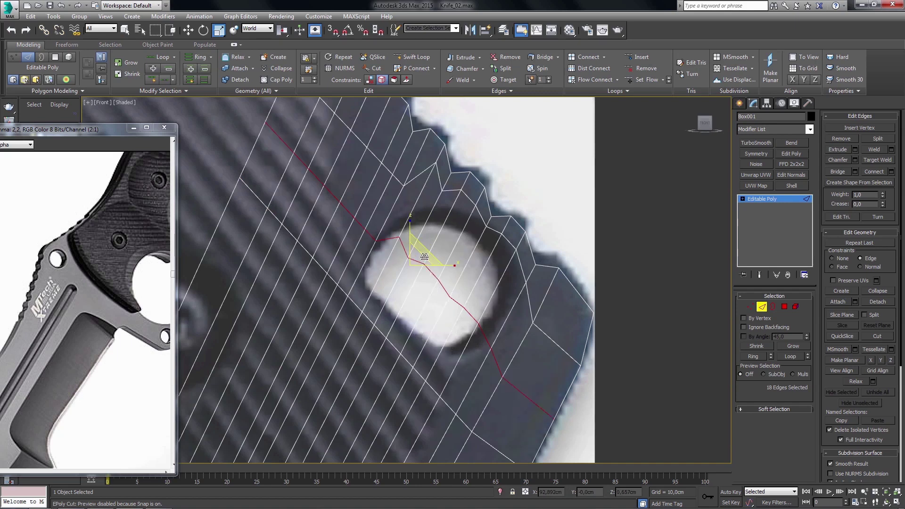
pyautogui.moveTo(448, 289); pyautogui.dragTo(445, 324, button='middle')
# - Select the four polygons running diagonally across the lanyard hole and zoom out to check them
pyautogui.press('q')
pyautogui.press('4')
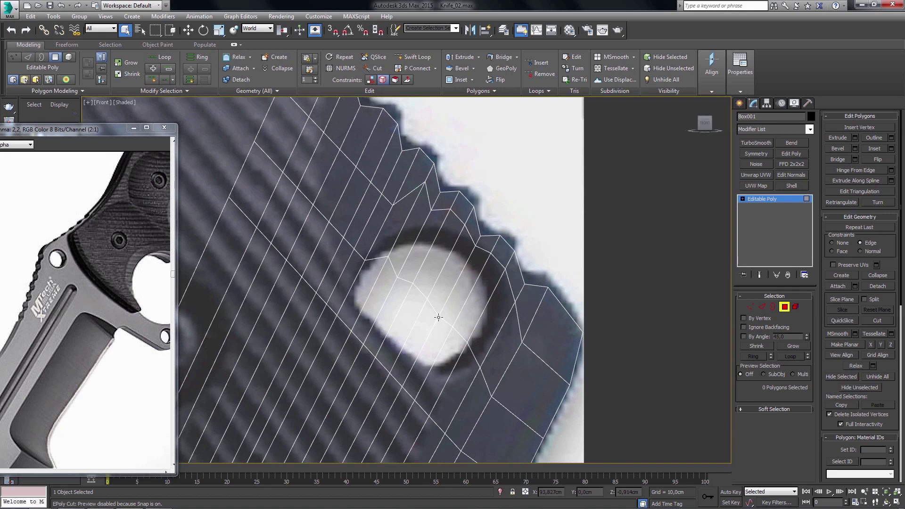
pyautogui.click(439, 311)
pyautogui.keyDown('ctrl'); pyautogui.click(427, 263); pyautogui.keyUp('ctrl')
pyautogui.keyDown('ctrl'); pyautogui.click(410, 330); pyautogui.keyUp('ctrl')
pyautogui.keyDown('ctrl'); pyautogui.click(393, 349); pyautogui.keyUp('ctrl')
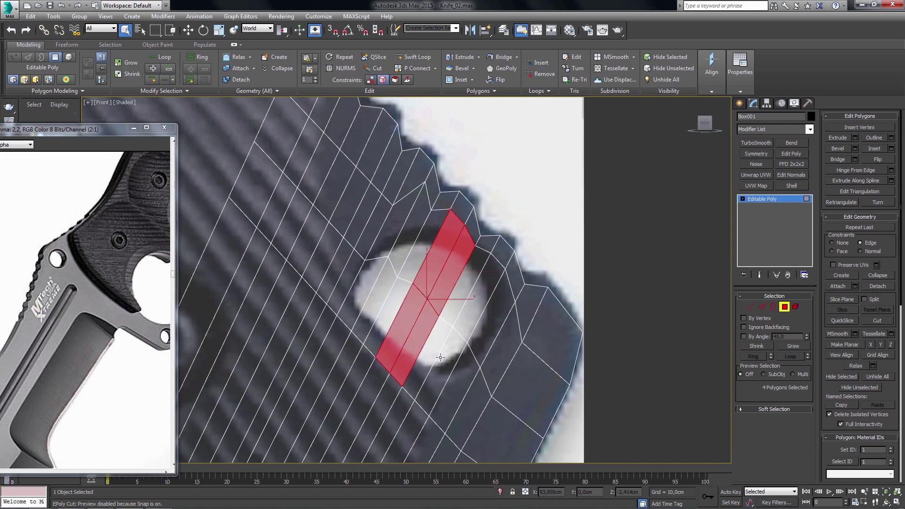
pyautogui.scroll(-2, 447, 346)
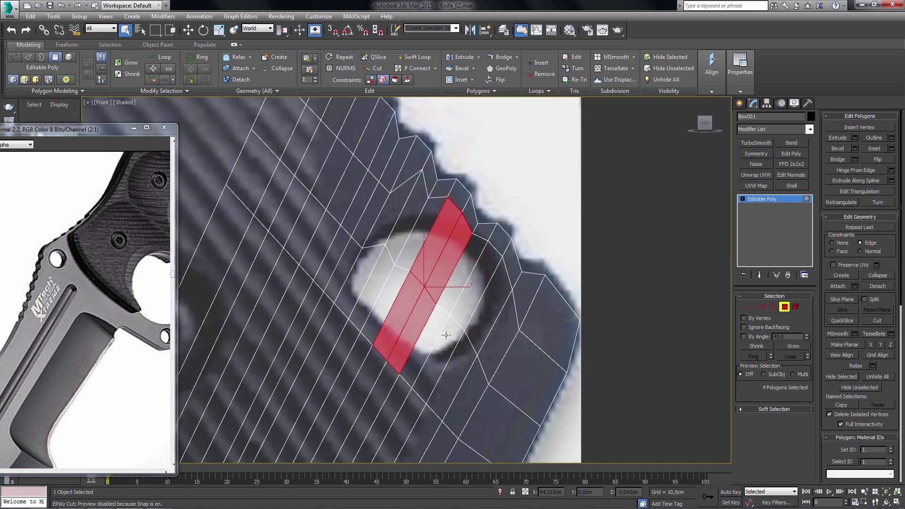
pyautogui.scroll(-1, 446, 346)
pyautogui.scroll(3, 446, 345)
pyautogui.moveTo(446, 349); pyautogui.dragTo(448, 342, button='middle')
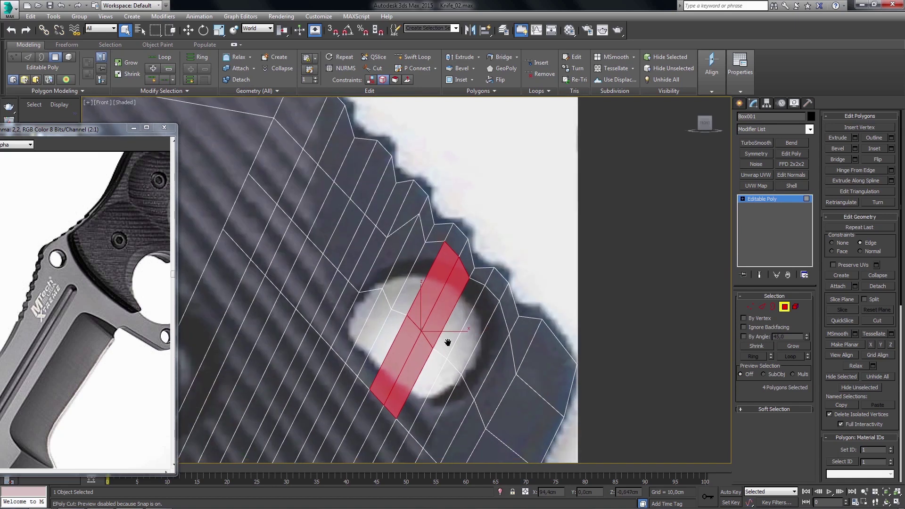
pyautogui.scroll(-2, 415, 289)
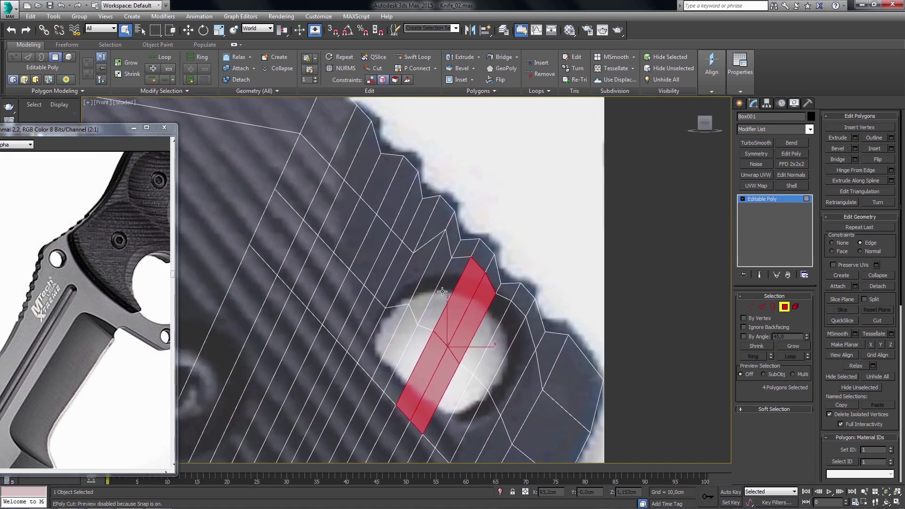
pyautogui.moveTo(414, 289); pyautogui.dragTo(461, 289, button='middle')
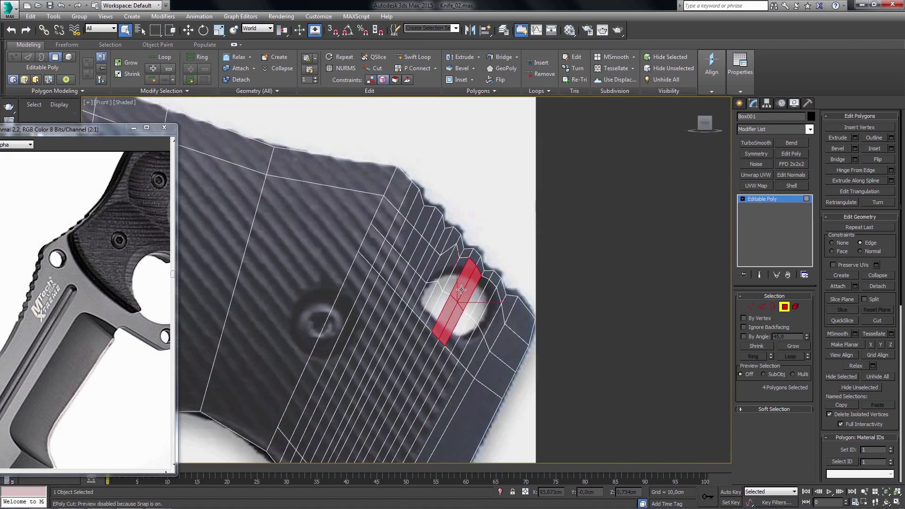